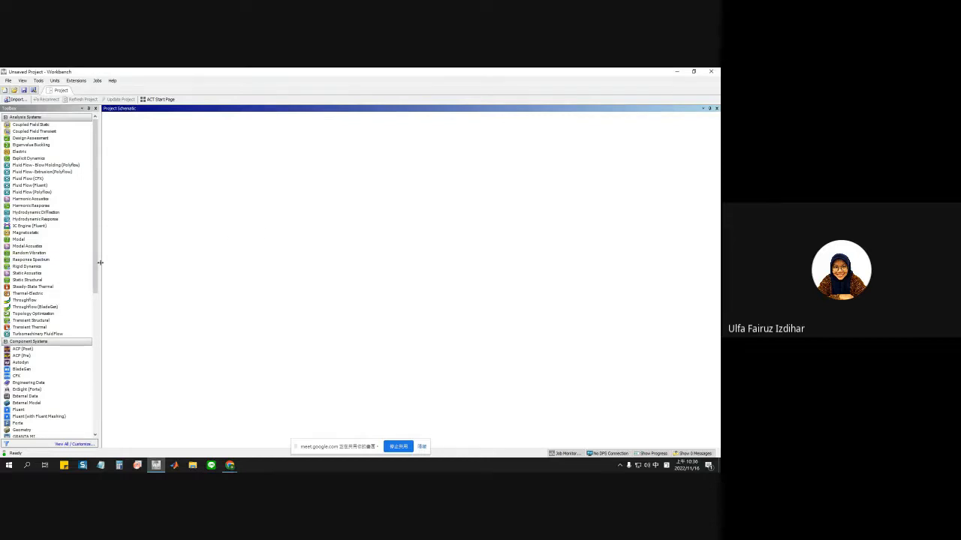
{"action": "mouse_move", "coordinate": [100, 263]}
{"action": "left_mouse_down"}
{"action": "mouse_move", "coordinate": [125, 262]}
{"action": "mouse_move", "coordinate": [104, 264]}
{"action": "left_mouse_up"}
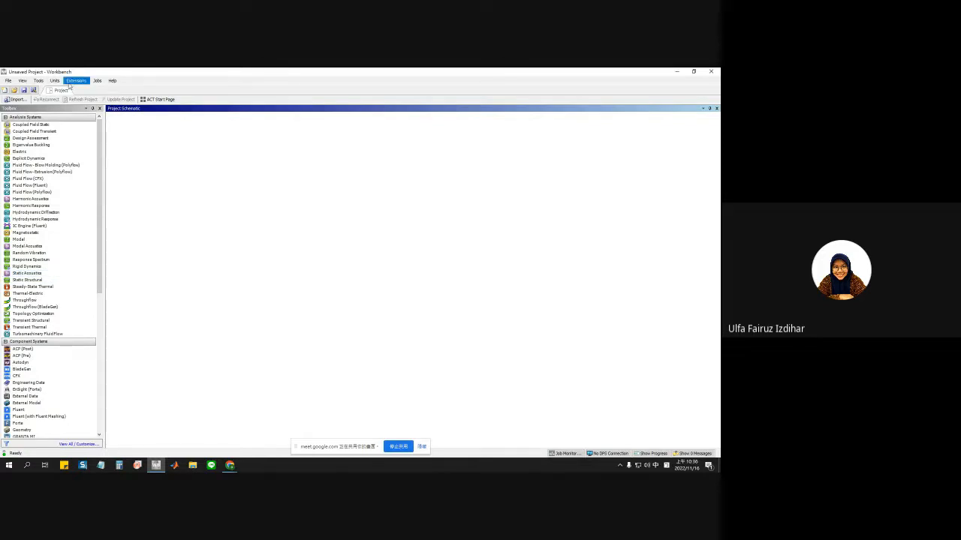
{"action": "left_click", "coordinate": [24, 81]}
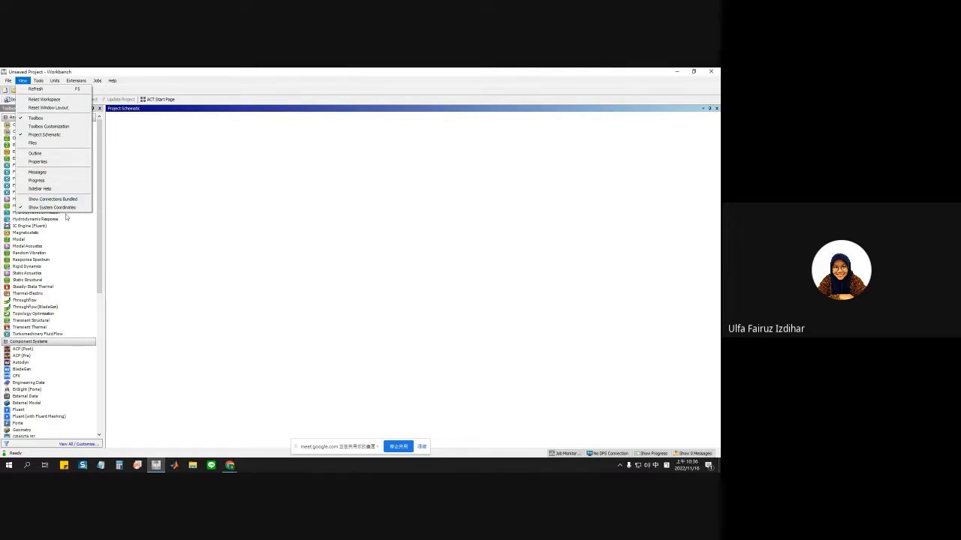
{"action": "left_click", "coordinate": [157, 232]}
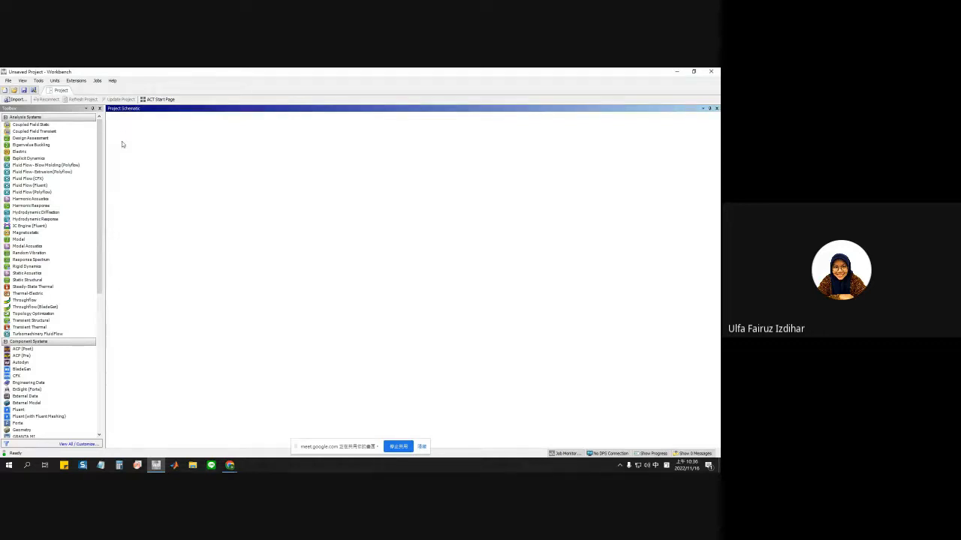
Hide the screen-sharing bar, check the Google Meet call and switch back to Workbench
{"action": "left_click", "coordinate": [424, 447]}
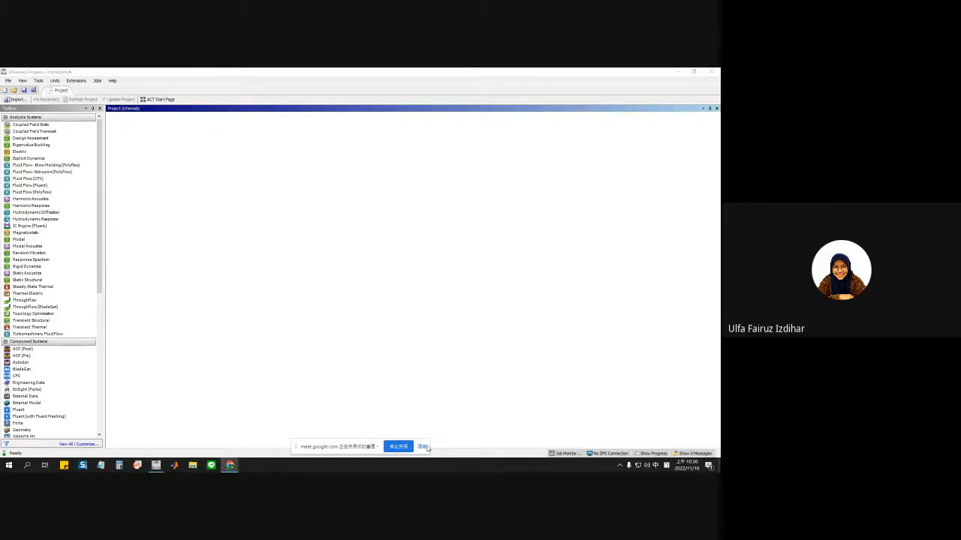
{"action": "left_click", "coordinate": [424, 446]}
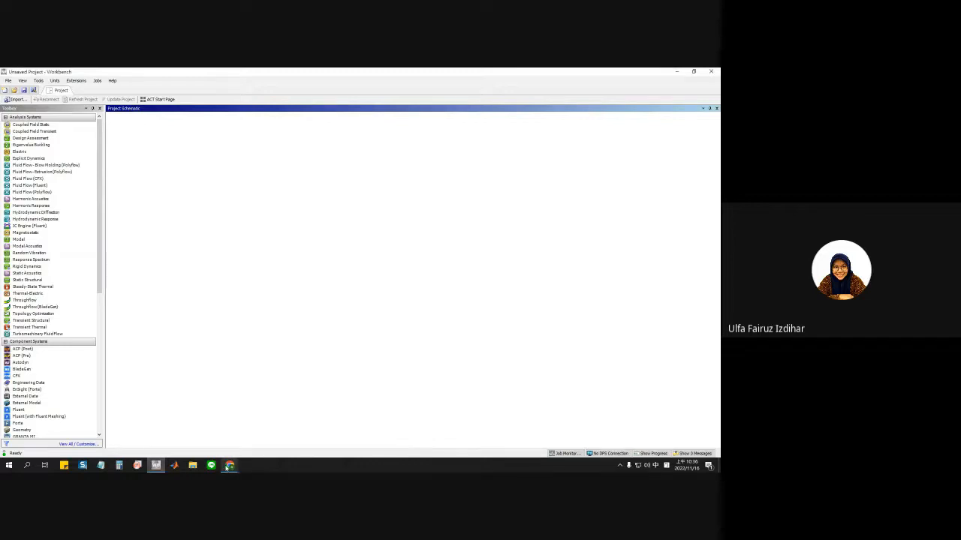
{"action": "mouse_move", "coordinate": [229, 465]}
{"action": "left_click", "coordinate": [219, 450]}
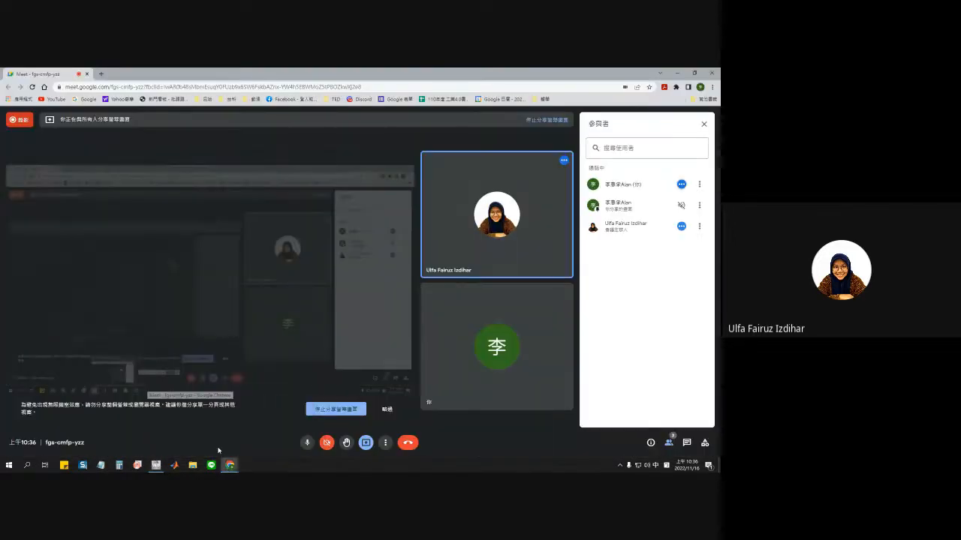
{"action": "left_click", "coordinate": [158, 466]}
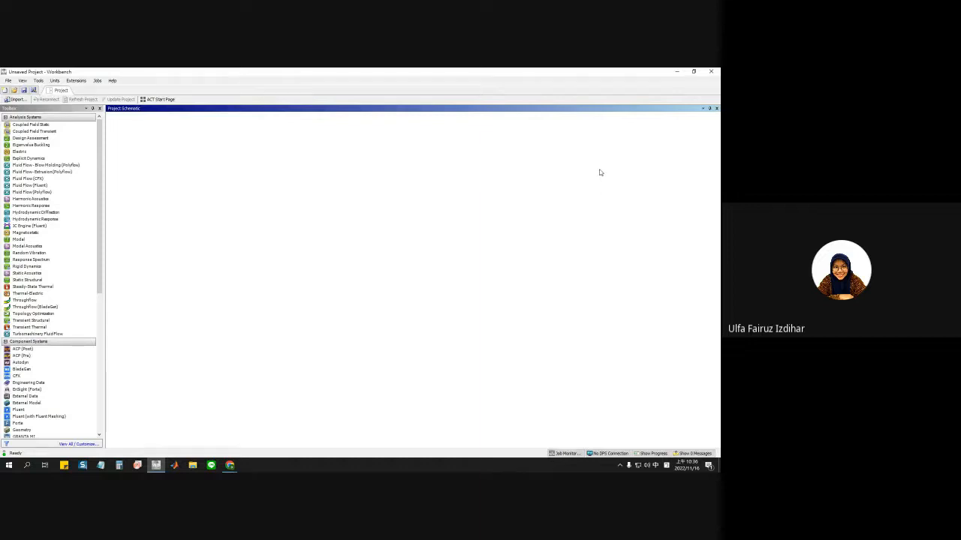
{"action": "mouse_move", "coordinate": [230, 465]}
{"action": "mouse_move", "coordinate": [104, 239]}
{"action": "left_mouse_down"}
{"action": "mouse_move", "coordinate": [191, 242]}
{"action": "mouse_move", "coordinate": [110, 247]}
{"action": "left_mouse_up"}
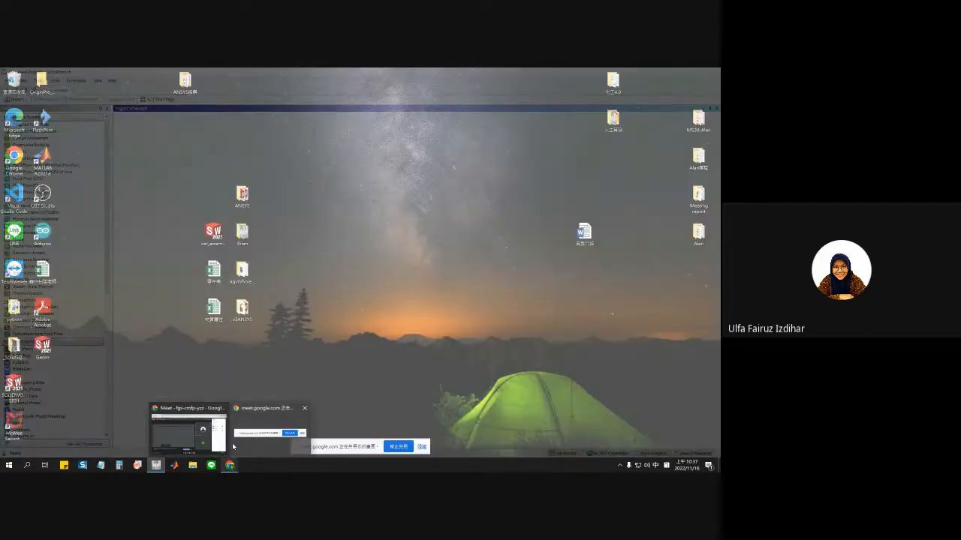
{"action": "left_click", "coordinate": [233, 447]}
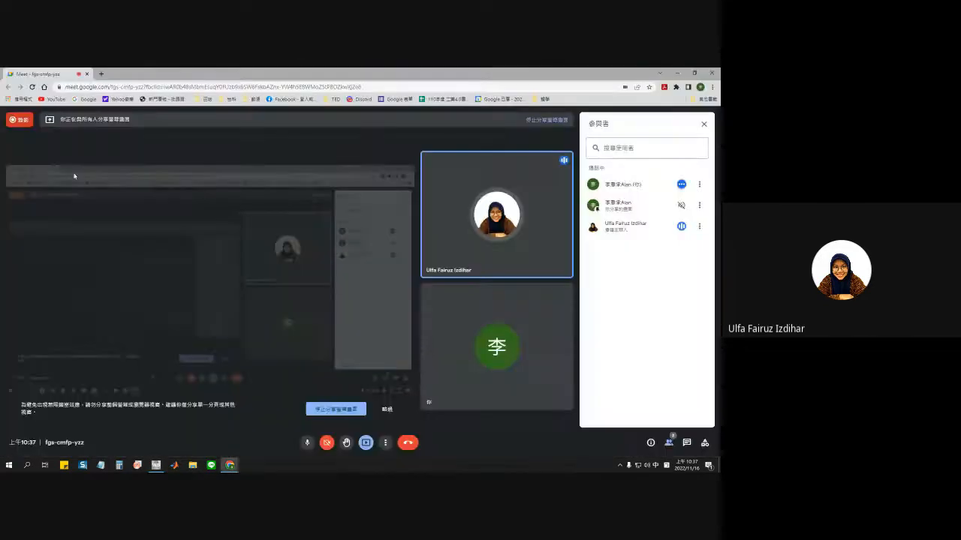
{"action": "left_click", "coordinate": [156, 465]}
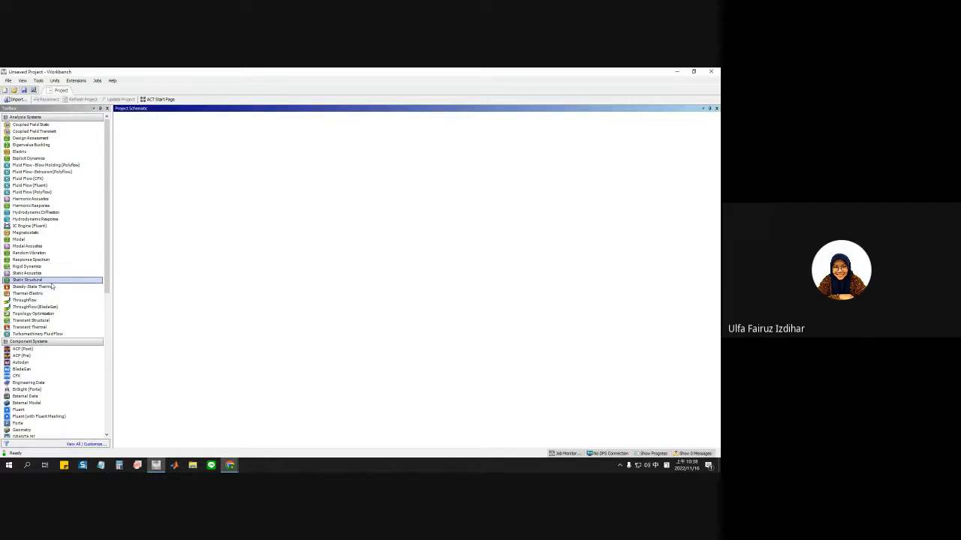
{"action": "left_click", "coordinate": [230, 465]}
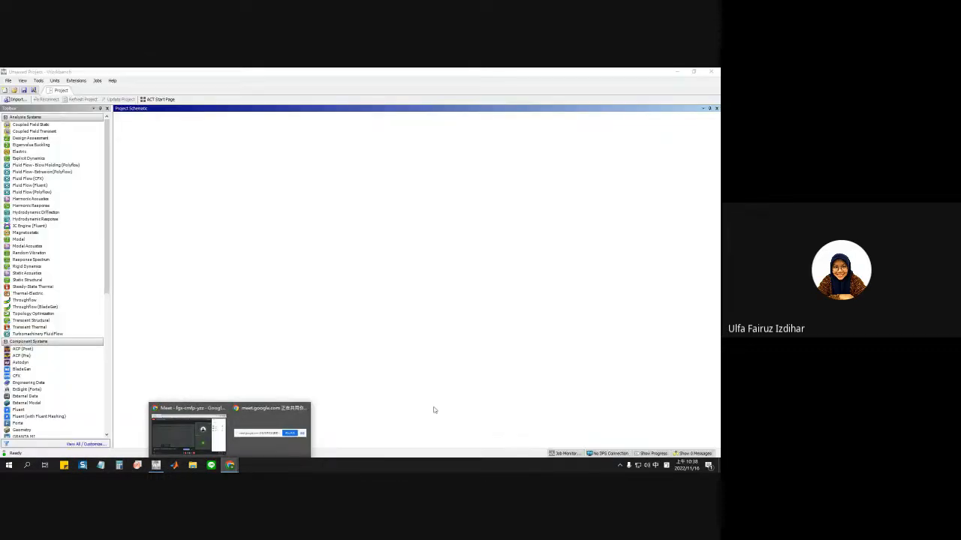
{"action": "left_click", "coordinate": [445, 348]}
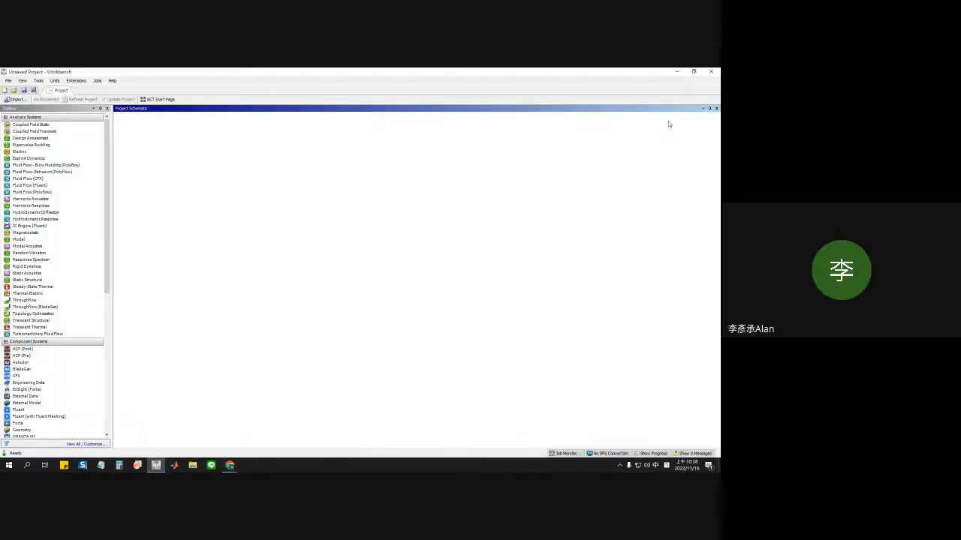
Shrink the Workbench and browser windows from full screen to expose the desktop
{"action": "left_click", "coordinate": [691, 72]}
{"action": "left_click", "coordinate": [686, 76]}
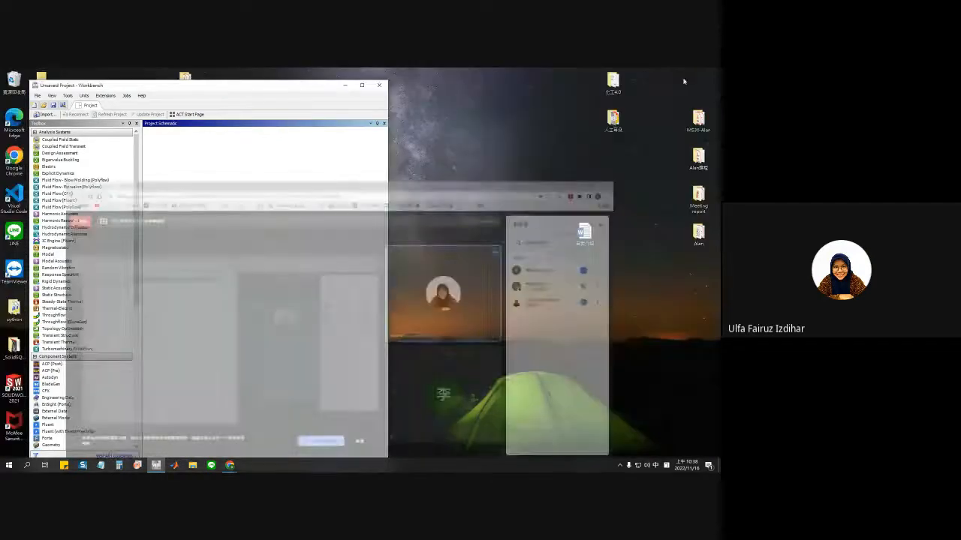
{"action": "right_click", "coordinate": [536, 225]}
{"action": "left_click", "coordinate": [572, 320]}
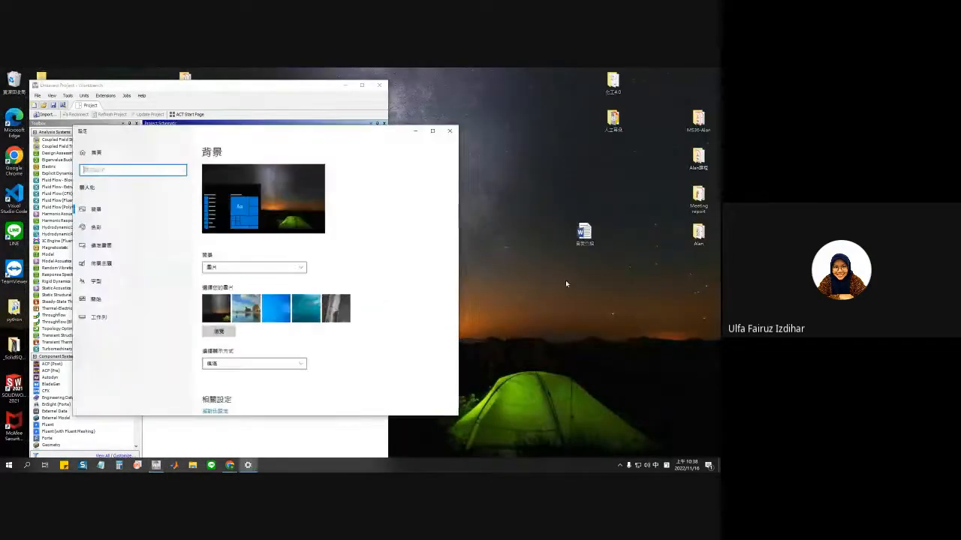
{"action": "left_click", "coordinate": [161, 303]}
{"action": "left_click", "coordinate": [449, 131]}
Set the Windows display resolution to 1280 × 960 and keep the change
{"action": "right_click", "coordinate": [438, 245]}
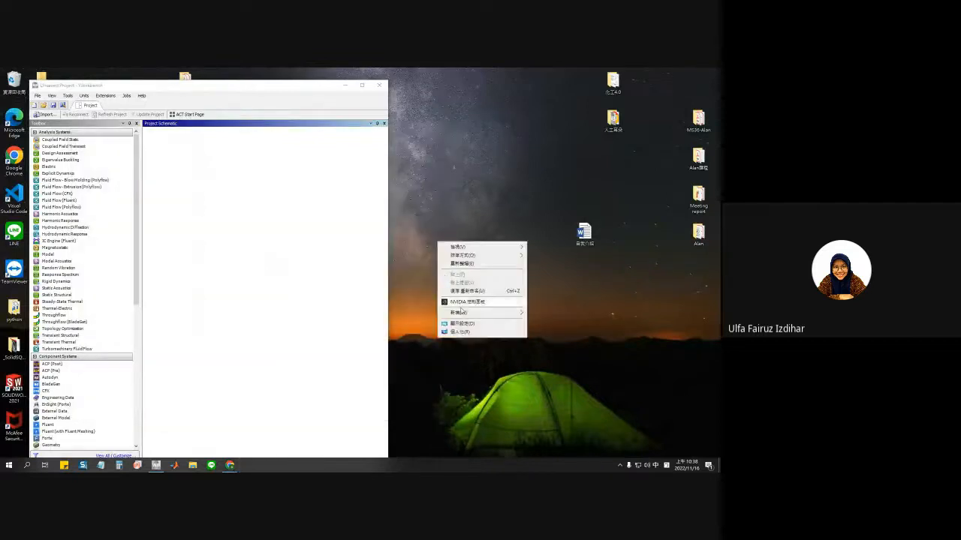
{"action": "left_click", "coordinate": [465, 323]}
{"action": "scroll", "coordinate": [267, 324], "scroll_direction": "down", "scroll_amount": 3}
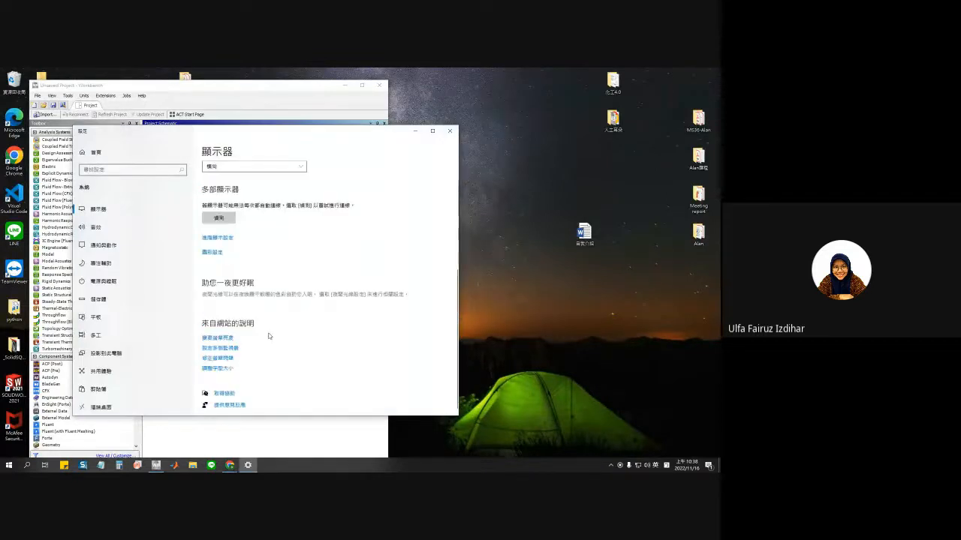
{"action": "scroll", "coordinate": [270, 335], "scroll_direction": "up", "scroll_amount": 1}
{"action": "left_click", "coordinate": [266, 228]}
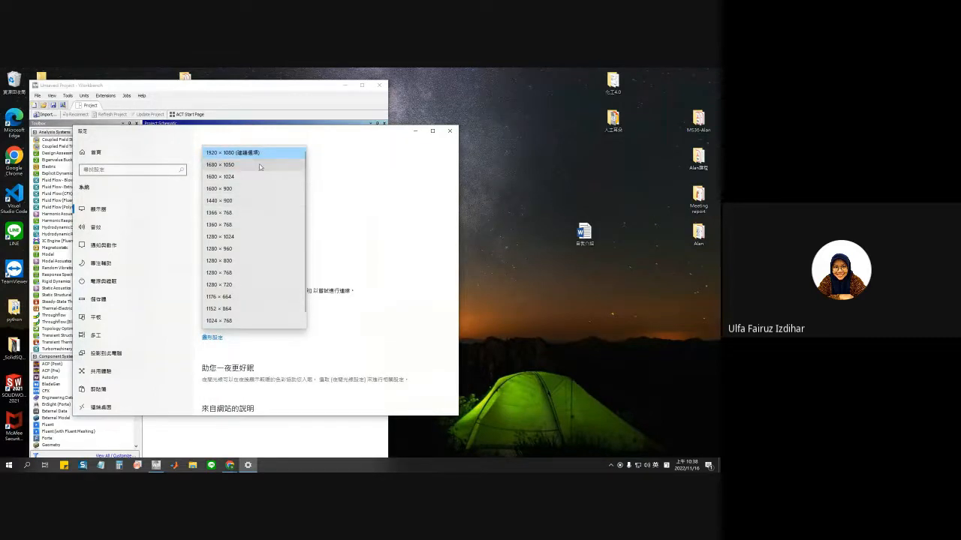
{"action": "left_click", "coordinate": [260, 253]}
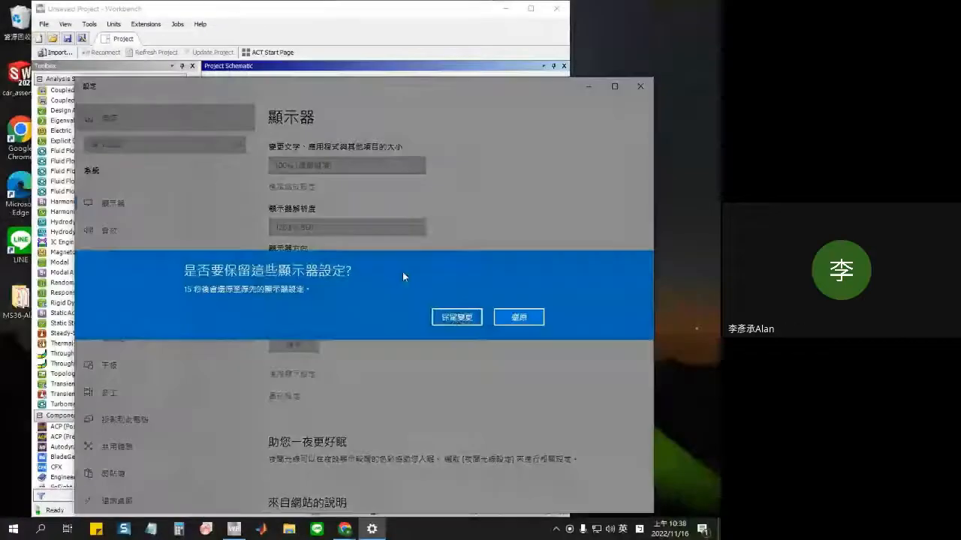
{"action": "left_click", "coordinate": [464, 320]}
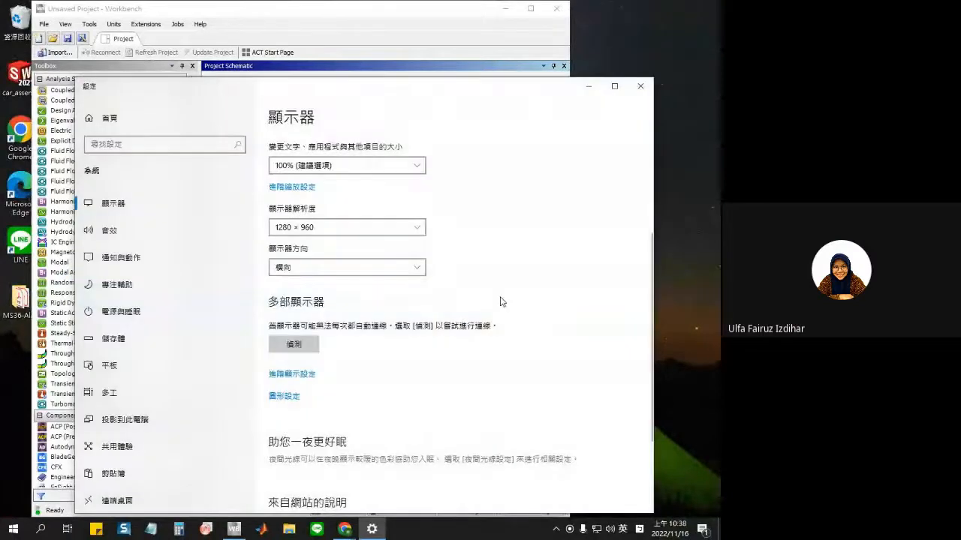
Minimize the Windows display settings and maximize the Workbench window
{"action": "left_click", "coordinate": [588, 86]}
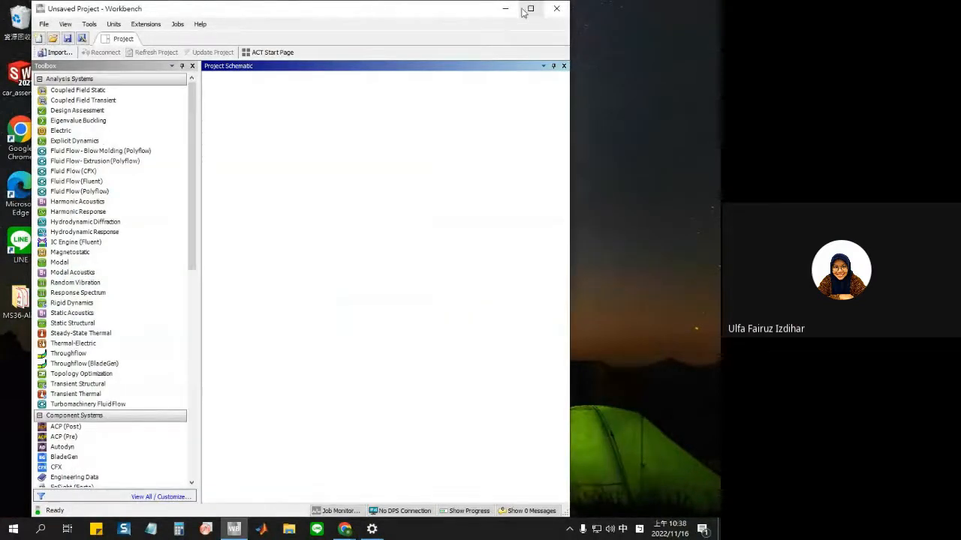
{"action": "left_click", "coordinate": [525, 10]}
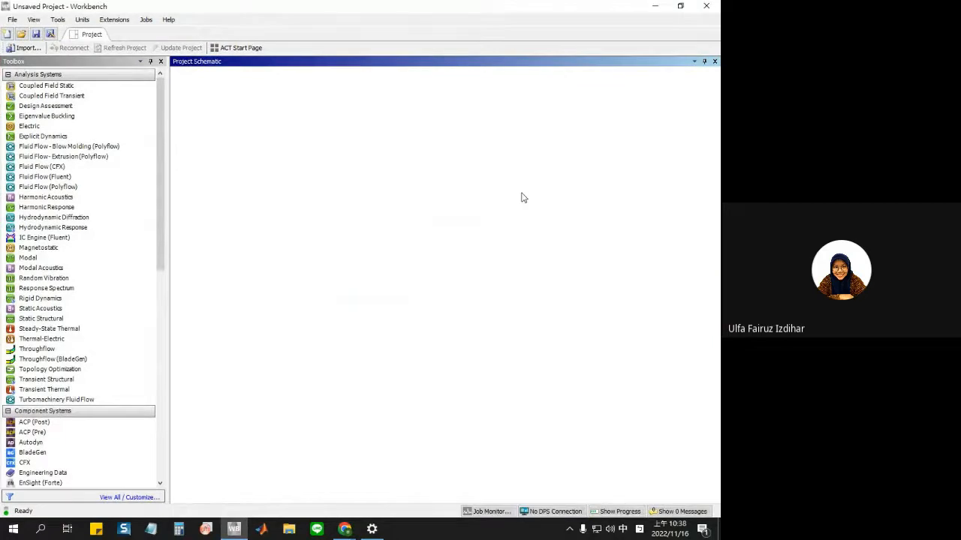
Set the Windows display resolution to 1024 × 768, keep the change and return to Workbench
{"action": "left_click", "coordinate": [384, 535]}
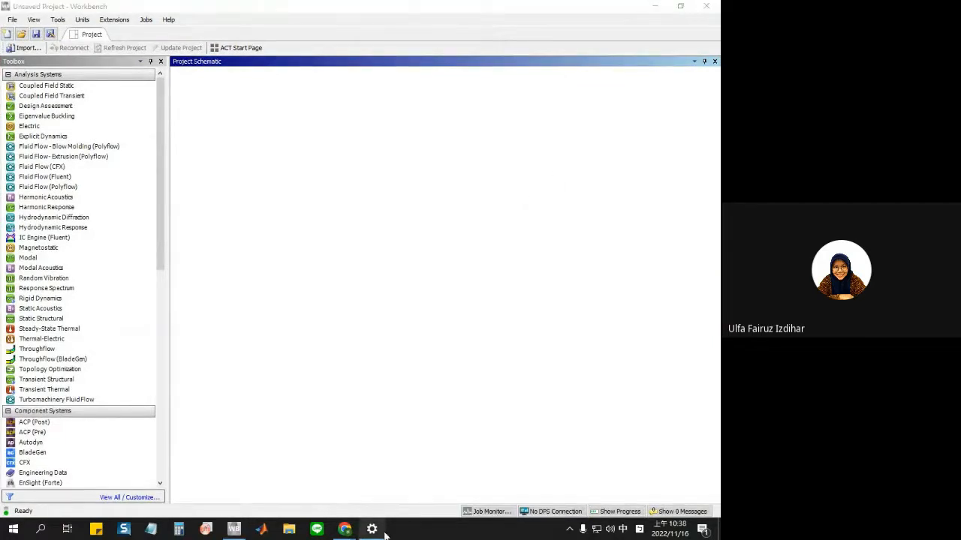
{"action": "left_click", "coordinate": [360, 228]}
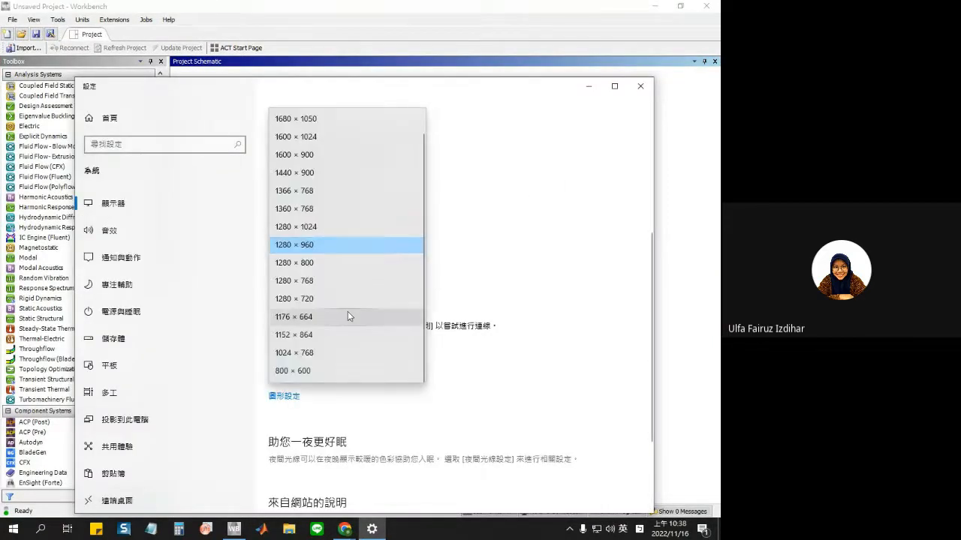
{"action": "left_click", "coordinate": [358, 352]}
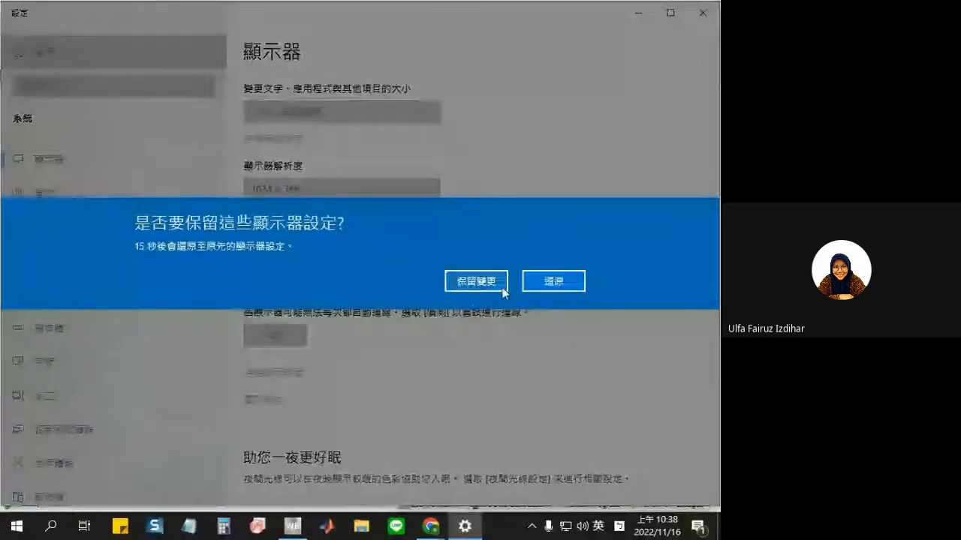
{"action": "left_click", "coordinate": [495, 284]}
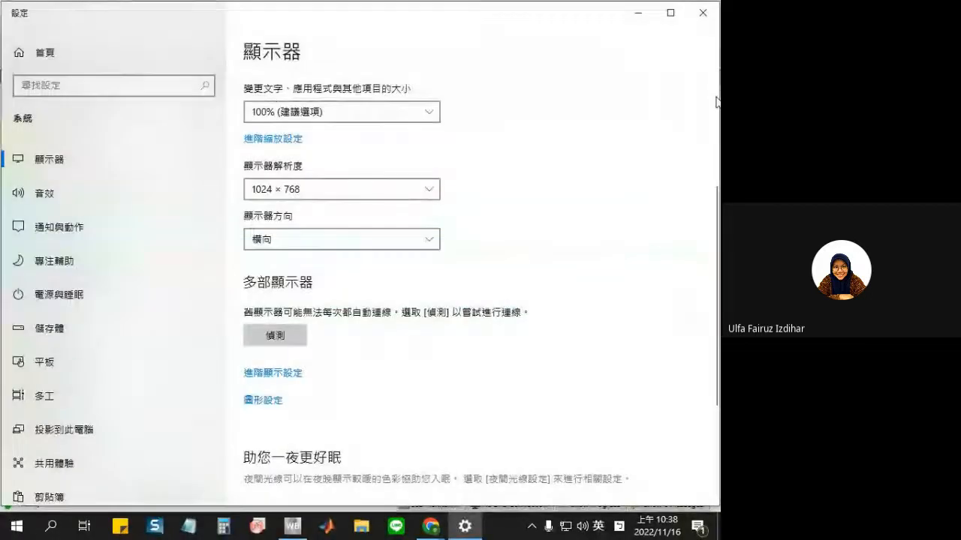
{"action": "left_click", "coordinate": [639, 13]}
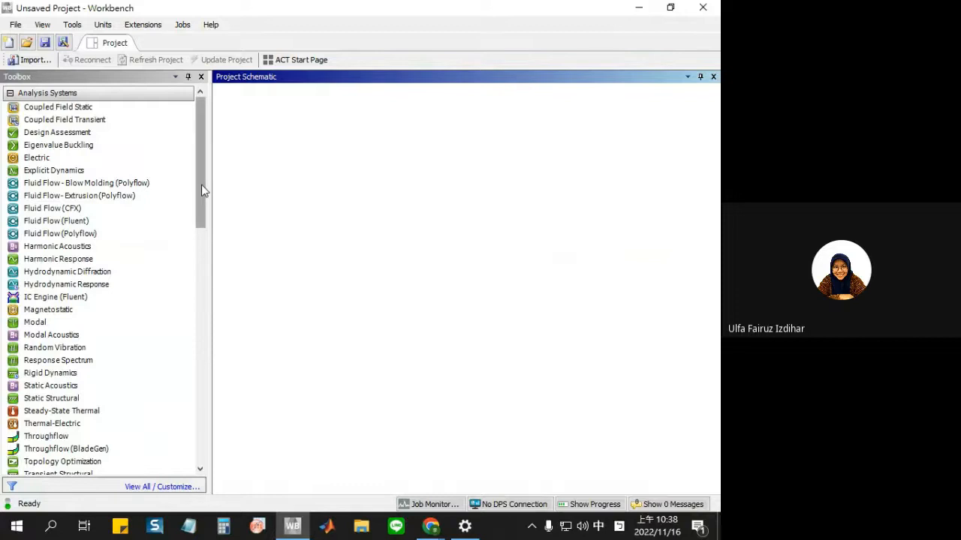
Add a Static Structural analysis system to the empty project schematic
{"action": "left_click_drag", "start_coordinate": [201, 185], "coordinate": [194, 222]}
{"action": "left_click", "coordinate": [67, 313]}
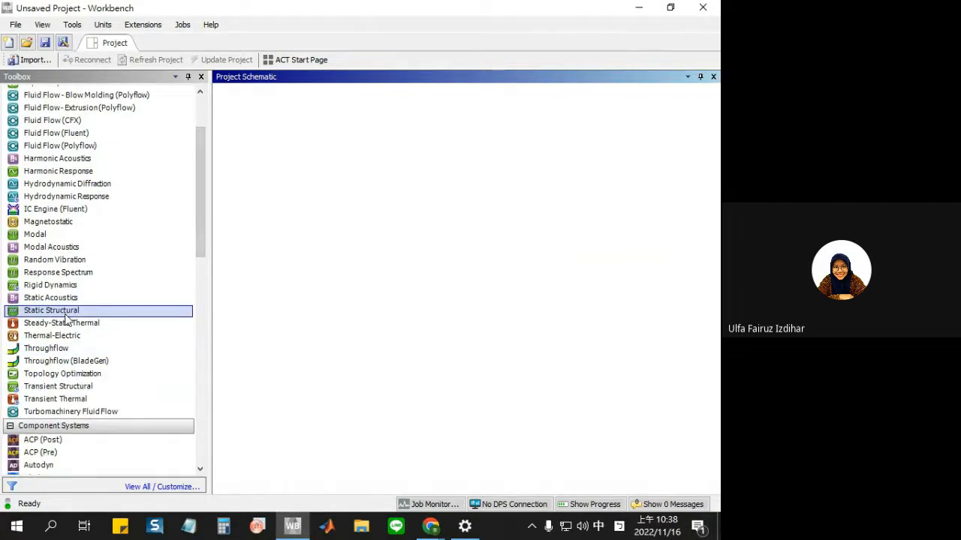
{"action": "left_click_drag", "start_coordinate": [68, 319], "coordinate": [319, 158]}
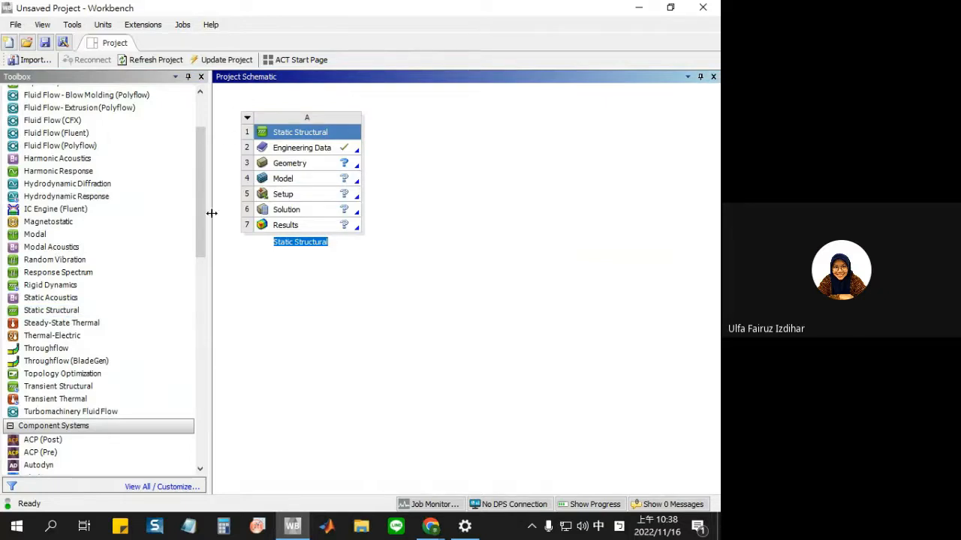
{"action": "right_click", "coordinate": [345, 161]}
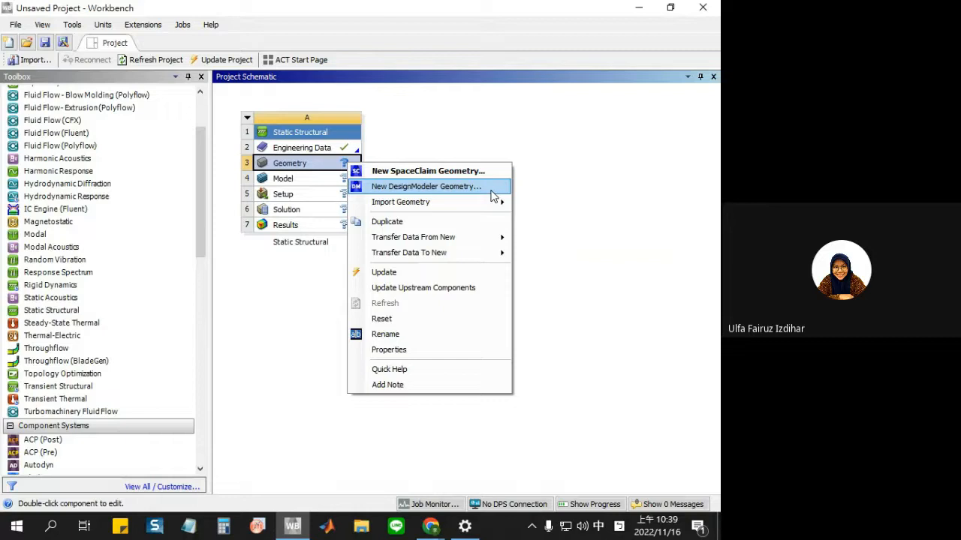
{"action": "left_click", "coordinate": [290, 305]}
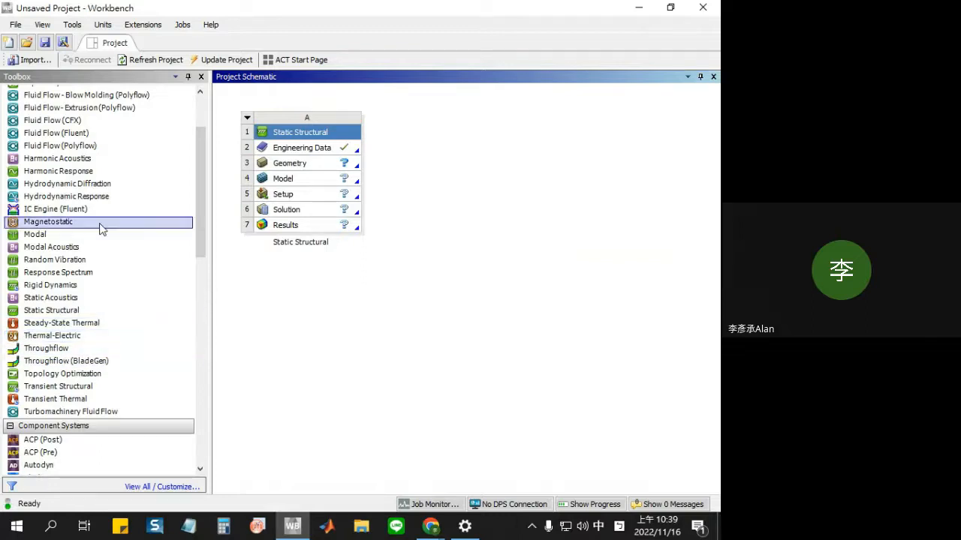
Add a second Static Structural system to the project schematic, and delete that duplicate system
{"action": "left_click", "coordinate": [82, 316]}
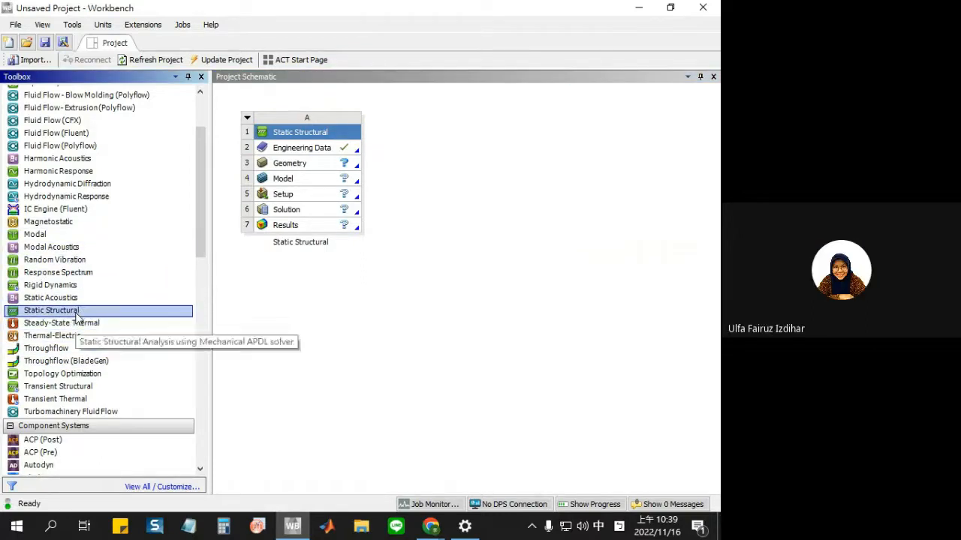
{"action": "double_click", "coordinate": [77, 315]}
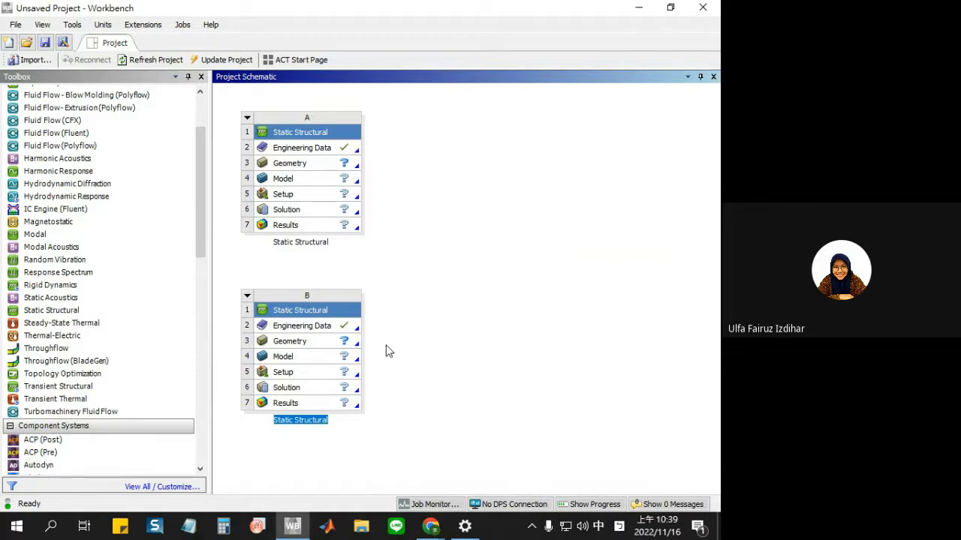
{"action": "left_click", "coordinate": [247, 295]}
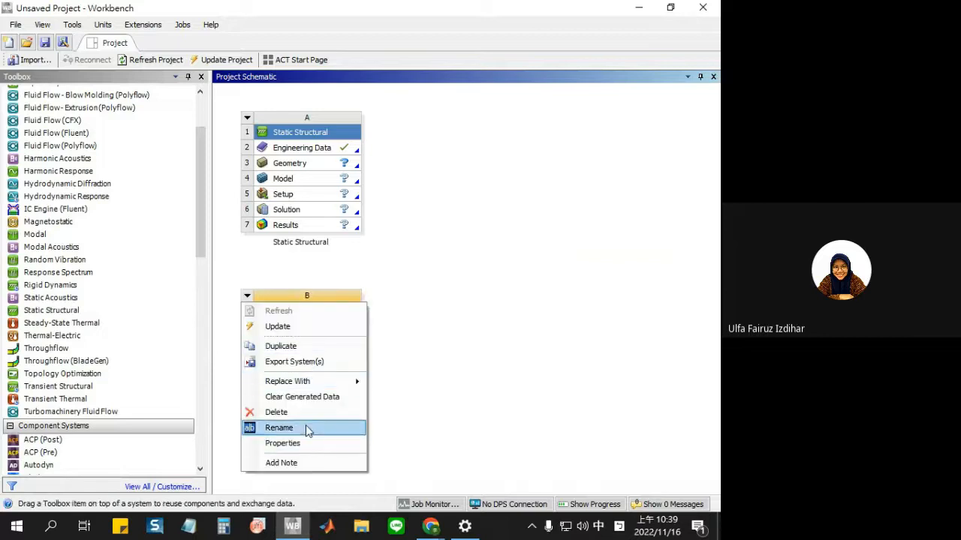
{"action": "left_click", "coordinate": [302, 397]}
{"action": "left_click", "coordinate": [379, 283]}
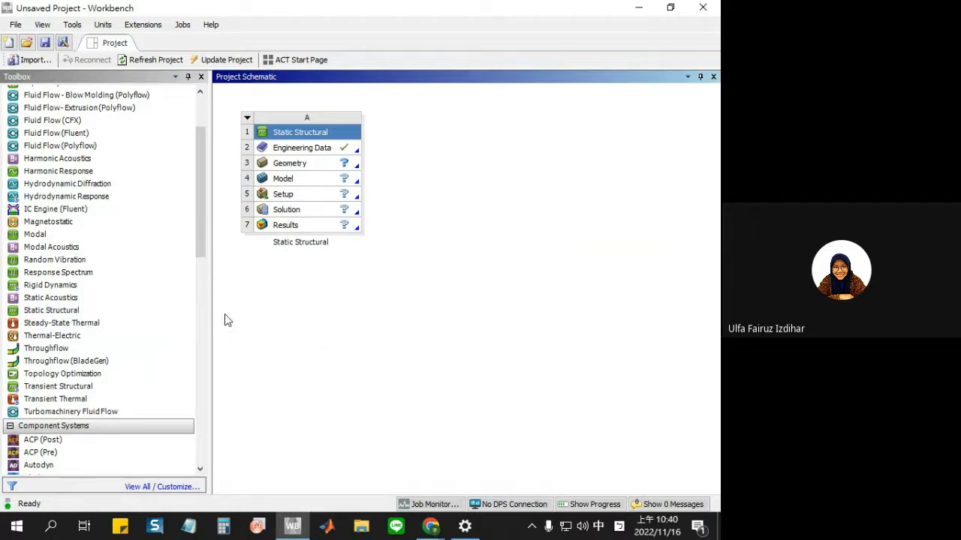
{"action": "scroll", "coordinate": [71, 207], "scroll_direction": "up", "scroll_amount": 1}
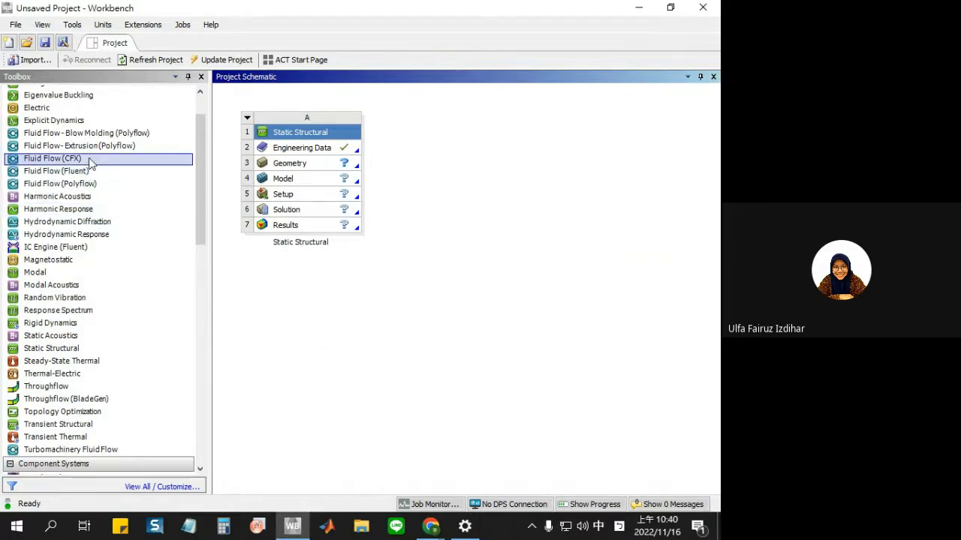
{"action": "left_click", "coordinate": [88, 158]}
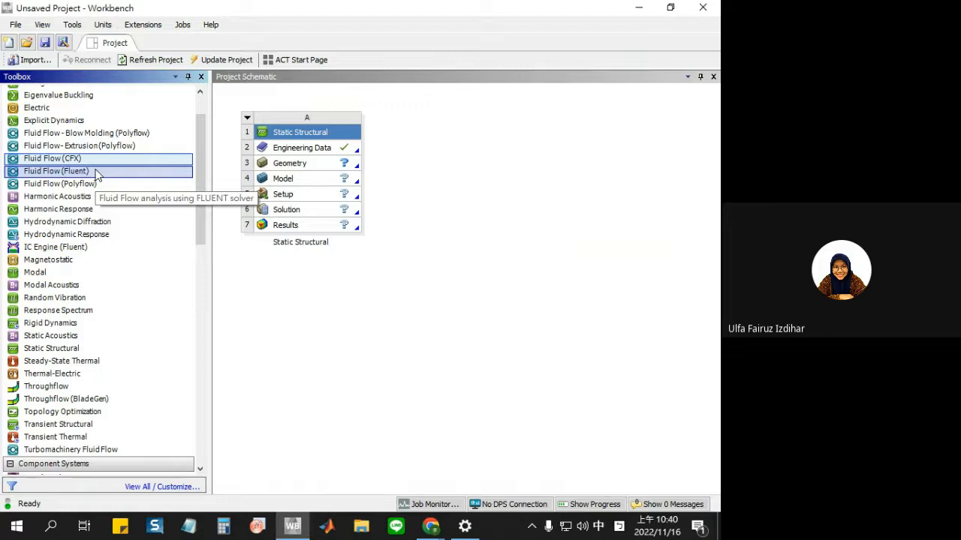
{"action": "left_click", "coordinate": [222, 153]}
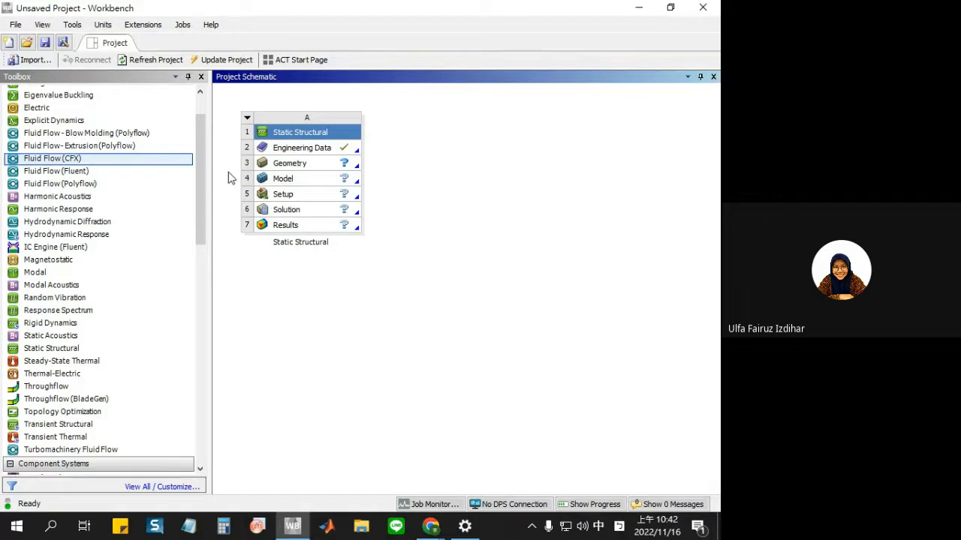
Start a new DesignModeler geometry from the Geometry cell of the Static Structural system
{"action": "right_click", "coordinate": [276, 166]}
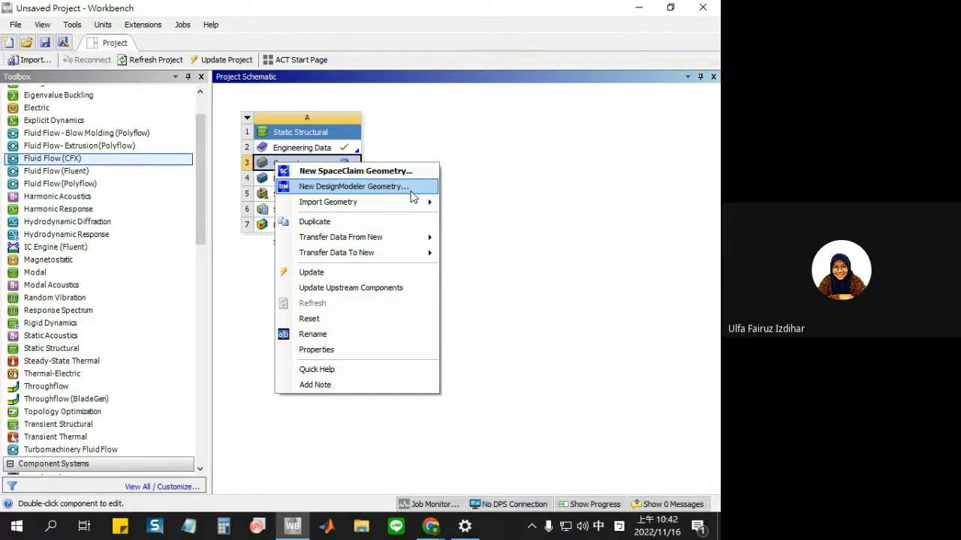
{"action": "left_click", "coordinate": [481, 130]}
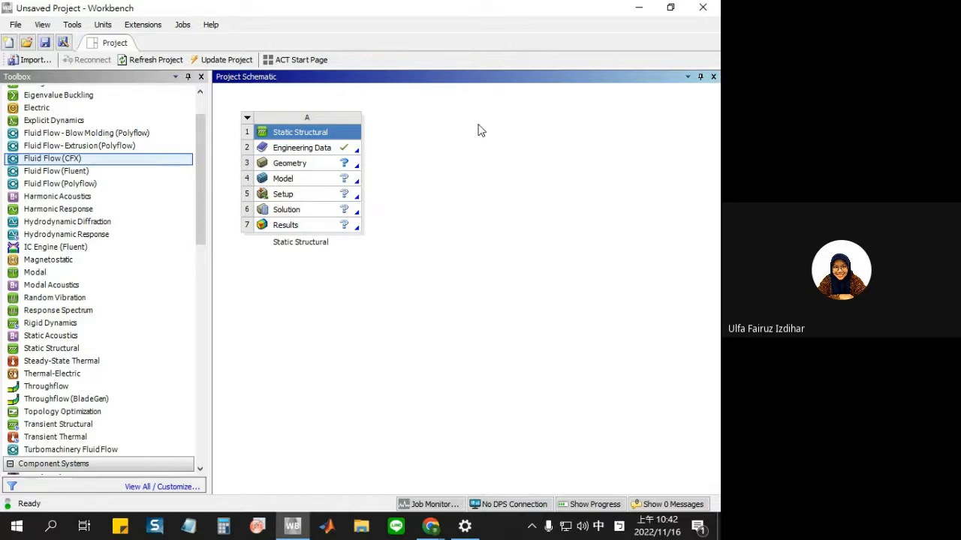
{"action": "left_click", "coordinate": [293, 165]}
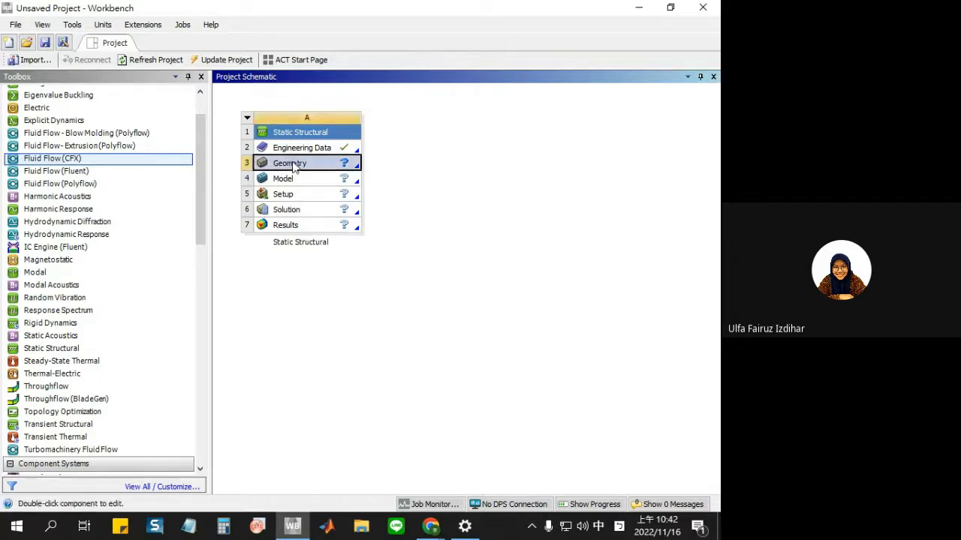
{"action": "right_click", "coordinate": [292, 164]}
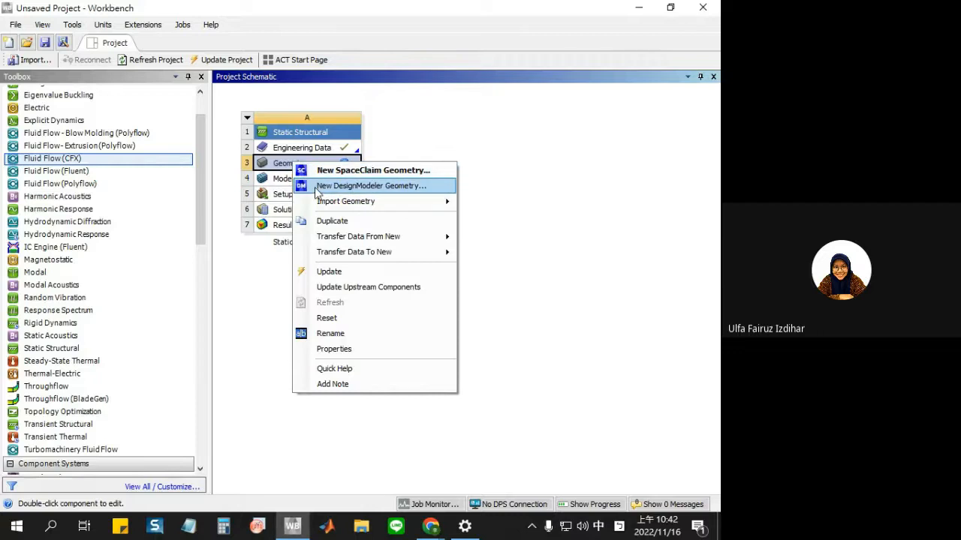
{"action": "left_click", "coordinate": [387, 194]}
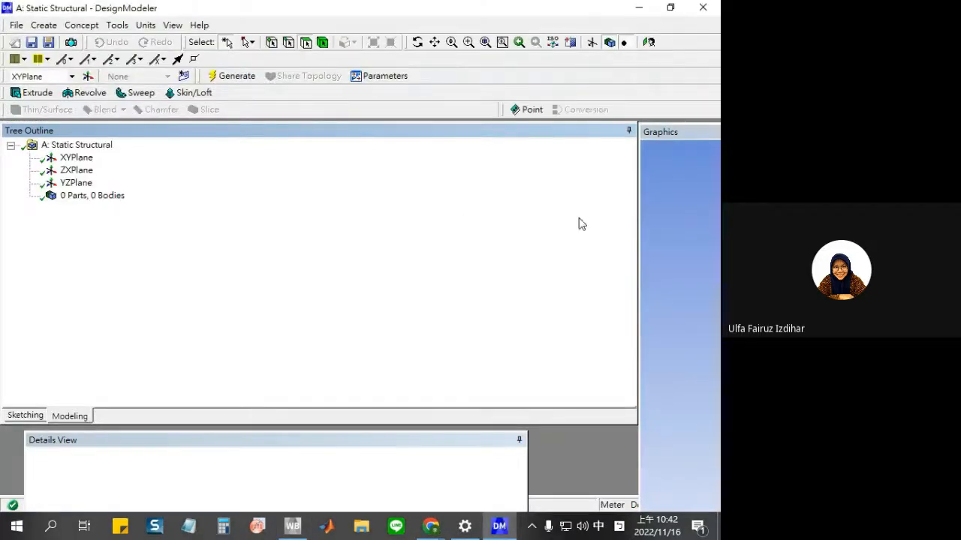
Rearrange the DesignModeler panes by undocking the Graphics pane and moving the Details View clear of it
{"action": "left_click_drag", "start_coordinate": [635, 217], "coordinate": [186, 219]}
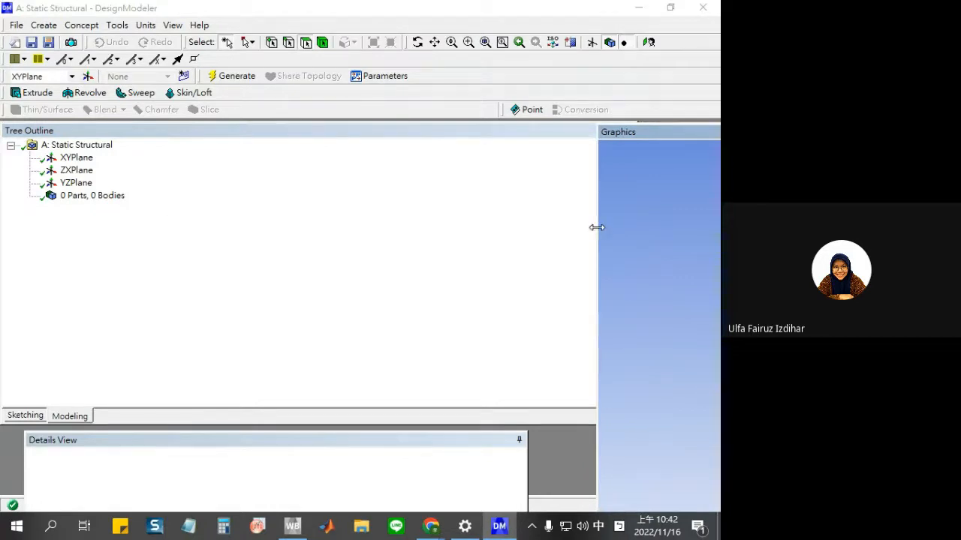
{"action": "left_click_drag", "start_coordinate": [656, 133], "coordinate": [445, 145]}
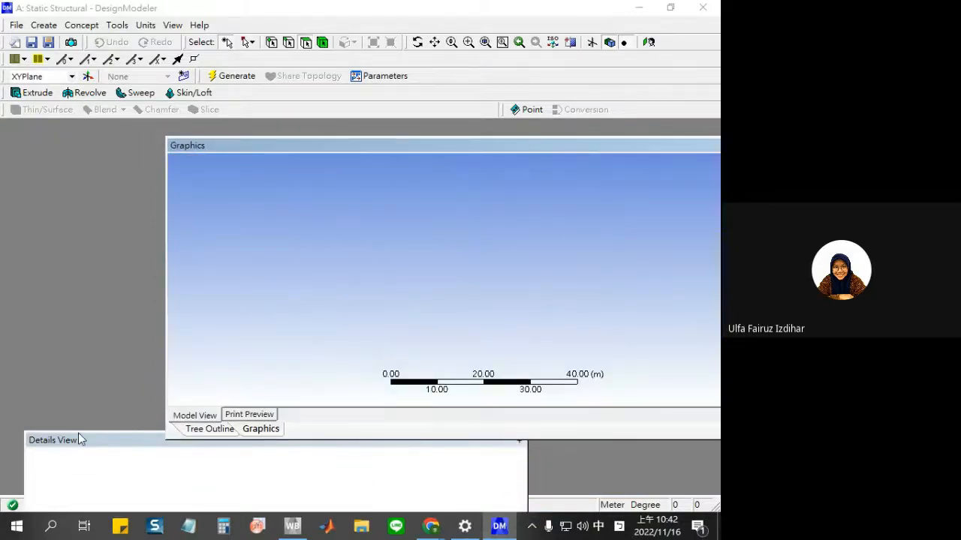
{"action": "left_click_drag", "start_coordinate": [79, 440], "coordinate": [75, 372]}
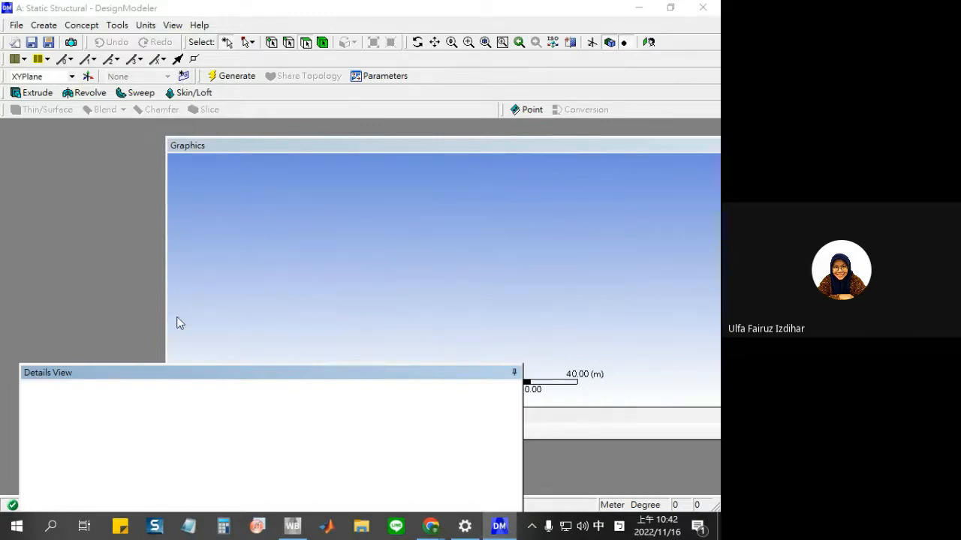
{"action": "left_click_drag", "start_coordinate": [236, 238], "coordinate": [251, 277]}
{"action": "left_click_drag", "start_coordinate": [250, 142], "coordinate": [90, 275]}
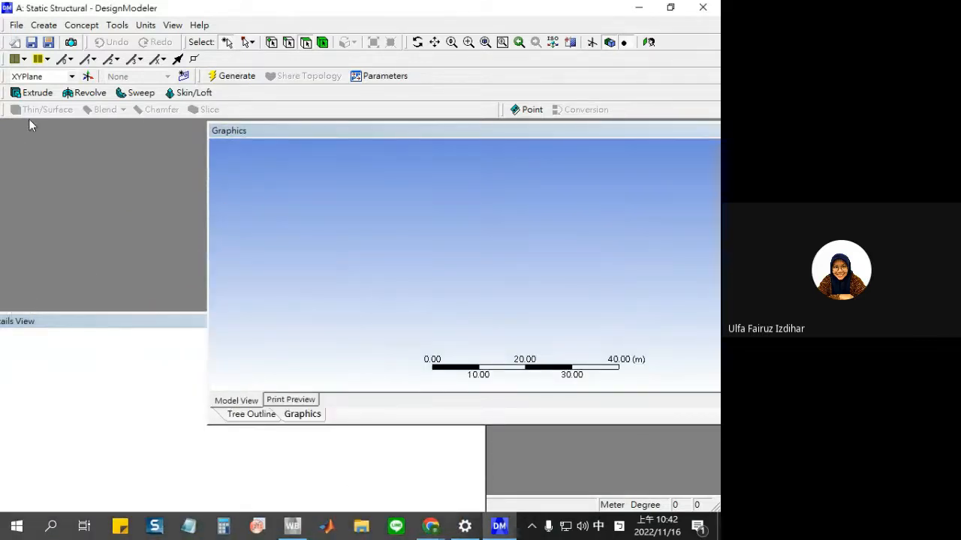
{"action": "left_click", "coordinate": [44, 24]}
{"action": "mouse_move", "coordinate": [84, 25]}
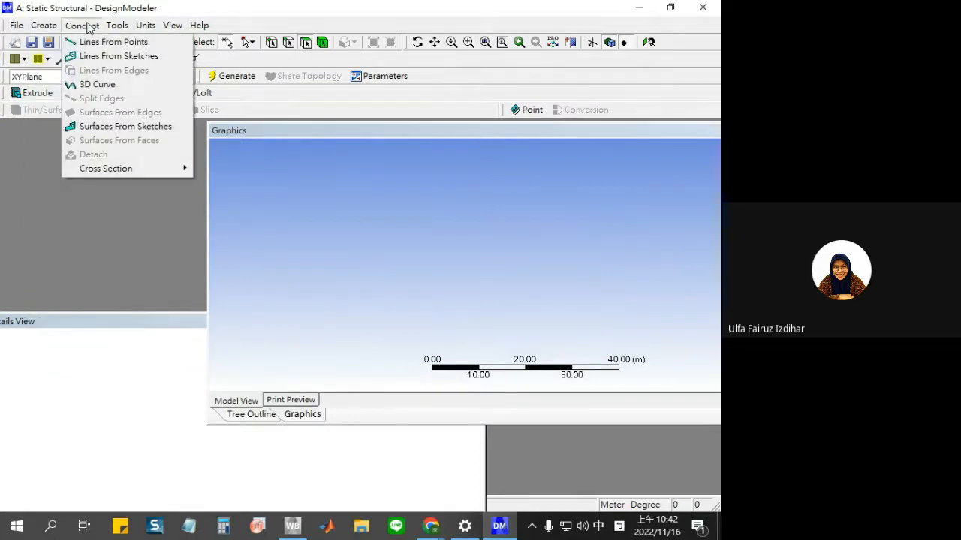
{"action": "mouse_move", "coordinate": [112, 30]}
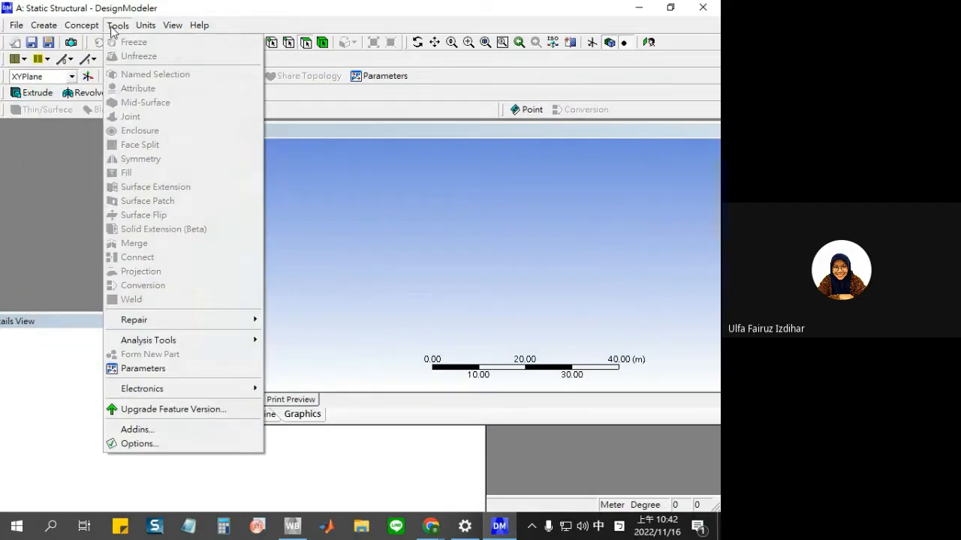
{"action": "mouse_move", "coordinate": [172, 27]}
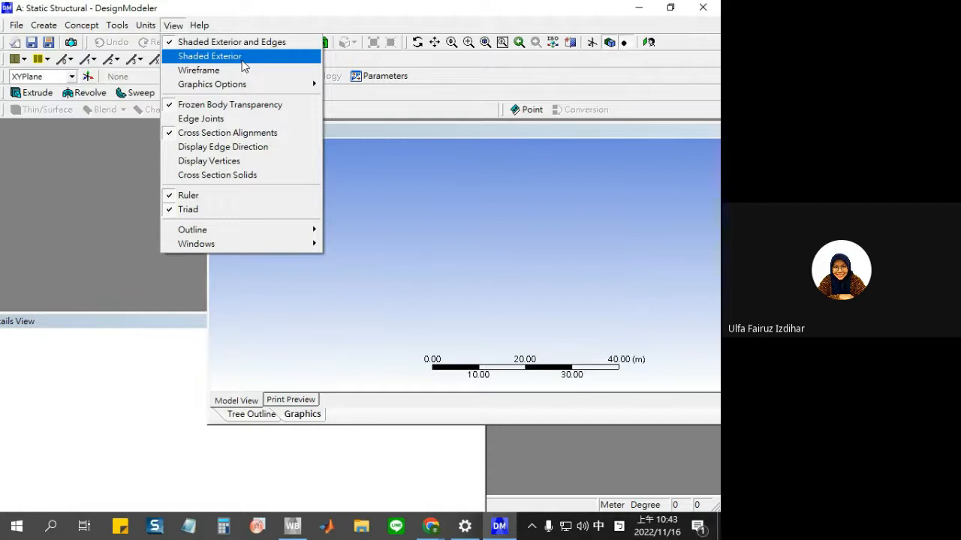
{"action": "left_click", "coordinate": [462, 229]}
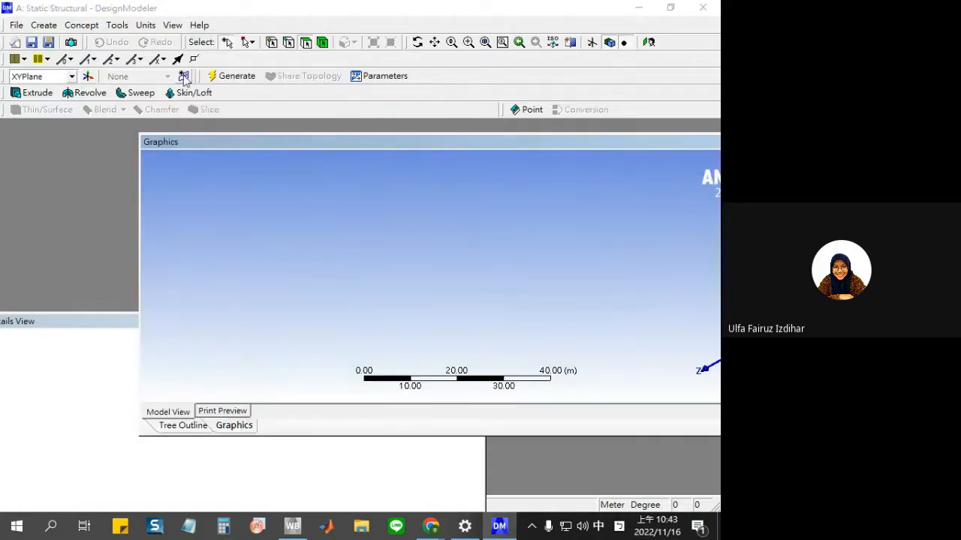
Create a new sketch on the XYPlane and reposition the Details View and Graphics panes
{"action": "left_click", "coordinate": [184, 75]}
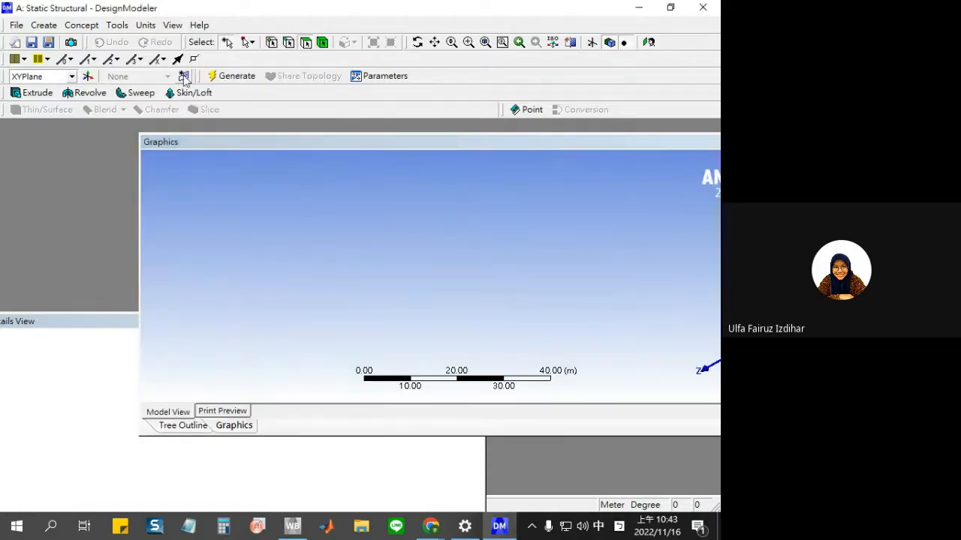
{"action": "left_click_drag", "start_coordinate": [90, 328], "coordinate": [128, 242]}
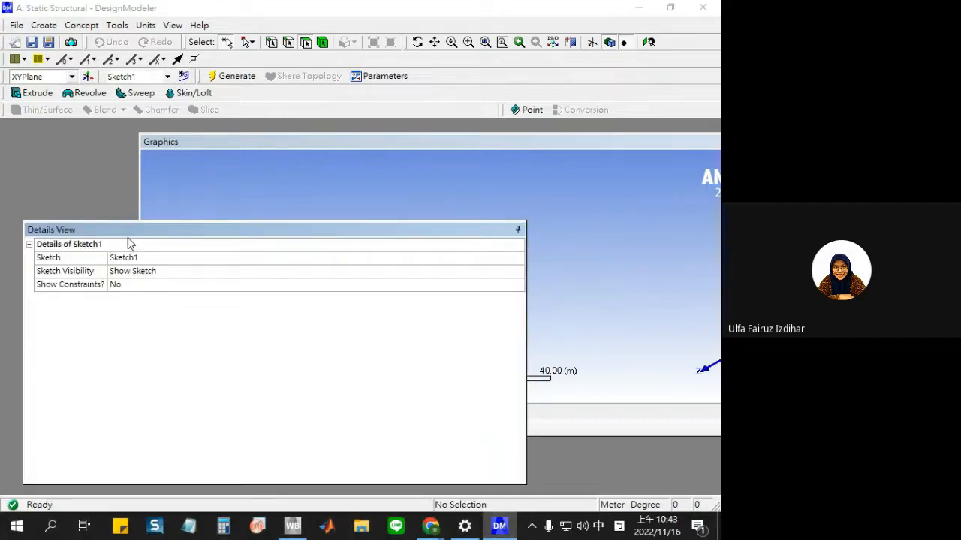
{"action": "left_click", "coordinate": [56, 160]}
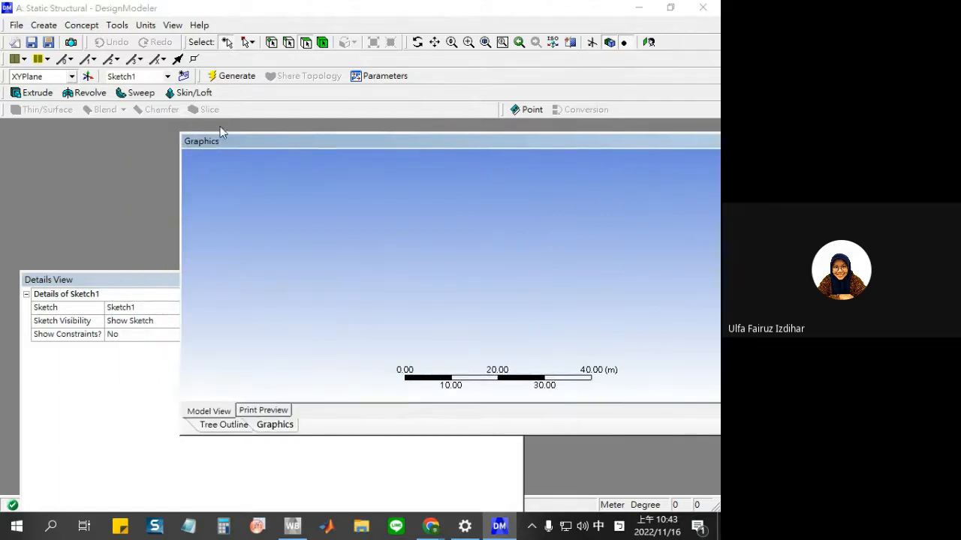
Generate a cylinder primitive on the XYPlane with the default 1 m radius and 1 m Z axis component, narrowing the Details View to fit its fields
{"action": "left_click", "coordinate": [54, 27]}
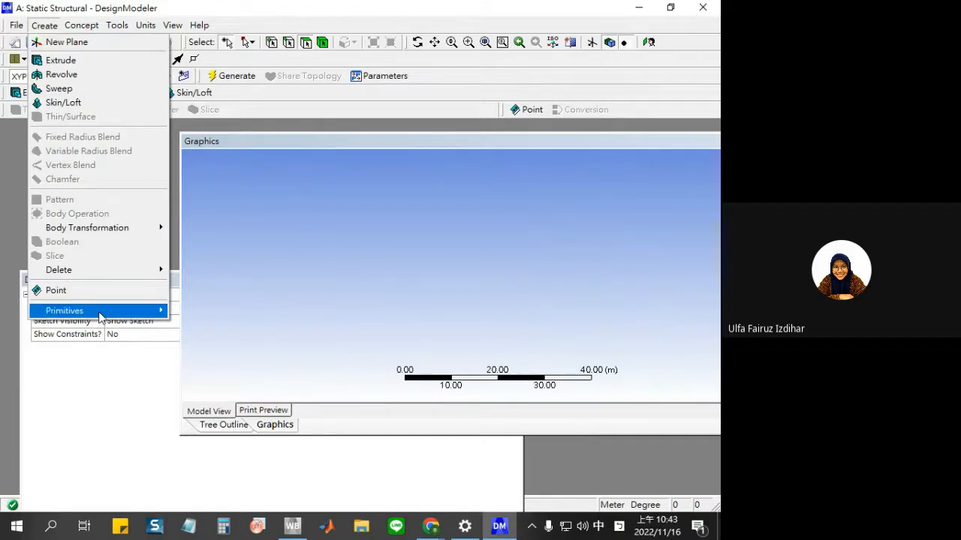
{"action": "mouse_move", "coordinate": [98, 311]}
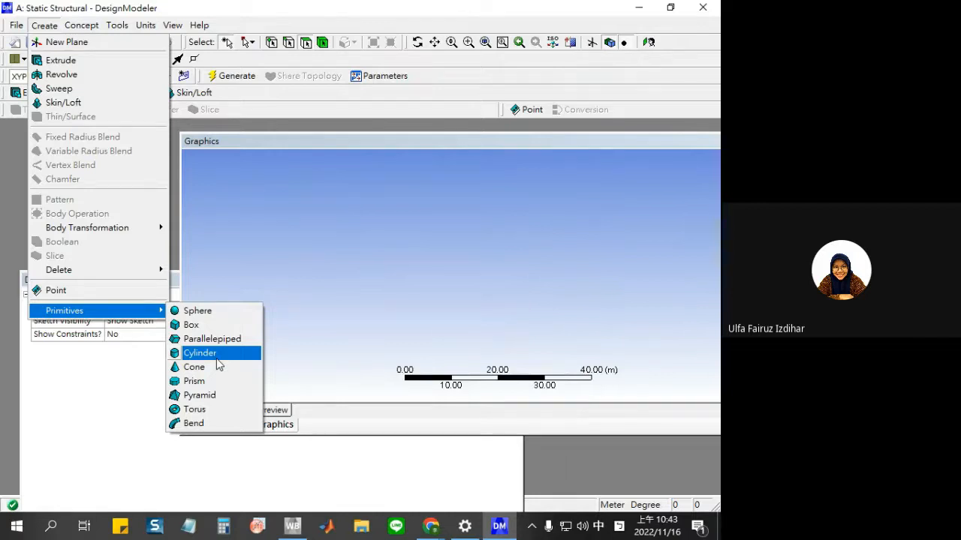
{"action": "left_click", "coordinate": [199, 353]}
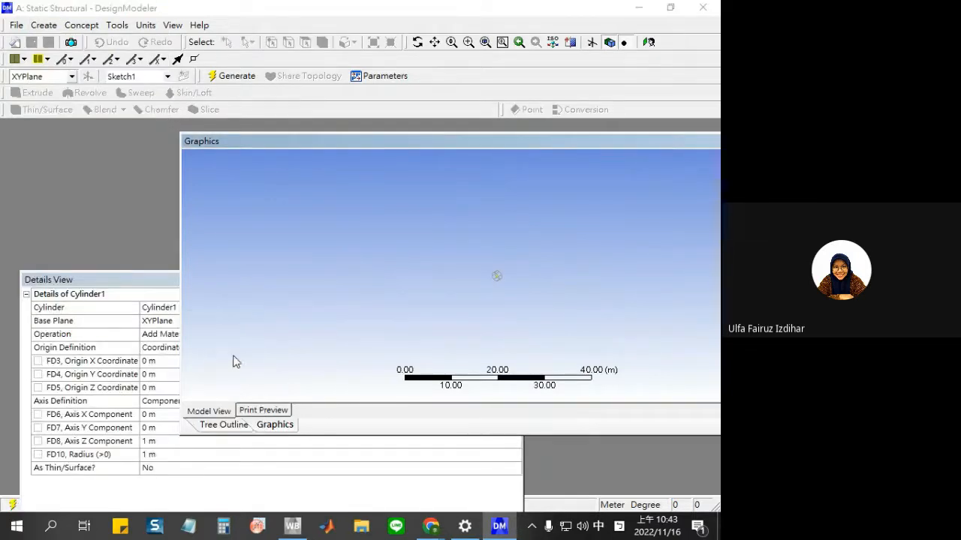
{"action": "scroll", "coordinate": [514, 285], "scroll_direction": "up", "scroll_amount": 10}
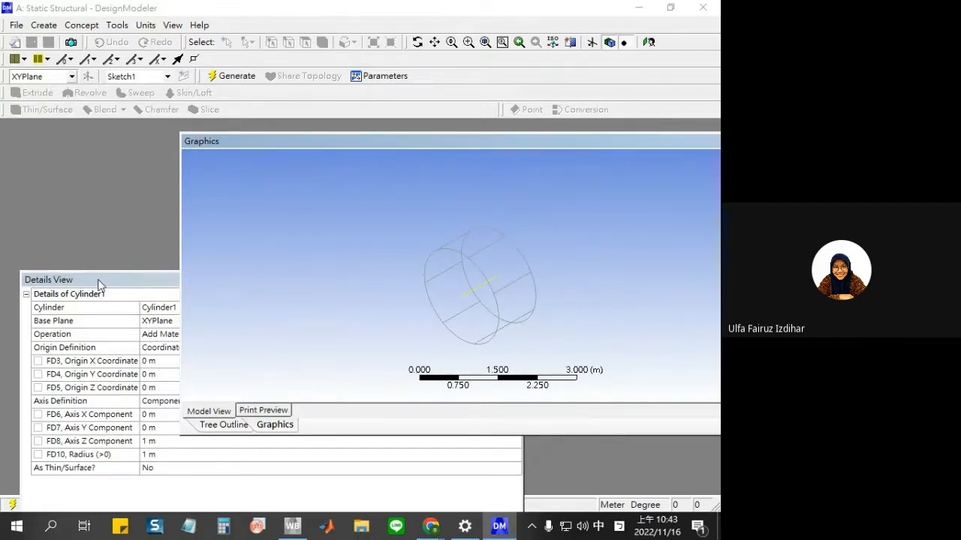
{"action": "left_click_drag", "start_coordinate": [97, 279], "coordinate": [82, 277]}
{"action": "left_click_drag", "start_coordinate": [508, 357], "coordinate": [241, 345]}
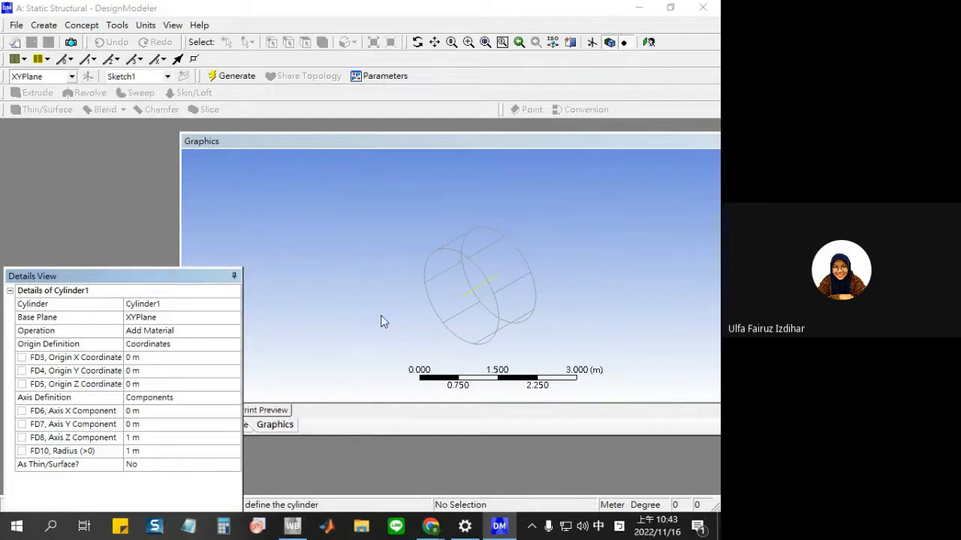
{"action": "left_click", "coordinate": [237, 75]}
Add a second cylinder primitive on the XYPlane and set its origin Z coordinate to 1 m
{"action": "left_click", "coordinate": [44, 25]}
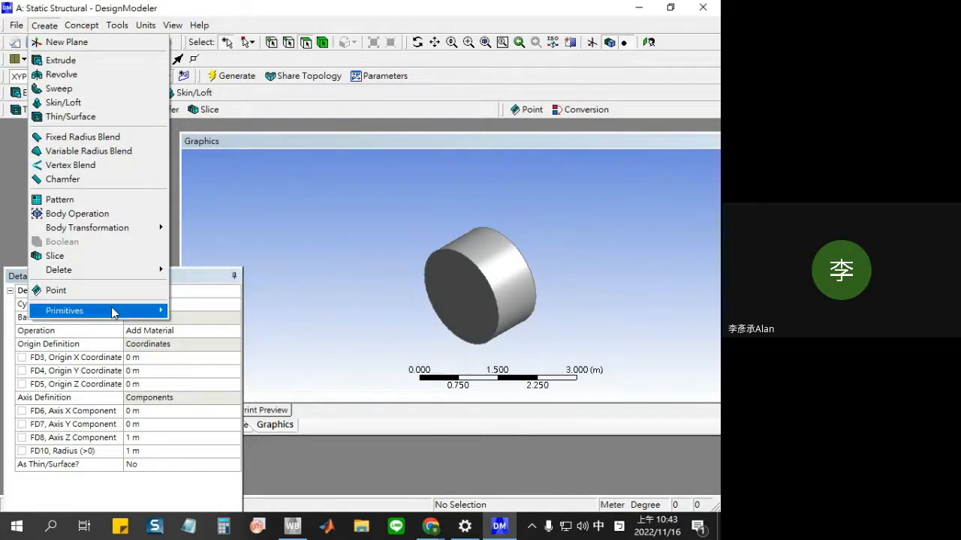
{"action": "left_click", "coordinate": [201, 357]}
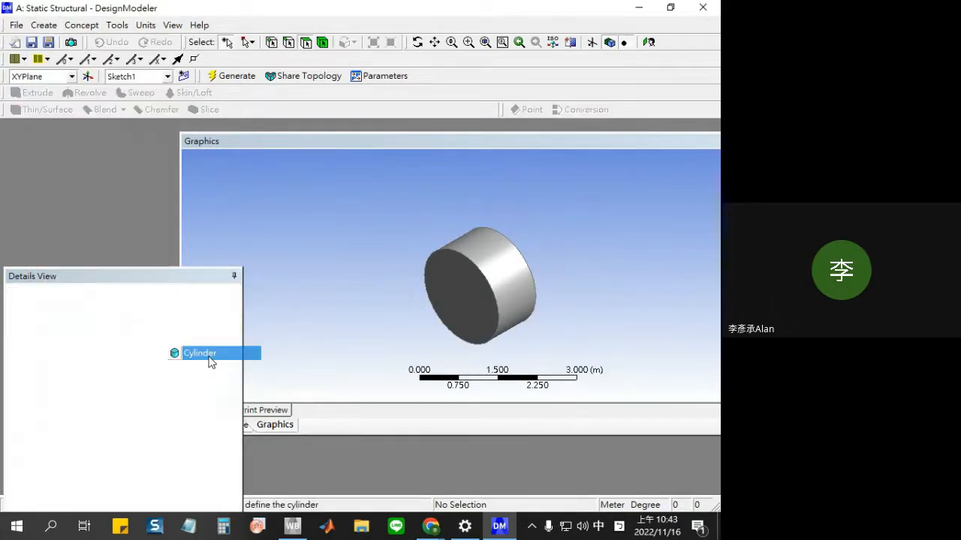
{"action": "left_click", "coordinate": [146, 387]}
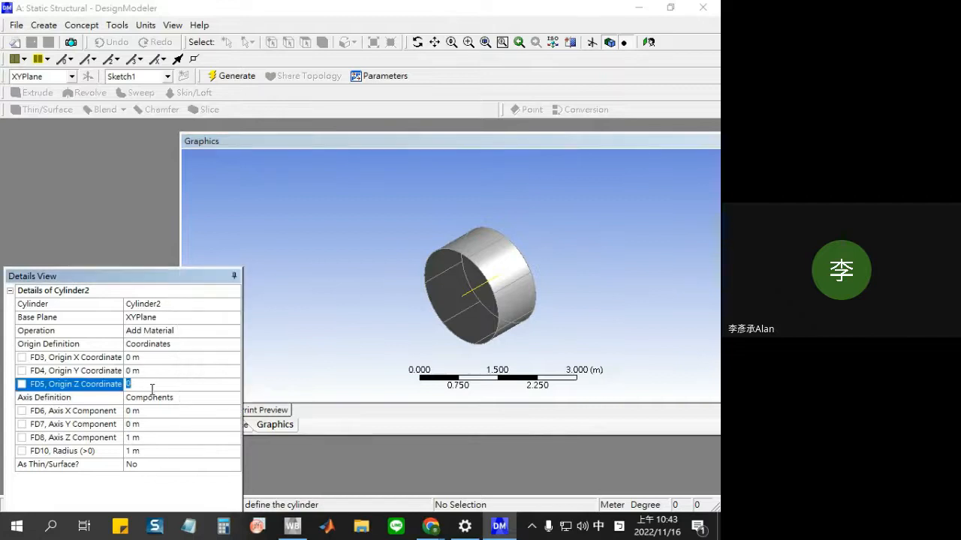
{"action": "type", "text": "1"}
{"action": "key", "text": "Return"}
Set the second cylinder's radius to 0.5 m
{"action": "left_click", "coordinate": [183, 436]}
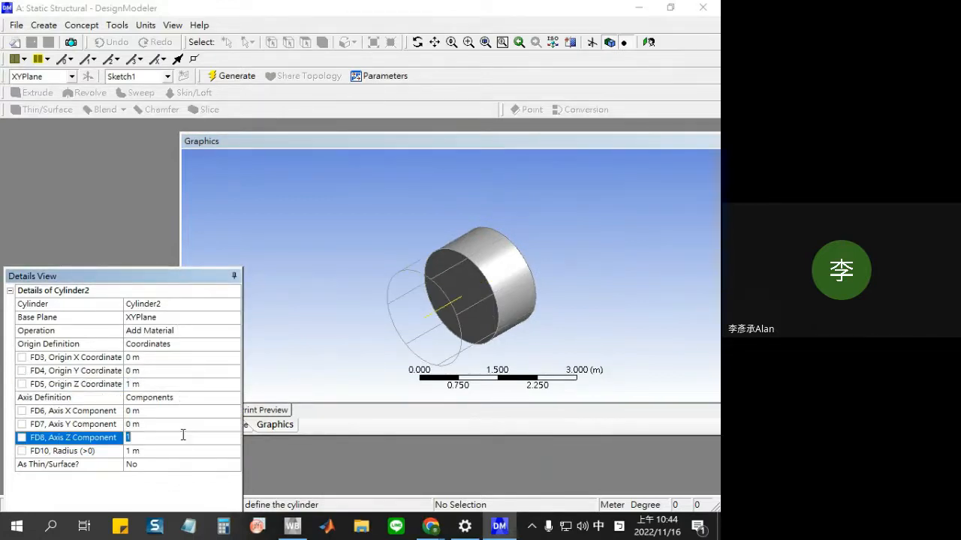
{"action": "left_click", "coordinate": [175, 450]}
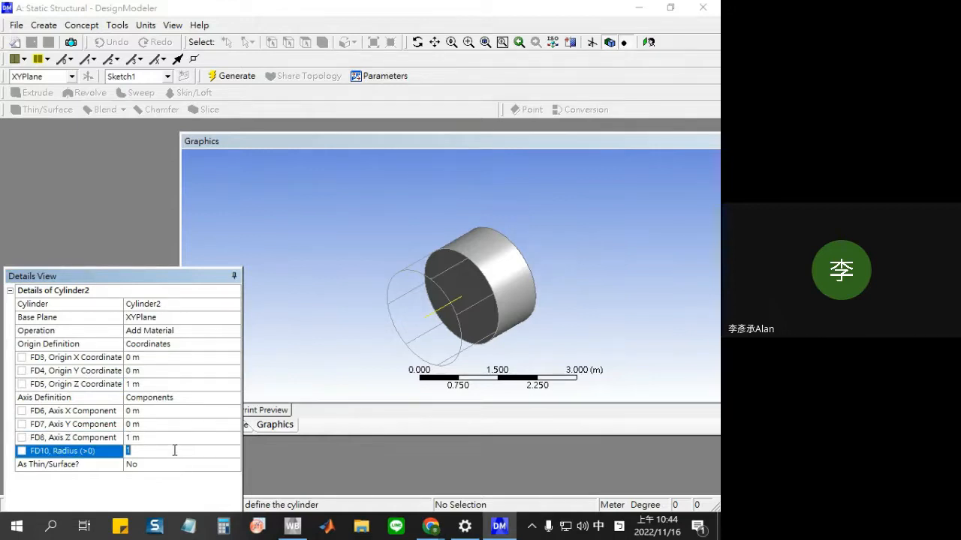
{"action": "type", "text": "0.5"}
{"action": "key", "text": "Return"}
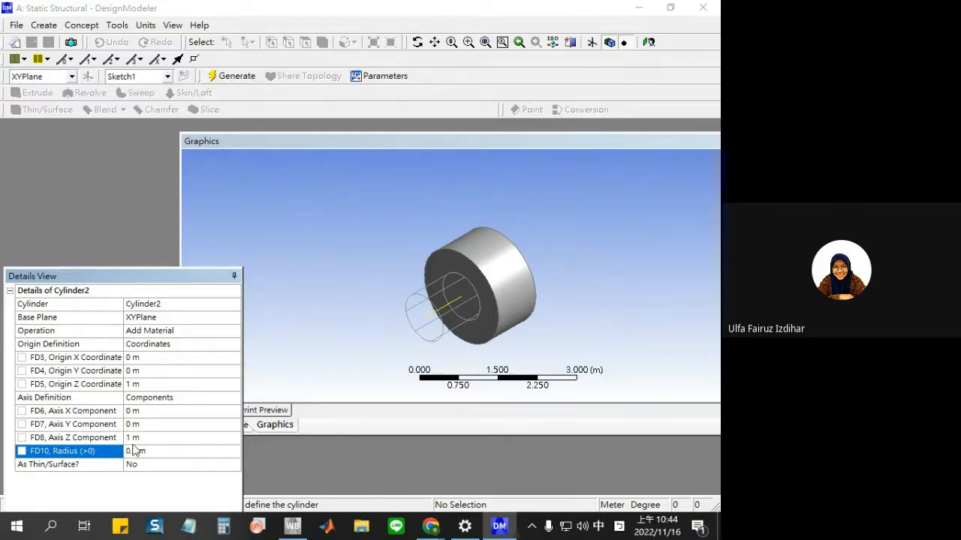
Set the second cylinder's Z axis component to 3 m and generate the body
{"action": "left_click", "coordinate": [165, 425]}
{"action": "left_click", "coordinate": [164, 439]}
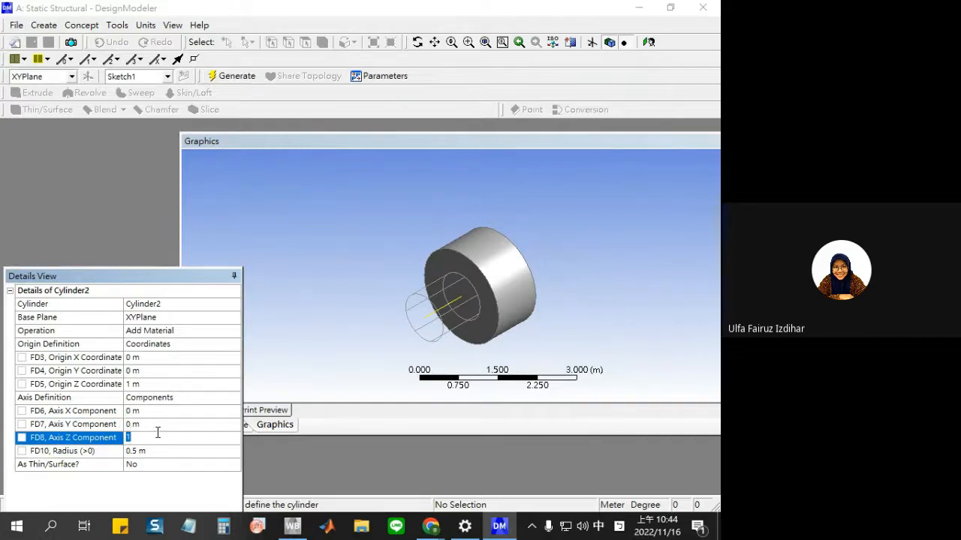
{"action": "type", "text": "3"}
{"action": "key", "text": "Return"}
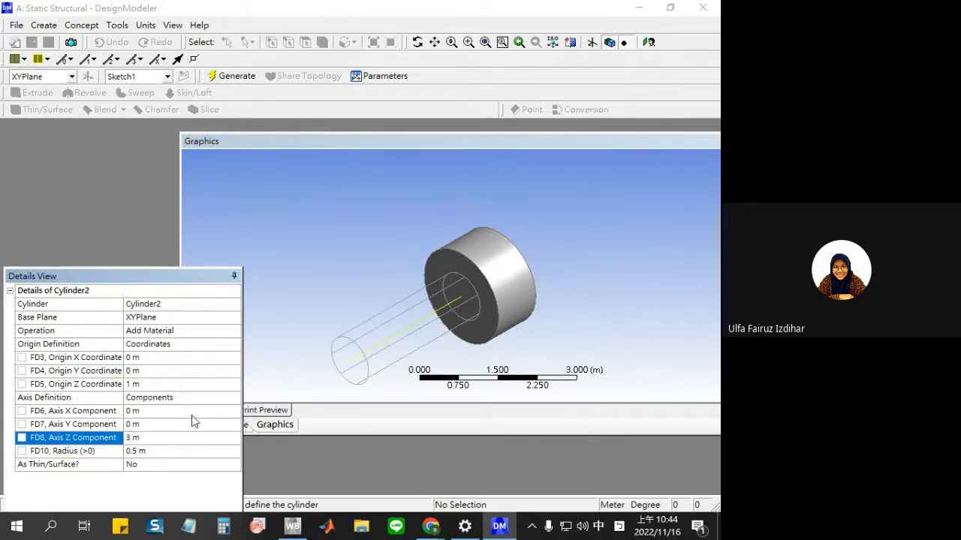
{"action": "left_click", "coordinate": [236, 76]}
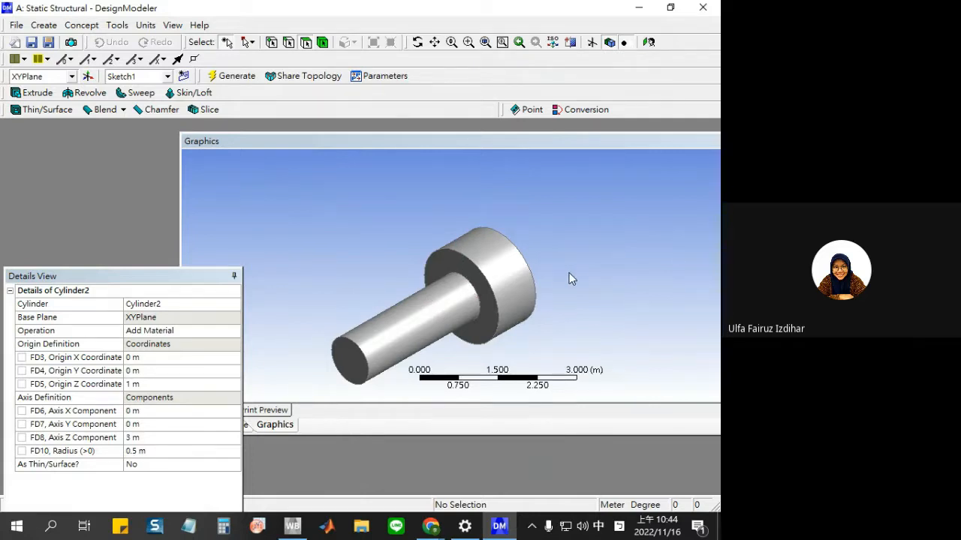
Select the larger cylinder's curved face to inspect its properties, and bring up the Tree Outline
{"action": "left_click", "coordinate": [506, 291]}
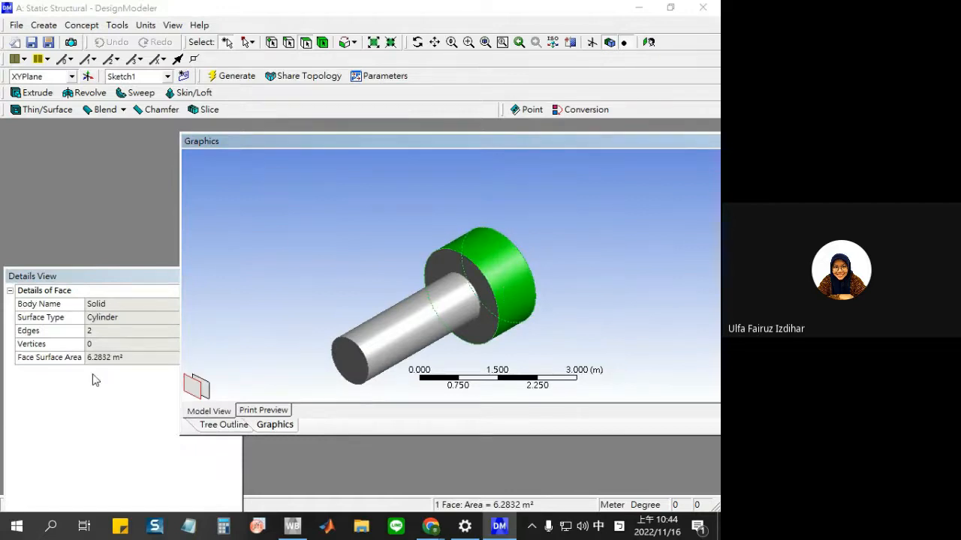
{"action": "left_click", "coordinate": [117, 357]}
{"action": "left_click", "coordinate": [537, 300]}
{"action": "left_click", "coordinate": [494, 296]}
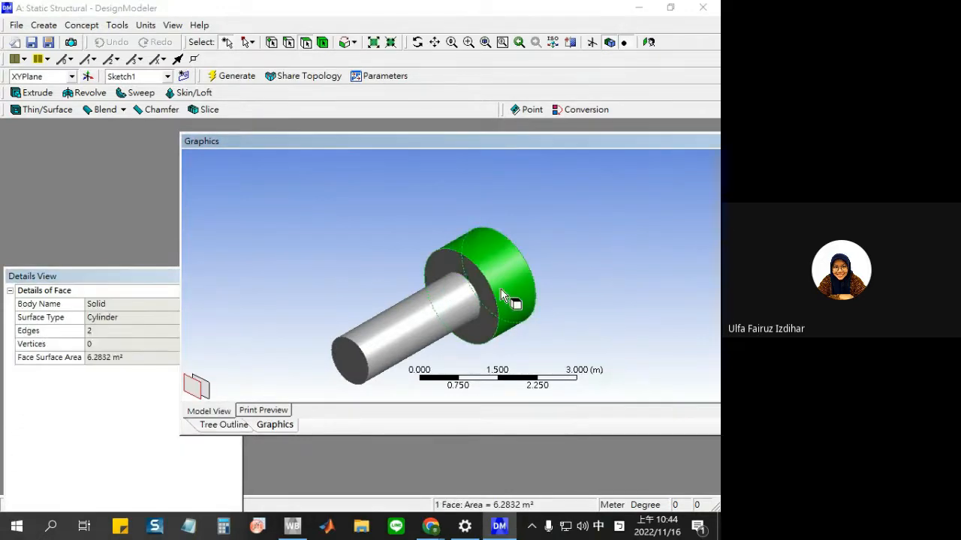
{"action": "left_click", "coordinate": [224, 425]}
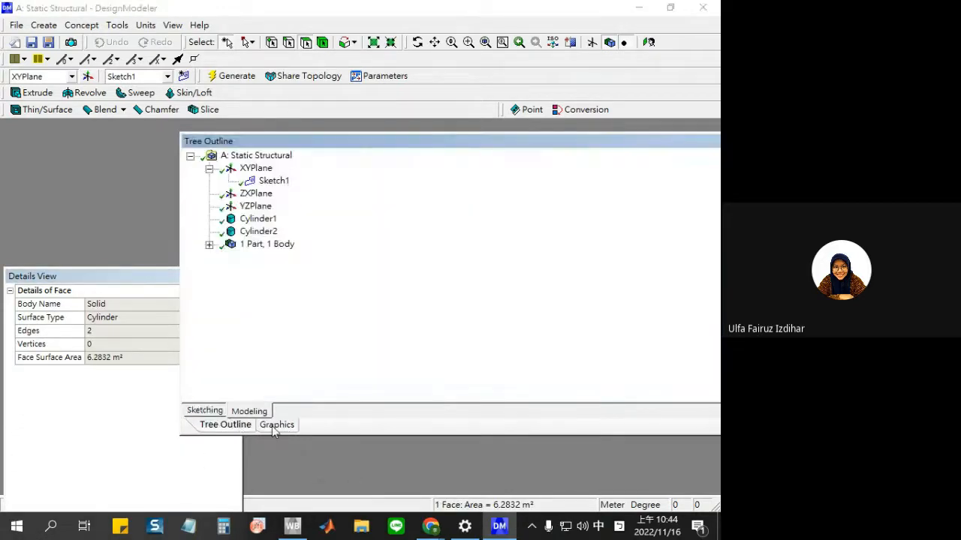
Set the first cylinder's Z axis component to 3 m and regenerate the model
{"action": "left_click", "coordinate": [279, 244]}
{"action": "left_click", "coordinate": [255, 231]}
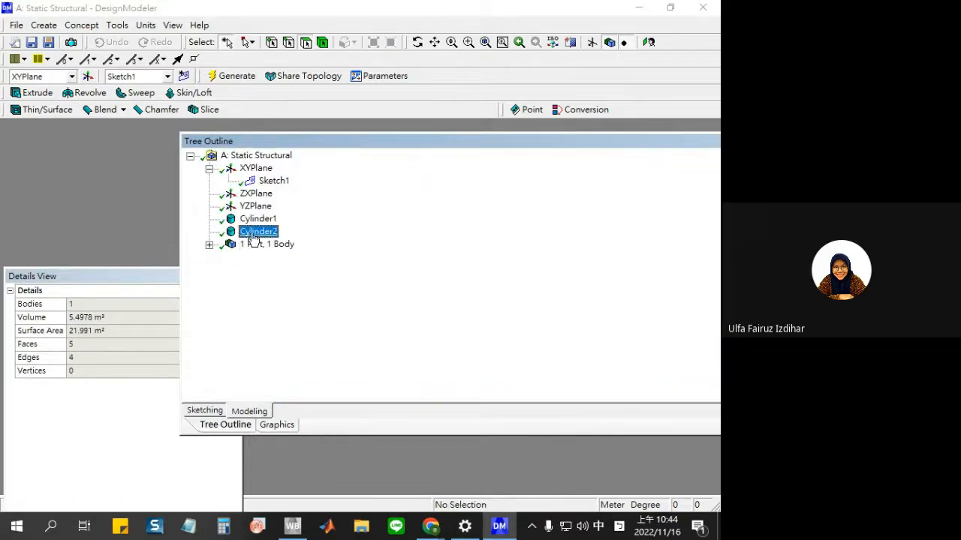
{"action": "left_click", "coordinate": [258, 218]}
{"action": "left_click", "coordinate": [140, 397]}
{"action": "left_click", "coordinate": [156, 438]}
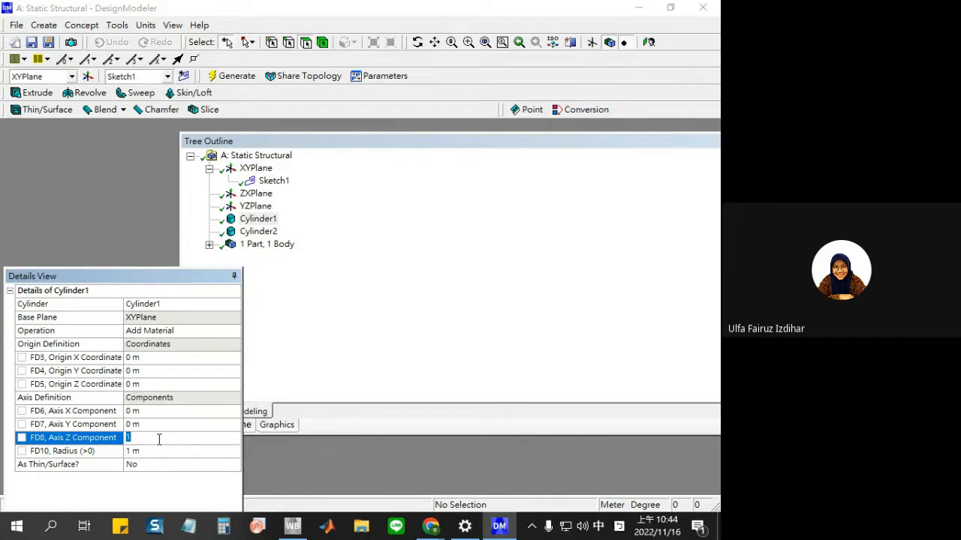
{"action": "type", "text": "3"}
{"action": "key", "text": "Return"}
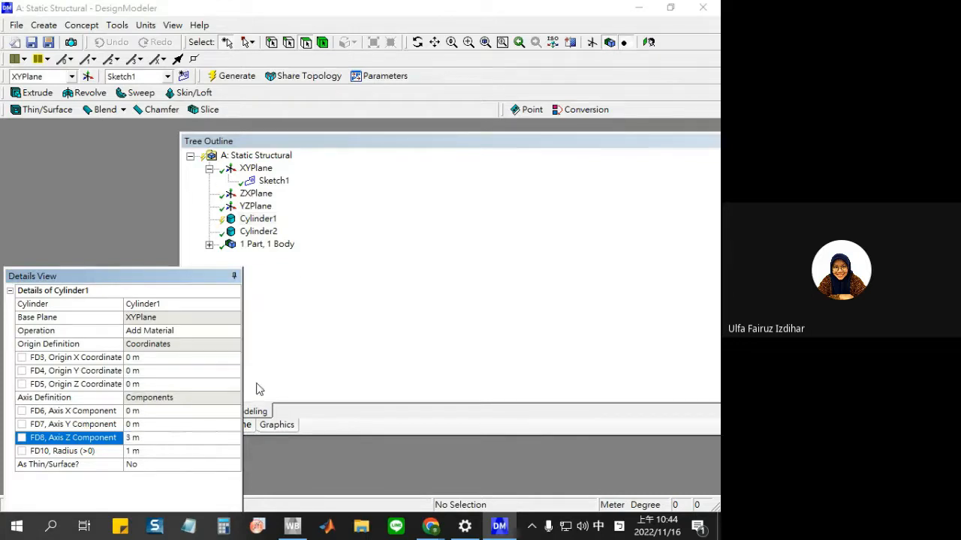
{"action": "left_click", "coordinate": [232, 76]}
Set the second cylinder's origin Z coordinate to 3 m, regenerate the model and display the stepped body in the graphics view
{"action": "left_click", "coordinate": [255, 231]}
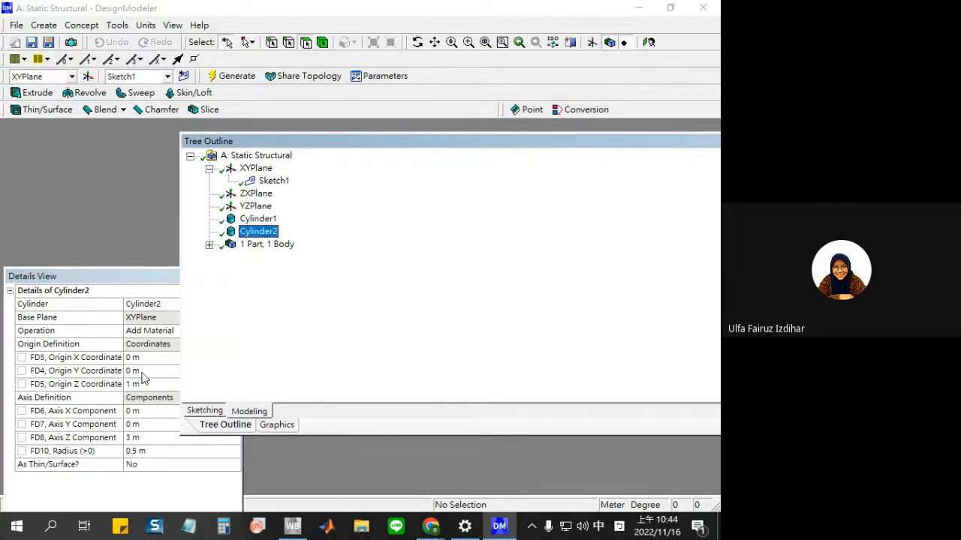
{"action": "left_click", "coordinate": [137, 383]}
{"action": "type", "text": "3"}
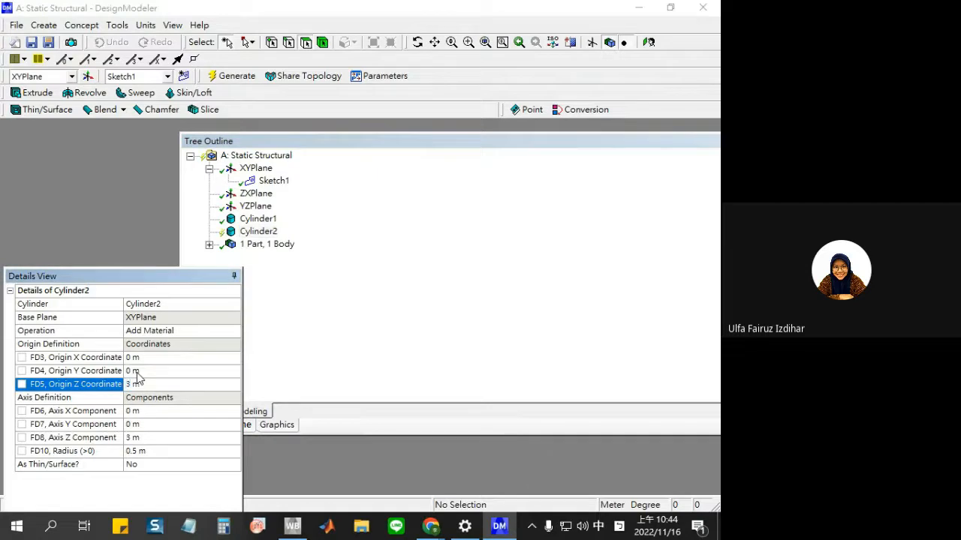
{"action": "left_click", "coordinate": [237, 77]}
{"action": "left_click", "coordinate": [277, 425]}
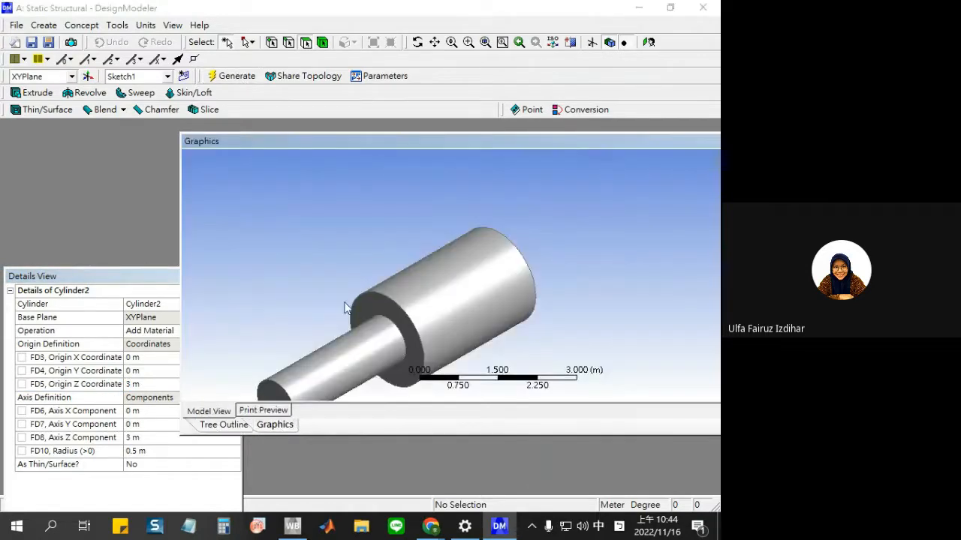
{"action": "left_click_drag", "start_coordinate": [387, 269], "coordinate": [382, 218]}
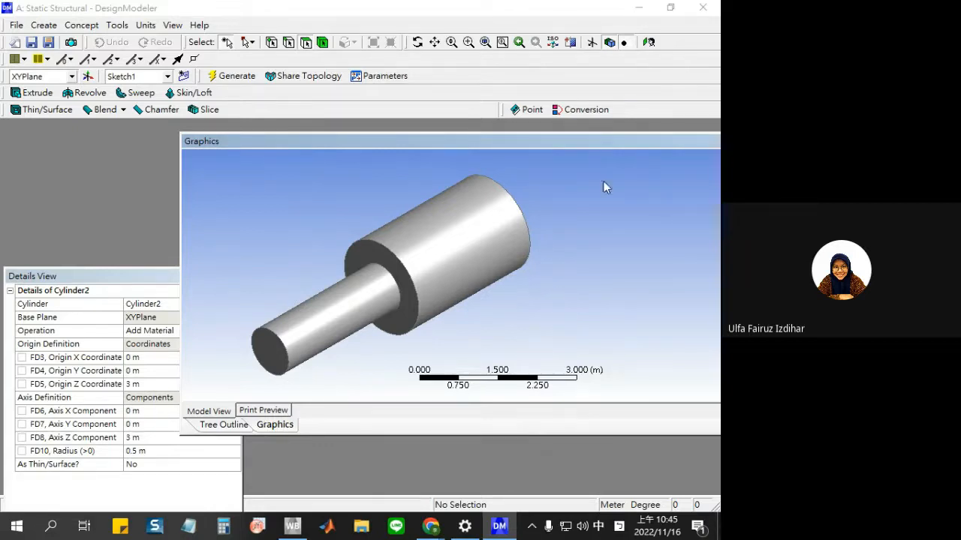
Switch to Workbench, open the Static Structural system's Engineering Data and show the engineering data sources
{"action": "left_click", "coordinate": [304, 524]}
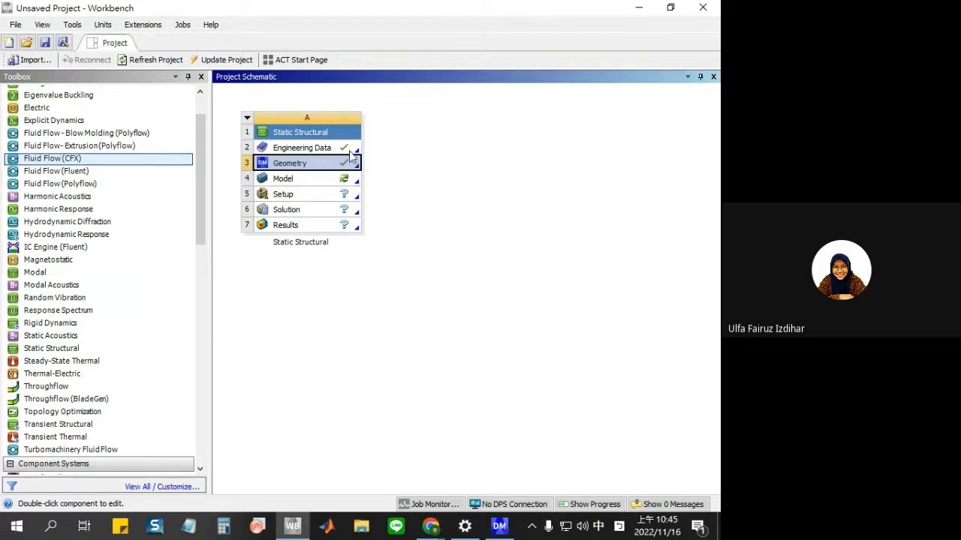
{"action": "left_click", "coordinate": [323, 150]}
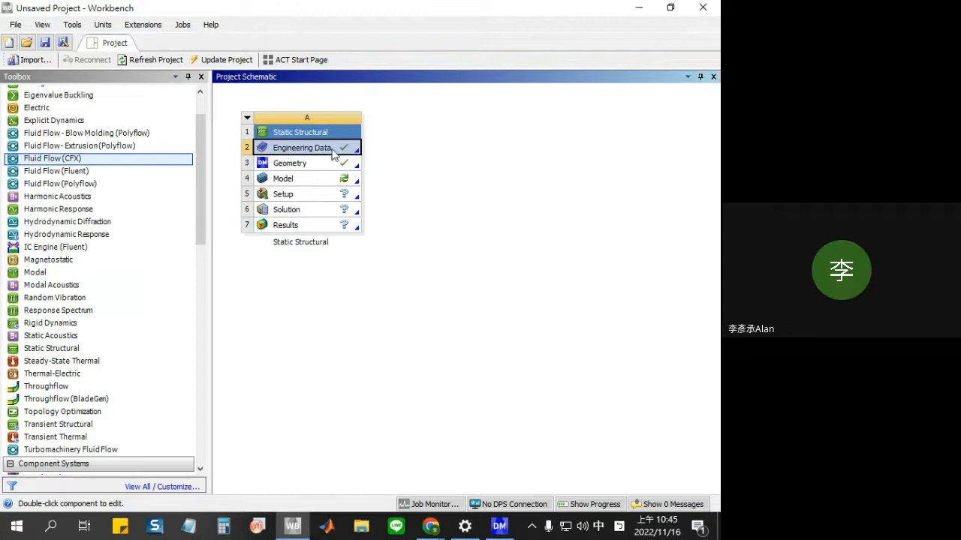
{"action": "double_click", "coordinate": [327, 154]}
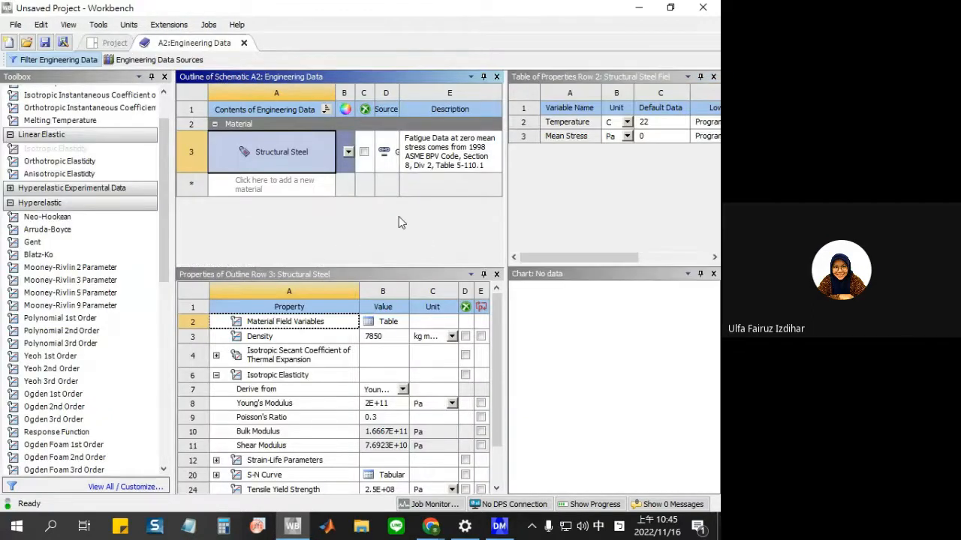
{"action": "left_click", "coordinate": [268, 187]}
{"action": "left_click", "coordinate": [311, 153]}
{"action": "left_click", "coordinate": [143, 64]}
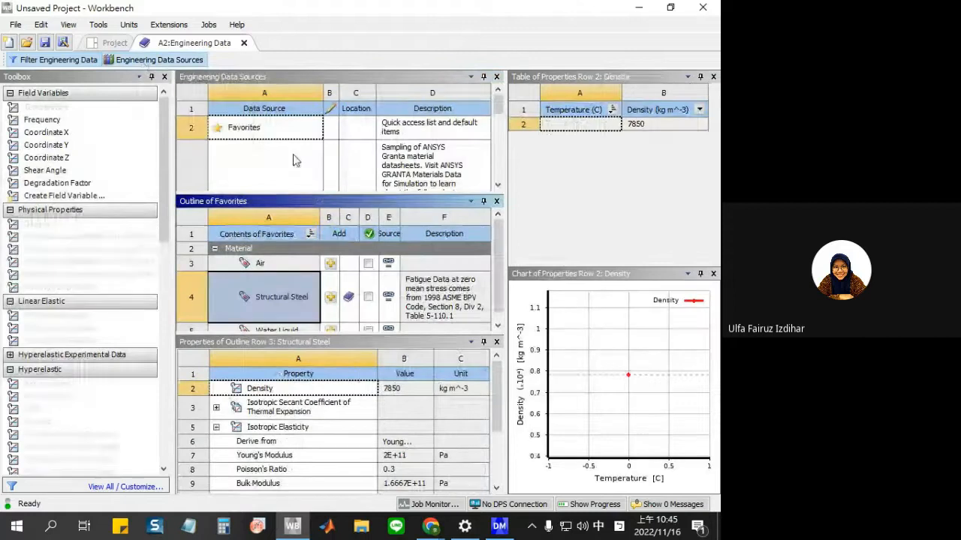
Examine the materials offered in the Geomechanical Materials and Composite Materials libraries and look through the other data sources
{"action": "scroll", "coordinate": [304, 136], "scroll_direction": "down", "scroll_amount": 4}
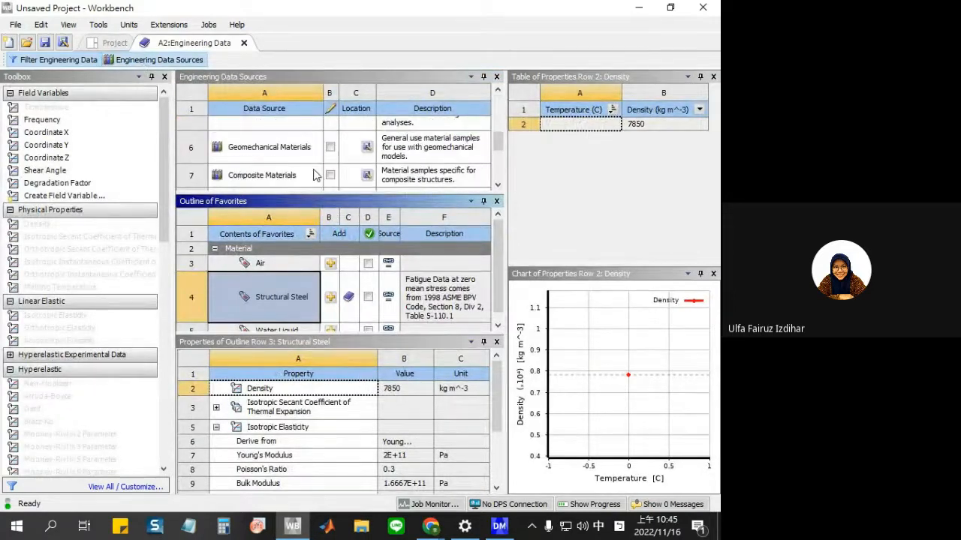
{"action": "scroll", "coordinate": [306, 165], "scroll_direction": "up", "scroll_amount": 4}
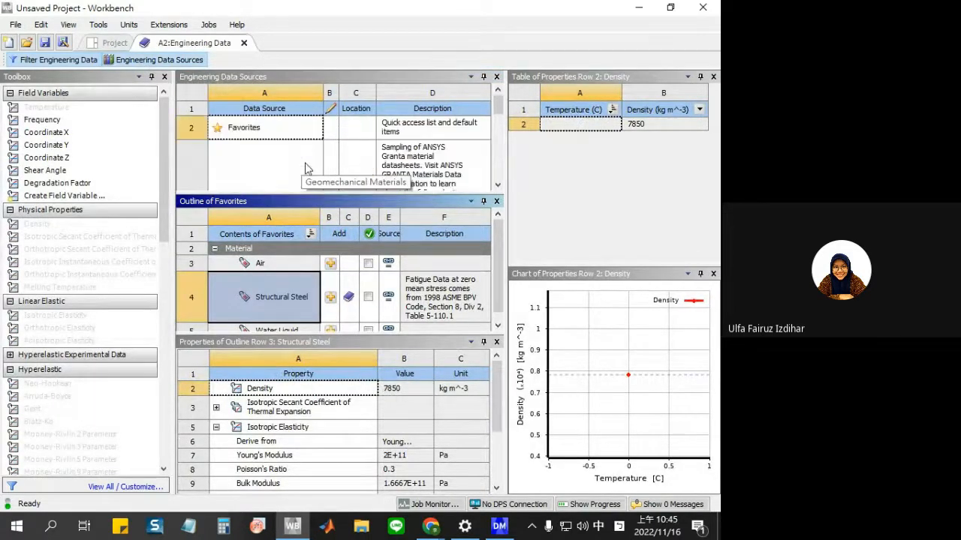
{"action": "scroll", "coordinate": [307, 166], "scroll_direction": "down", "scroll_amount": 4}
{"action": "left_click", "coordinate": [301, 149]}
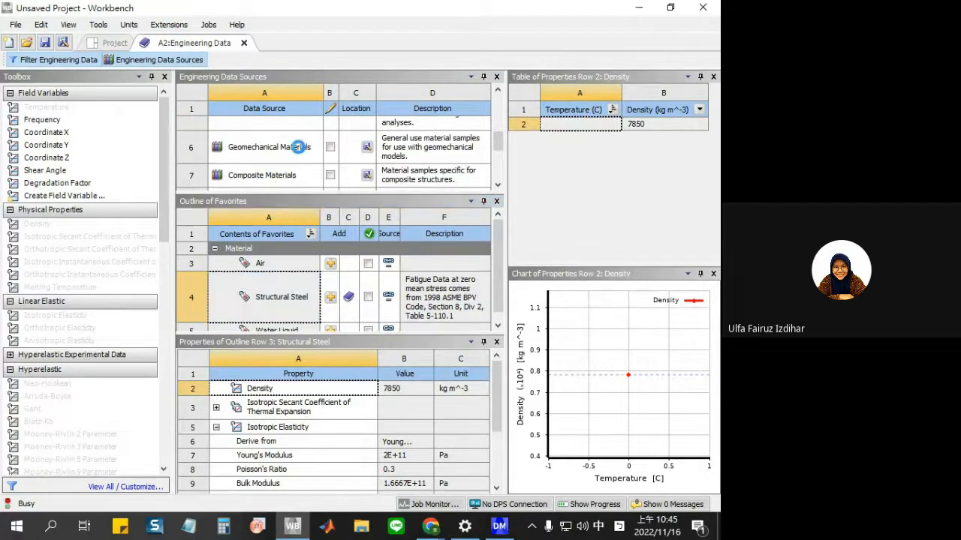
{"action": "scroll", "coordinate": [318, 276], "scroll_direction": "down", "scroll_amount": 5}
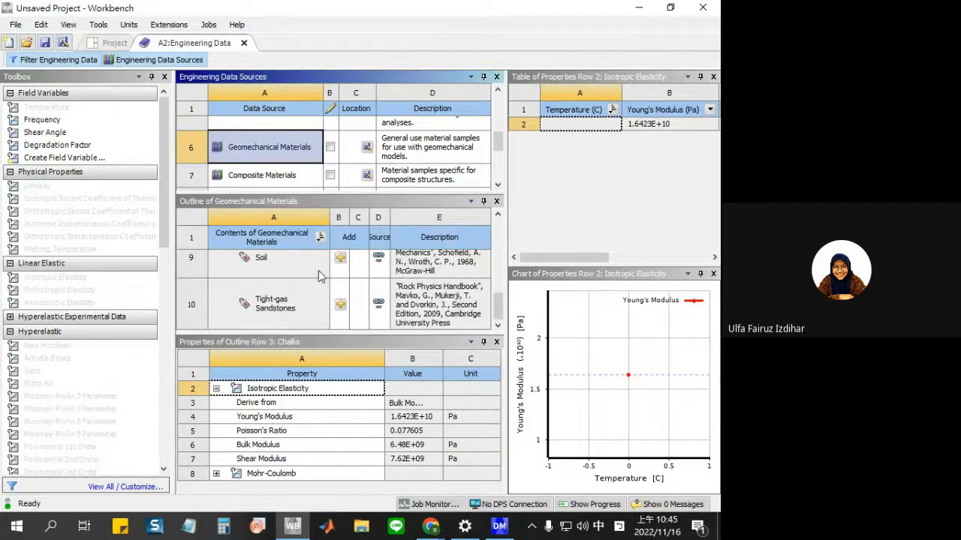
{"action": "scroll", "coordinate": [296, 270], "scroll_direction": "up", "scroll_amount": 5}
{"action": "left_click", "coordinate": [288, 177]}
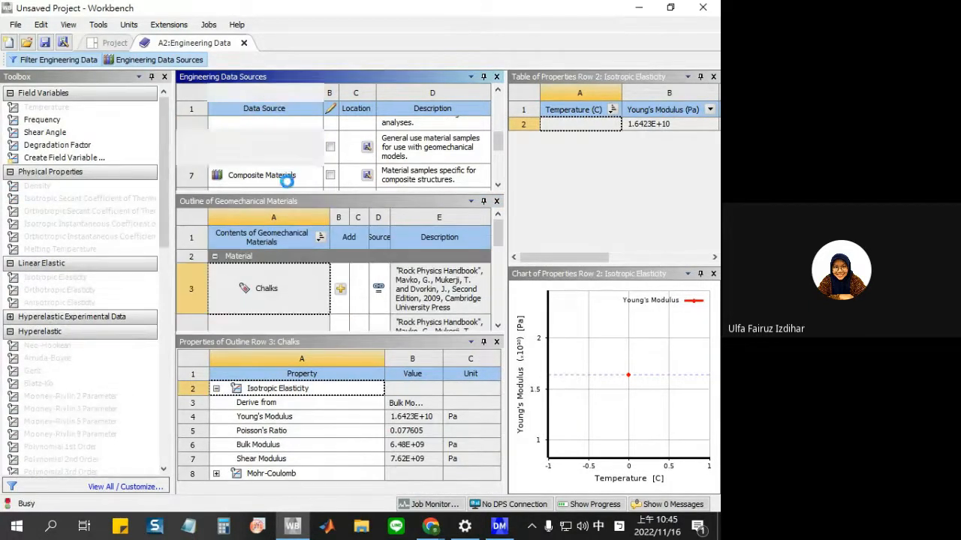
{"action": "scroll", "coordinate": [318, 285], "scroll_direction": "down", "scroll_amount": 10}
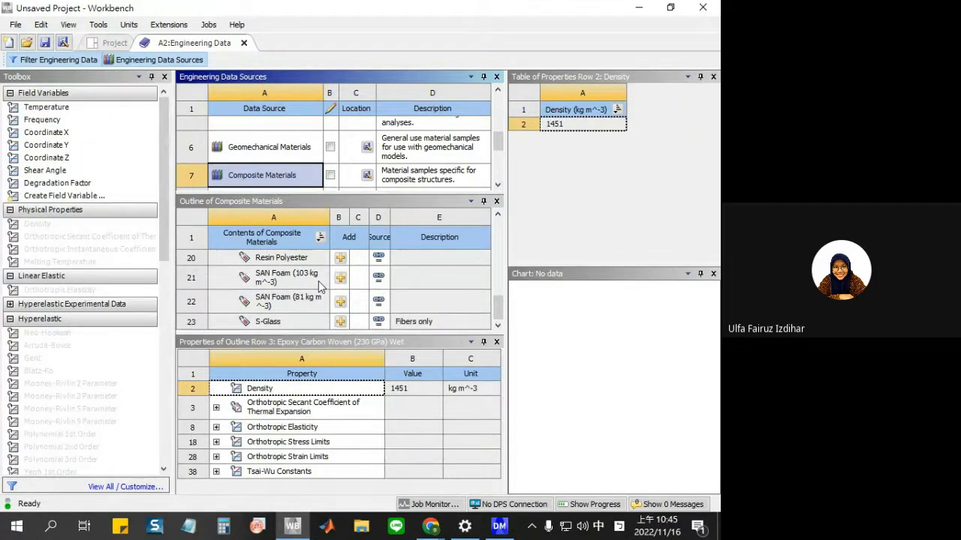
{"action": "scroll", "coordinate": [319, 287], "scroll_direction": "up", "scroll_amount": 10}
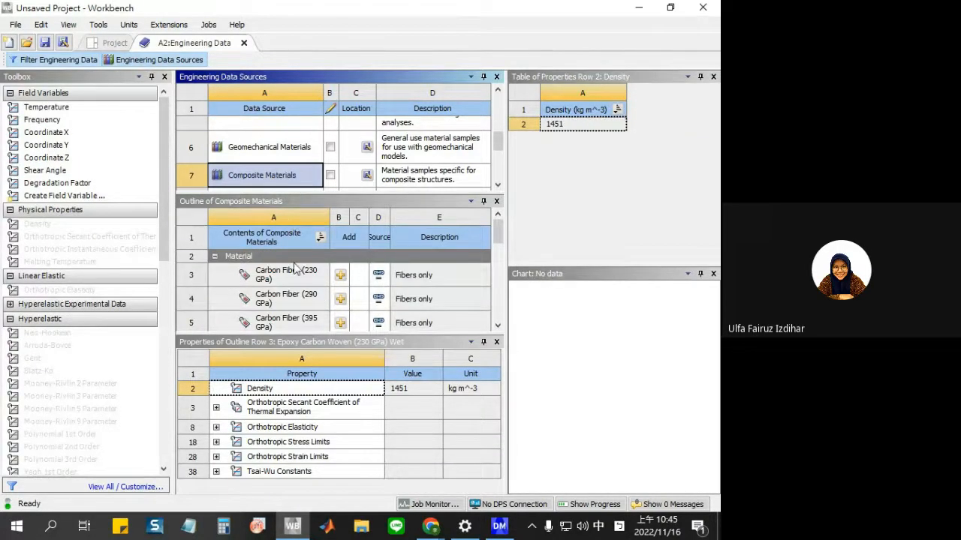
{"action": "scroll", "coordinate": [301, 167], "scroll_direction": "up", "scroll_amount": 3}
{"action": "scroll", "coordinate": [302, 168], "scroll_direction": "down", "scroll_amount": 3}
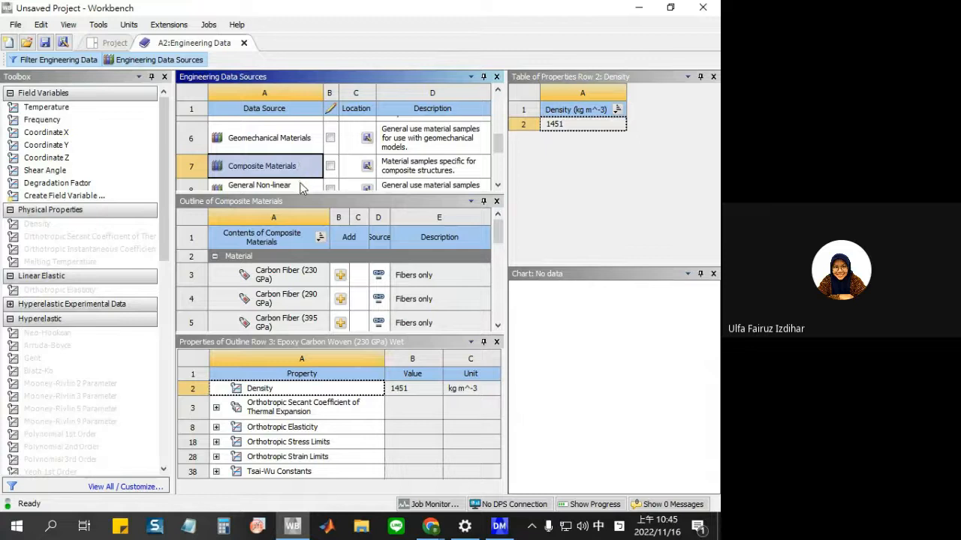
{"action": "scroll", "coordinate": [298, 185], "scroll_direction": "down", "scroll_amount": 1}
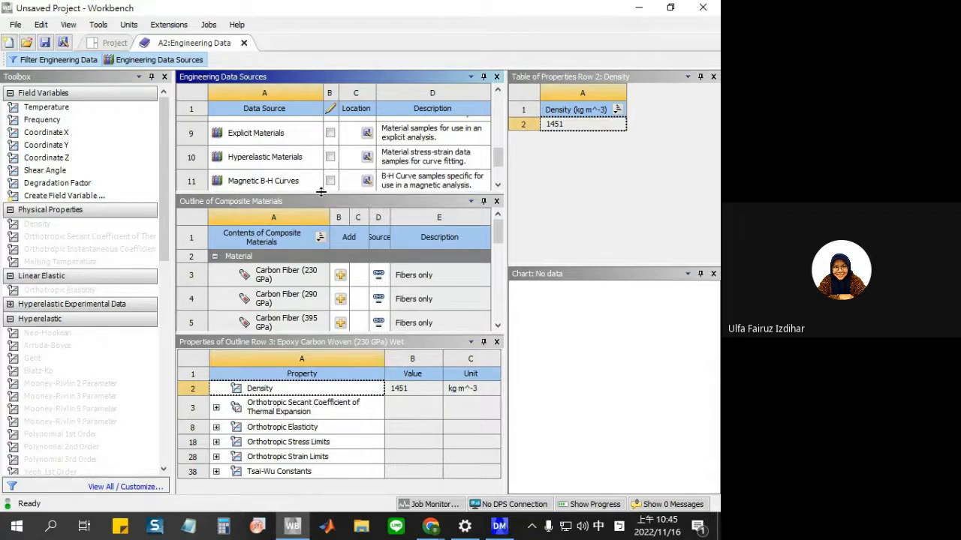
Add Copper Alloy from the General Materials library to the project's engineering data and hide the data sources
{"action": "left_click_drag", "start_coordinate": [320, 192], "coordinate": [323, 249]}
{"action": "left_click_drag", "start_coordinate": [498, 215], "coordinate": [506, 148]}
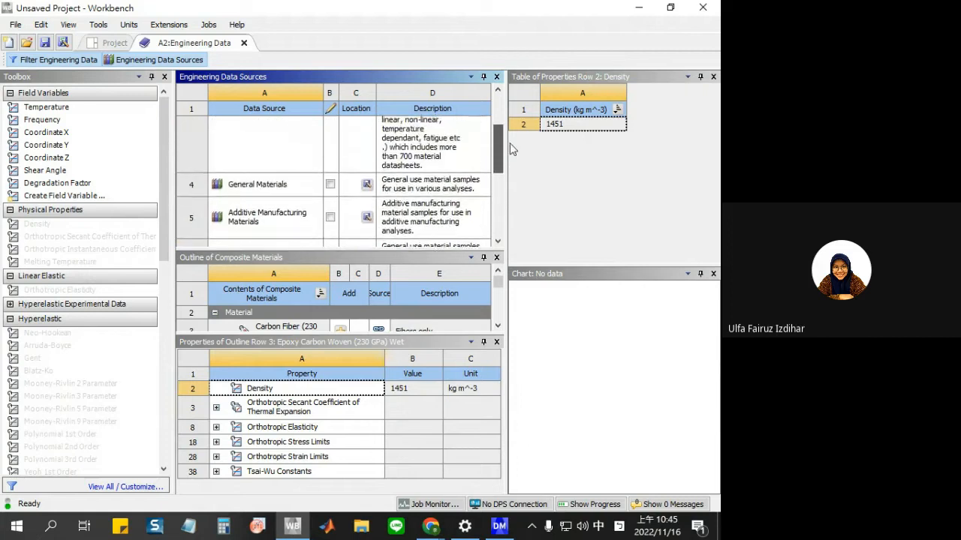
{"action": "left_click", "coordinate": [279, 184]}
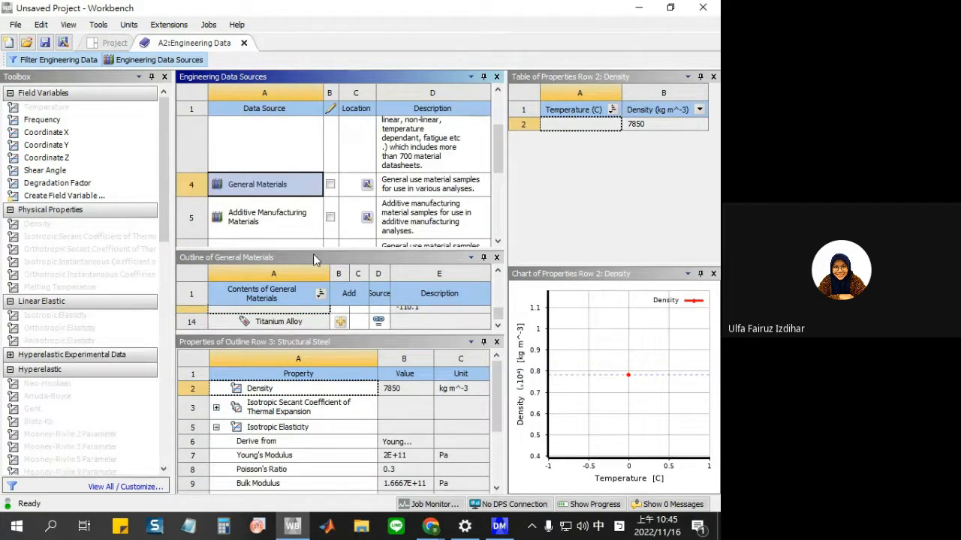
{"action": "left_click_drag", "start_coordinate": [316, 259], "coordinate": [319, 139]}
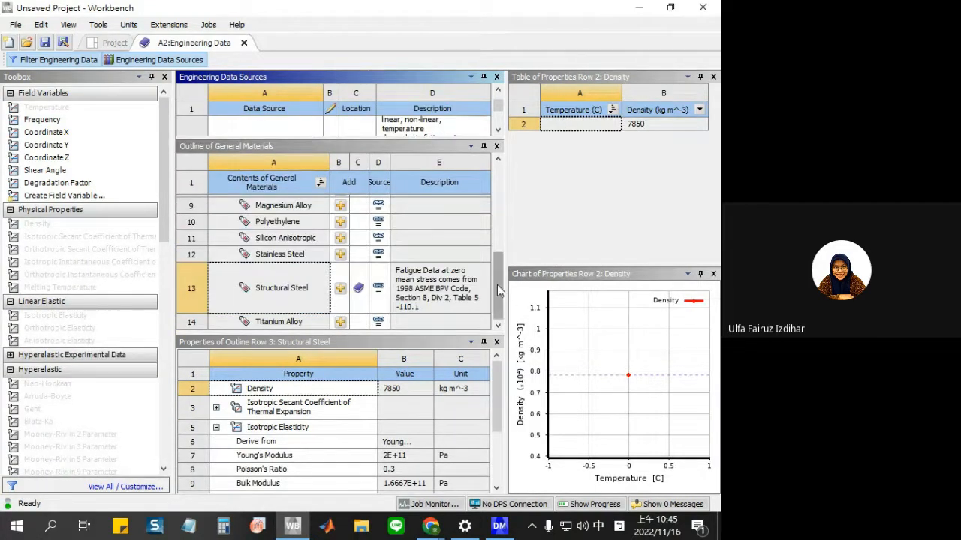
{"action": "left_click_drag", "start_coordinate": [497, 288], "coordinate": [500, 203]}
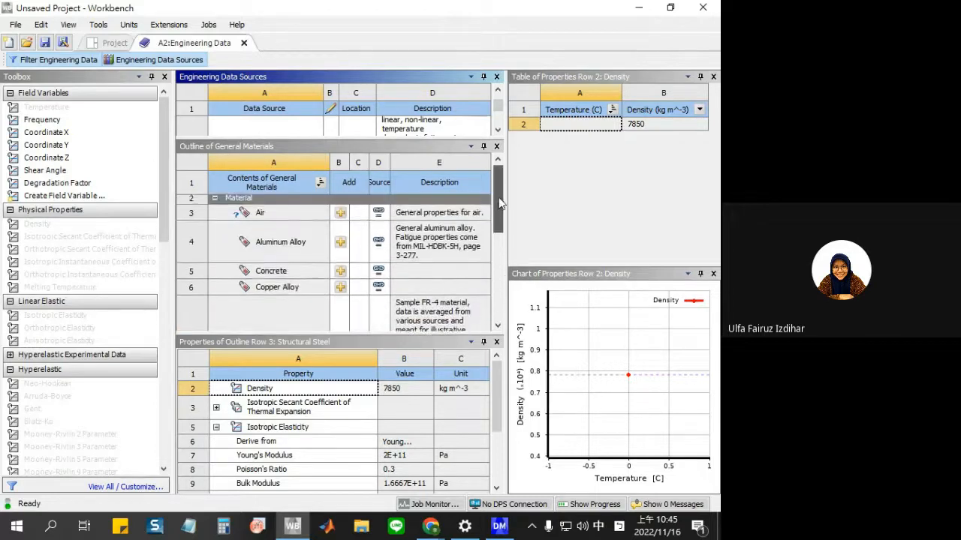
{"action": "left_click", "coordinate": [264, 298]}
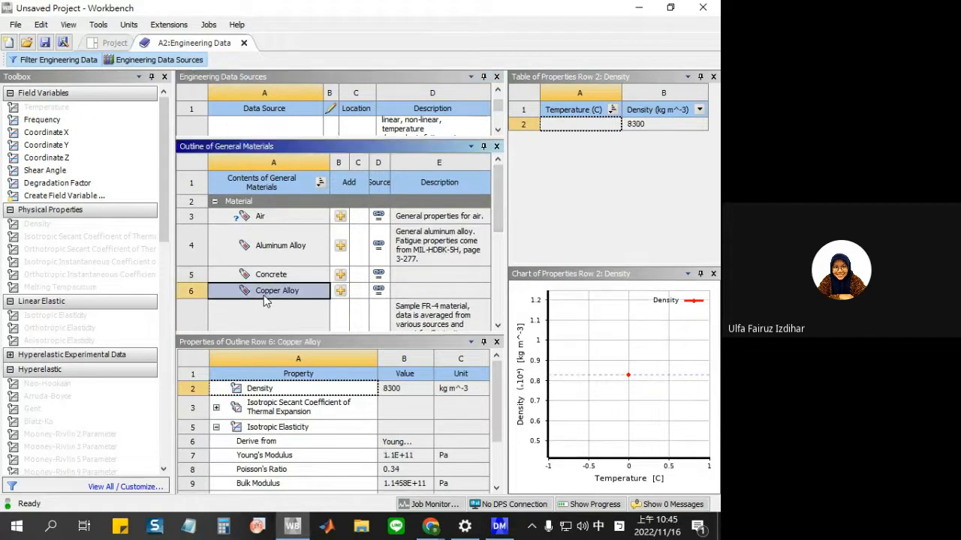
{"action": "left_click", "coordinate": [341, 293]}
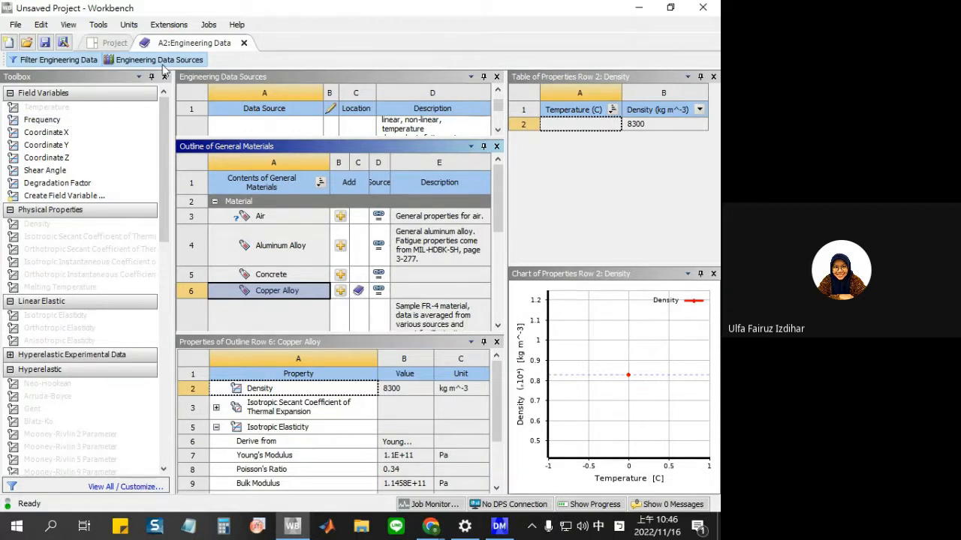
{"action": "left_click", "coordinate": [161, 62]}
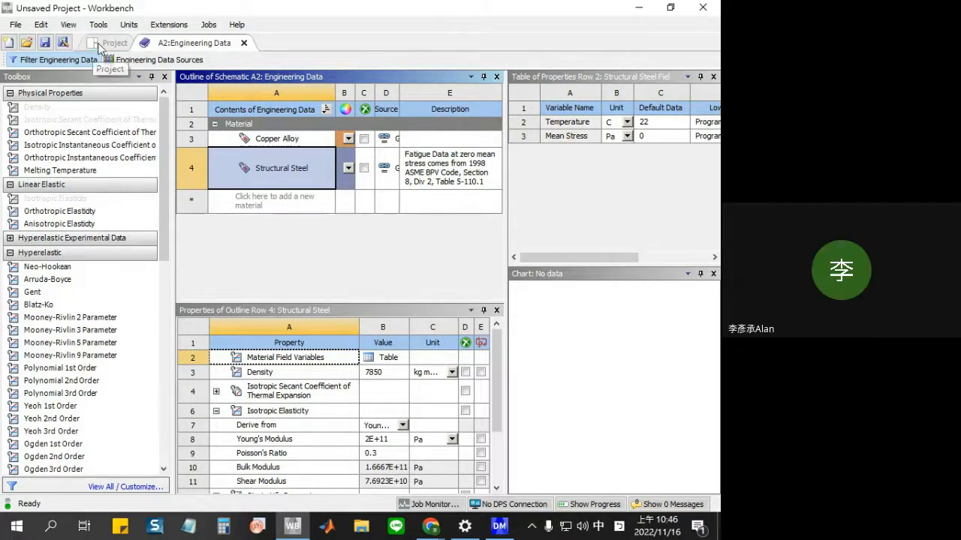
Return to the project schematic, close DesignModeler and open the Static Structural system's Model for editing in Mechanical
{"action": "left_click", "coordinate": [96, 43]}
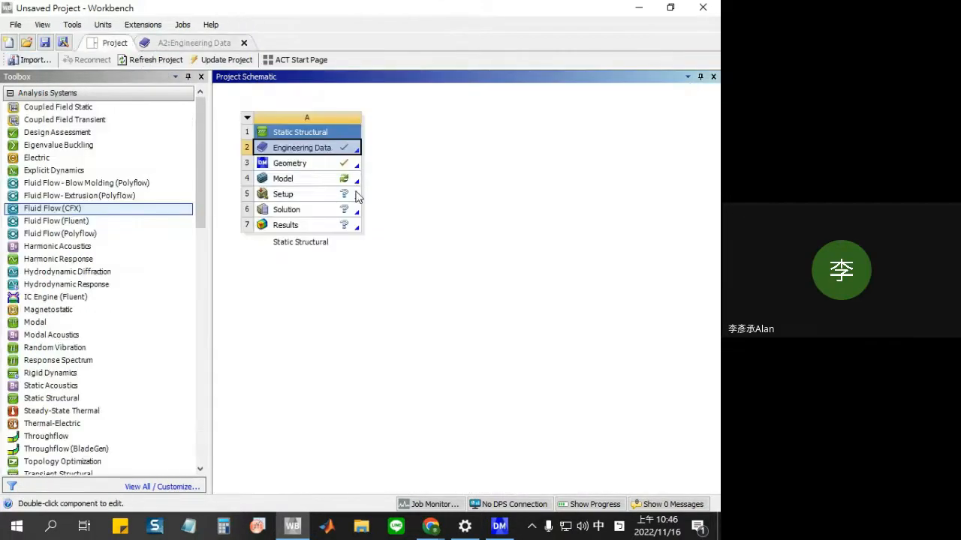
{"action": "left_click", "coordinate": [305, 178]}
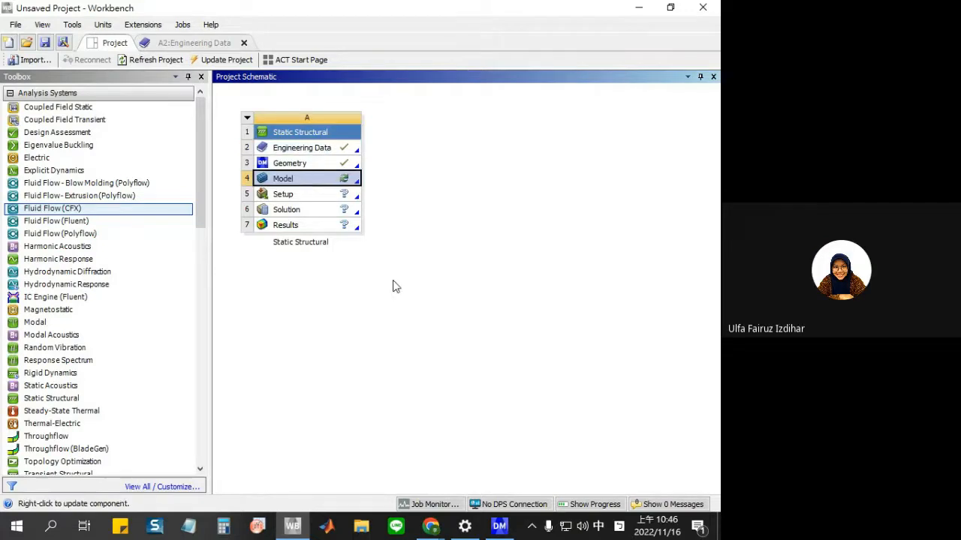
{"action": "left_click", "coordinate": [496, 529]}
{"action": "left_click", "coordinate": [703, 11]}
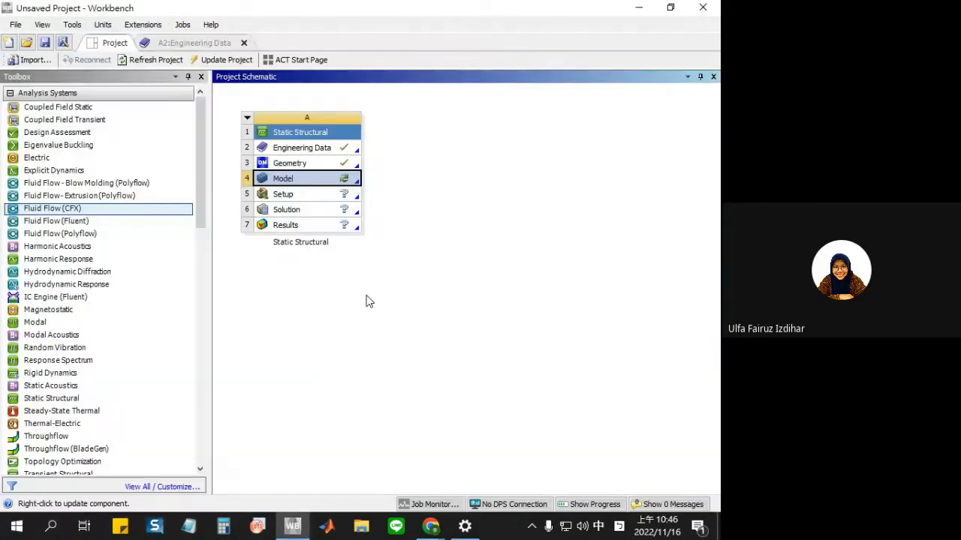
{"action": "right_click", "coordinate": [300, 184]}
{"action": "left_click", "coordinate": [323, 188]}
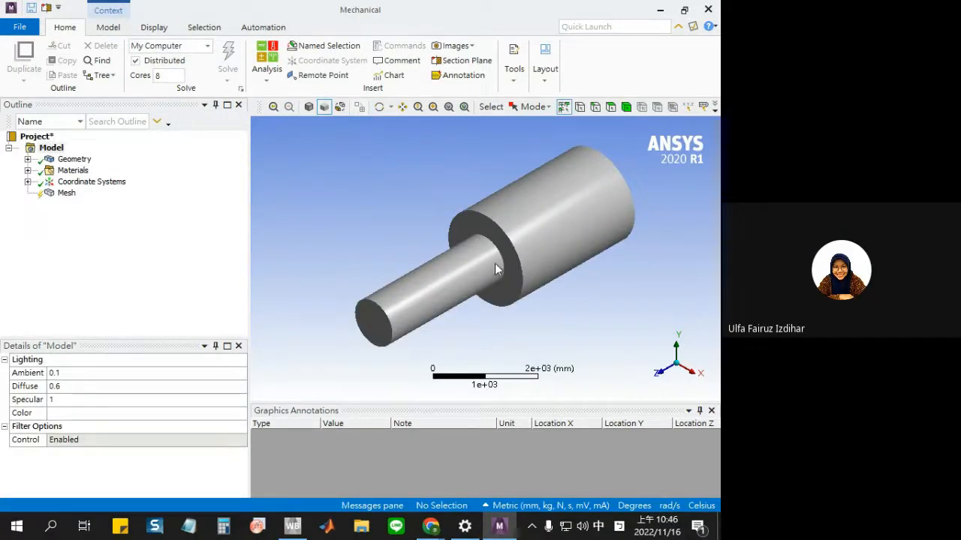
Assign Copper Alloy as the material of the Solid body under Geometry
{"action": "left_click", "coordinate": [28, 159]}
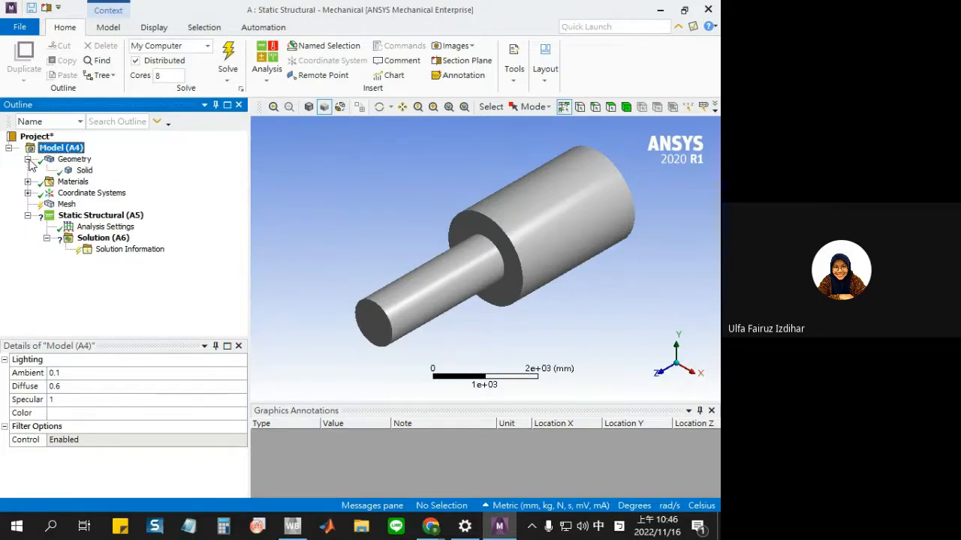
{"action": "left_click", "coordinate": [85, 171]}
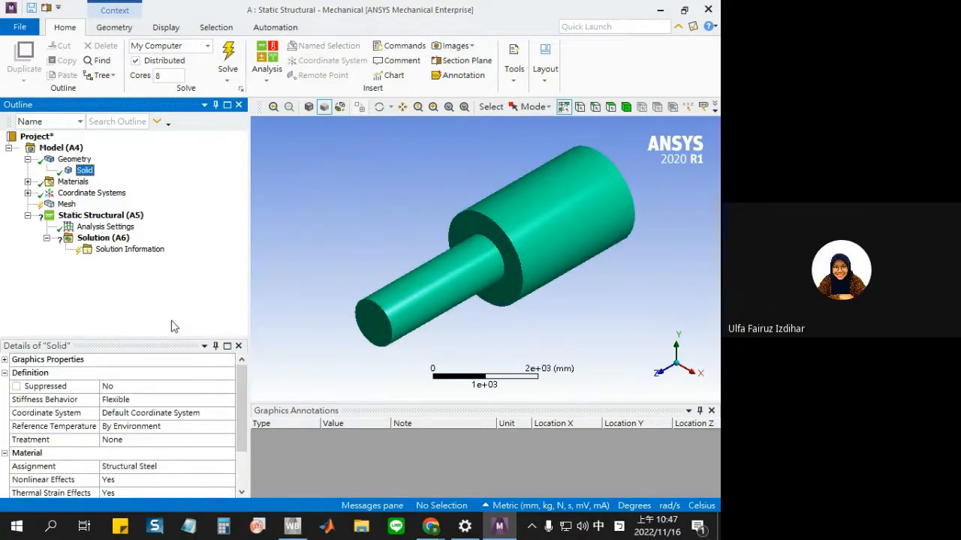
{"action": "left_click_drag", "start_coordinate": [245, 418], "coordinate": [246, 455]}
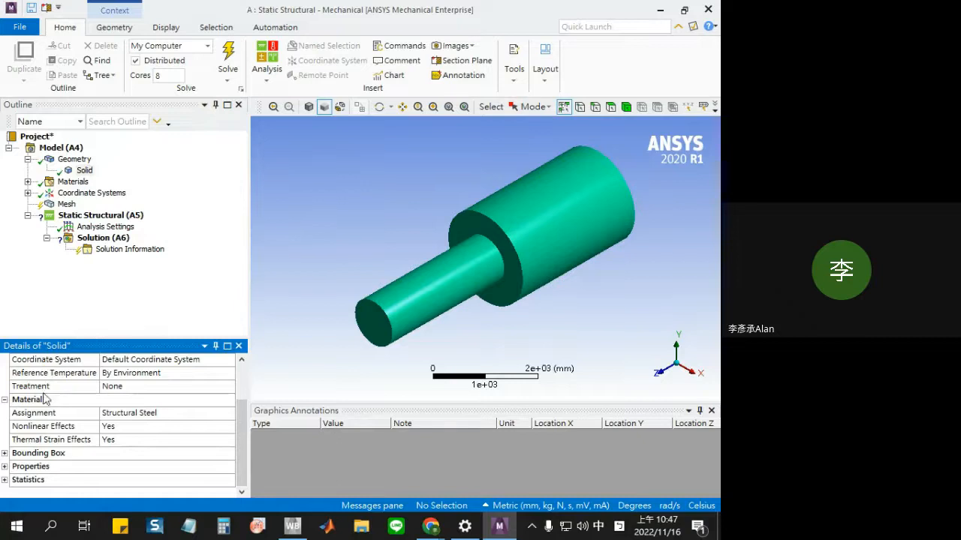
{"action": "left_click", "coordinate": [107, 417]}
{"action": "left_click", "coordinate": [228, 413]}
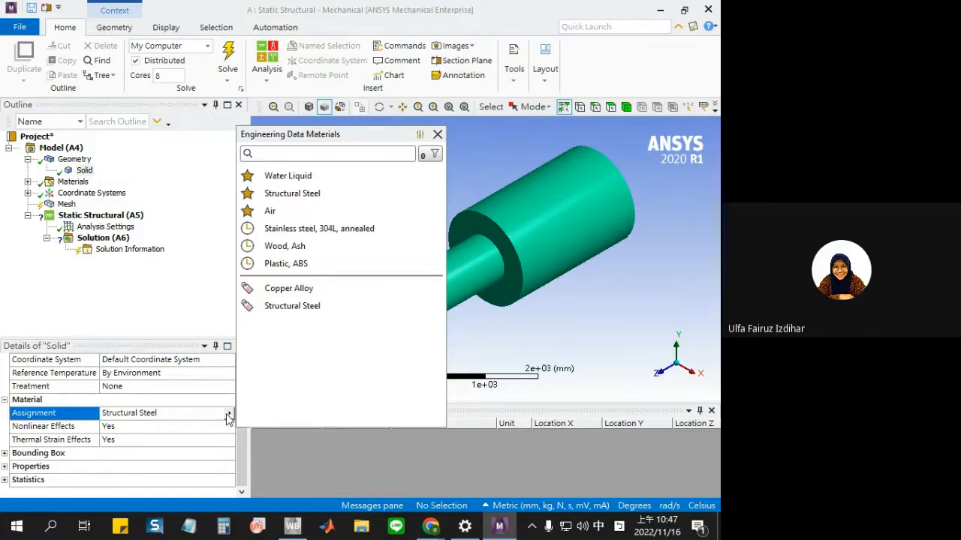
{"action": "left_click", "coordinate": [302, 291]}
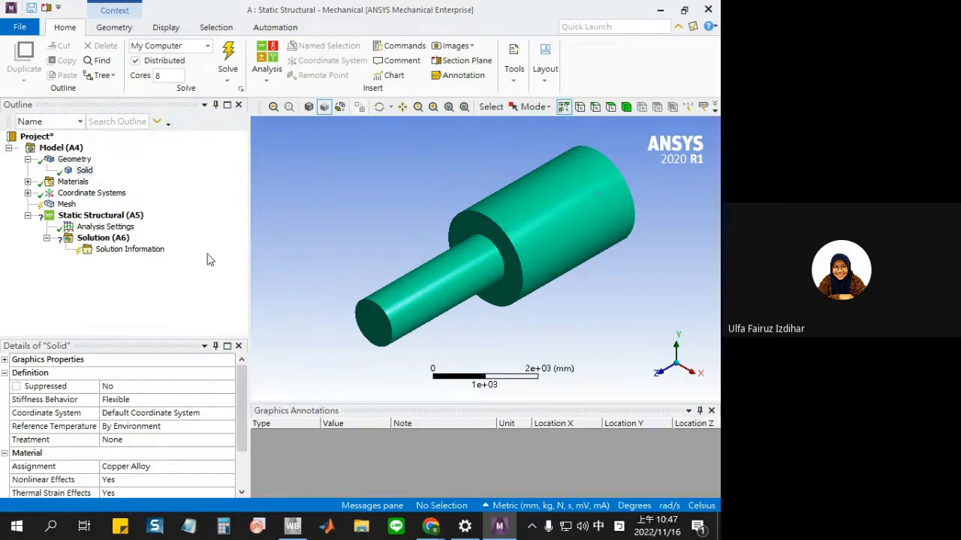
Examine the entries under Materials and Coordinate Systems in the model tree
{"action": "left_click", "coordinate": [28, 181]}
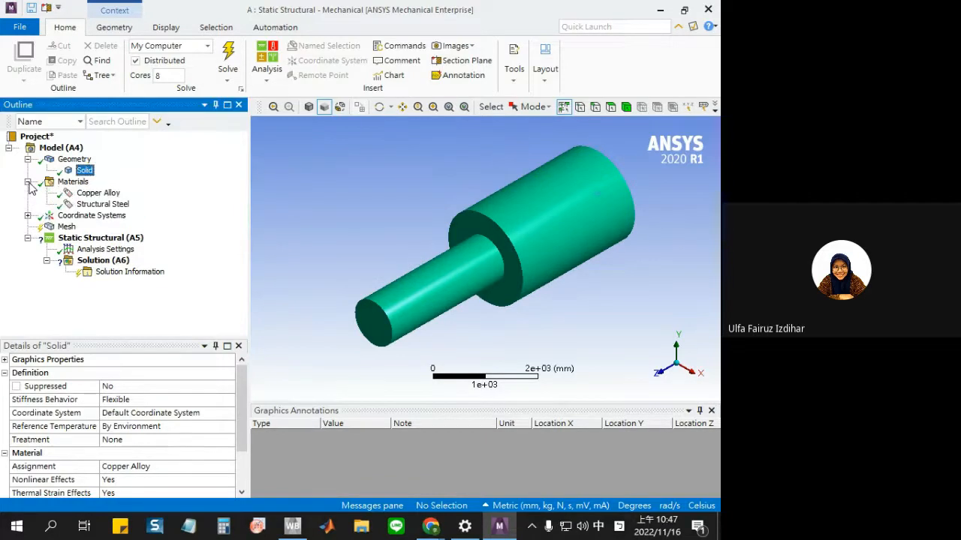
{"action": "left_click", "coordinate": [27, 181]}
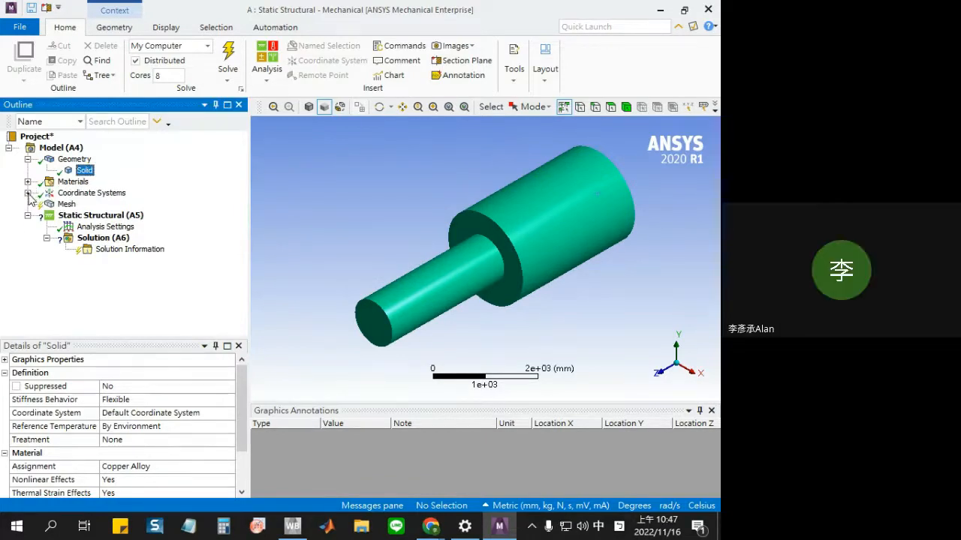
{"action": "left_click", "coordinate": [28, 193]}
Generate the mesh of the stepped cylinder with the default settings by running Solve, and update it
{"action": "left_click", "coordinate": [66, 216]}
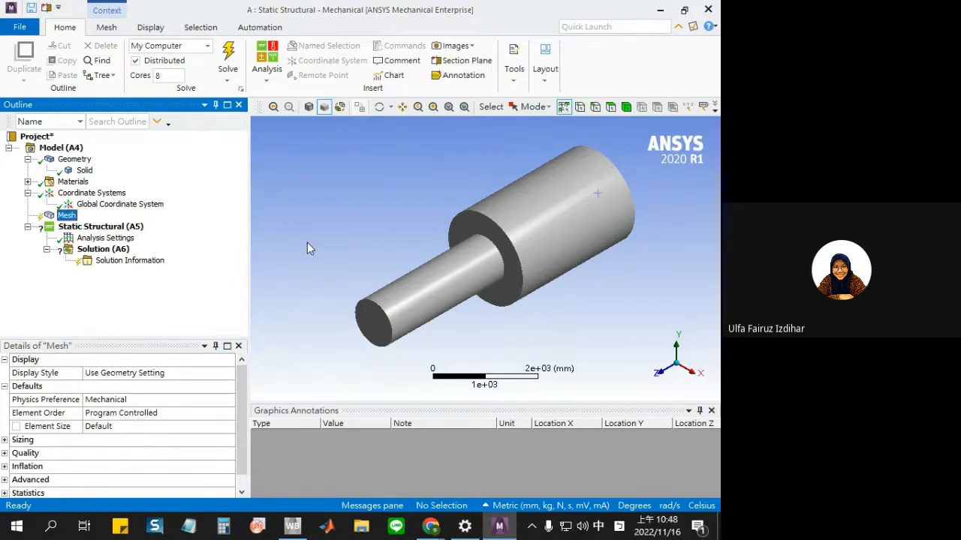
{"action": "left_click", "coordinate": [228, 55]}
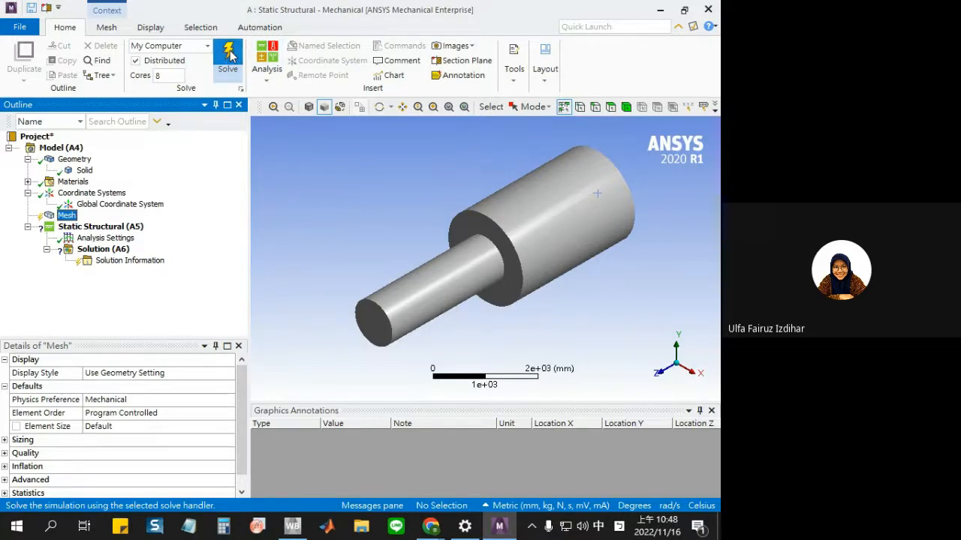
{"action": "right_click", "coordinate": [68, 216]}
{"action": "mouse_move", "coordinate": [99, 225]}
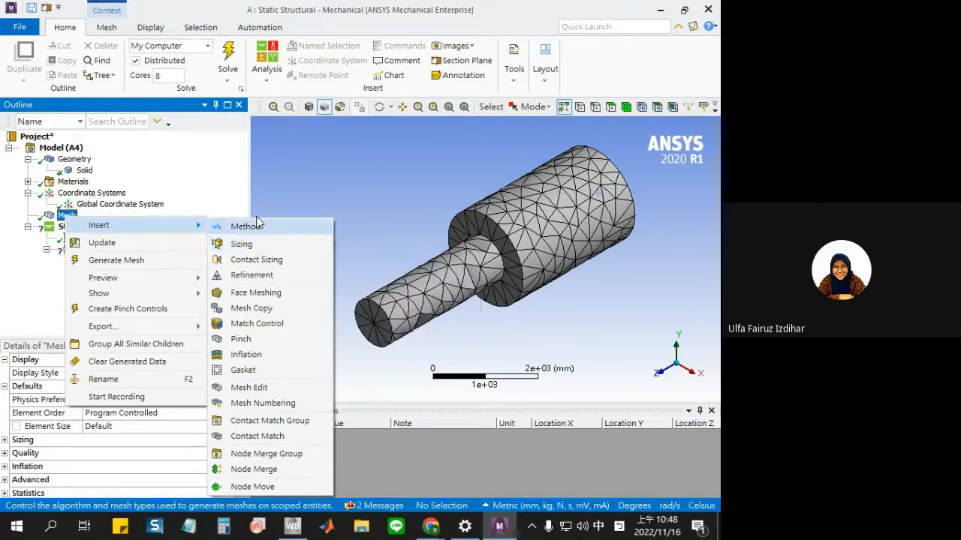
{"action": "left_click", "coordinate": [148, 243]}
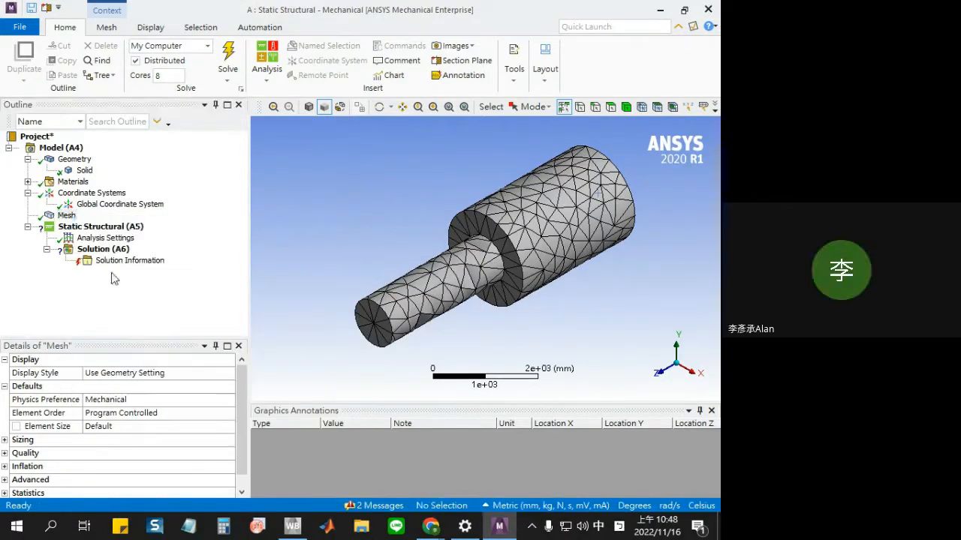
Show the mesh's Sizing settings and open the Defeature Size for editing
{"action": "left_click", "coordinate": [60, 214]}
{"action": "scroll", "coordinate": [114, 465], "scroll_direction": "down", "scroll_amount": 1}
{"action": "left_click", "coordinate": [5, 427]}
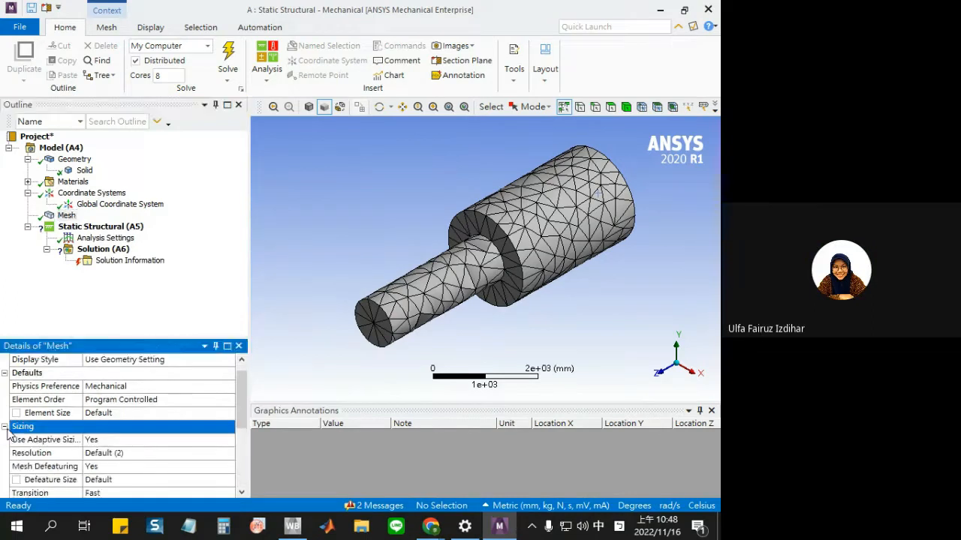
{"action": "scroll", "coordinate": [109, 443], "scroll_direction": "down", "scroll_amount": 2}
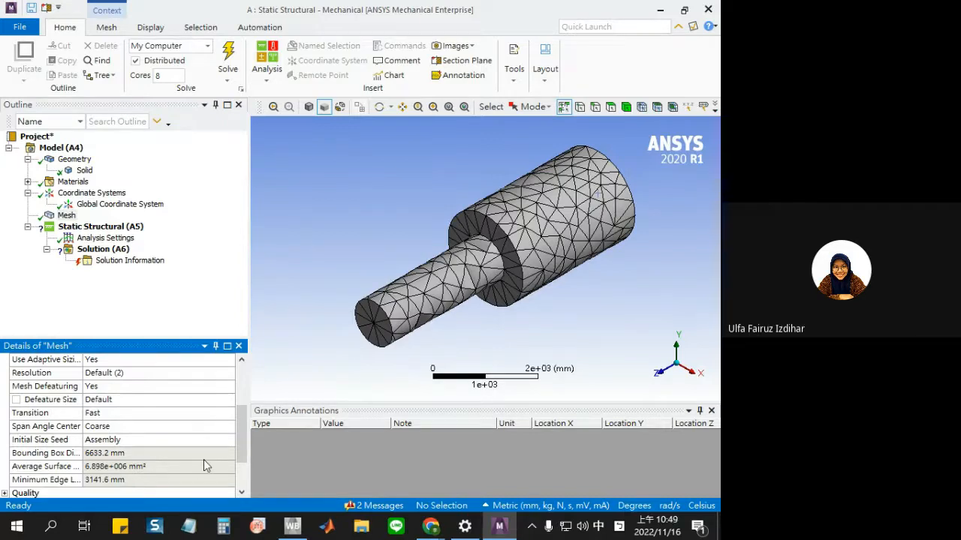
{"action": "left_click", "coordinate": [165, 401]}
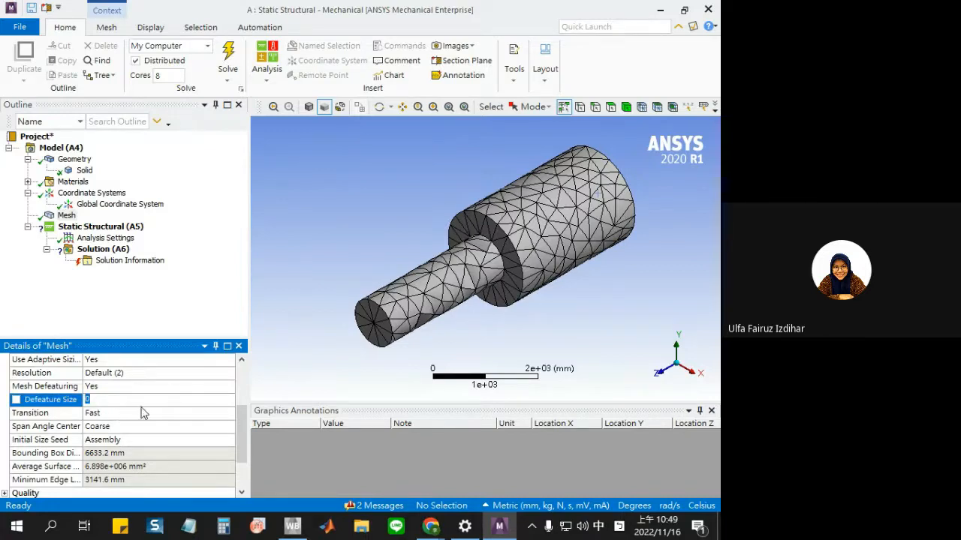
Set the mesh sizing Resolution to 3 and run Solve to regenerate the mesh
{"action": "left_click", "coordinate": [167, 378]}
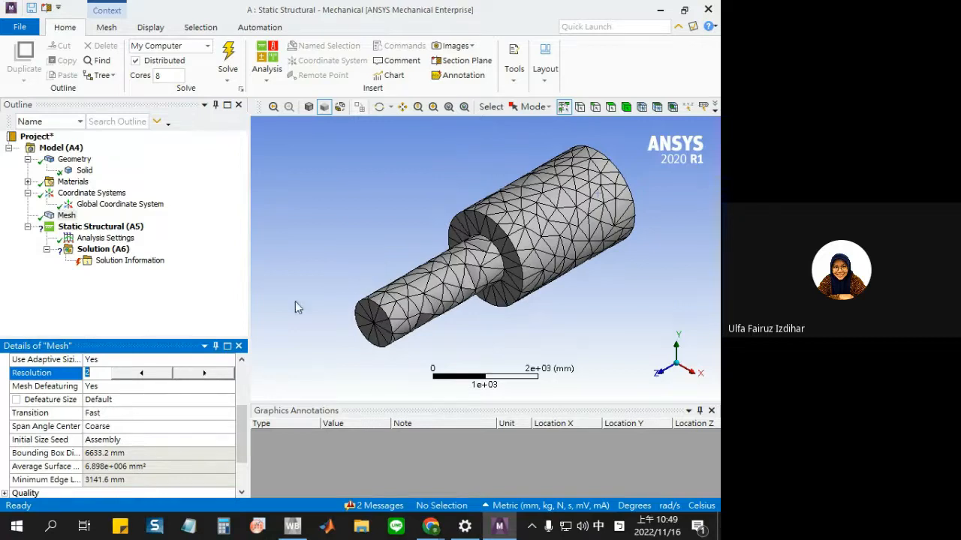
{"action": "left_click", "coordinate": [171, 375]}
{"action": "left_click", "coordinate": [208, 374]}
{"action": "left_click", "coordinate": [294, 319]}
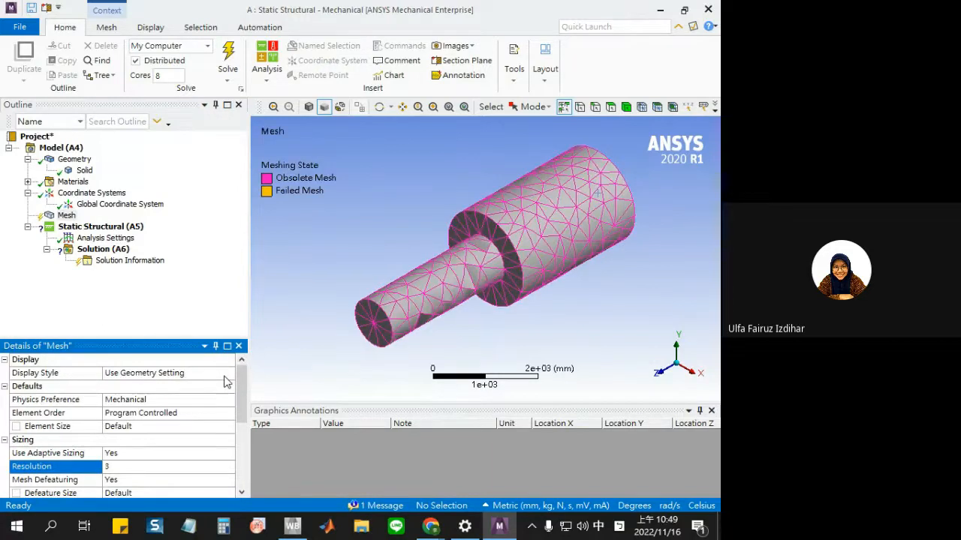
{"action": "left_click_drag", "start_coordinate": [239, 386], "coordinate": [244, 409]}
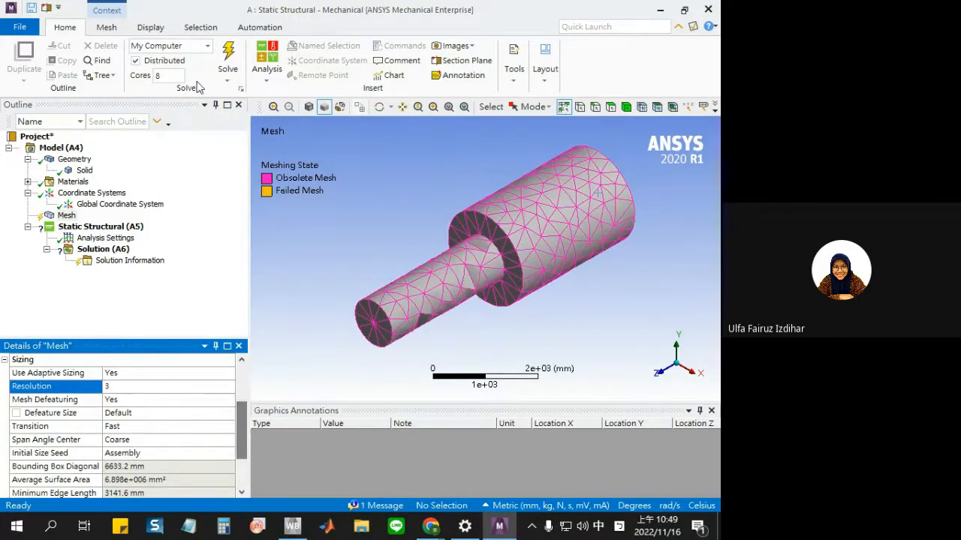
{"action": "left_click", "coordinate": [236, 50]}
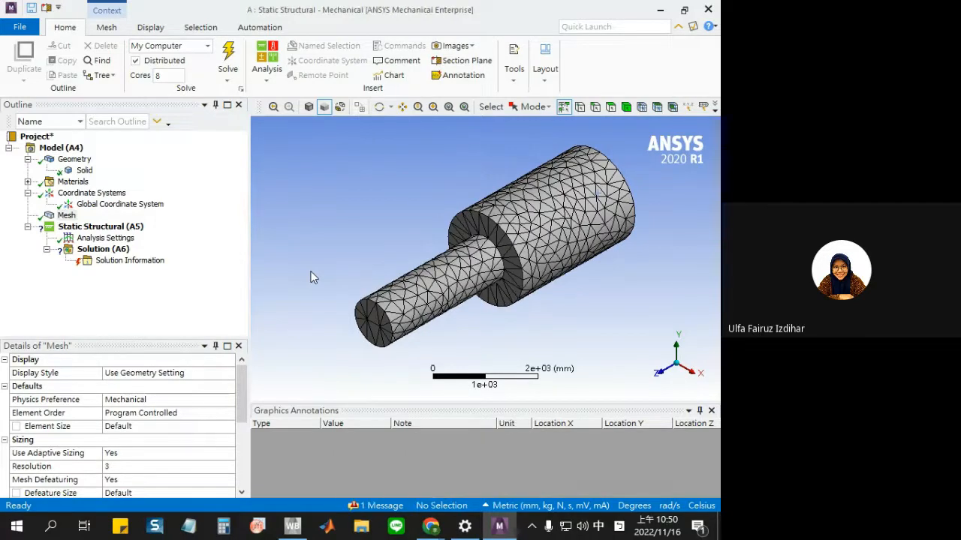
Set the mesh sizing Resolution to 5 and run Solve to refine the mesh
{"action": "scroll", "coordinate": [313, 276], "scroll_direction": "up", "scroll_amount": 1}
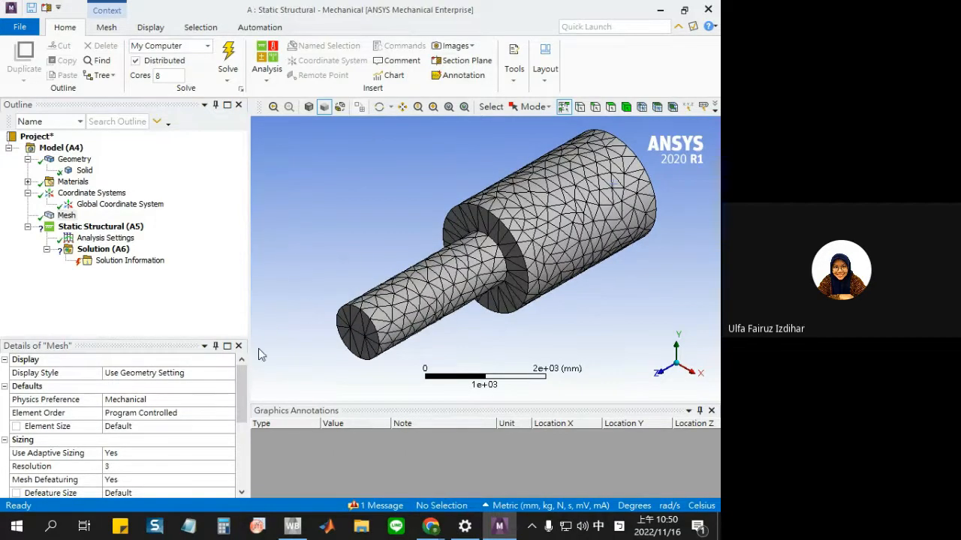
{"action": "left_click_drag", "start_coordinate": [240, 384], "coordinate": [240, 406]}
{"action": "left_click", "coordinate": [147, 412]}
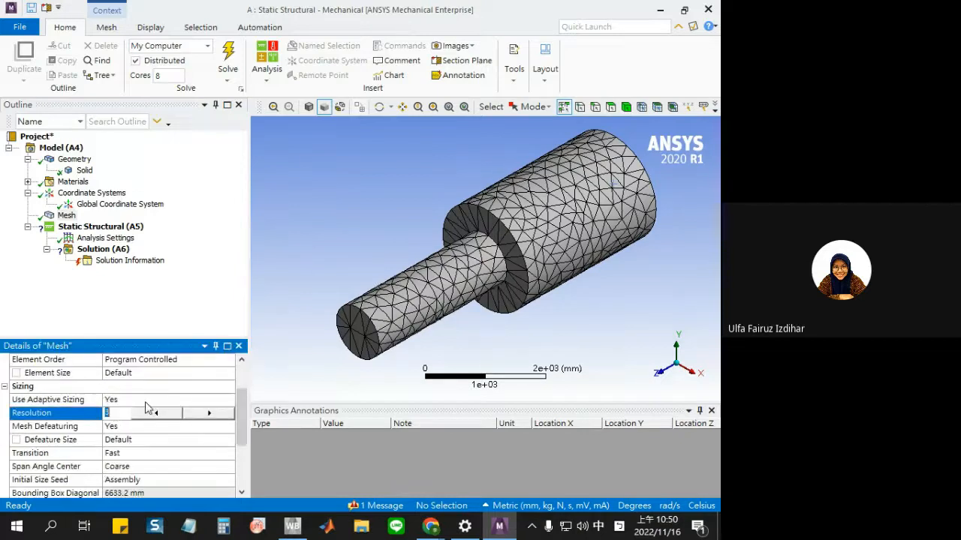
{"action": "type", "text": "5"}
{"action": "key", "text": "Return"}
{"action": "left_click", "coordinate": [228, 58]}
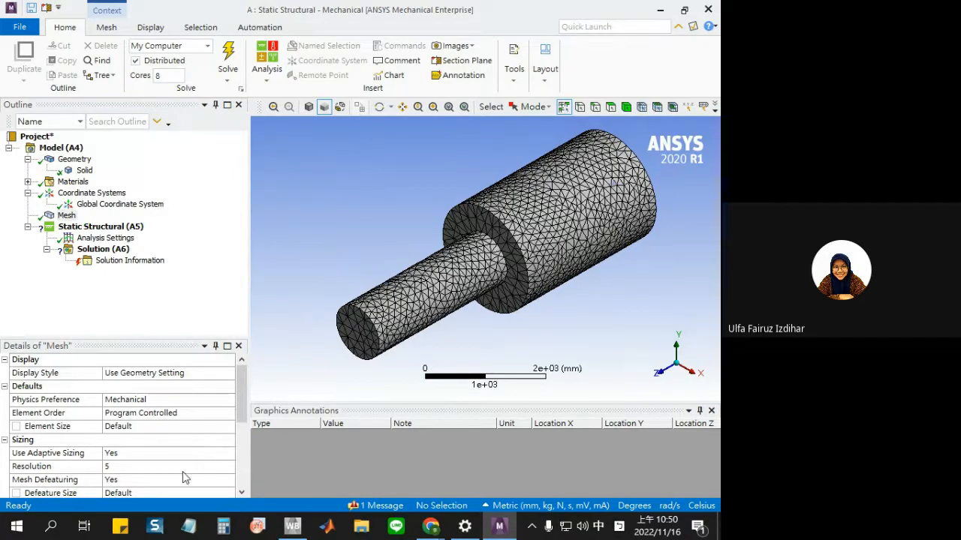
Set the mesh sizing Resolution to 2 and generate the mesh again
{"action": "left_click", "coordinate": [153, 466]}
{"action": "left_click", "coordinate": [152, 466]}
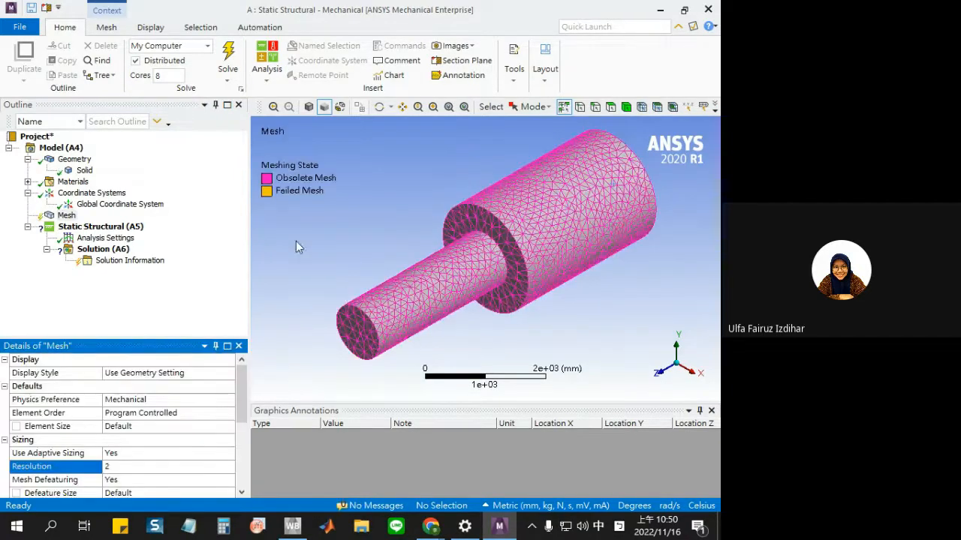
{"action": "right_click", "coordinate": [67, 217]}
{"action": "left_click", "coordinate": [131, 256]}
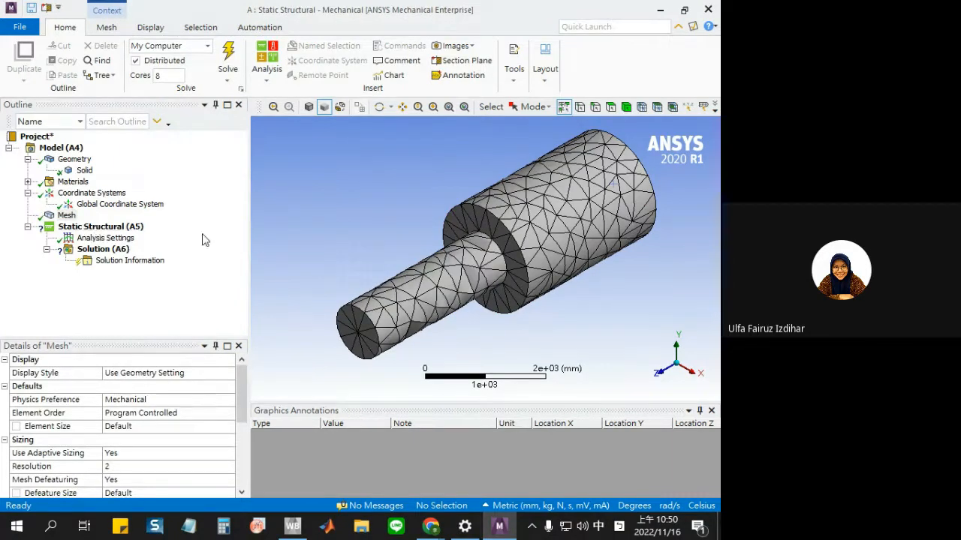
{"action": "left_click", "coordinate": [142, 227]}
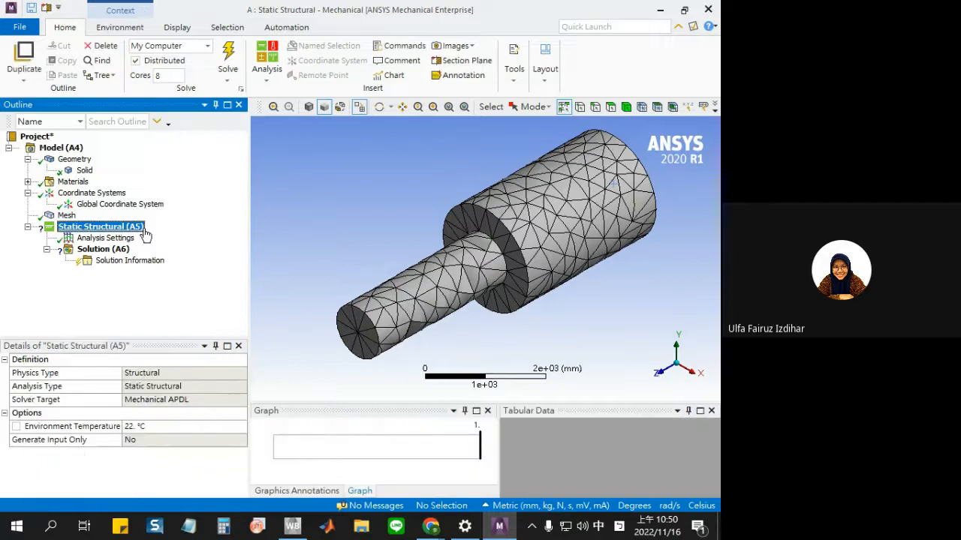
{"action": "right_click", "coordinate": [146, 234]}
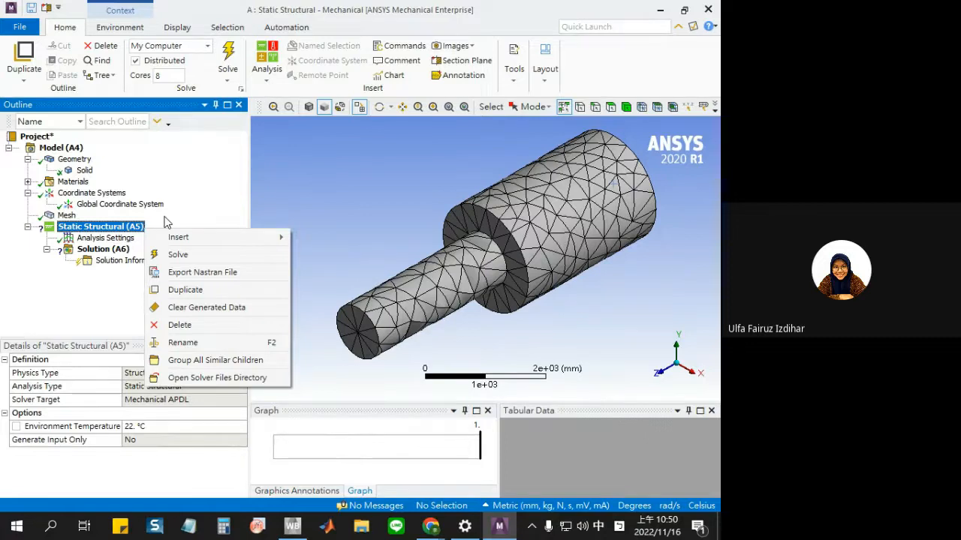
{"action": "left_click", "coordinate": [165, 218]}
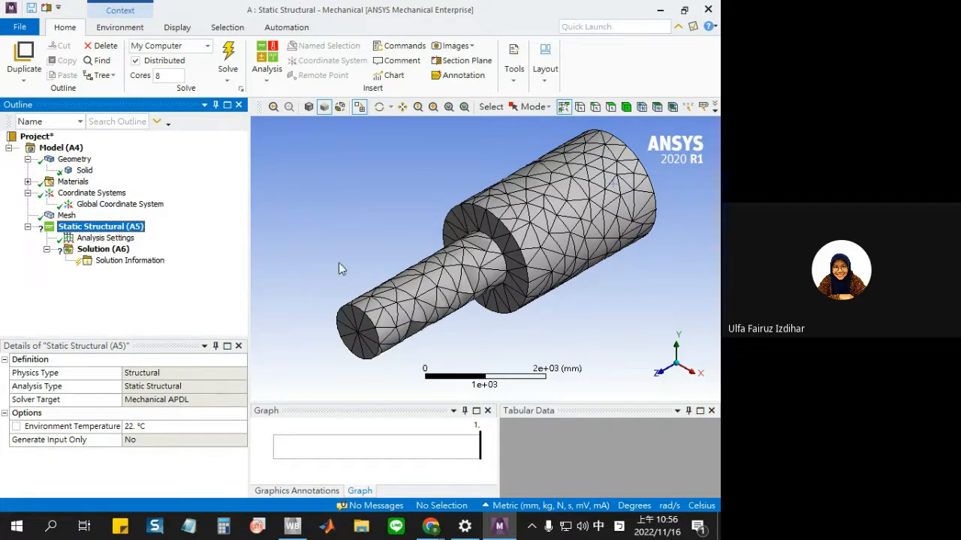
Add a Fixed Support to the Static Structural analysis, scoped to the free end face of the larger cylinder
{"action": "middle_click_drag", "start_coordinate": [339, 268], "coordinate": [593, 257]}
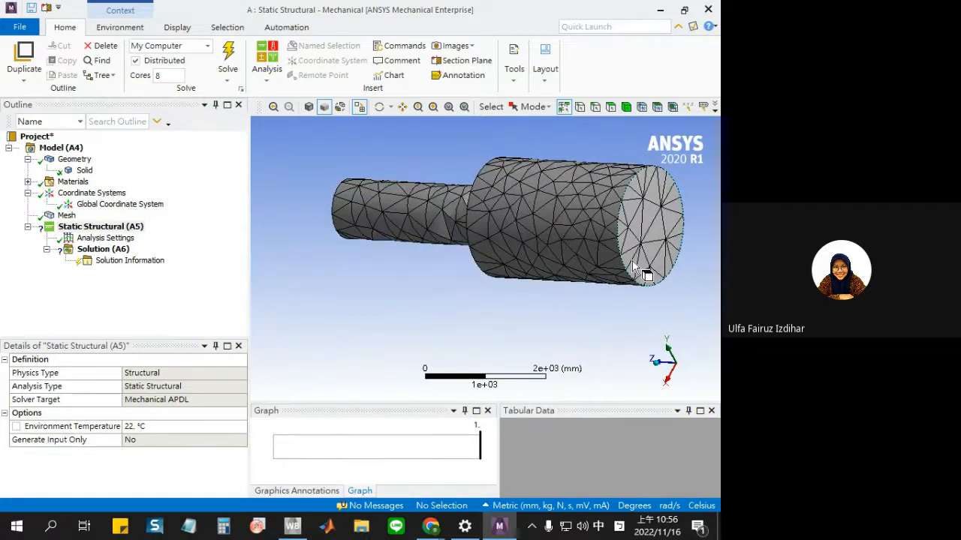
{"action": "right_click", "coordinate": [141, 233]}
{"action": "mouse_move", "coordinate": [174, 239]}
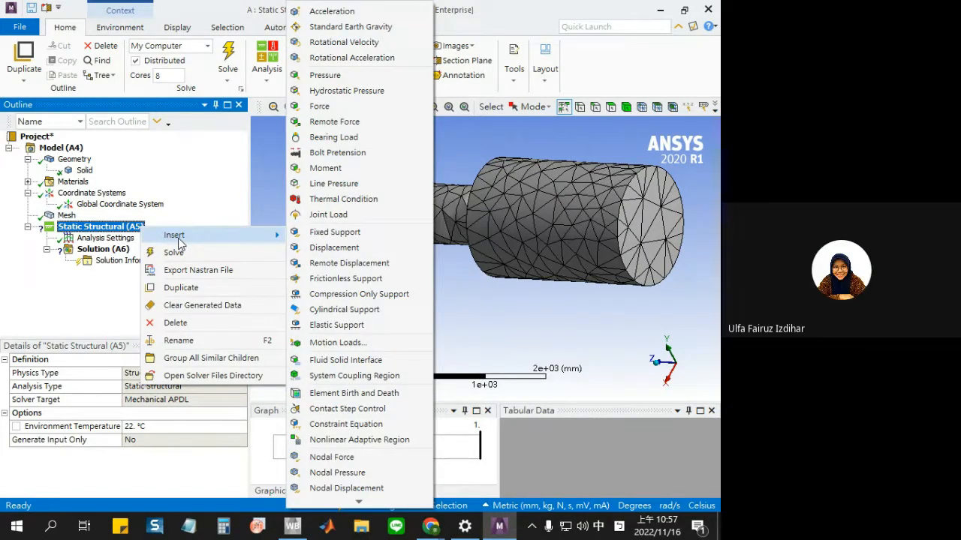
{"action": "left_click", "coordinate": [313, 233]}
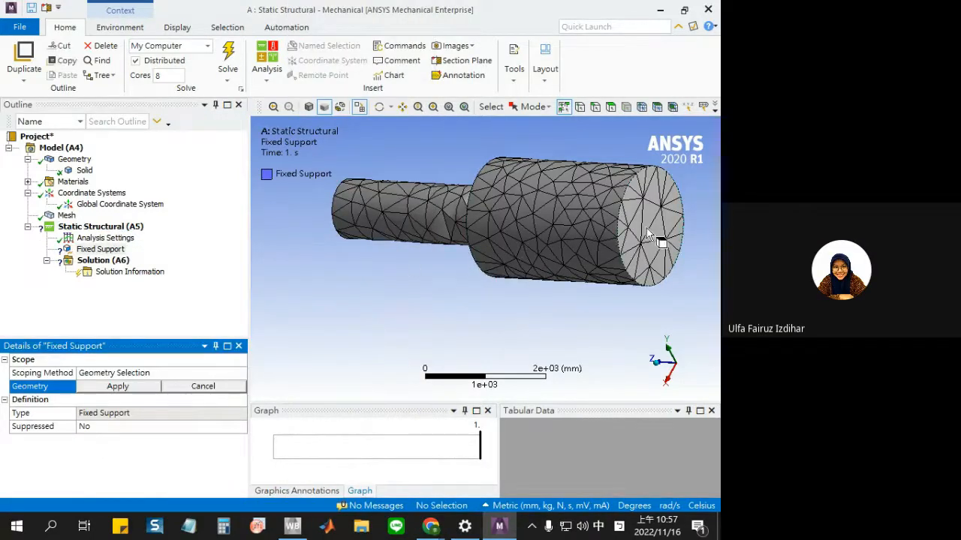
{"action": "left_click", "coordinate": [630, 187]}
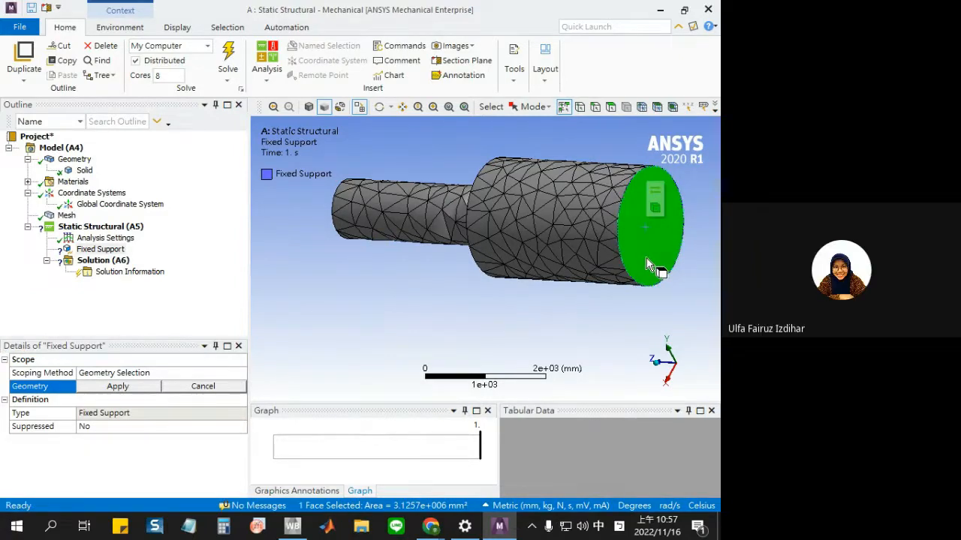
{"action": "left_click", "coordinate": [114, 388]}
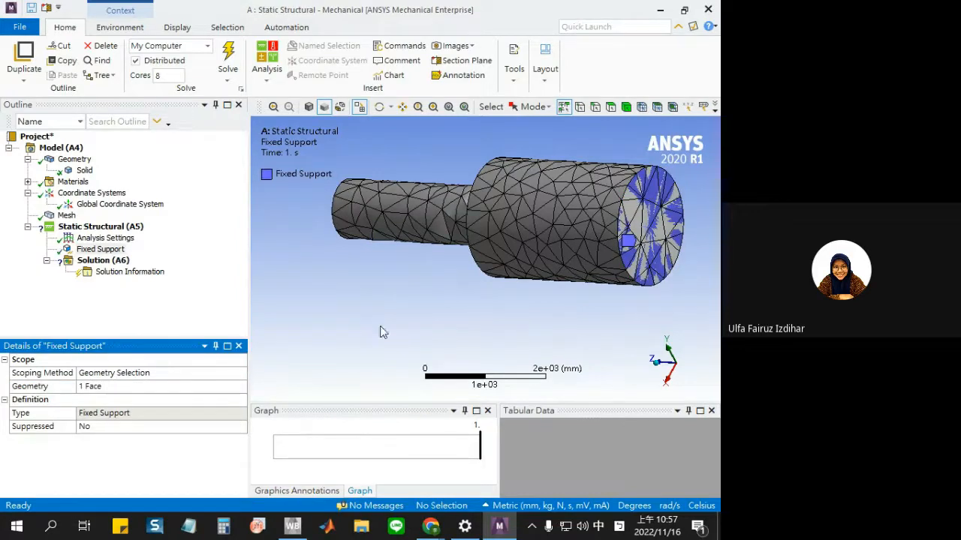
Insert a Force load under the Static Structural analysis
{"action": "middle_click_drag", "start_coordinate": [337, 307], "coordinate": [431, 335]}
{"action": "left_click", "coordinate": [129, 230]}
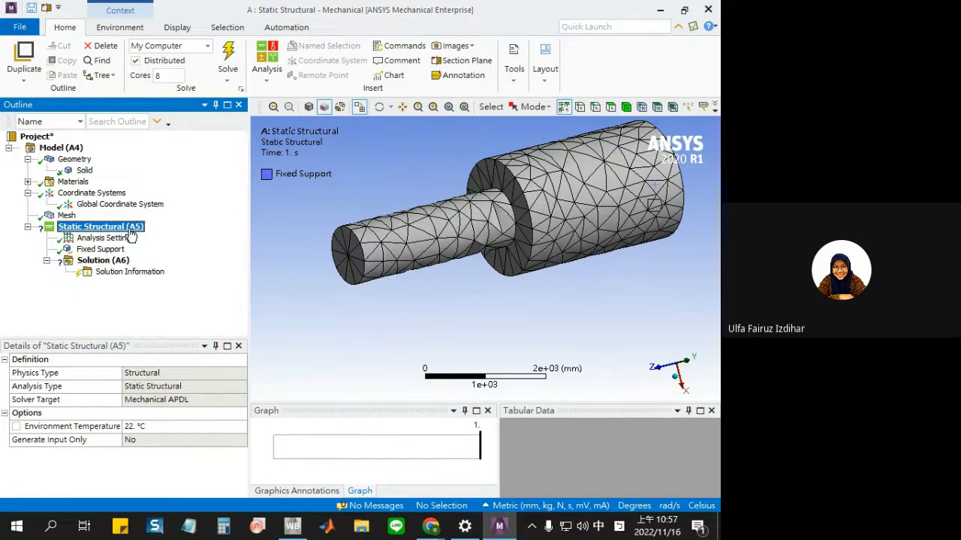
{"action": "right_click", "coordinate": [130, 230]}
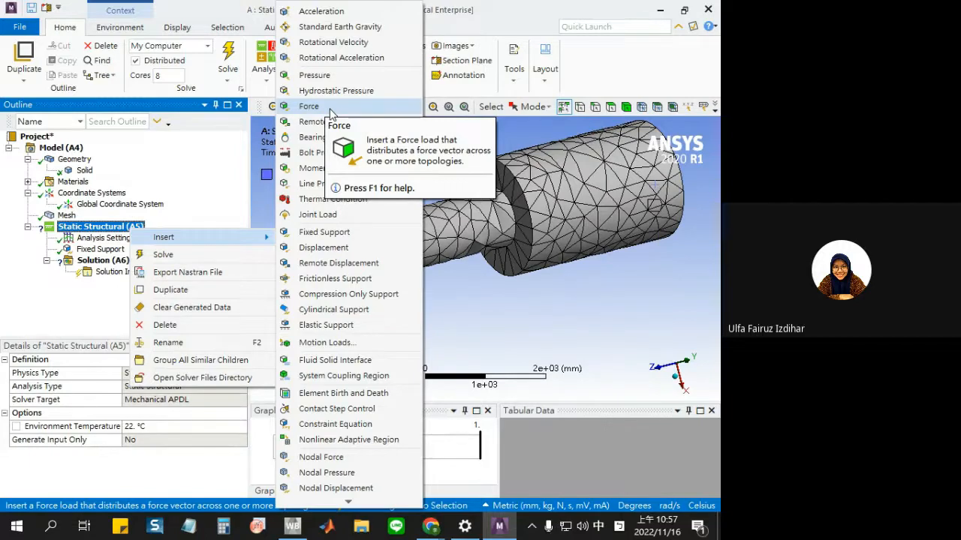
{"action": "left_click", "coordinate": [309, 106]}
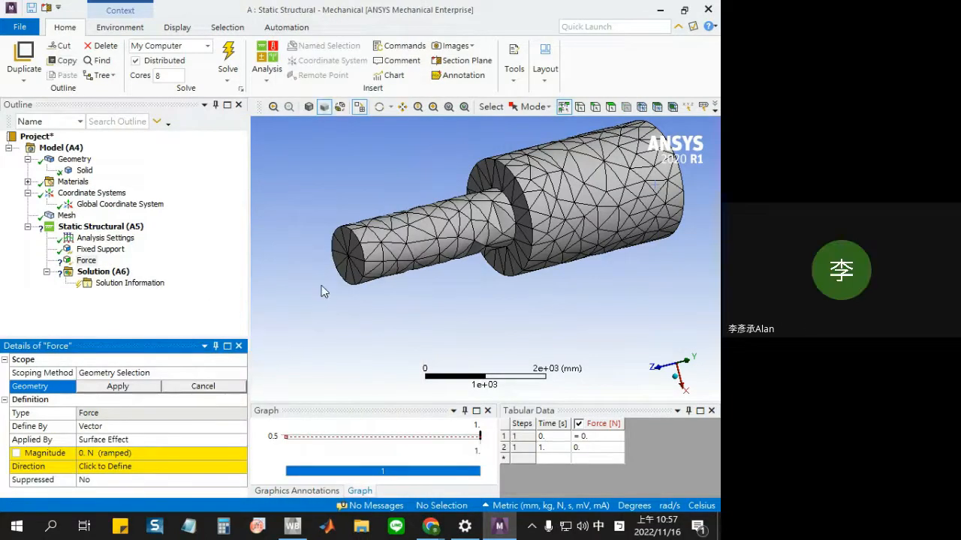
{"action": "left_click", "coordinate": [345, 230]}
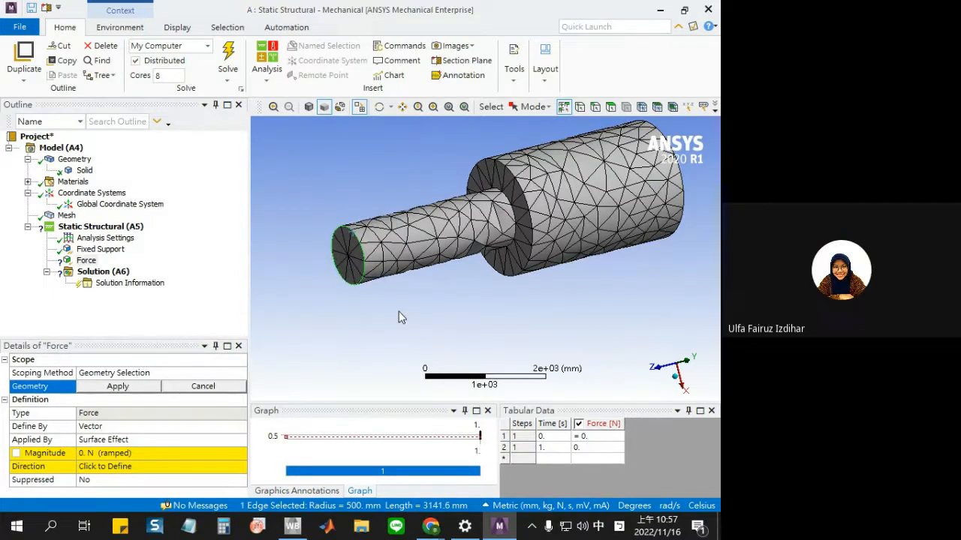
{"action": "left_click", "coordinate": [577, 108]}
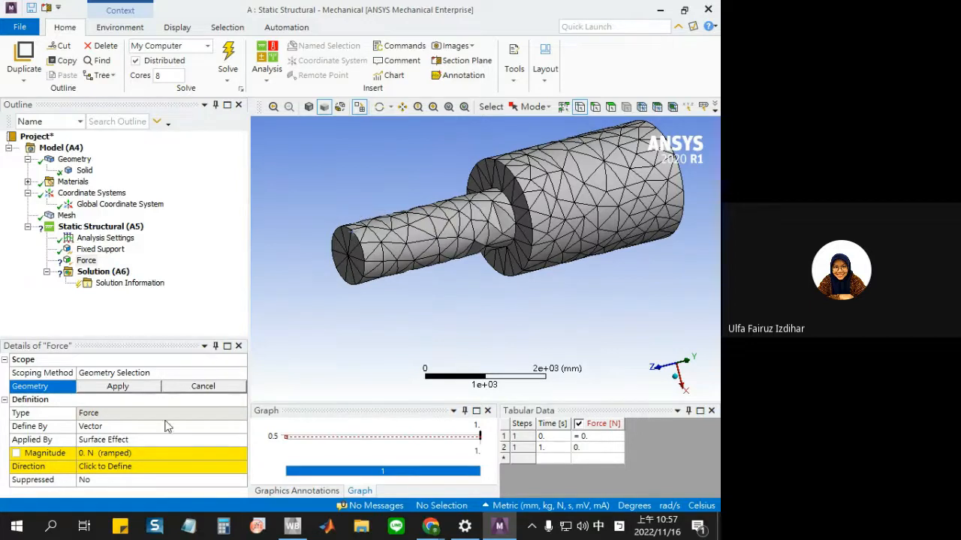
Define the force by Components instead of Vector
{"action": "left_click", "coordinate": [240, 426]}
{"action": "left_click", "coordinate": [240, 427]}
{"action": "left_click", "coordinate": [239, 438]}
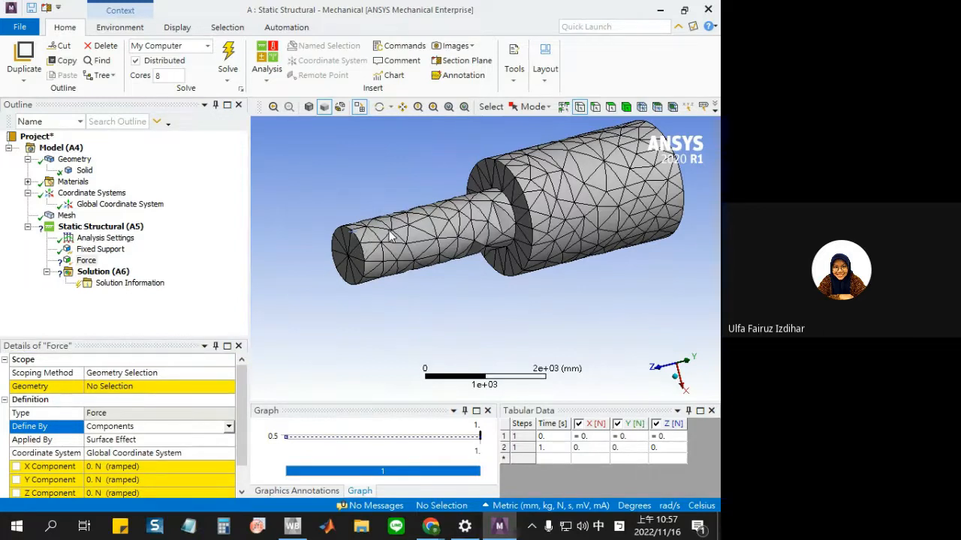
Scope the force to the free end face of the smaller cylinder
{"action": "left_click", "coordinate": [626, 107]}
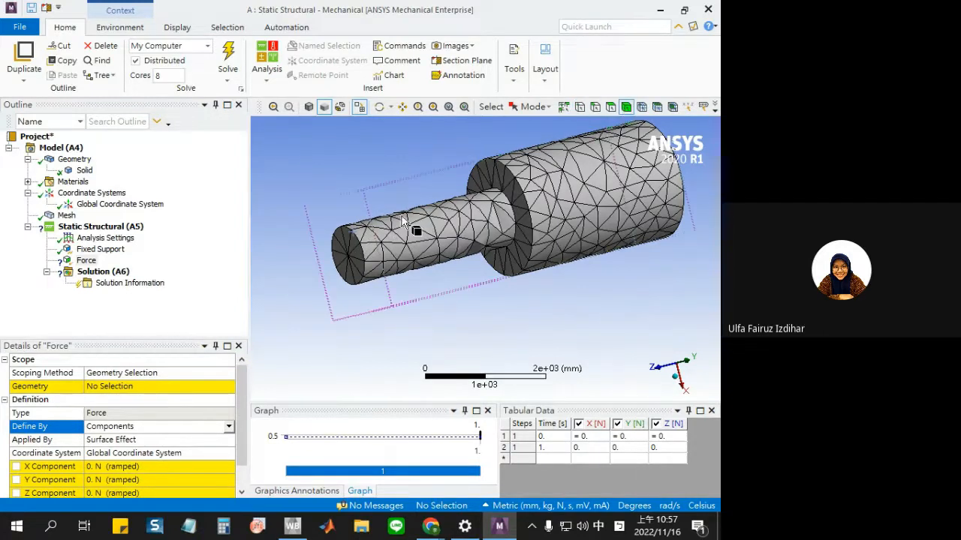
{"action": "left_click", "coordinate": [611, 107]}
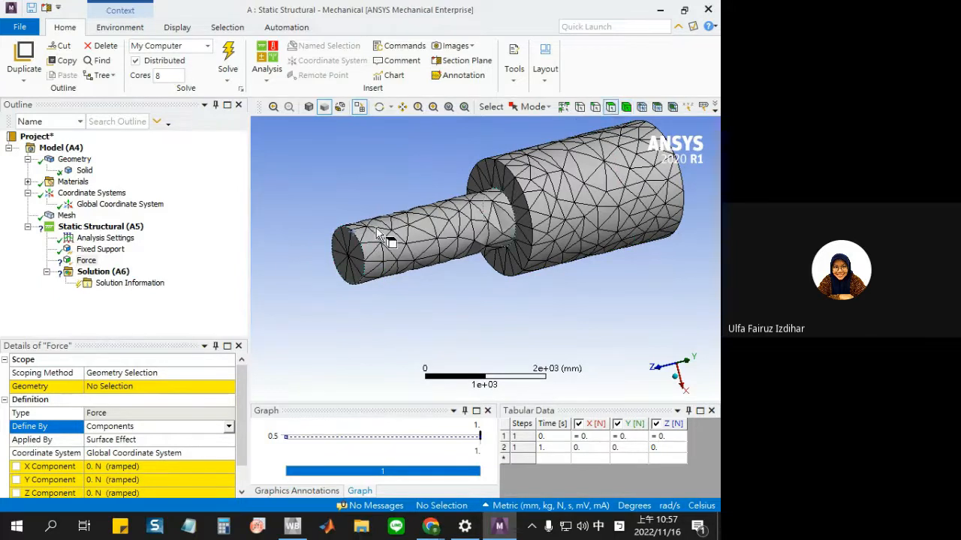
{"action": "left_click", "coordinate": [352, 246]}
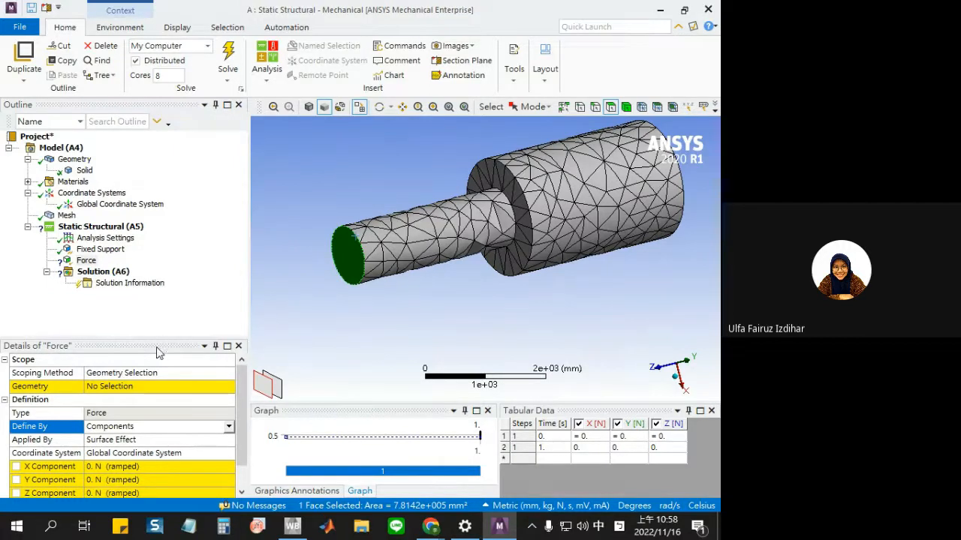
{"action": "left_click", "coordinate": [165, 392]}
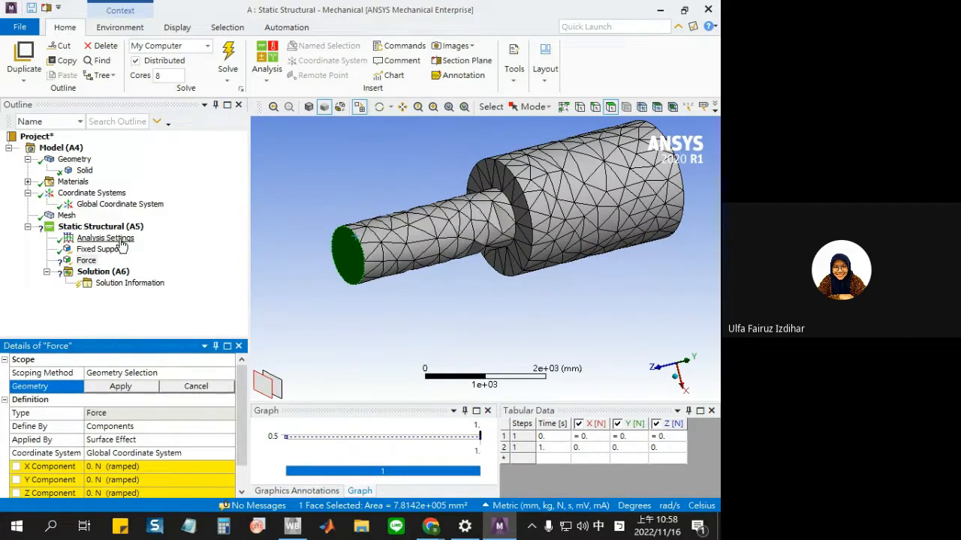
{"action": "left_click", "coordinate": [120, 386]}
{"action": "left_click", "coordinate": [127, 228]}
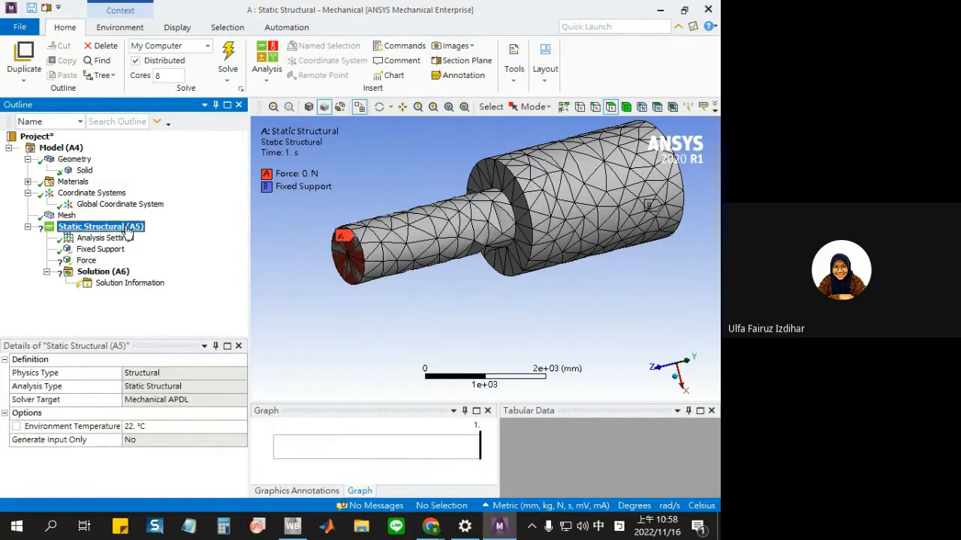
Set the force's X component to 100 N in the global coordinate system
{"action": "left_click", "coordinate": [103, 271]}
{"action": "left_click", "coordinate": [86, 260]}
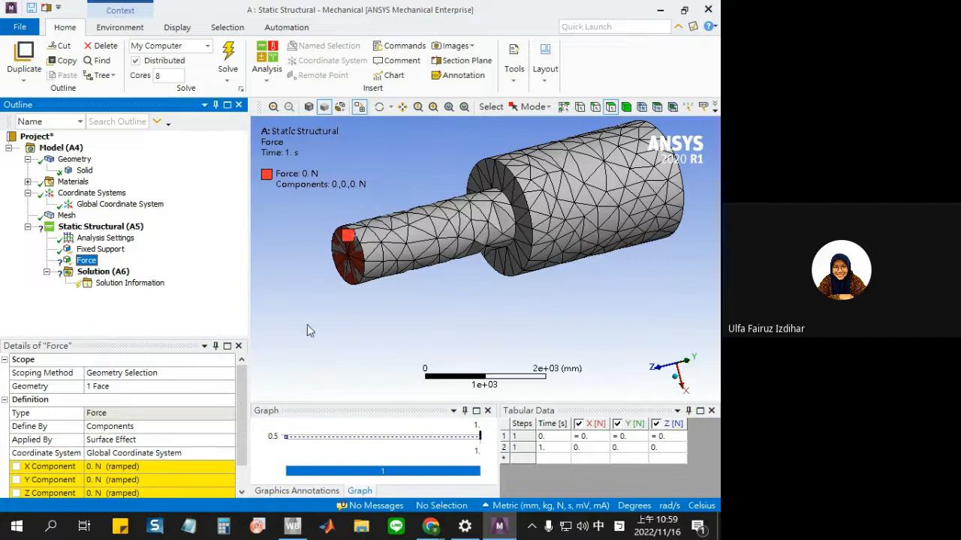
{"action": "left_click_drag", "start_coordinate": [239, 432], "coordinate": [242, 451]}
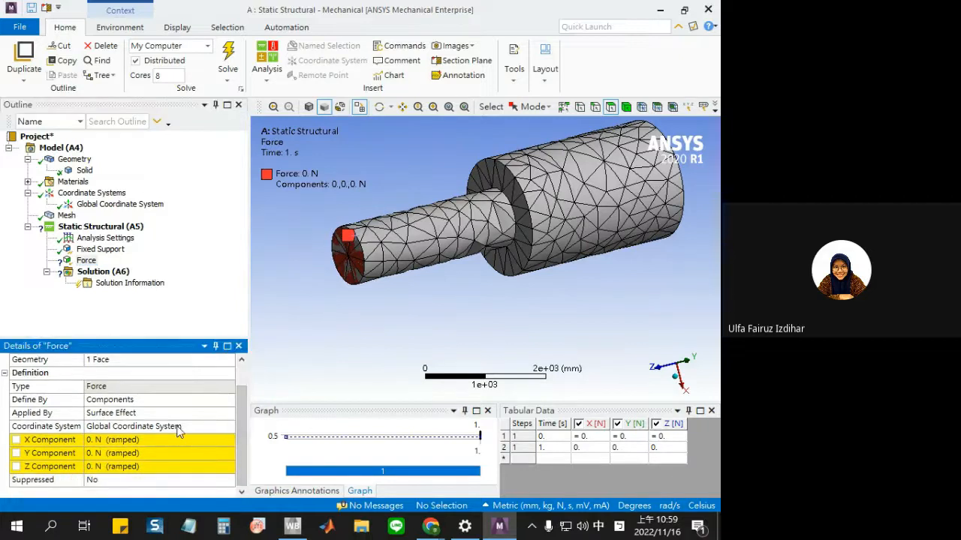
{"action": "left_click", "coordinate": [179, 429]}
{"action": "left_click", "coordinate": [173, 452]}
{"action": "left_click", "coordinate": [90, 451]}
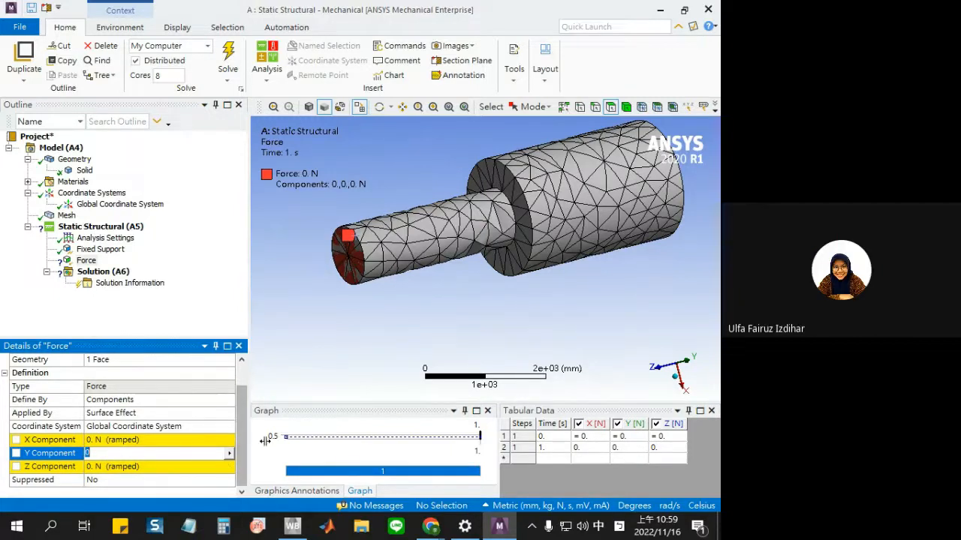
{"action": "mouse_move", "coordinate": [439, 287]}
{"action": "middle_mouse_down"}
{"action": "mouse_move", "coordinate": [436, 221]}
{"action": "mouse_move", "coordinate": [392, 212]}
{"action": "mouse_move", "coordinate": [358, 232]}
{"action": "mouse_move", "coordinate": [400, 277]}
{"action": "mouse_move", "coordinate": [387, 259]}
{"action": "middle_mouse_up"}
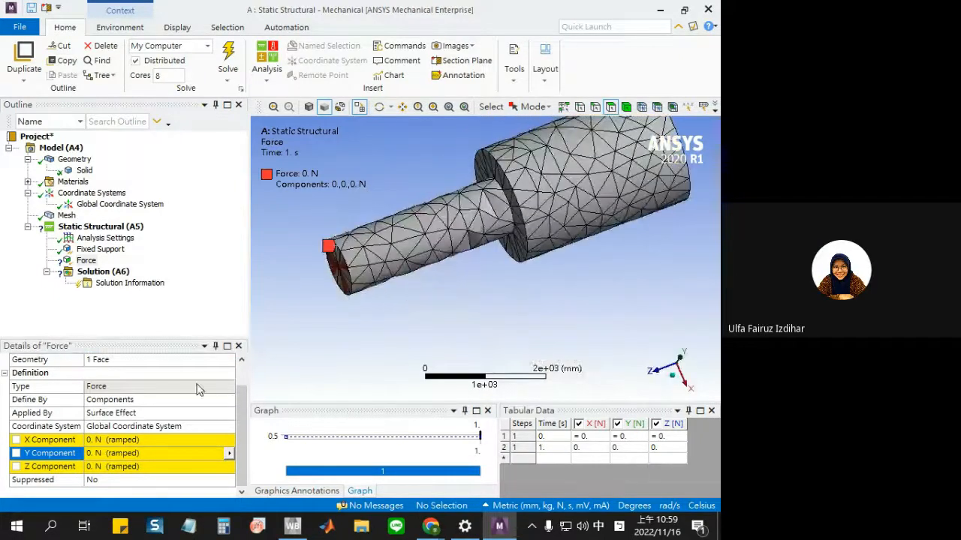
{"action": "left_click", "coordinate": [155, 453]}
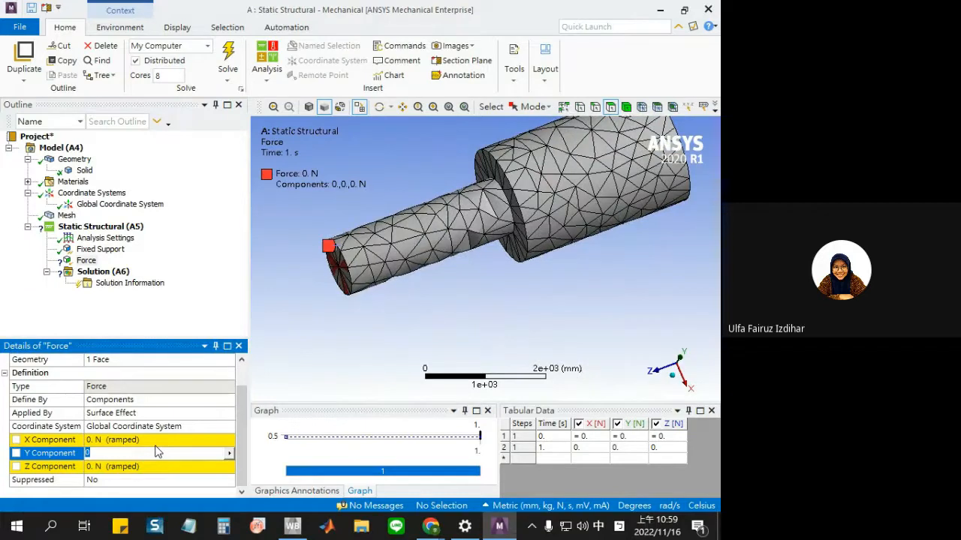
{"action": "middle_click_drag", "start_coordinate": [364, 341], "coordinate": [339, 311]}
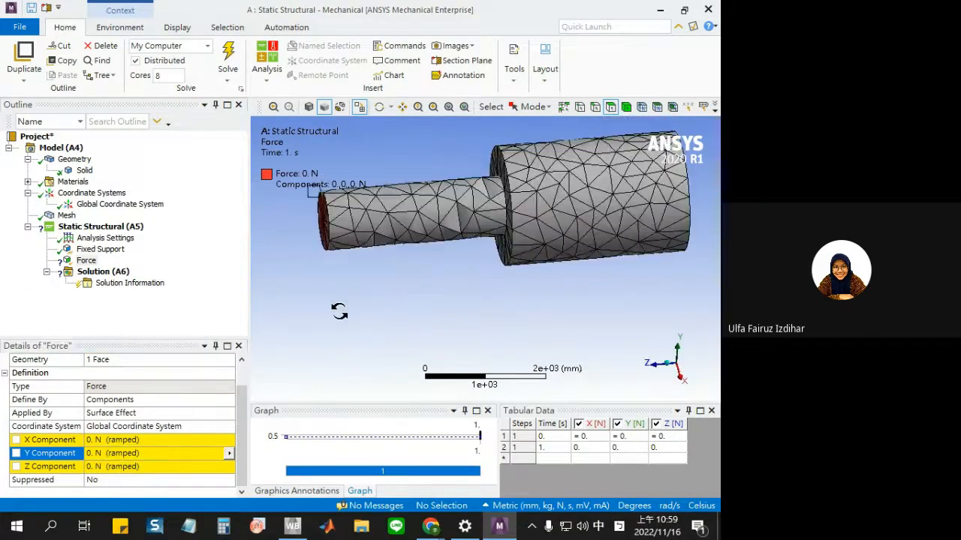
{"action": "left_click", "coordinate": [139, 440]}
{"action": "type", "text": "100"}
{"action": "key", "text": "Return"}
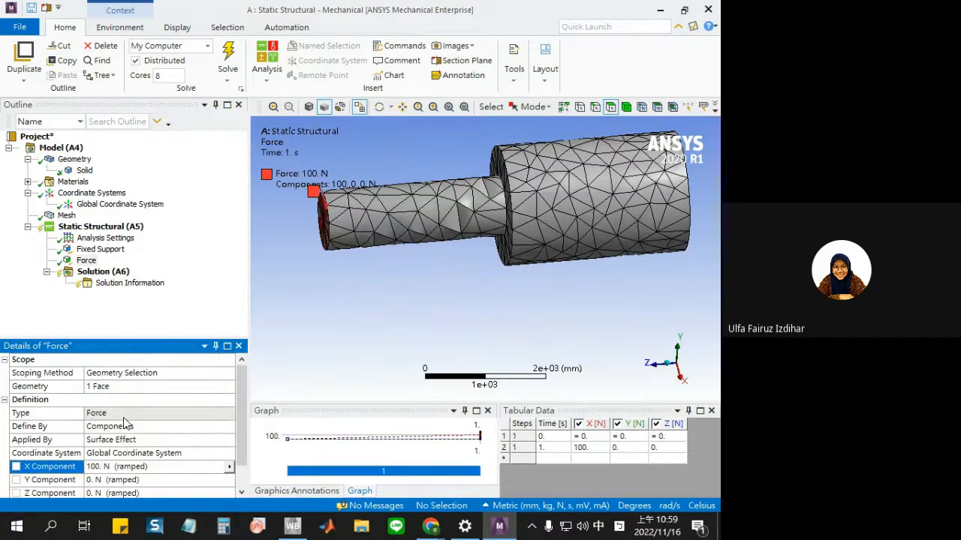
Set the force's Y component to 100 N and its X component to 0 N
{"action": "scroll", "coordinate": [123, 417], "scroll_direction": "down", "scroll_amount": 1}
{"action": "left_click_drag", "start_coordinate": [428, 275], "coordinate": [270, 307]}
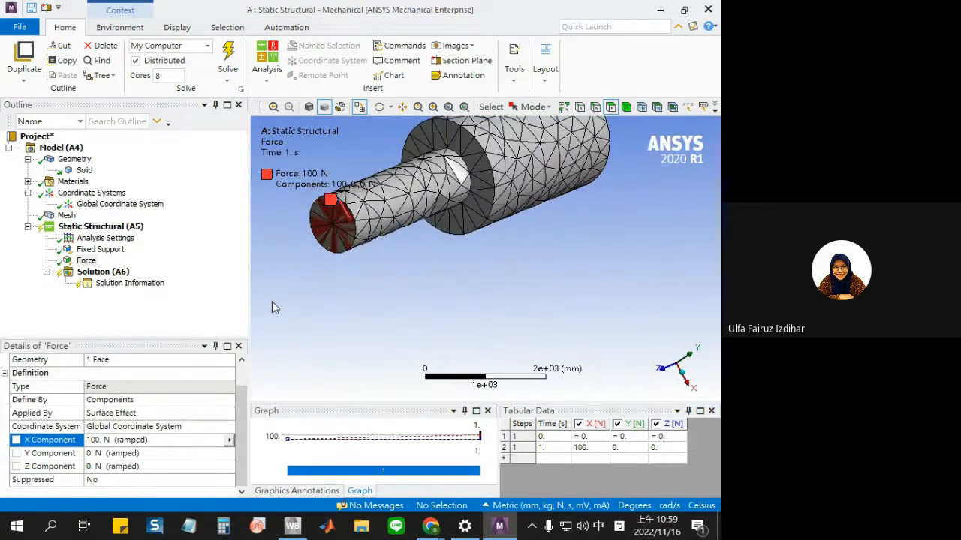
{"action": "left_click", "coordinate": [147, 453]}
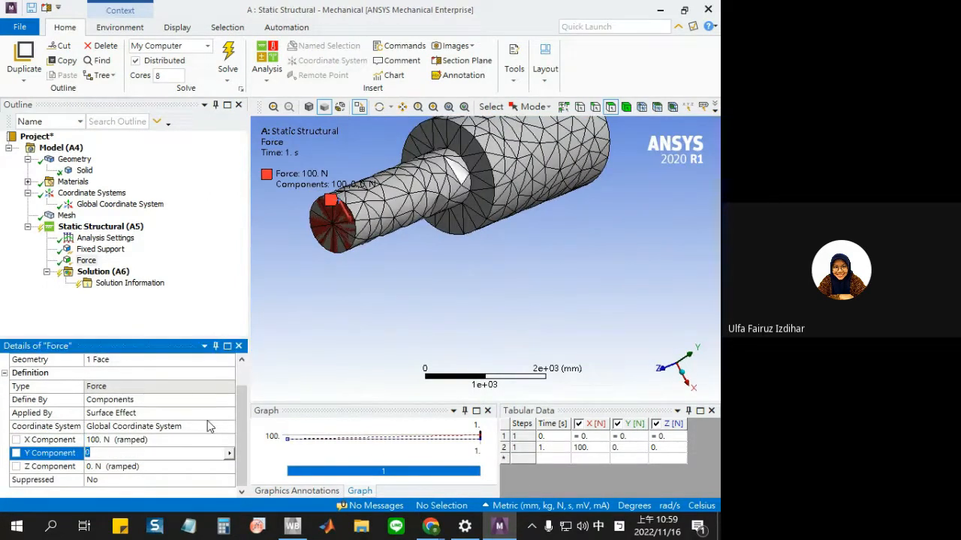
{"action": "type", "text": "100"}
{"action": "left_click", "coordinate": [174, 434]}
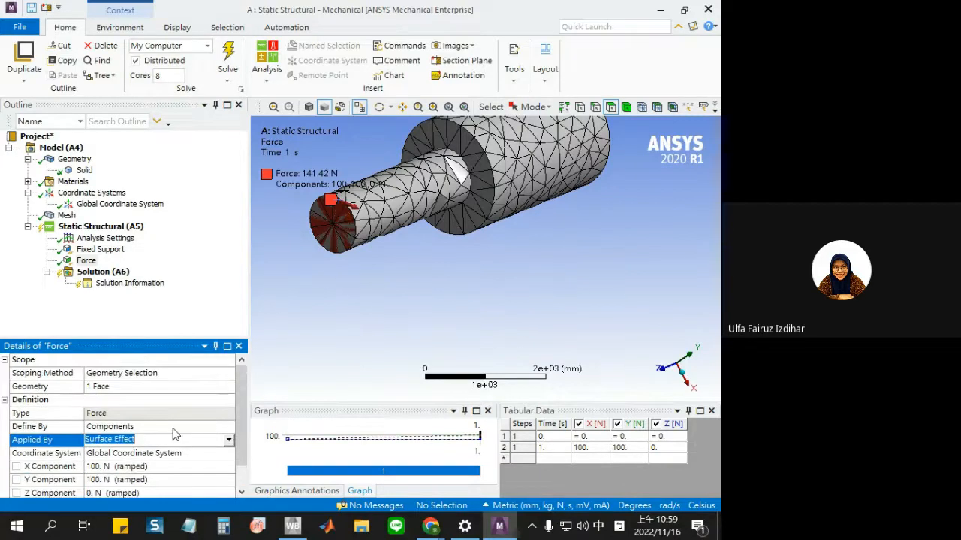
{"action": "scroll", "coordinate": [174, 433], "scroll_direction": "down", "scroll_amount": 1}
{"action": "left_click", "coordinate": [172, 438]}
{"action": "type", "text": "00"}
{"action": "key", "text": "Return"}
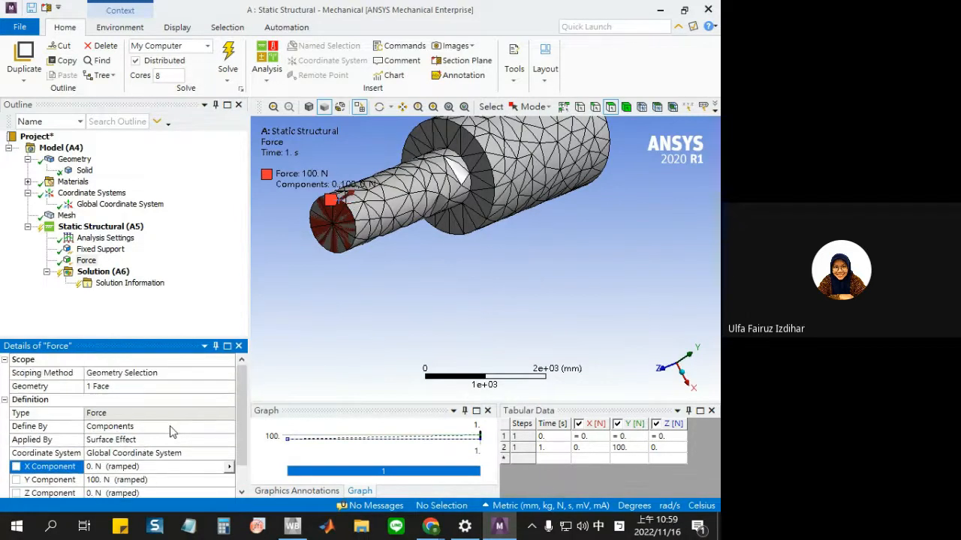
Set the force's Y component to -100 N so that the load acts downward
{"action": "mouse_move", "coordinate": [315, 341]}
{"action": "middle_mouse_down"}
{"action": "mouse_move", "coordinate": [443, 294]}
{"action": "mouse_move", "coordinate": [394, 278]}
{"action": "mouse_move", "coordinate": [480, 275]}
{"action": "mouse_move", "coordinate": [403, 278]}
{"action": "mouse_move", "coordinate": [578, 209]}
{"action": "mouse_move", "coordinate": [315, 337]}
{"action": "middle_mouse_up"}
{"action": "scroll", "coordinate": [174, 442], "scroll_direction": "down", "scroll_amount": 1}
{"action": "left_click", "coordinate": [172, 453]}
{"action": "type", "text": "-"}
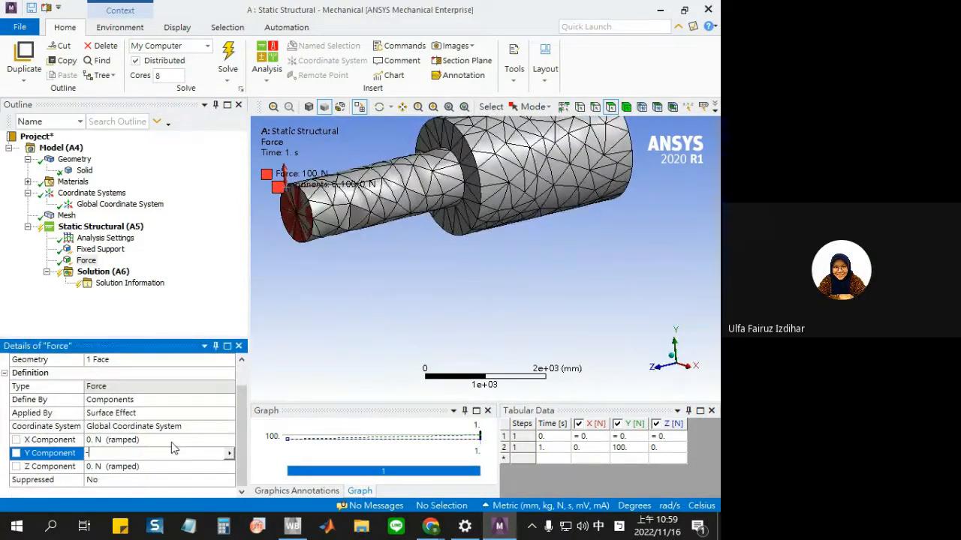
{"action": "type", "text": "100"}
{"action": "key", "text": "Return"}
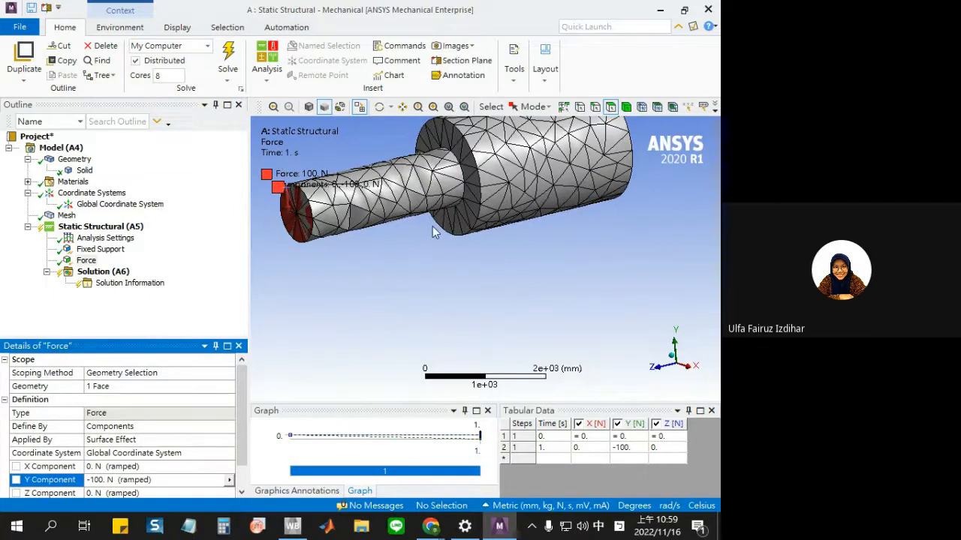
{"action": "scroll", "coordinate": [432, 229], "scroll_direction": "down", "scroll_amount": 2}
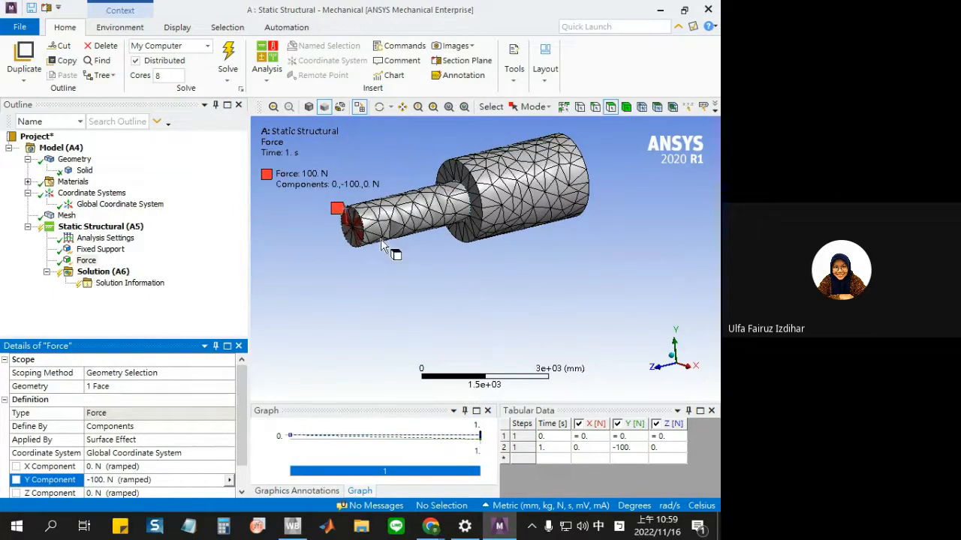
{"action": "middle_click_drag", "start_coordinate": [448, 256], "coordinate": [460, 294], "text": "ctrl"}
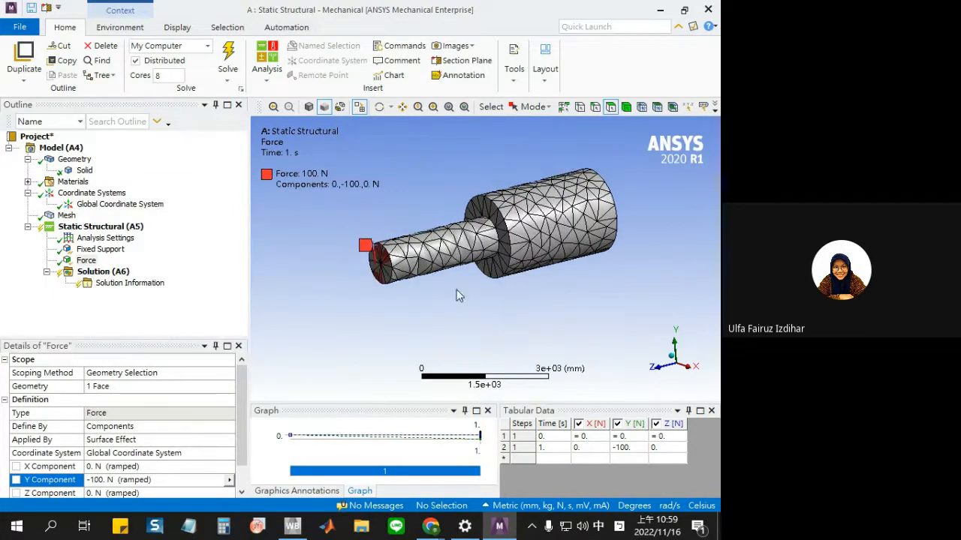
{"action": "scroll", "coordinate": [241, 394], "scroll_direction": "down", "scroll_amount": 1}
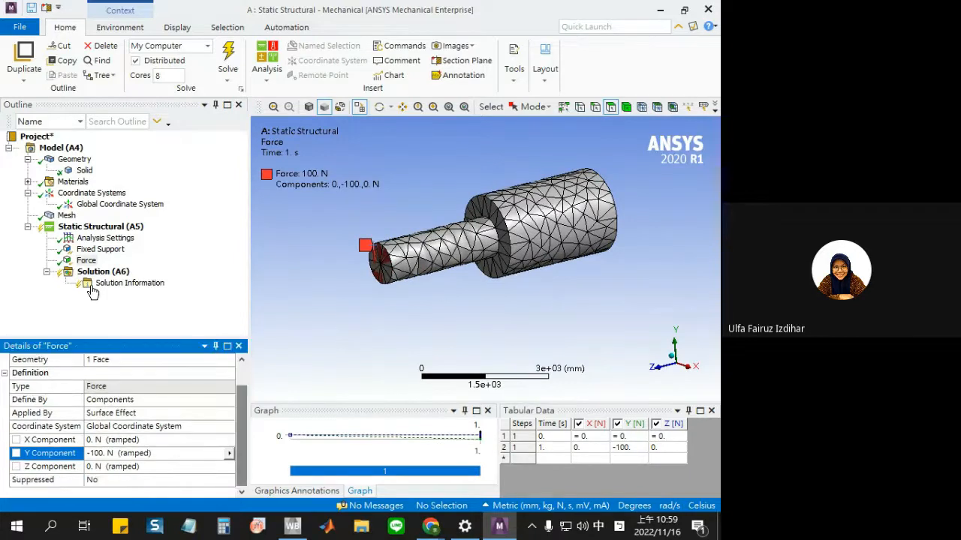
Add a Directional Deformation result to the Solution
{"action": "left_click", "coordinate": [101, 272]}
{"action": "left_click", "coordinate": [86, 261]}
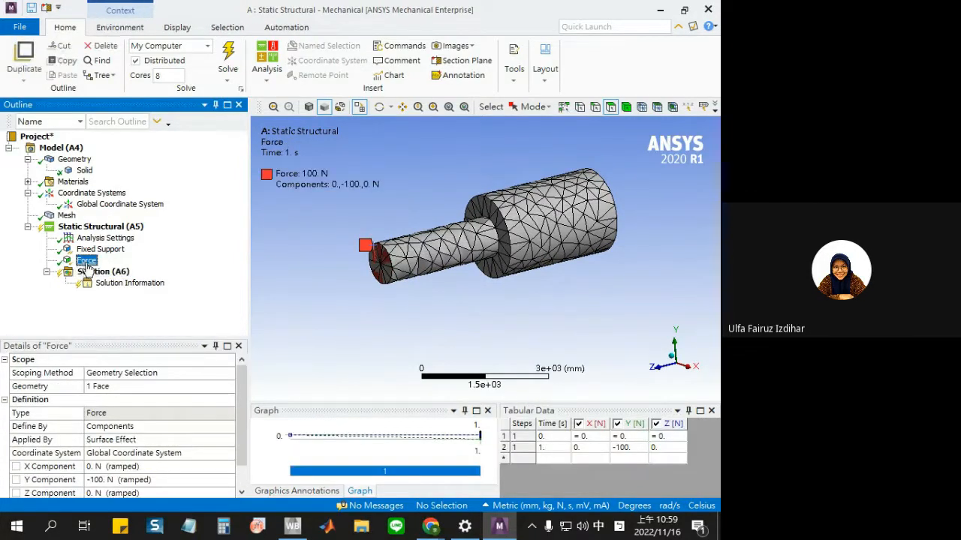
{"action": "left_click", "coordinate": [91, 273]}
{"action": "right_click", "coordinate": [92, 275]}
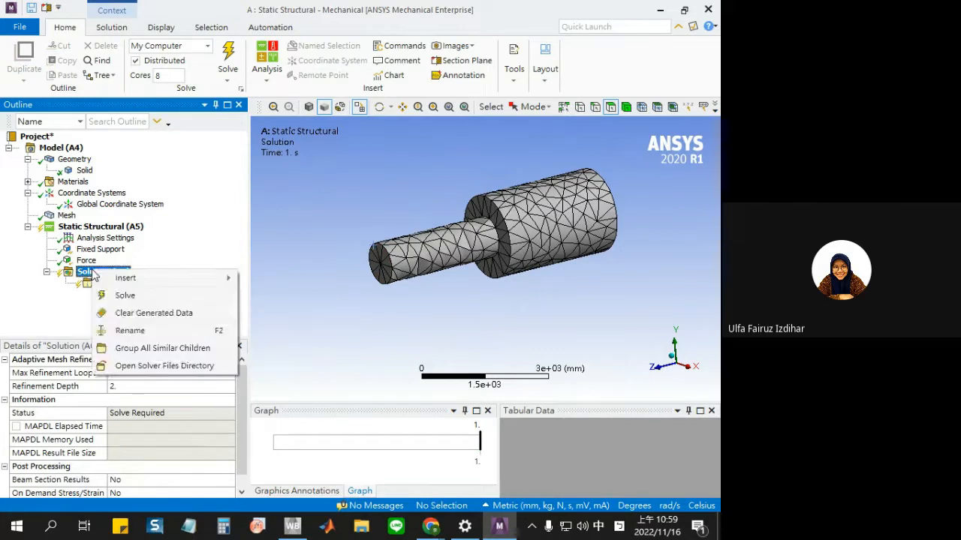
{"action": "mouse_move", "coordinate": [113, 282]}
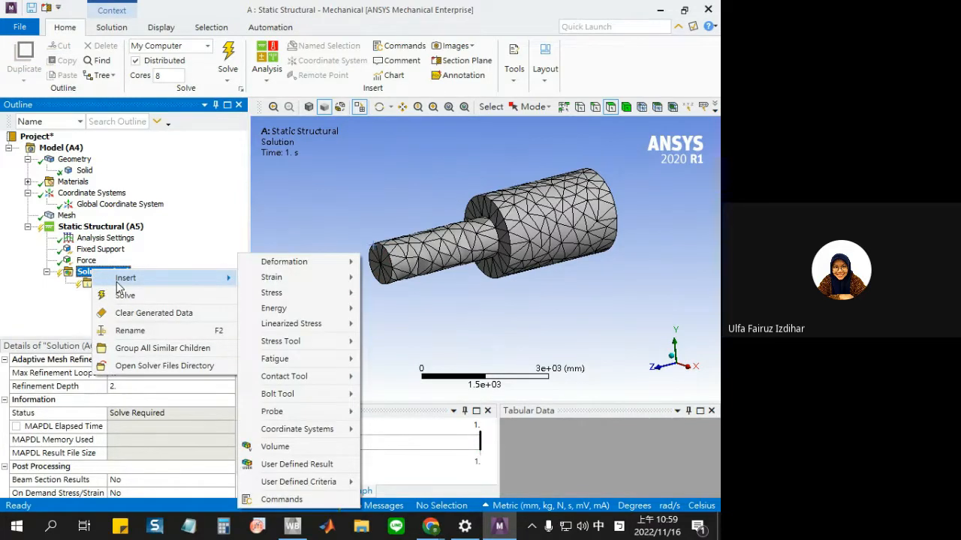
{"action": "mouse_move", "coordinate": [297, 262]}
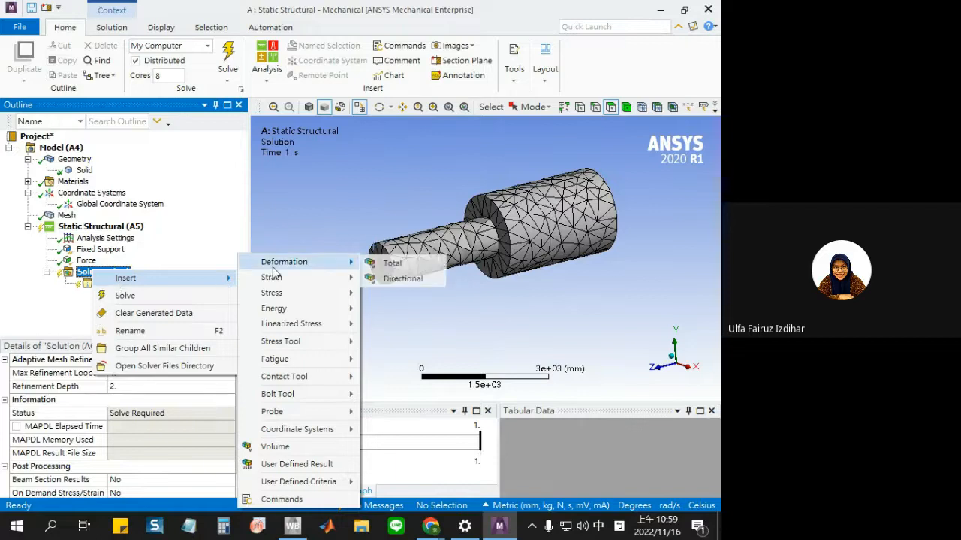
{"action": "left_click", "coordinate": [428, 278]}
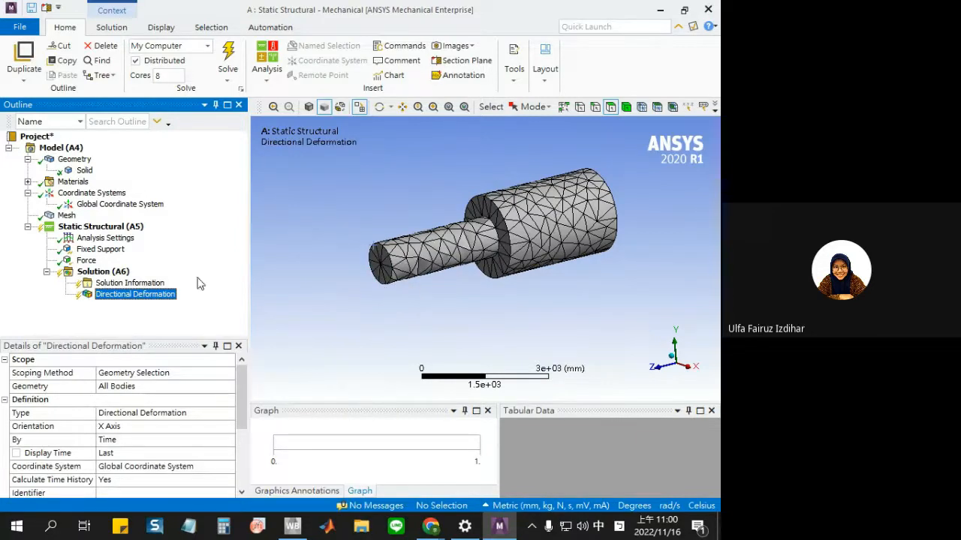
Add an Equivalent (von-Mises) Stress result to the Solution
{"action": "right_click", "coordinate": [118, 276]}
{"action": "mouse_move", "coordinate": [152, 282]}
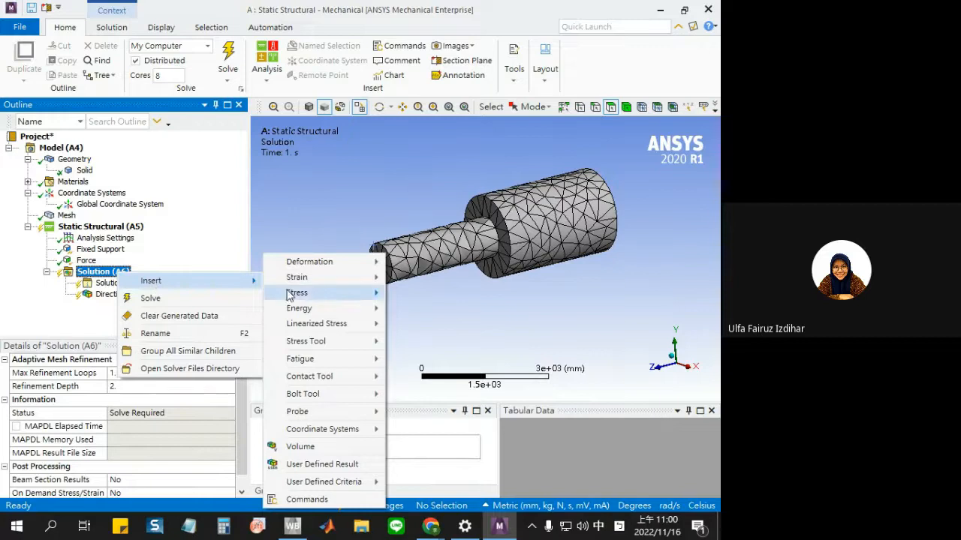
{"action": "mouse_move", "coordinate": [296, 296]}
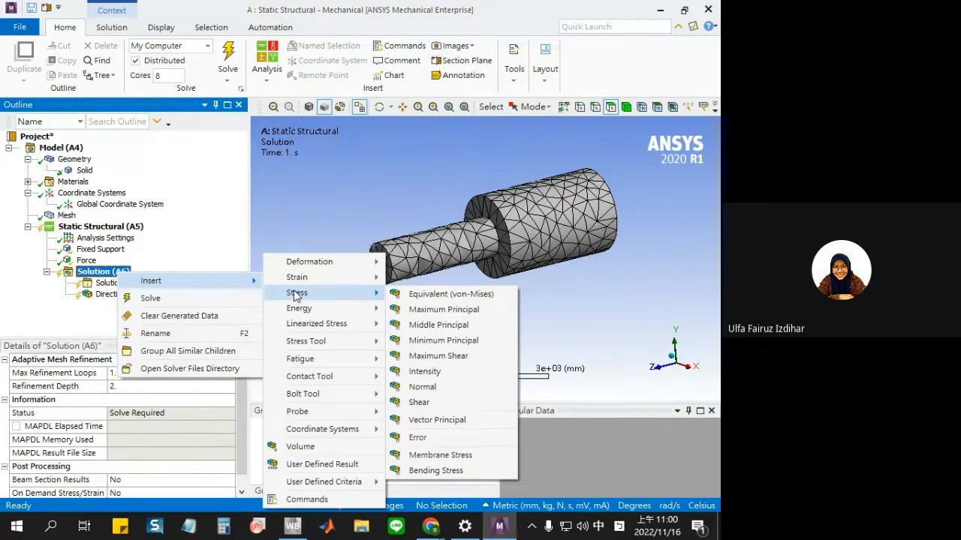
{"action": "left_click", "coordinate": [415, 295]}
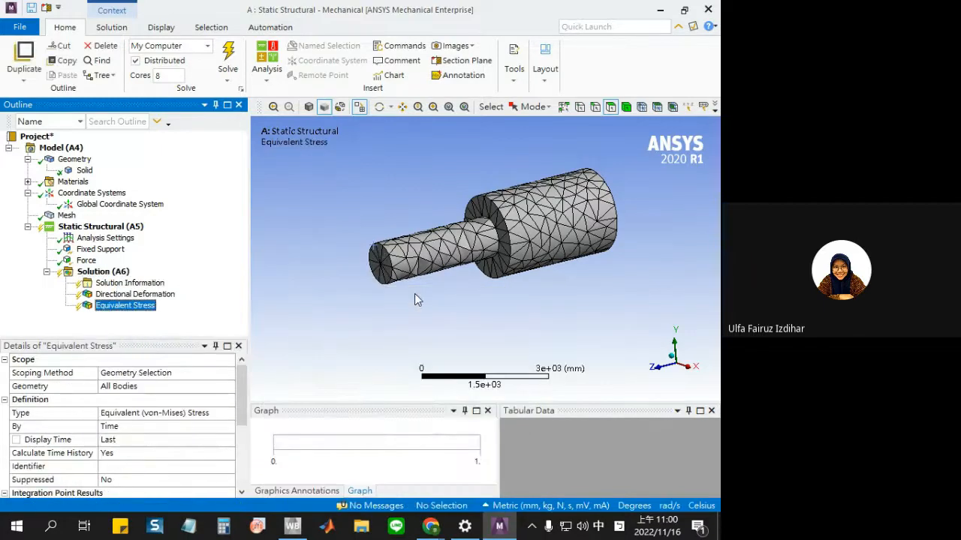
Add a Maximum Shear Stress result to the Solution
{"action": "left_click", "coordinate": [103, 272]}
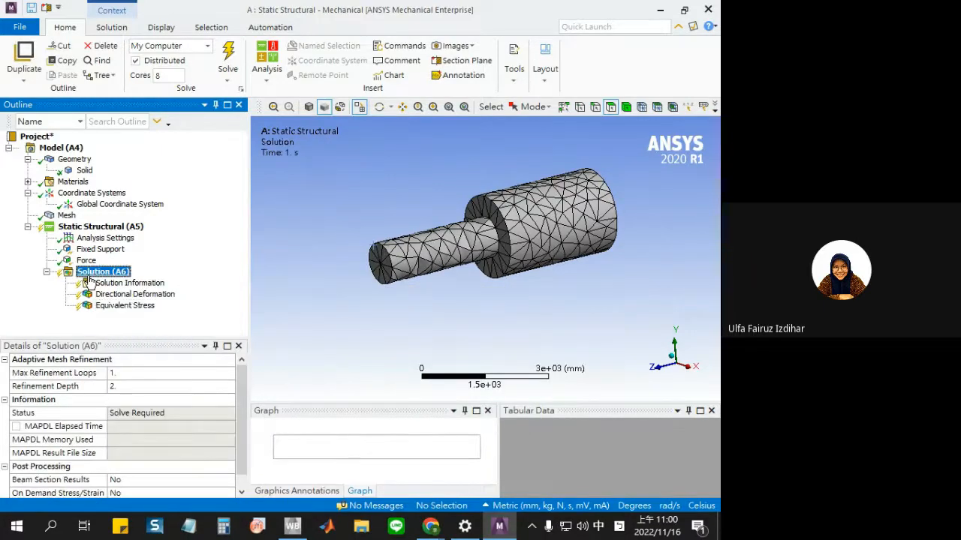
{"action": "right_click", "coordinate": [103, 272]}
{"action": "mouse_move", "coordinate": [120, 287]}
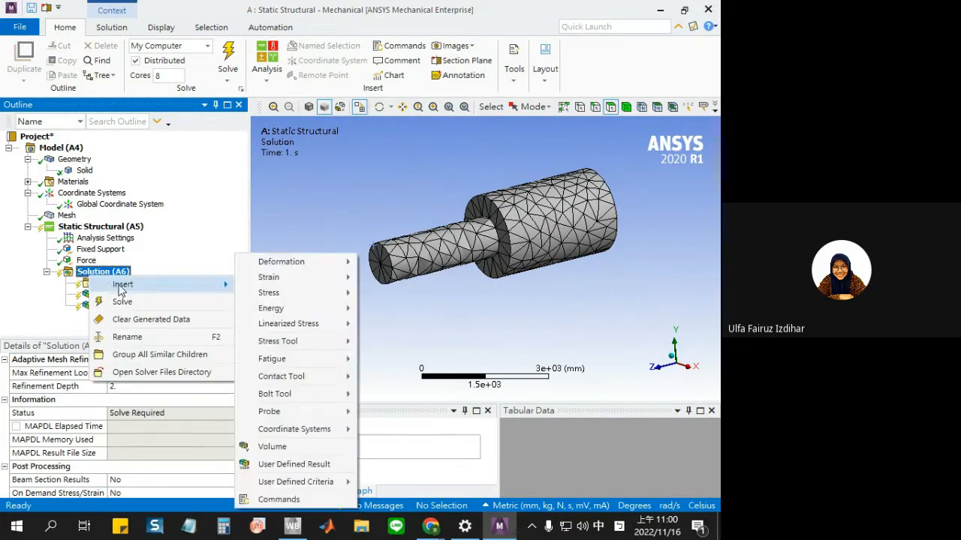
{"action": "mouse_move", "coordinate": [254, 298]}
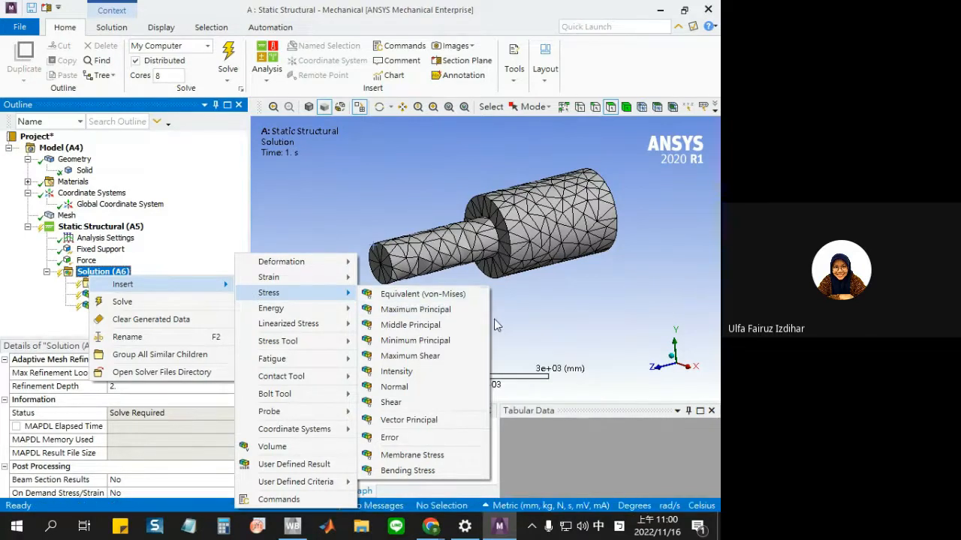
{"action": "left_click", "coordinate": [469, 353]}
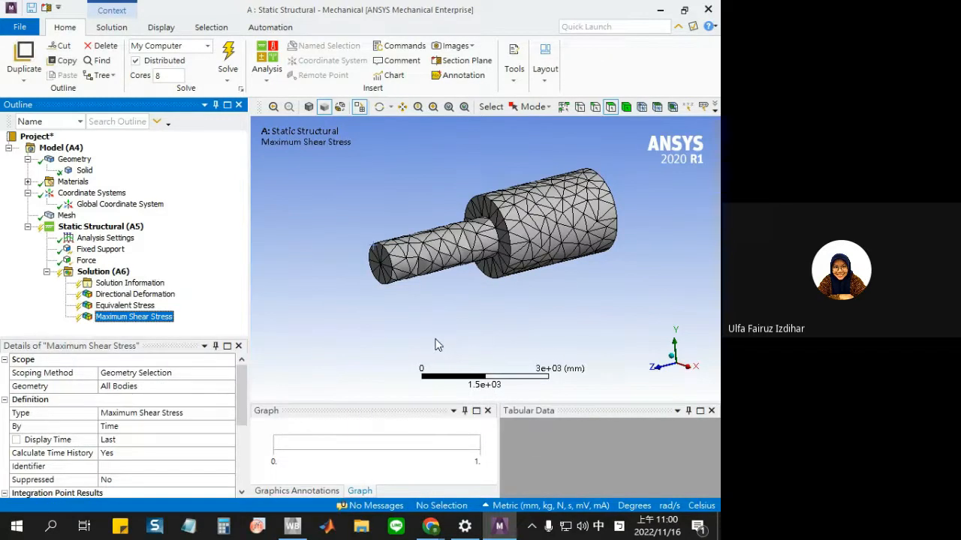
Add a Maximum Principal Stress result to the Solution and solve the analysis
{"action": "right_click", "coordinate": [90, 275]}
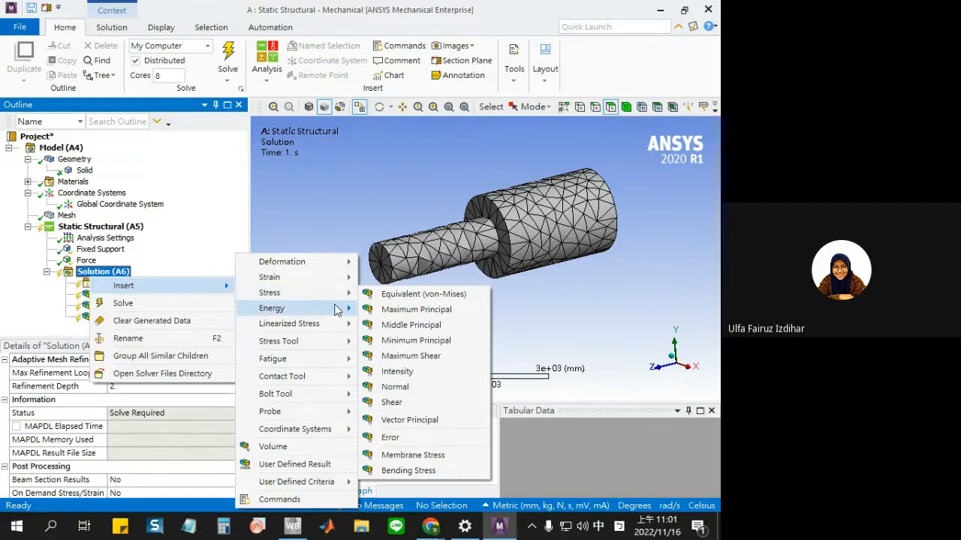
{"action": "left_click", "coordinate": [439, 310]}
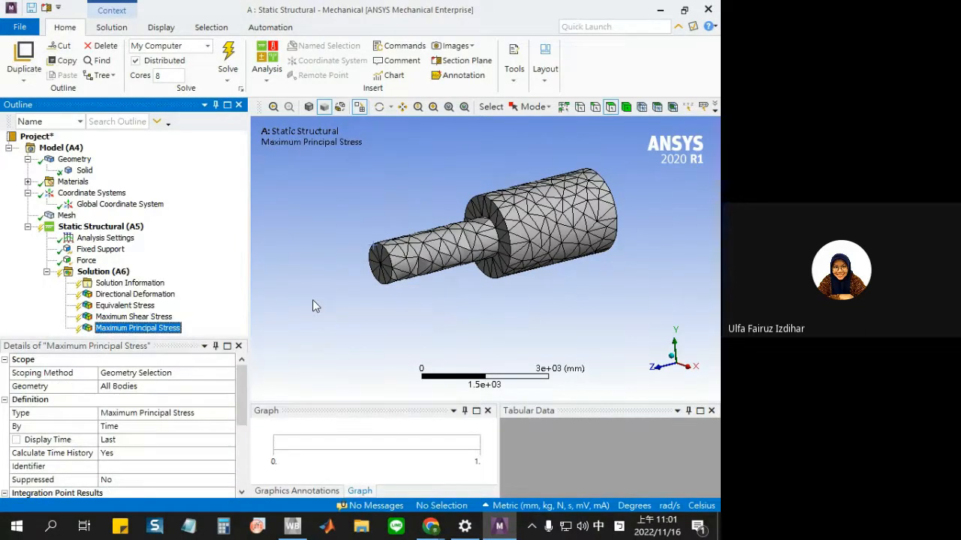
{"action": "left_click", "coordinate": [237, 57]}
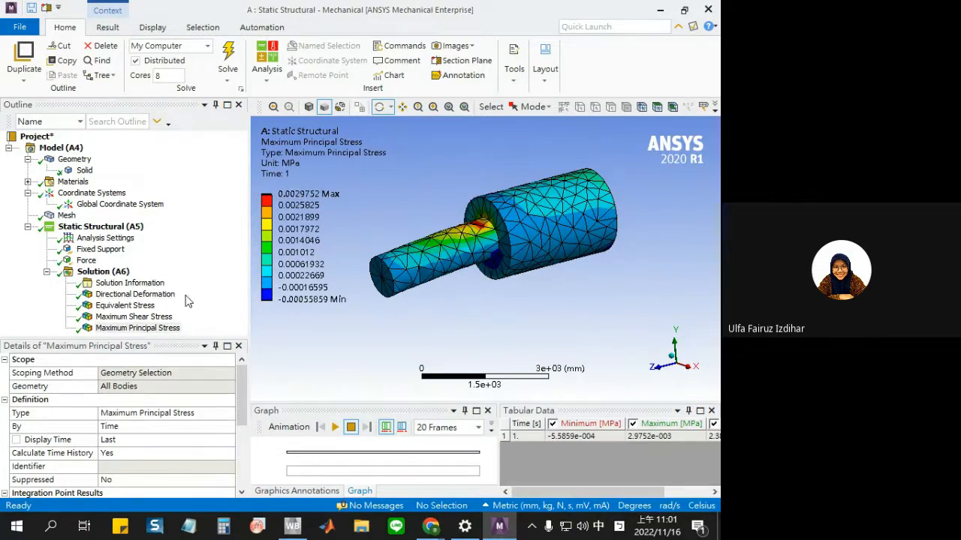
Display the Directional Deformation result and examine its contours around the shoulder from the side against the legend
{"action": "left_click", "coordinate": [135, 295]}
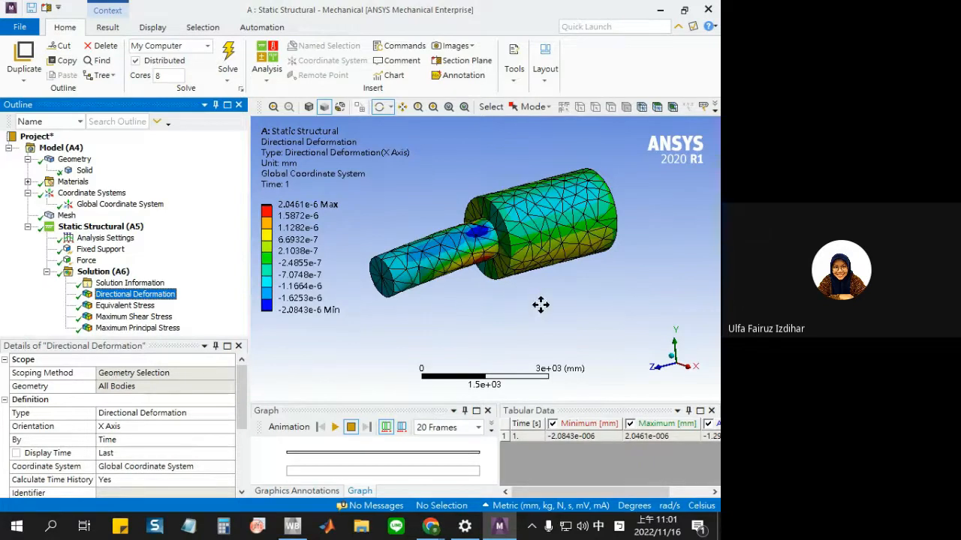
{"action": "left_click_drag", "start_coordinate": [541, 304], "coordinate": [545, 322]}
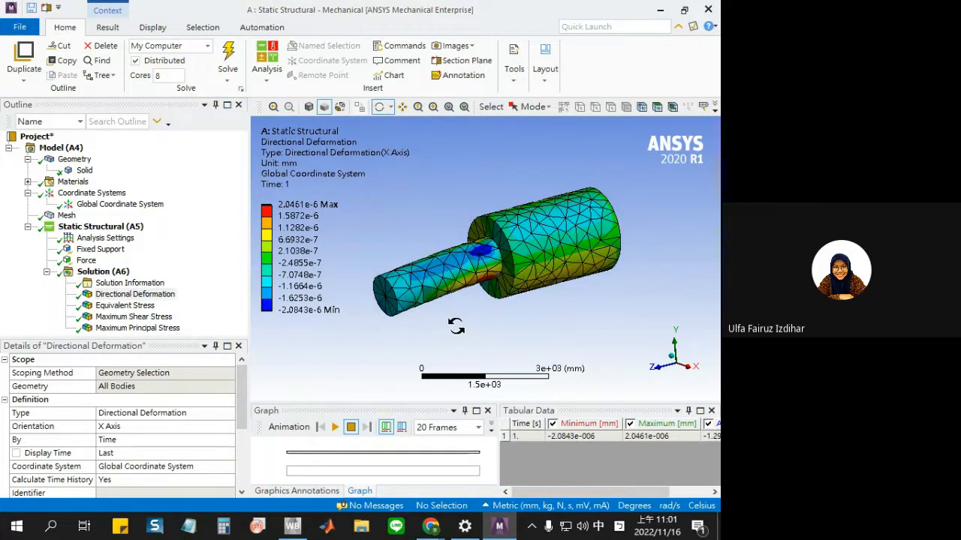
{"action": "left_click_drag", "start_coordinate": [451, 322], "coordinate": [414, 312]}
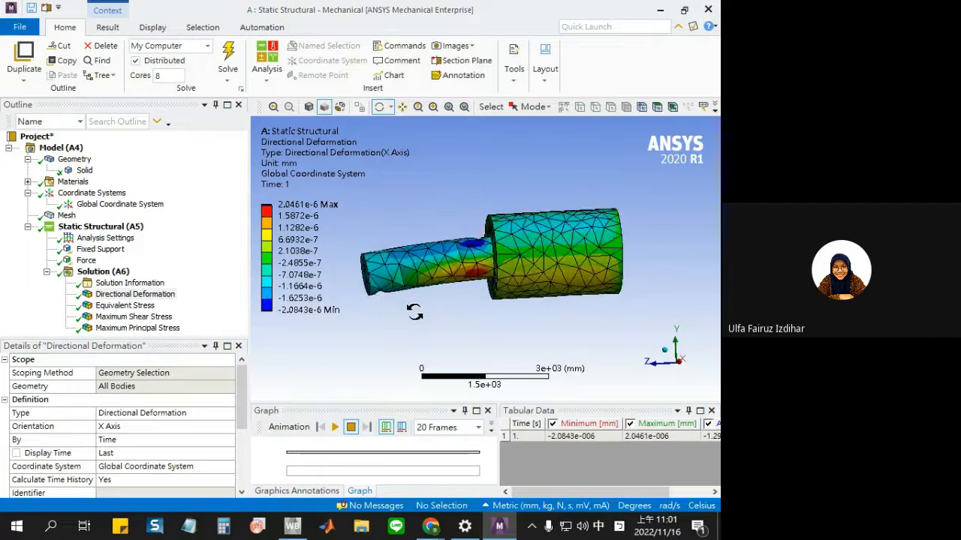
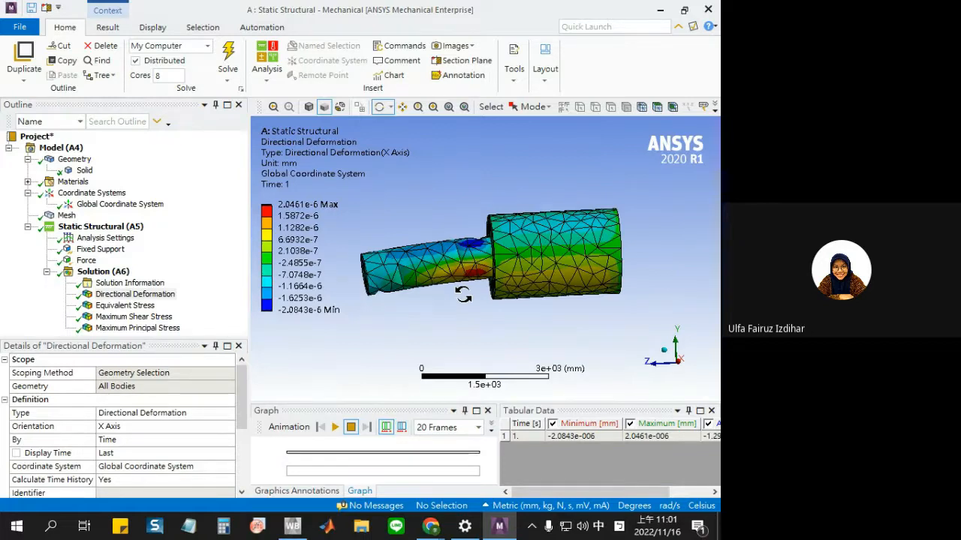
{"action": "left_click", "coordinate": [312, 251]}
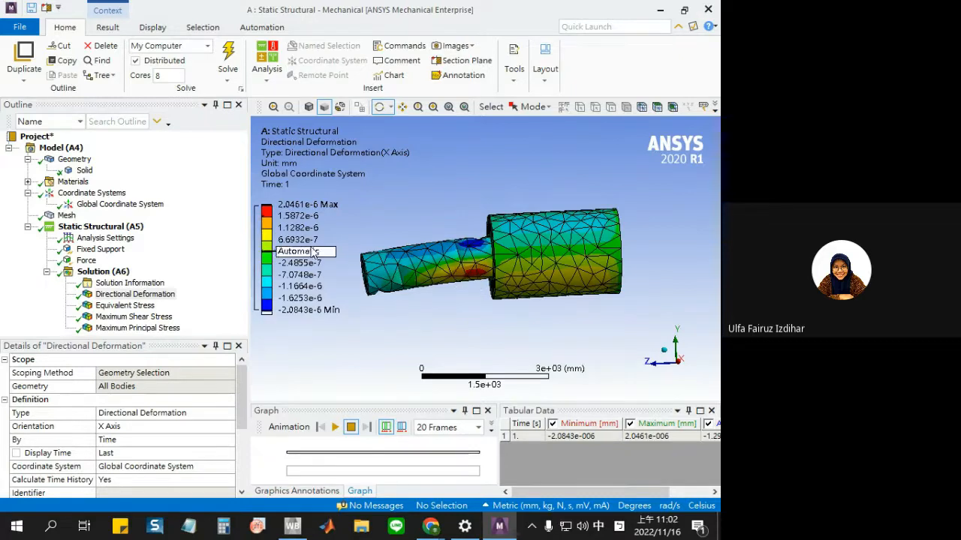
{"action": "left_click", "coordinate": [267, 213]}
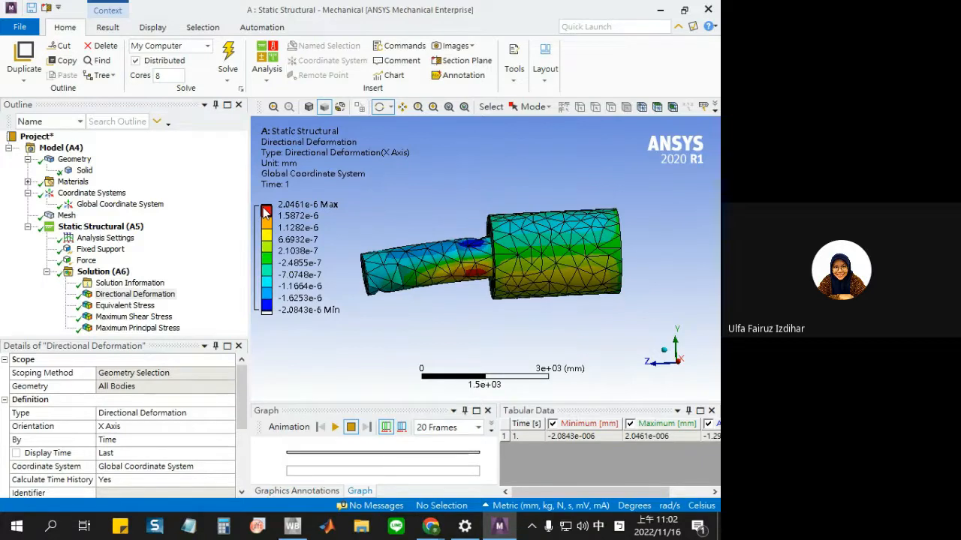
{"action": "left_click", "coordinate": [330, 227]}
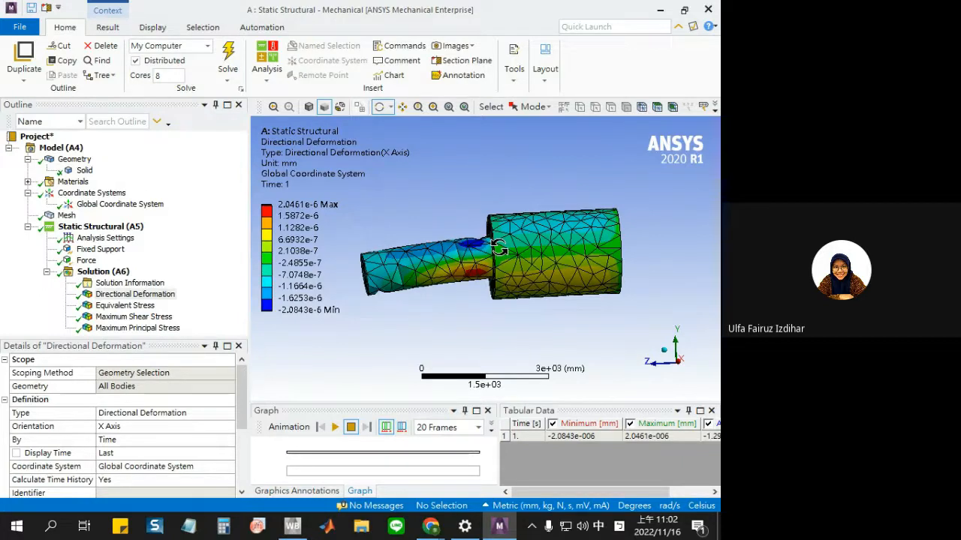
{"action": "scroll", "coordinate": [468, 289], "scroll_direction": "up", "scroll_amount": 2}
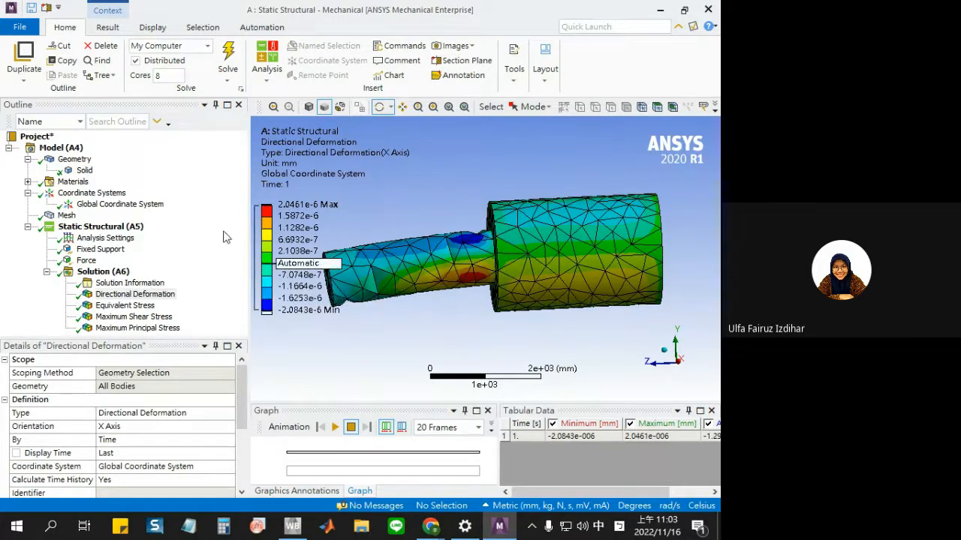
Set the mesh sizing Resolution to 5
{"action": "left_click", "coordinate": [66, 215]}
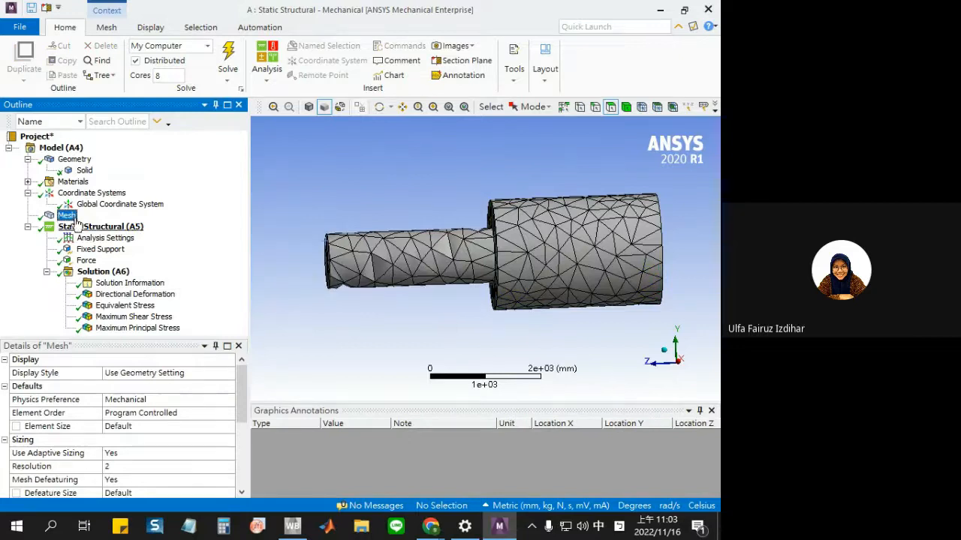
{"action": "right_click", "coordinate": [69, 217]}
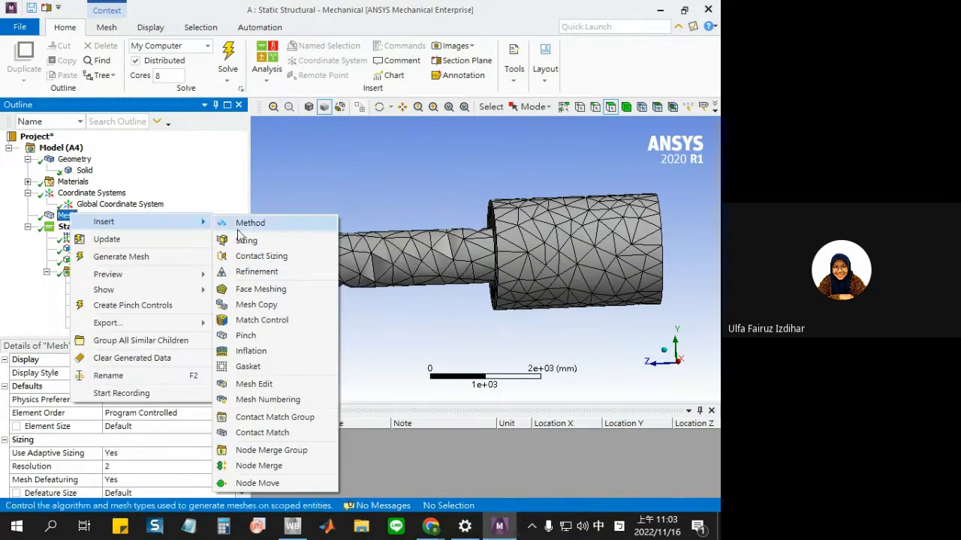
{"action": "left_click", "coordinate": [342, 177]}
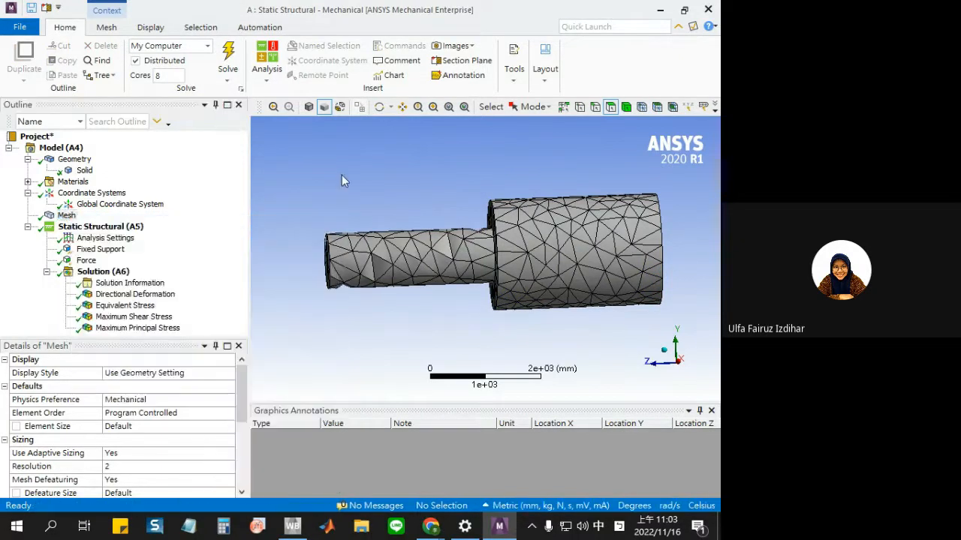
{"action": "left_click", "coordinate": [126, 466]}
{"action": "scroll", "coordinate": [242, 416], "scroll_direction": "down", "scroll_amount": 2}
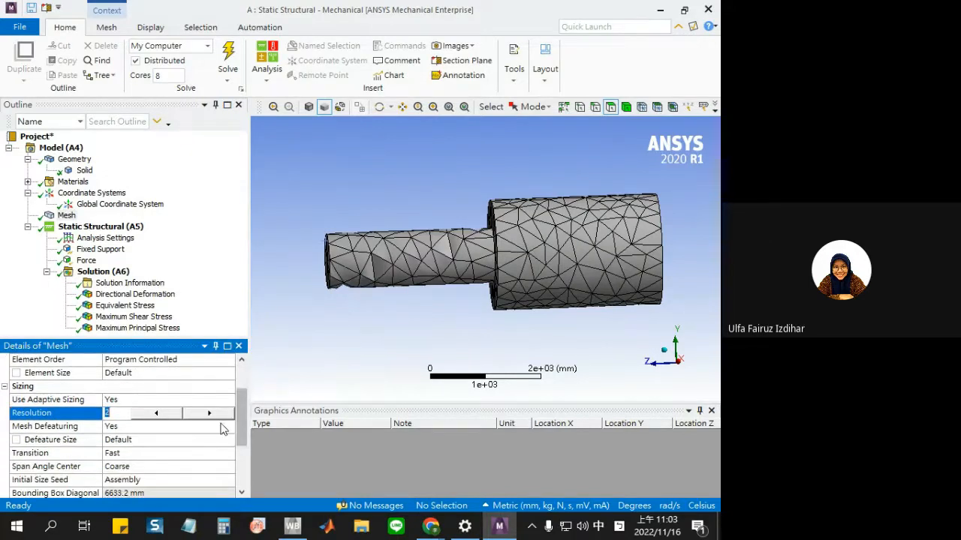
Solve the analysis with the Resolution 5 mesh and display the Directional Deformation result
{"action": "left_click", "coordinate": [66, 215]}
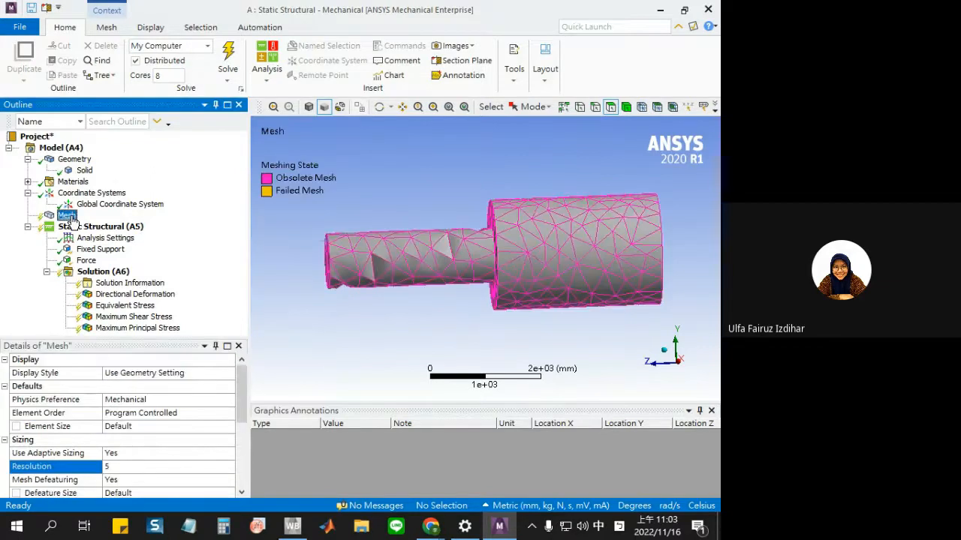
{"action": "left_click", "coordinate": [239, 50]}
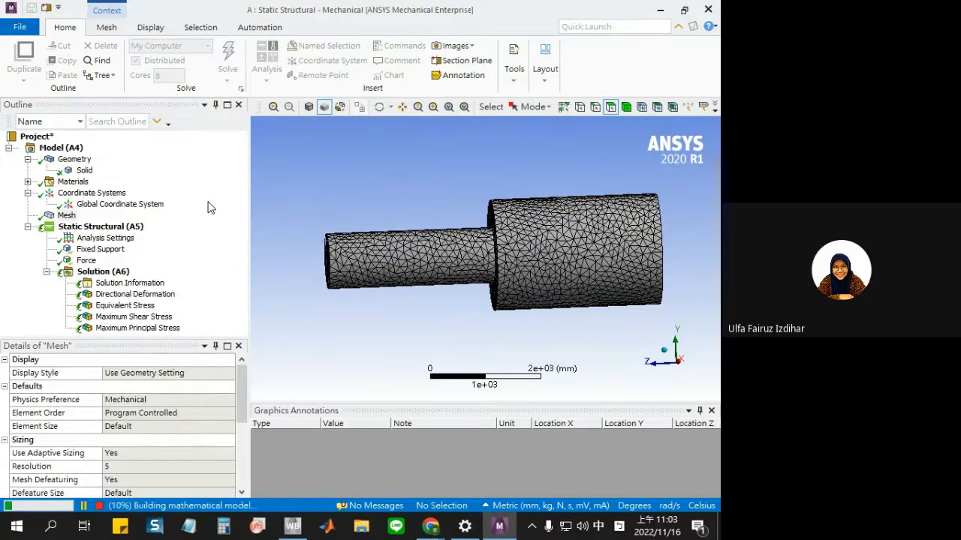
{"action": "left_click", "coordinate": [156, 299]}
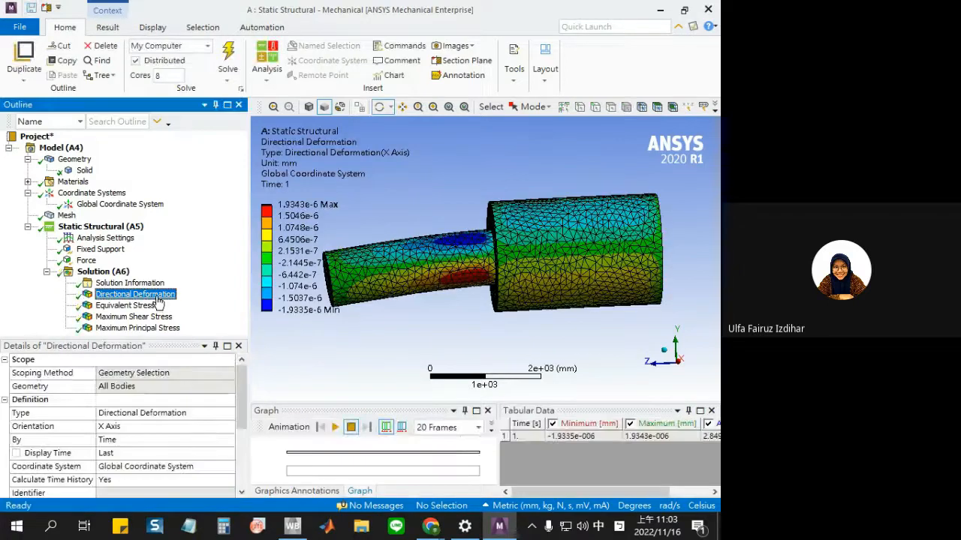
{"action": "scroll", "coordinate": [458, 337], "scroll_direction": "down", "scroll_amount": 1}
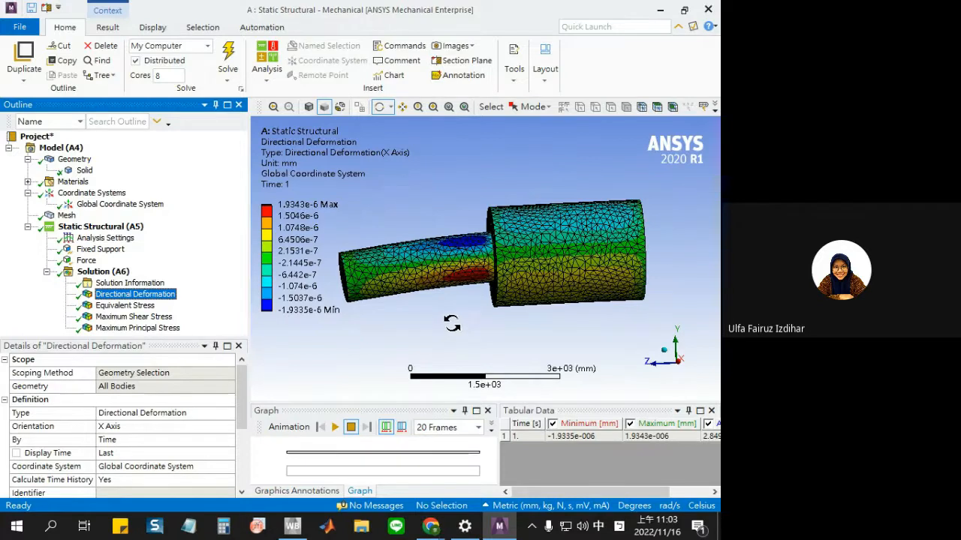
Set the mesh sizing Resolution to 7 for a finer mesh
{"action": "left_click", "coordinate": [69, 216]}
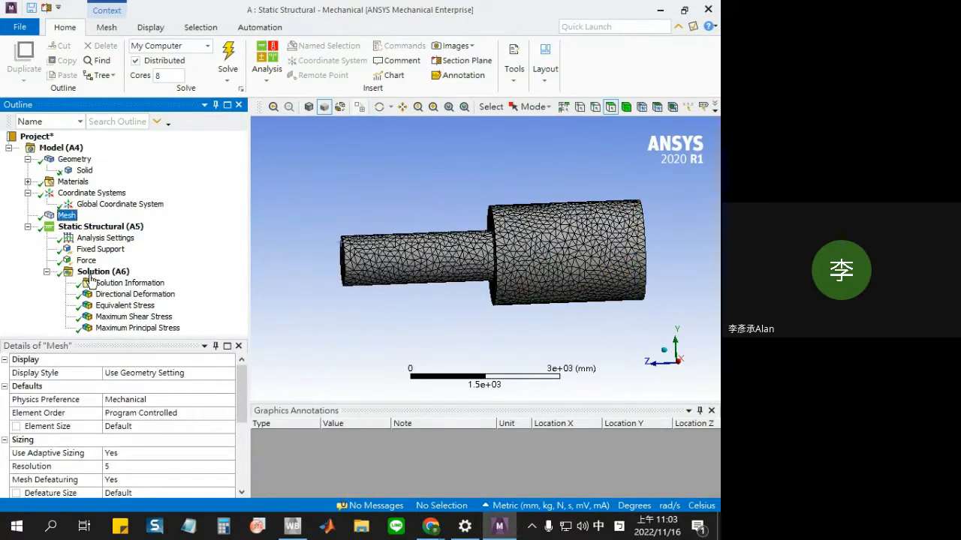
{"action": "scroll", "coordinate": [147, 461], "scroll_direction": "down", "scroll_amount": 1}
{"action": "left_click", "coordinate": [154, 428]}
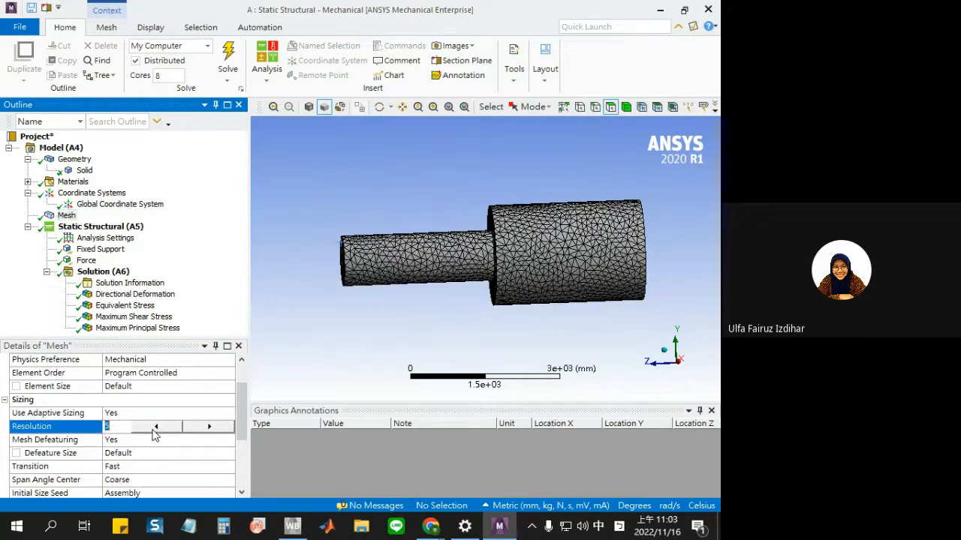
{"action": "key", "text": "Return"}
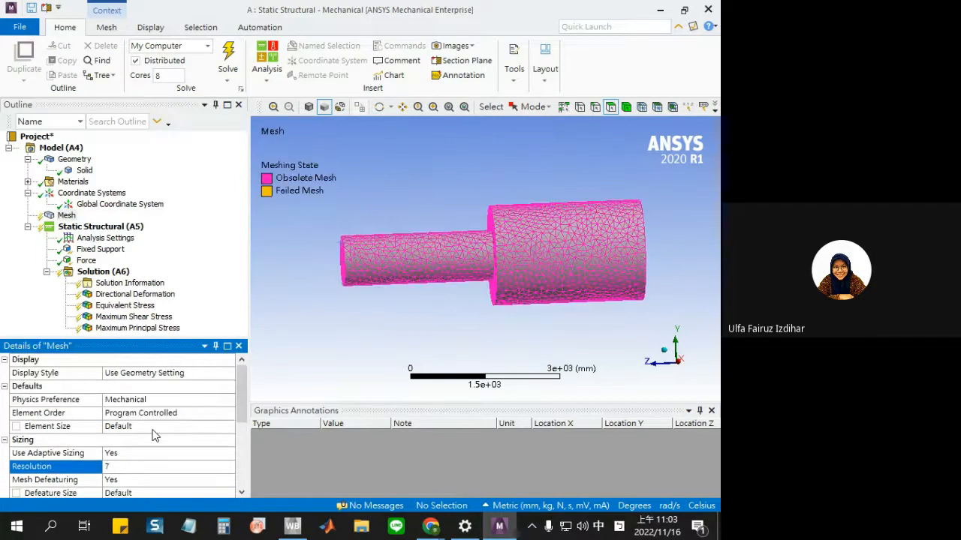
Solve the analysis again with the Resolution 7 mesh and display the Directional Deformation result
{"action": "left_click", "coordinate": [90, 274]}
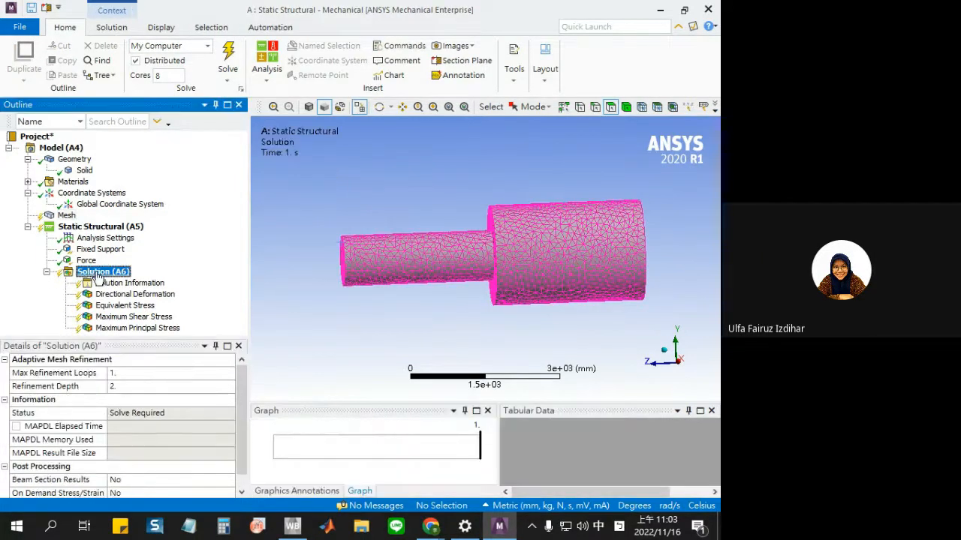
{"action": "right_click", "coordinate": [90, 275]}
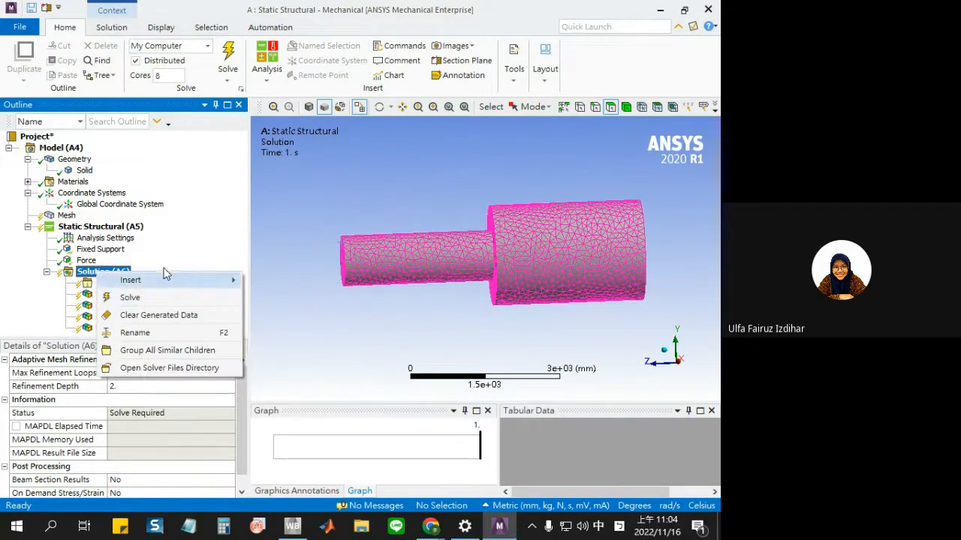
{"action": "left_click", "coordinate": [67, 216]}
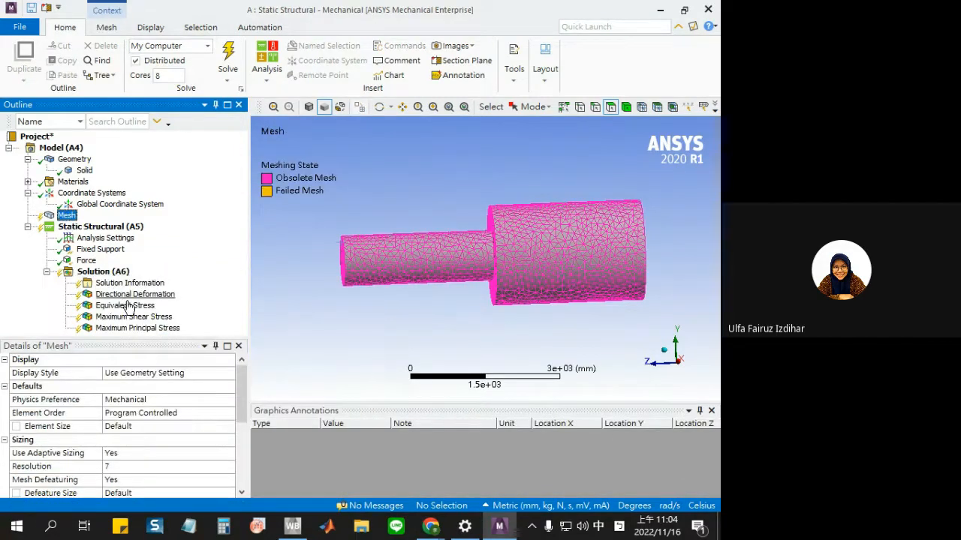
{"action": "right_click", "coordinate": [99, 272]}
{"action": "left_click", "coordinate": [150, 301]}
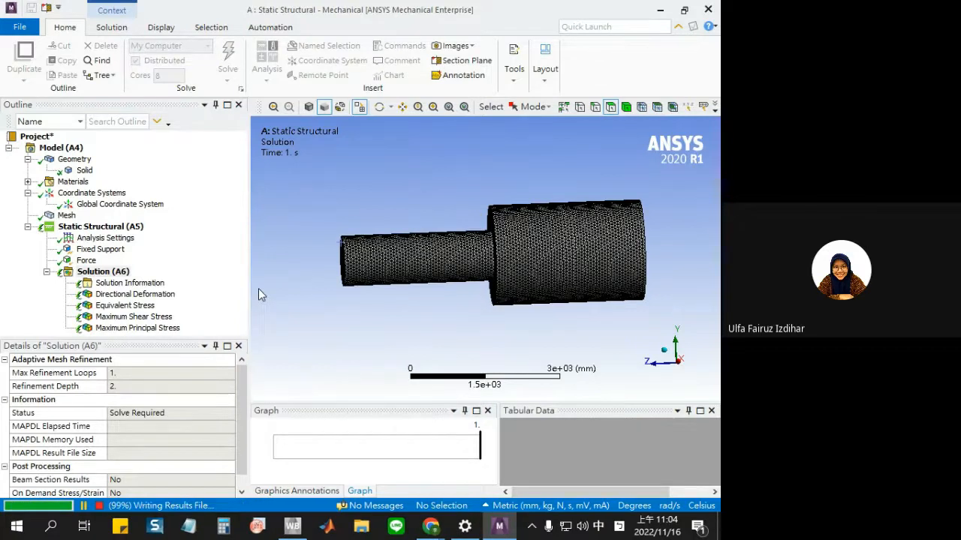
{"action": "left_click", "coordinate": [159, 296]}
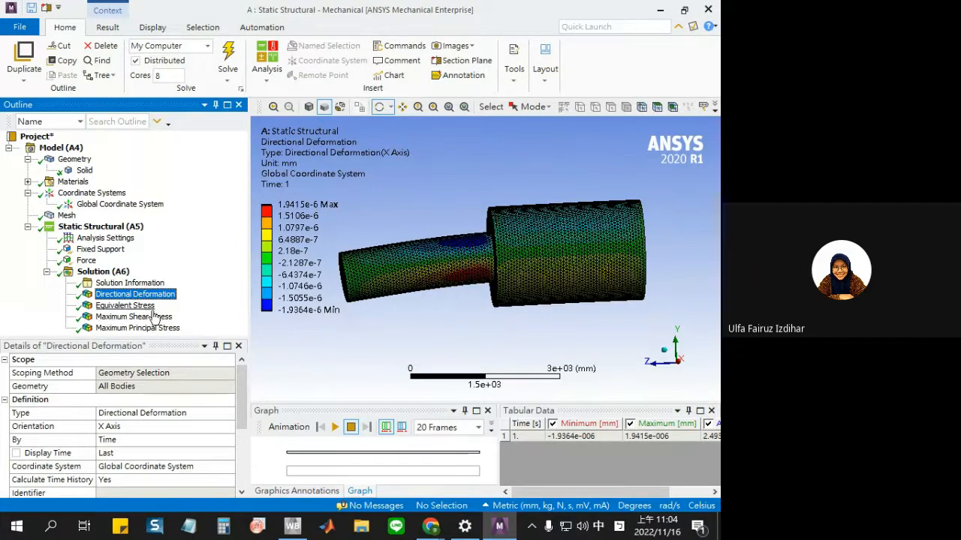
Display the Equivalent Stress result and examine the stress contours where the thin shaft meets the large cylinder
{"action": "left_click", "coordinate": [125, 307]}
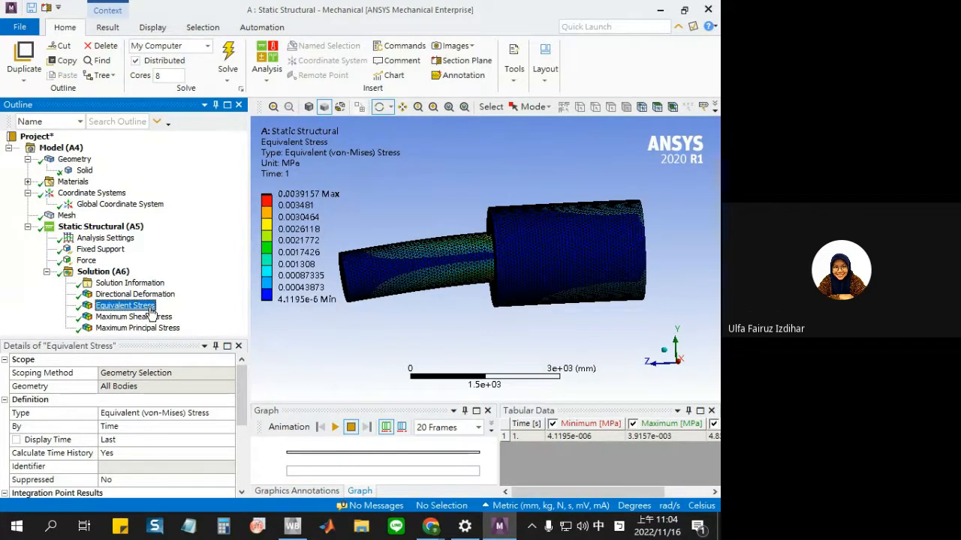
{"action": "left_click_drag", "start_coordinate": [468, 265], "coordinate": [458, 271]}
{"action": "scroll", "coordinate": [454, 276], "scroll_direction": "up", "scroll_amount": 10}
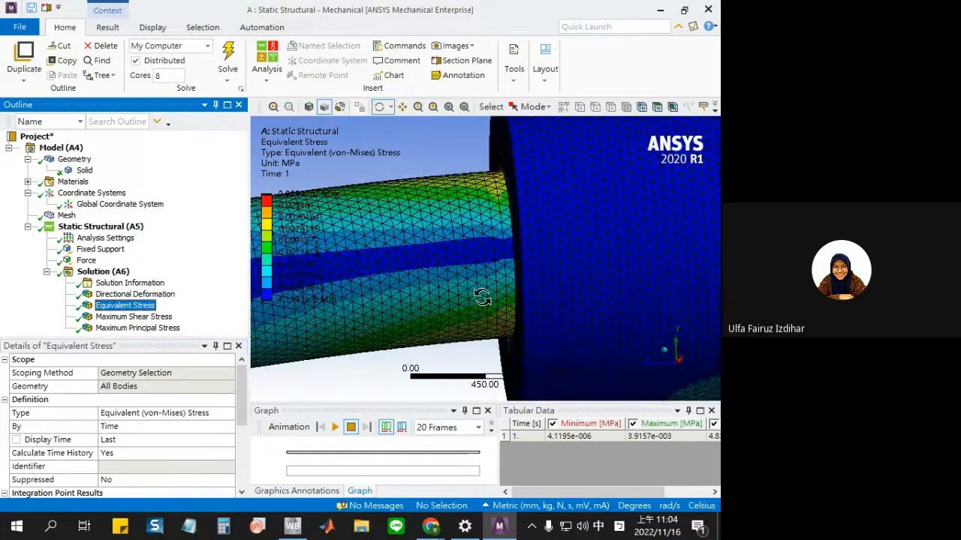
{"action": "middle_click_drag", "start_coordinate": [508, 307], "coordinate": [495, 396], "text": "ctrl"}
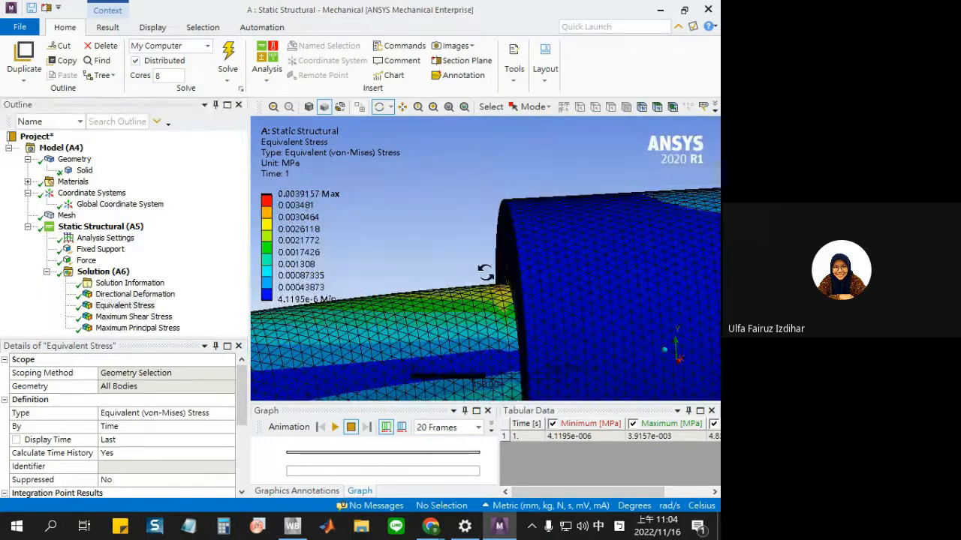
{"action": "middle_click_drag", "start_coordinate": [473, 243], "coordinate": [470, 258], "text": "ctrl"}
{"action": "mouse_move", "coordinate": [492, 313]}
{"action": "left_mouse_down"}
{"action": "mouse_move", "coordinate": [473, 242]}
{"action": "mouse_move", "coordinate": [480, 306]}
{"action": "mouse_move", "coordinate": [492, 301]}
{"action": "left_mouse_up"}
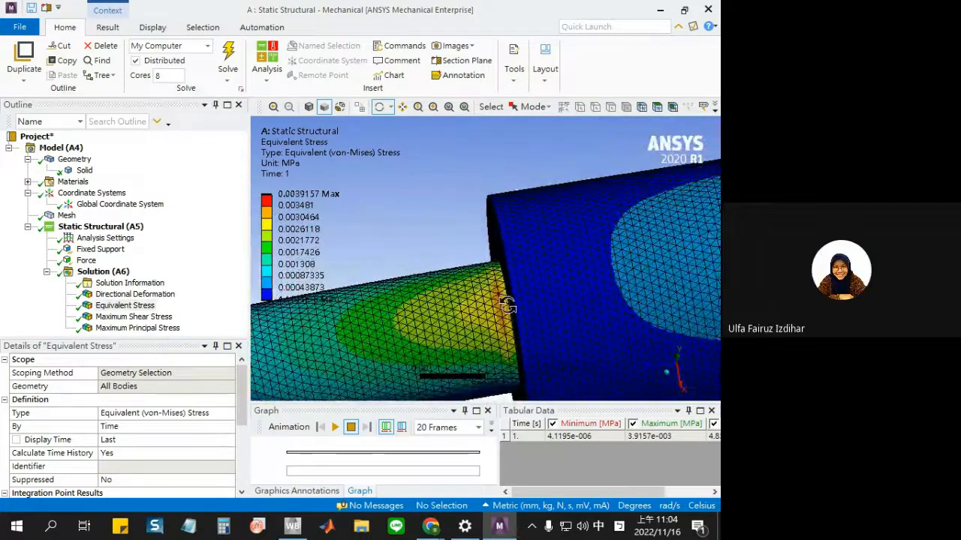
{"action": "left_click", "coordinate": [150, 27]}
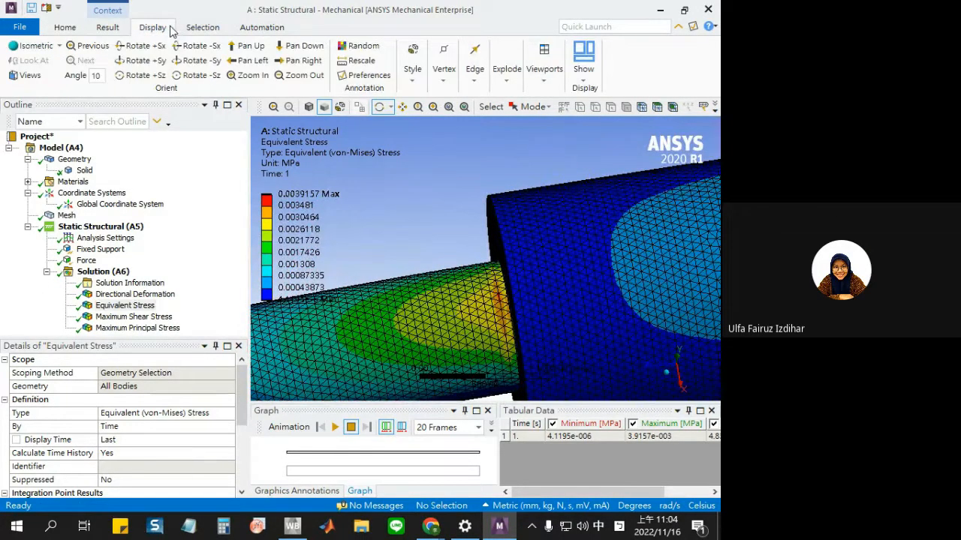
{"action": "left_click", "coordinate": [189, 29]}
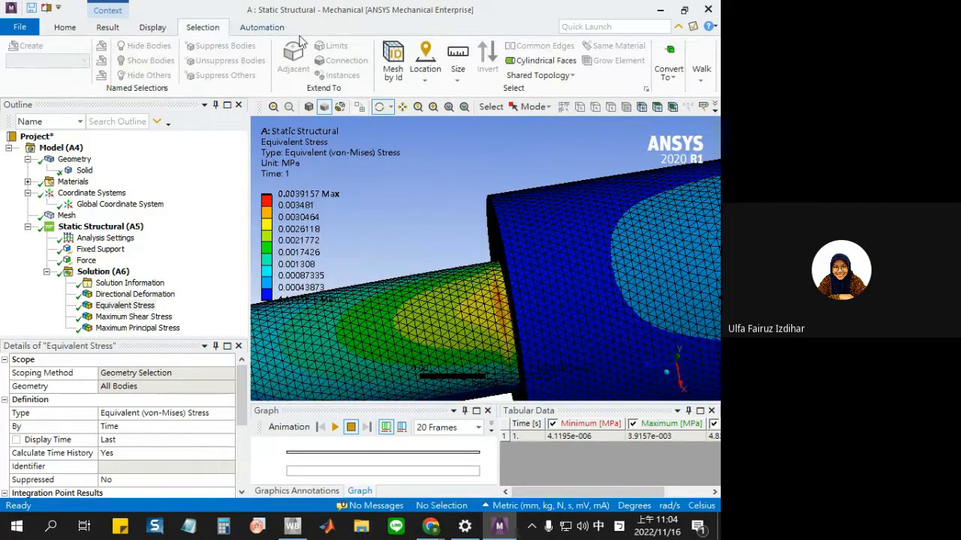
{"action": "left_click", "coordinate": [272, 28]}
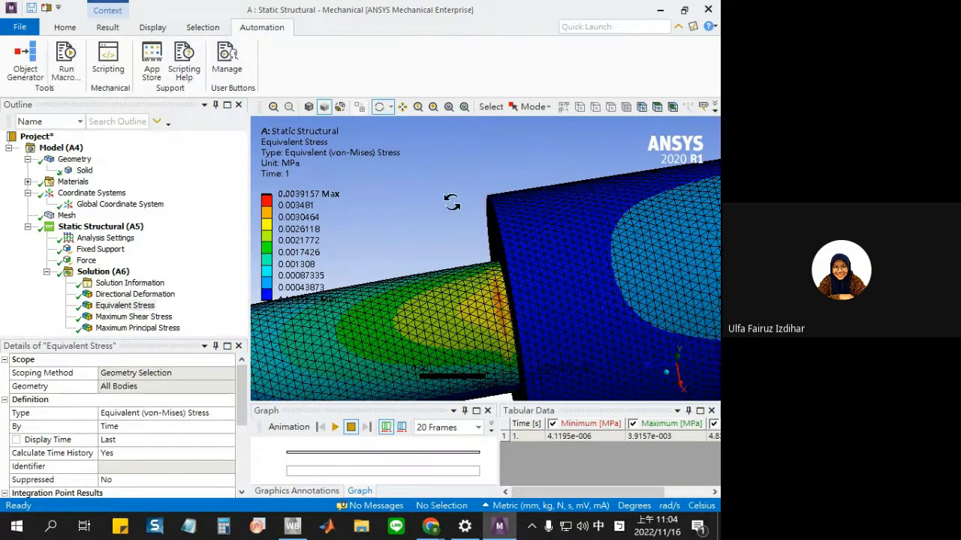
{"action": "left_click_drag", "start_coordinate": [513, 318], "coordinate": [480, 313]}
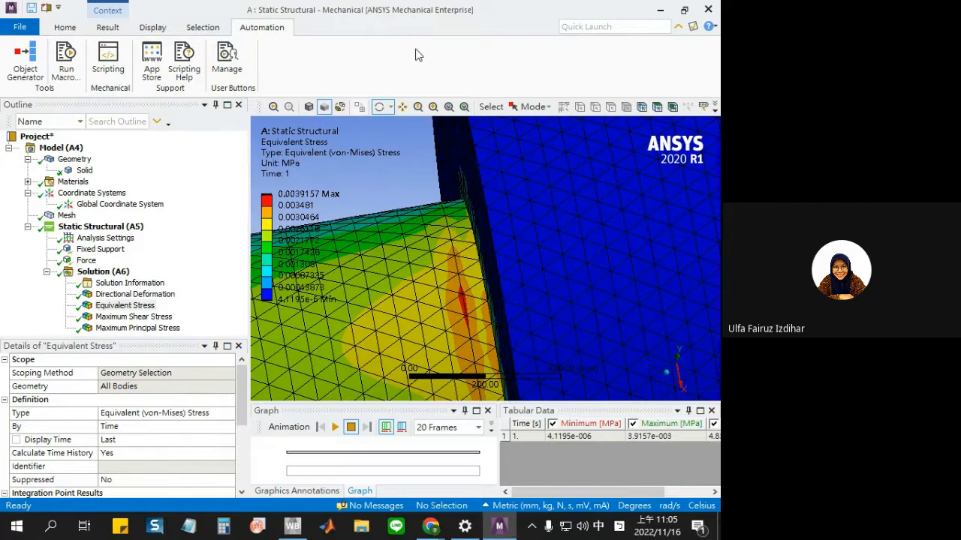
{"action": "left_click", "coordinate": [114, 26]}
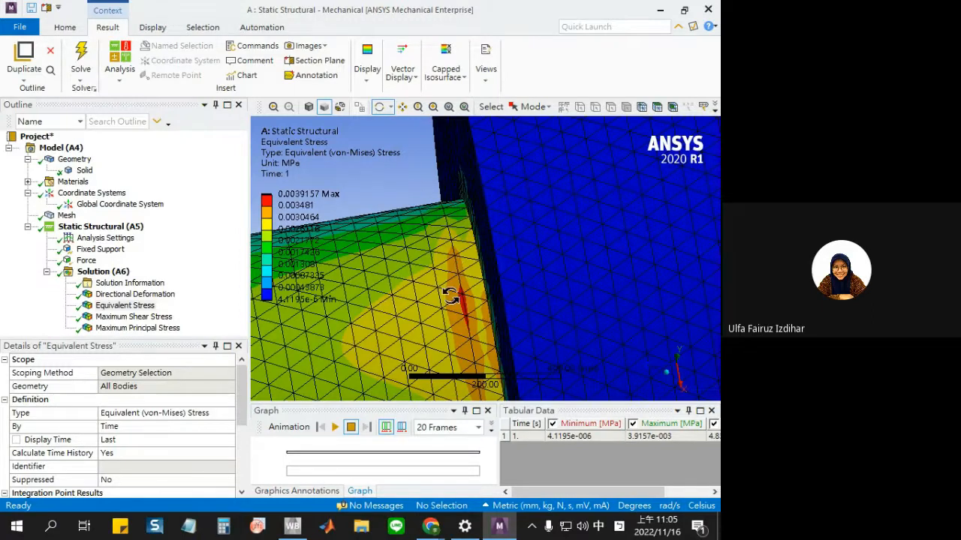
{"action": "scroll", "coordinate": [451, 295], "scroll_direction": "down", "scroll_amount": 5}
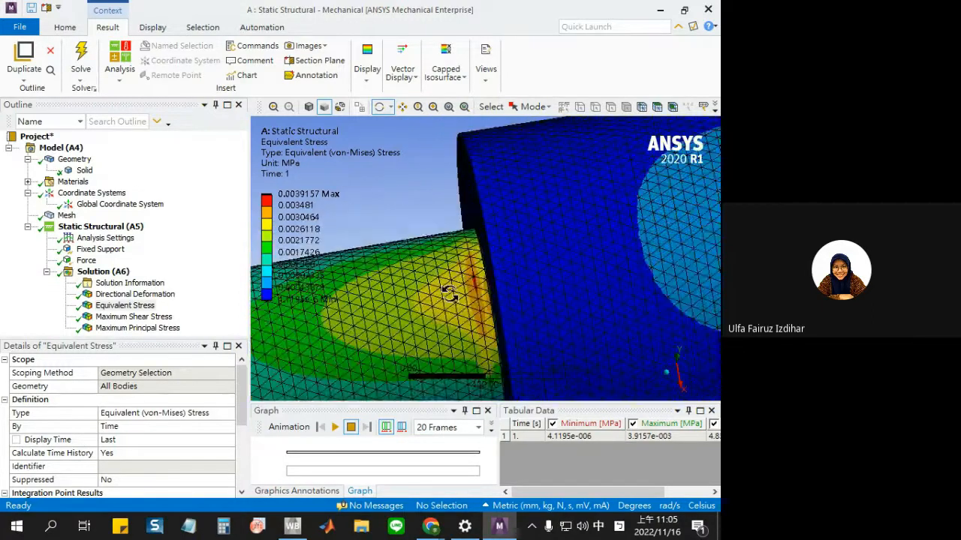
Switch to Workbench and open the Static Structural system's geometry in DesignModeler
{"action": "left_click", "coordinate": [660, 10]}
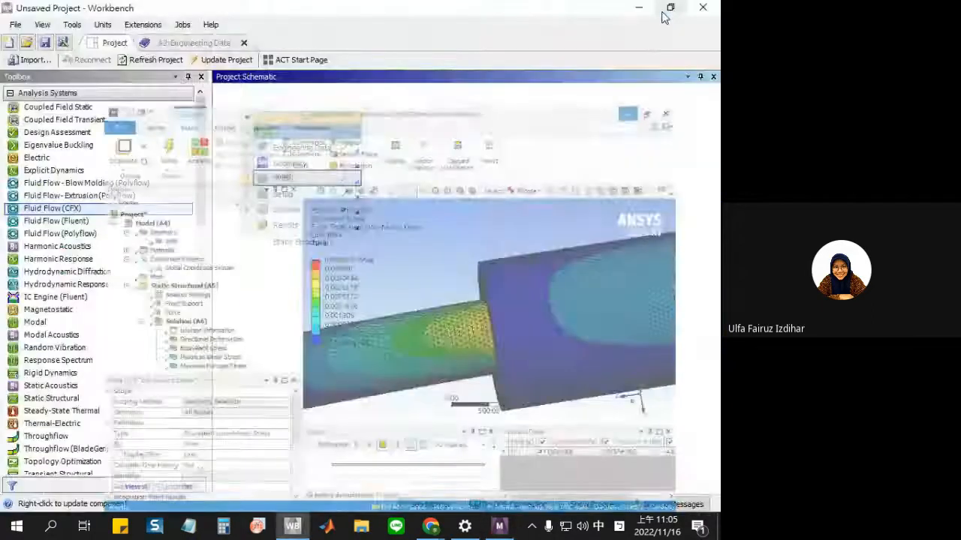
{"action": "left_click", "coordinate": [334, 149]}
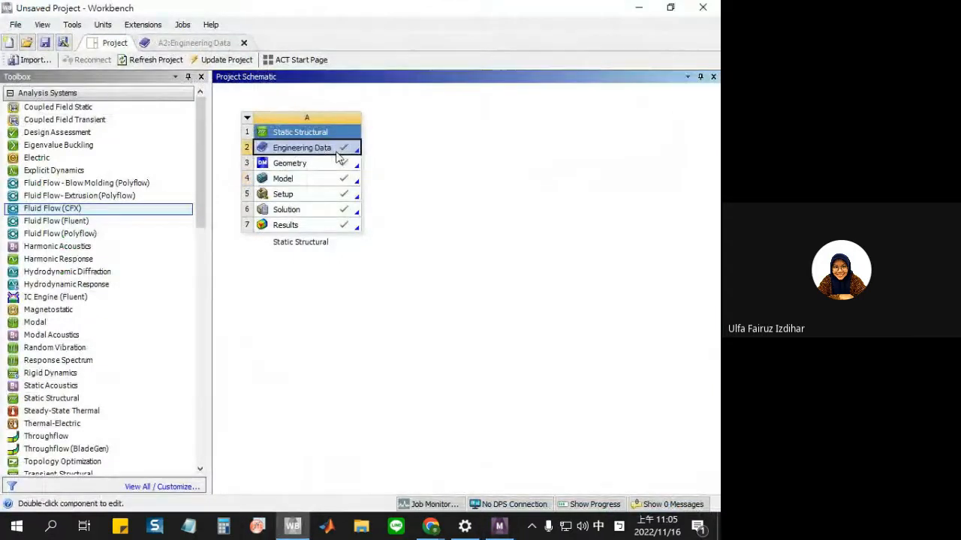
{"action": "left_click", "coordinate": [321, 165]}
{"action": "right_click", "coordinate": [321, 166]}
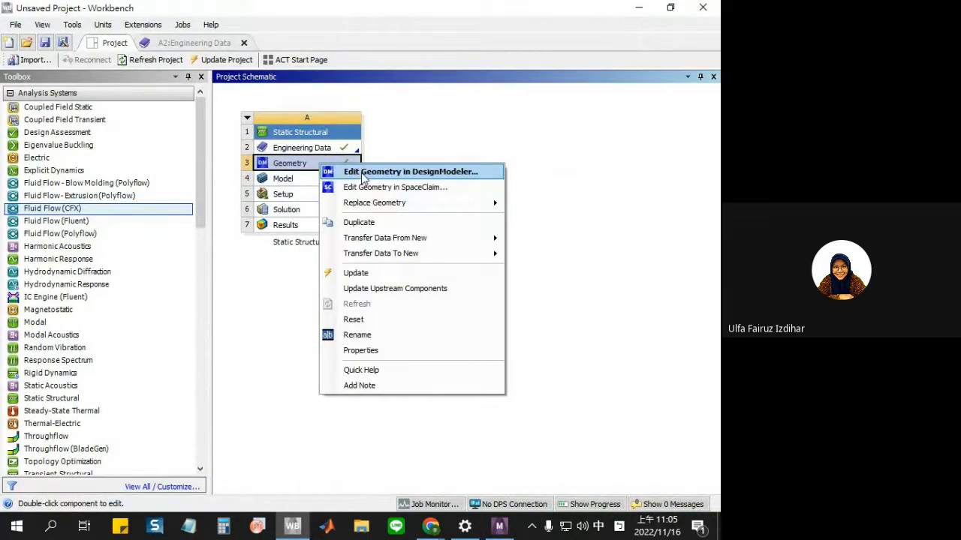
{"action": "left_click", "coordinate": [357, 174]}
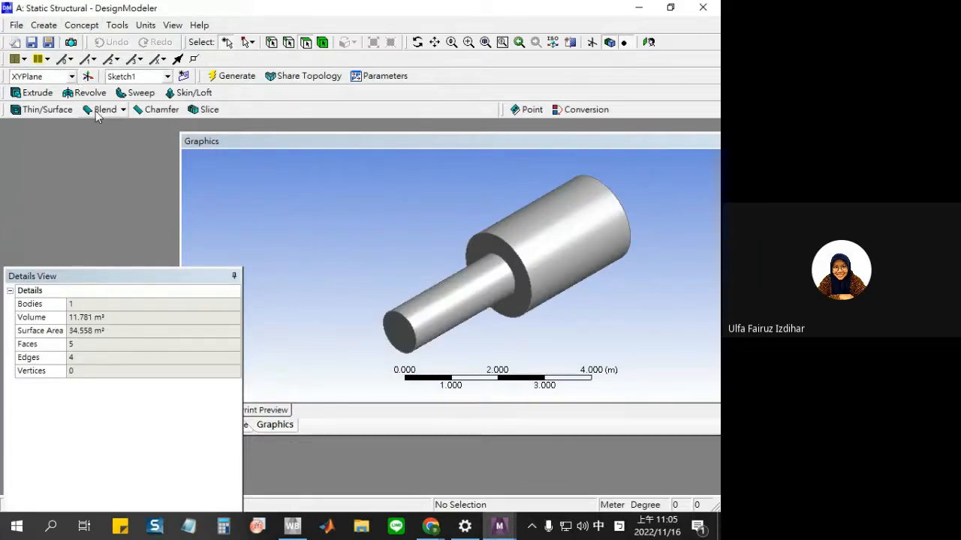
Try a Fixed Radius blend of 0.1 m on the circular edge at the thin shaft's free end and generate it
{"action": "left_click", "coordinate": [122, 111]}
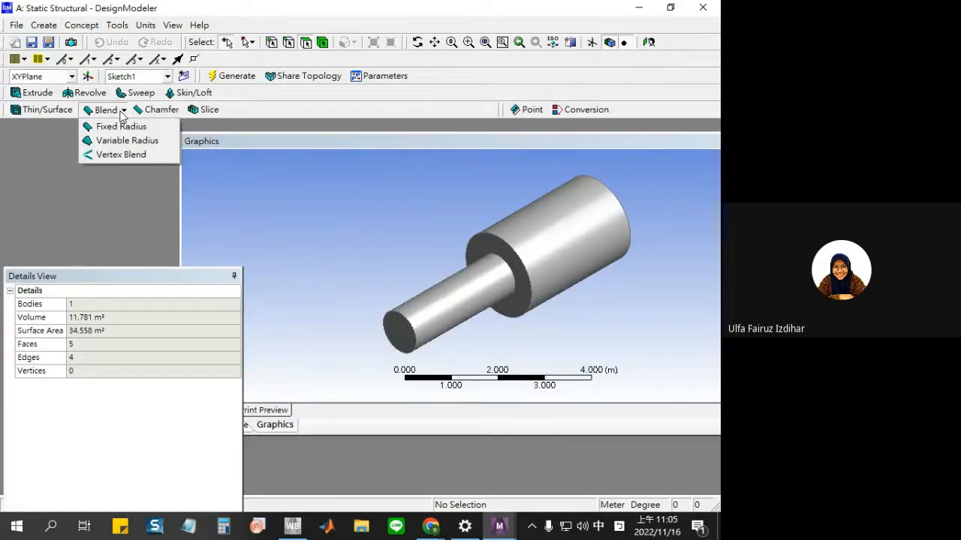
{"action": "left_click", "coordinate": [166, 130]}
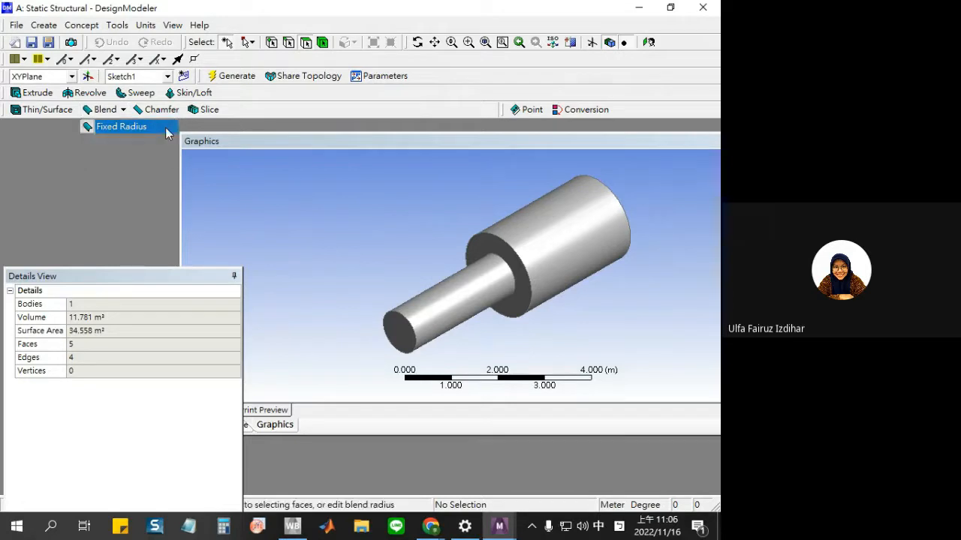
{"action": "left_click", "coordinate": [417, 336]}
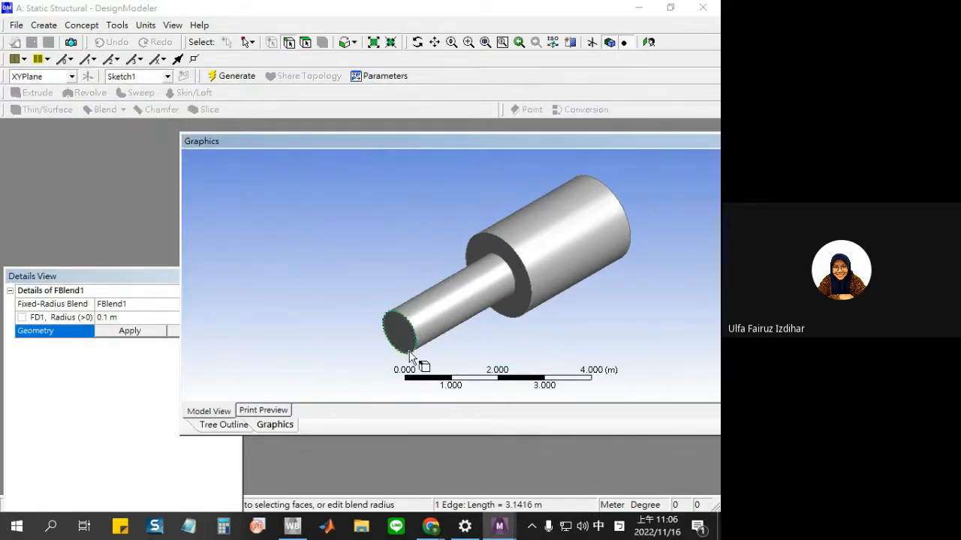
{"action": "left_click", "coordinate": [124, 316]}
{"action": "left_click", "coordinate": [130, 332]}
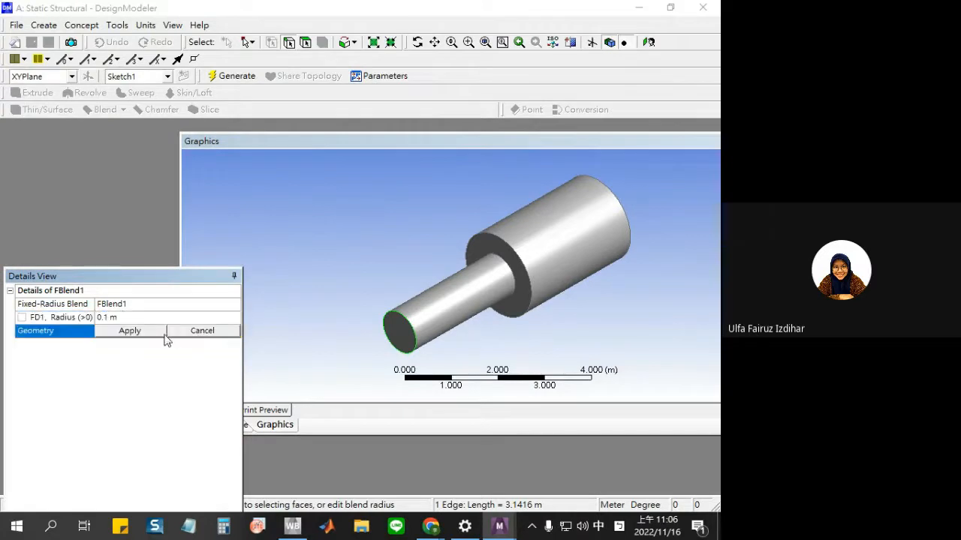
{"action": "left_click", "coordinate": [241, 78]}
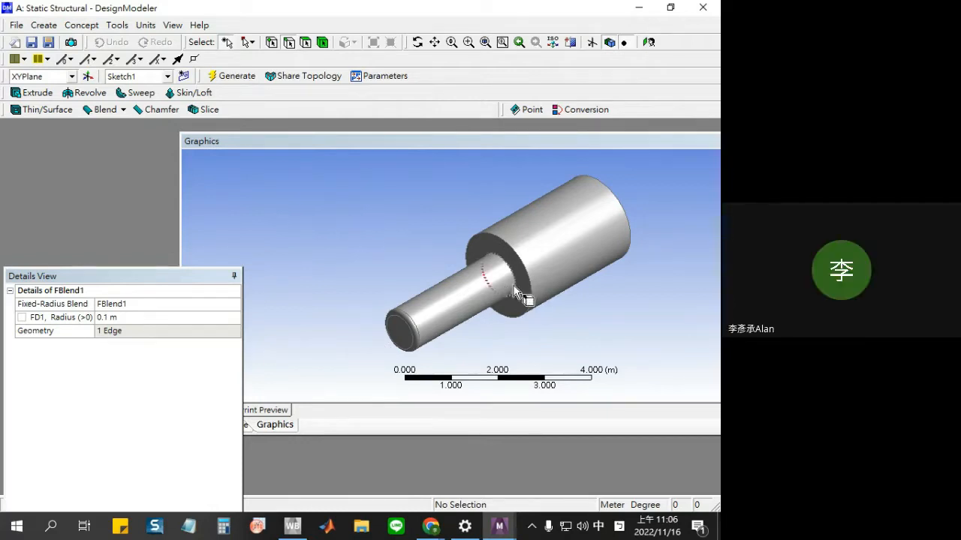
Delete the fixed-radius blend at the shaft's free end from the model
{"action": "left_click", "coordinate": [143, 318]}
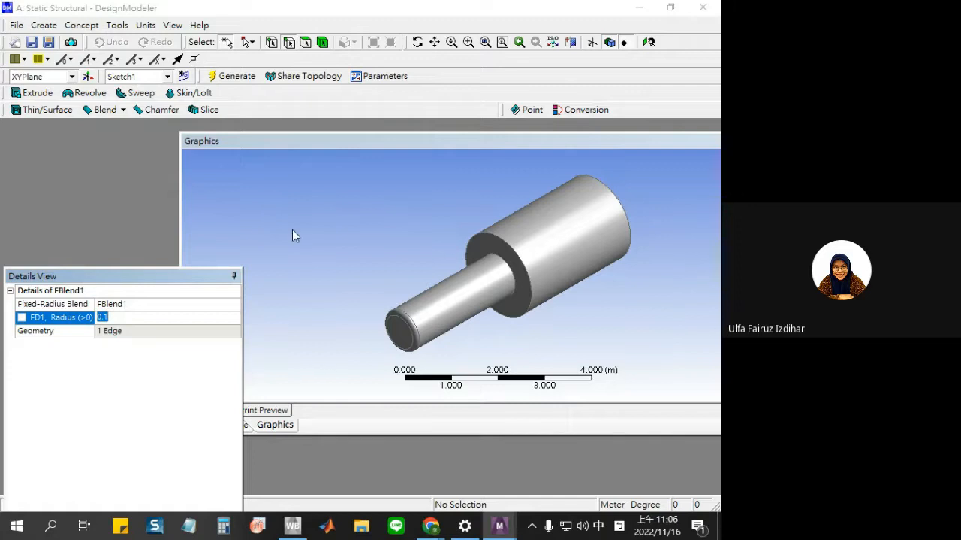
{"action": "left_click", "coordinate": [103, 380]}
{"action": "left_click", "coordinate": [231, 425]}
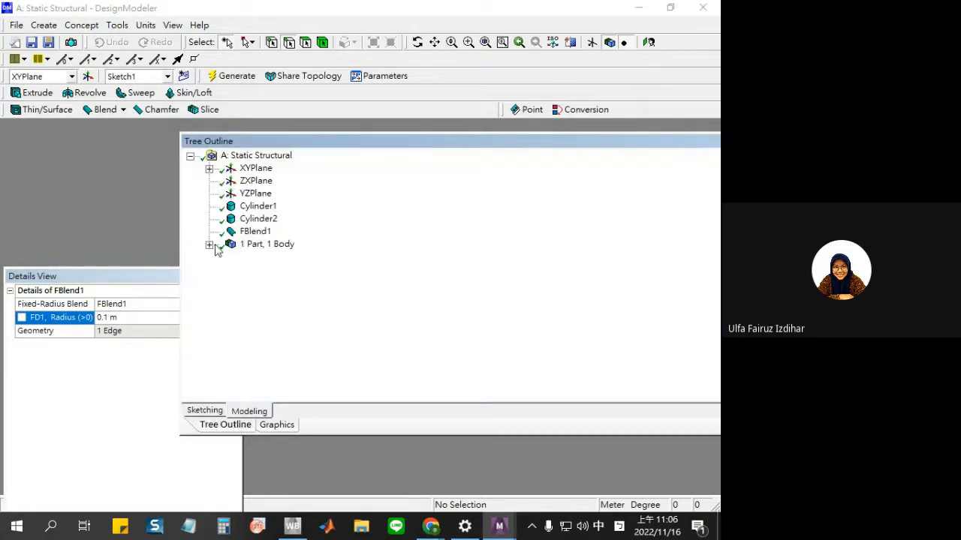
{"action": "right_click", "coordinate": [246, 233]}
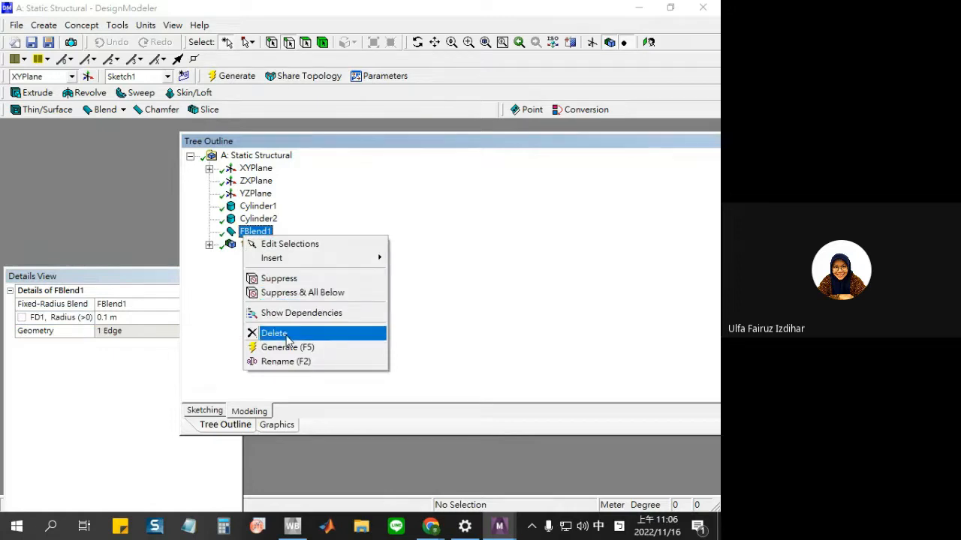
{"action": "left_click", "coordinate": [287, 335]}
{"action": "left_click", "coordinate": [305, 315]}
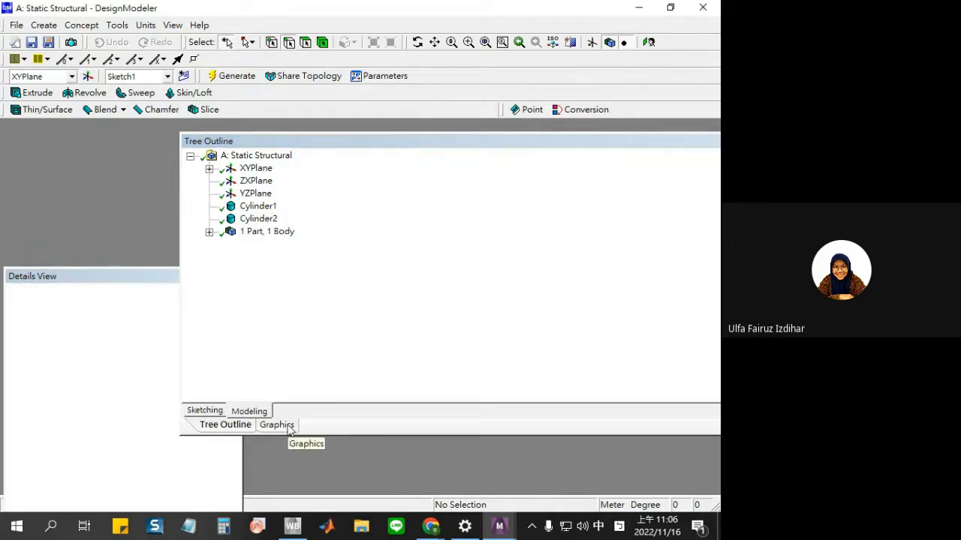
Add a 0.1 m Fixed Radius blend to the edge where the thin shaft meets the large cylinder and generate it
{"action": "left_click", "coordinate": [290, 425]}
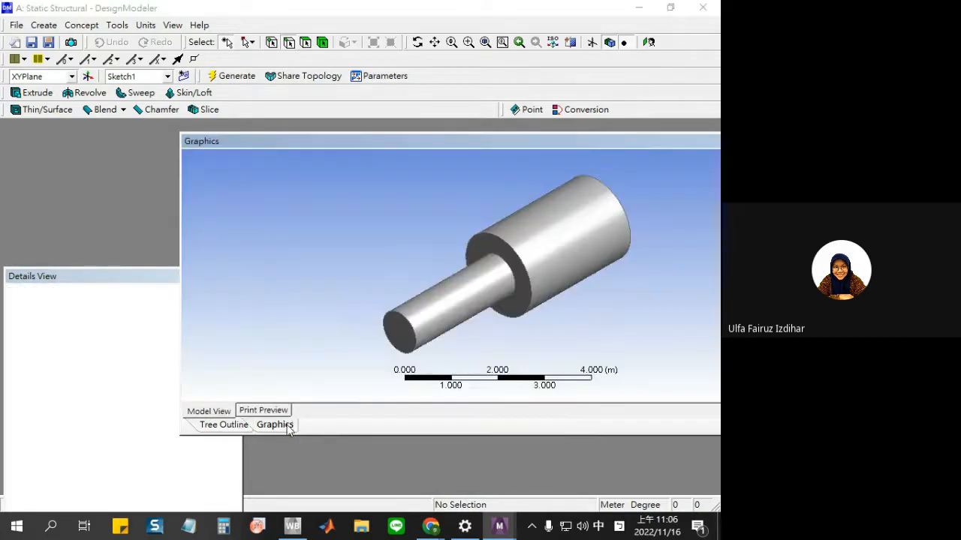
{"action": "left_click", "coordinate": [99, 112]}
{"action": "left_click", "coordinate": [124, 126]}
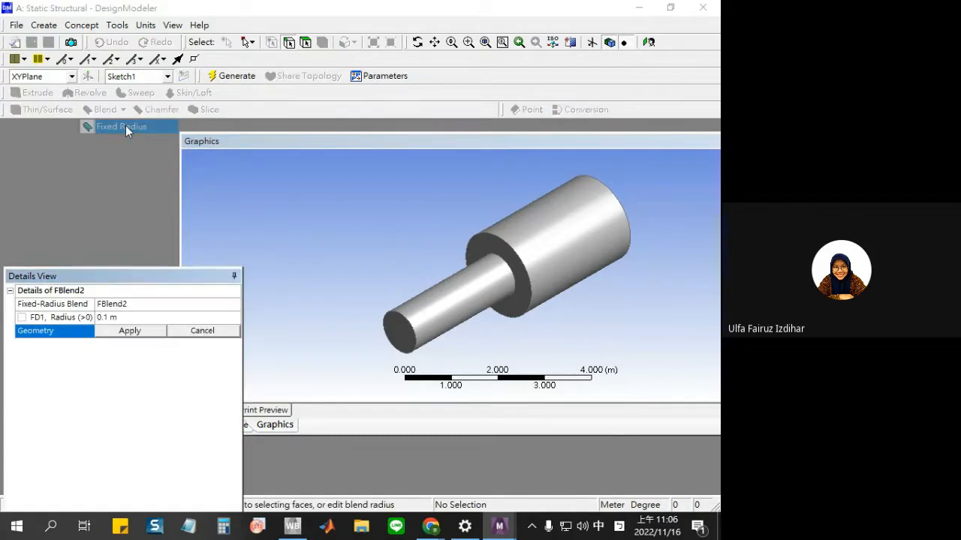
{"action": "left_click", "coordinate": [515, 283]}
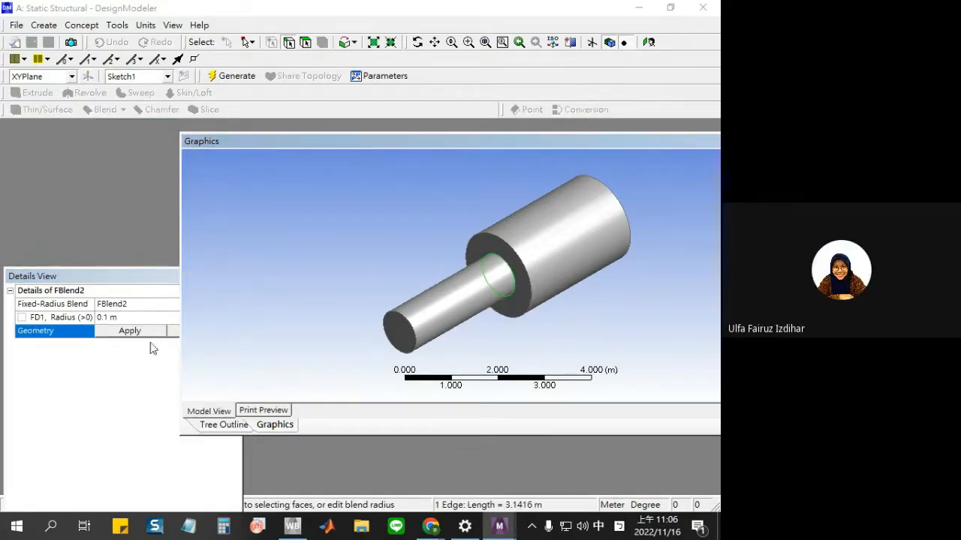
{"action": "left_click", "coordinate": [123, 334]}
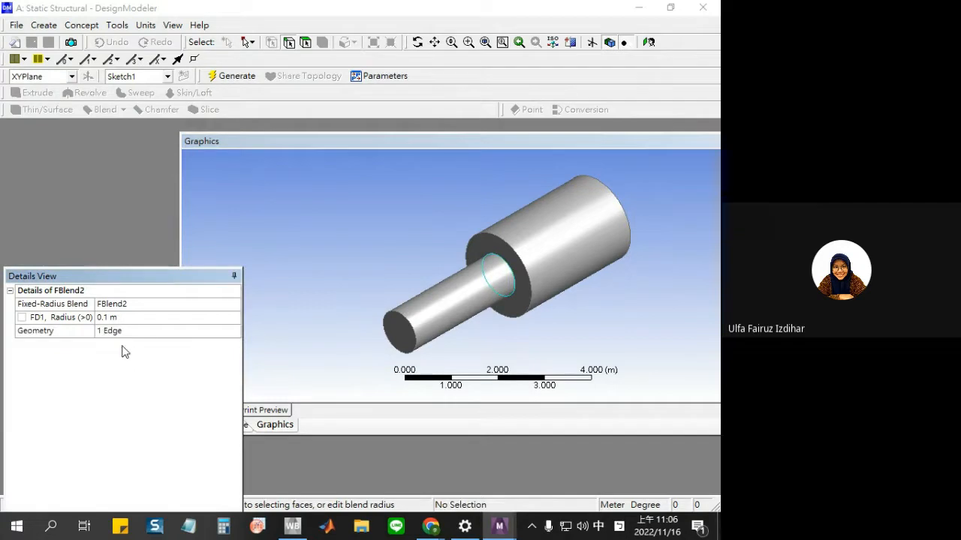
{"action": "left_click", "coordinate": [216, 82]}
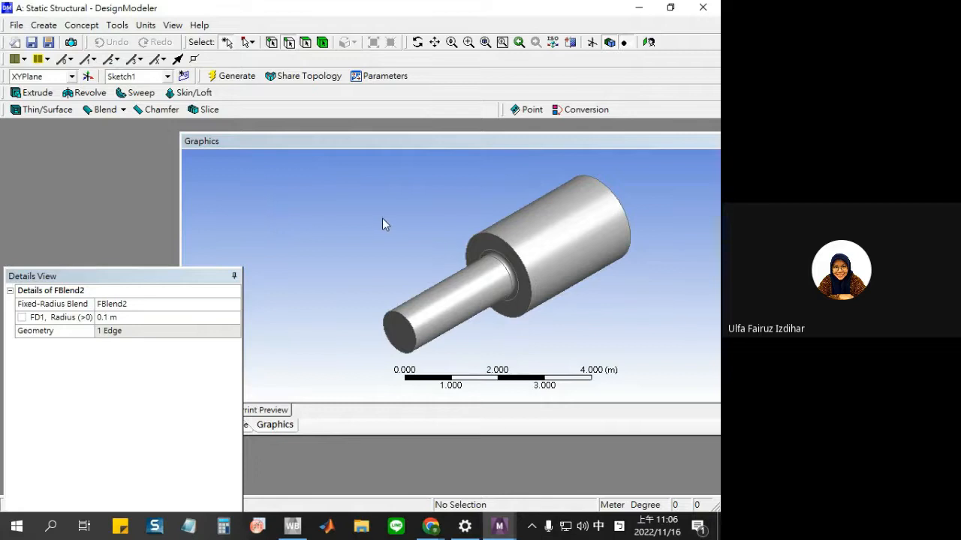
Set the radius of the blend between shaft and cylinder to 0.3 m and regenerate the geometry
{"action": "scroll", "coordinate": [553, 267], "scroll_direction": "up", "scroll_amount": 3}
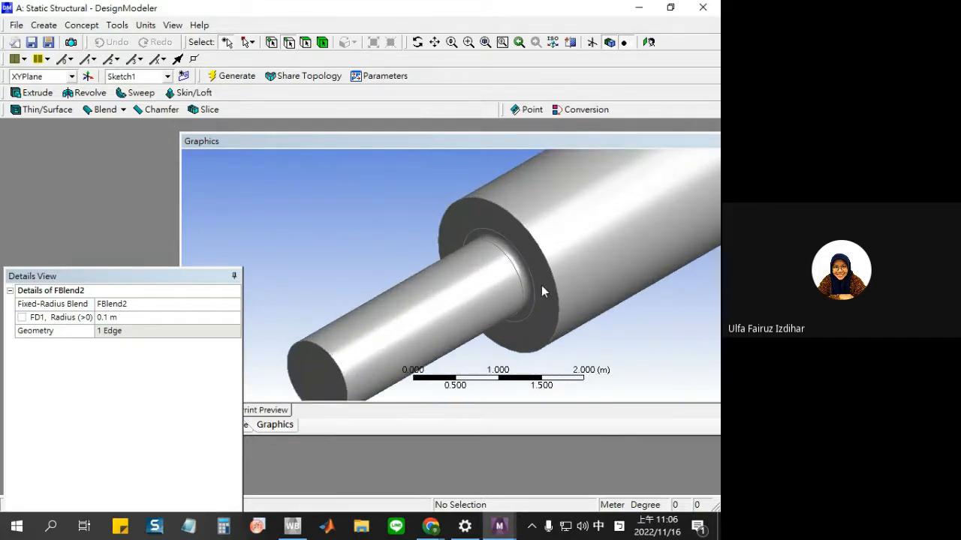
{"action": "left_click", "coordinate": [112, 318]}
{"action": "type", "text": "0.3"}
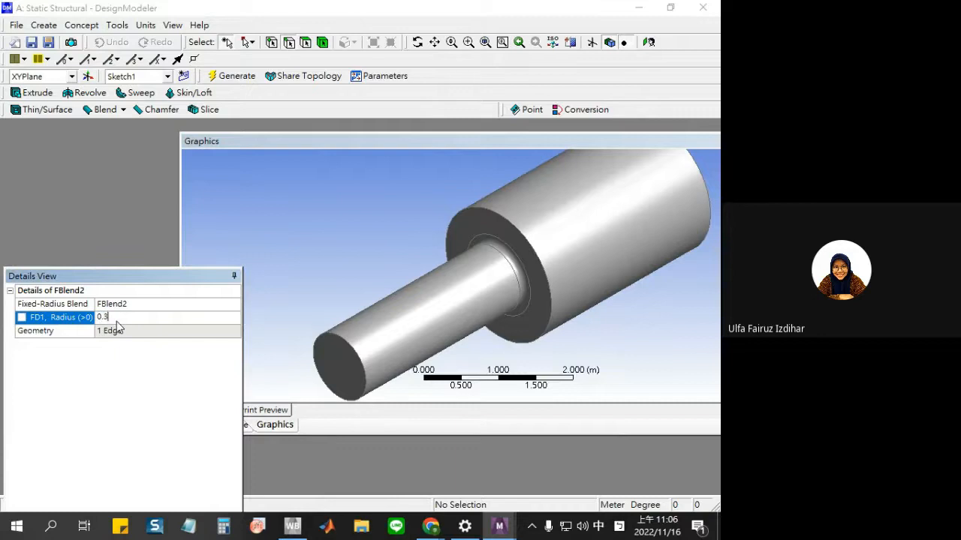
{"action": "key", "text": "Return"}
{"action": "left_click", "coordinate": [225, 77]}
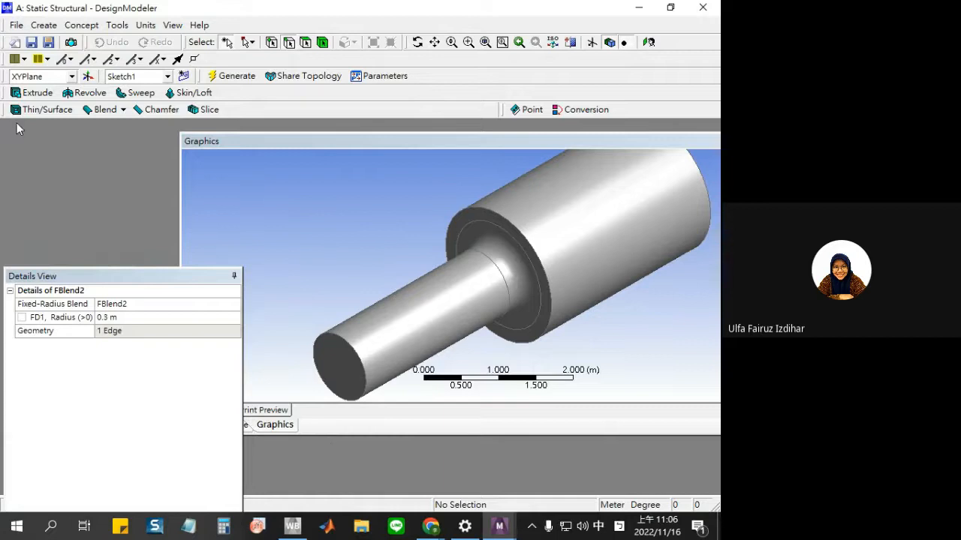
Return to Mechanical and update the model's geometry from its source
{"action": "left_click", "coordinate": [650, 9]}
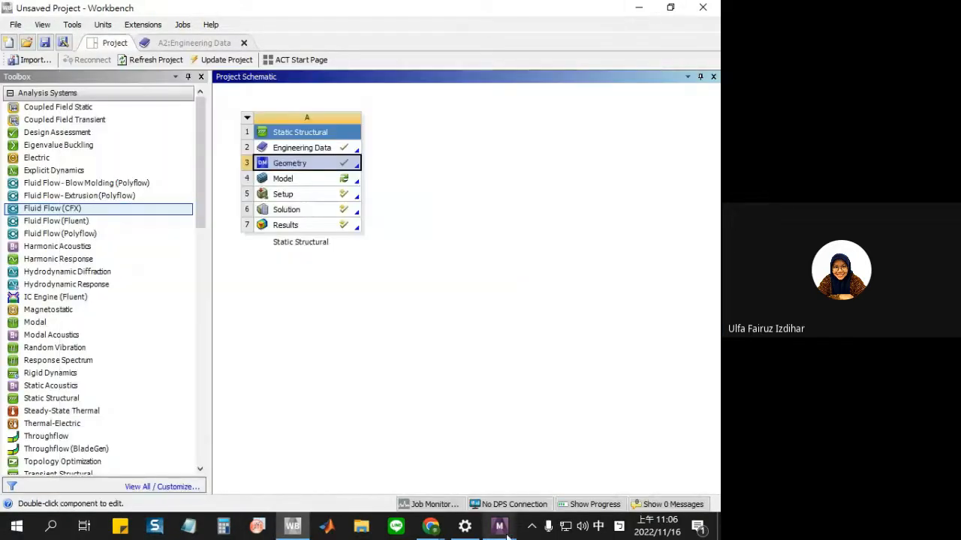
{"action": "left_click", "coordinate": [500, 527]}
{"action": "left_click", "coordinate": [481, 484]}
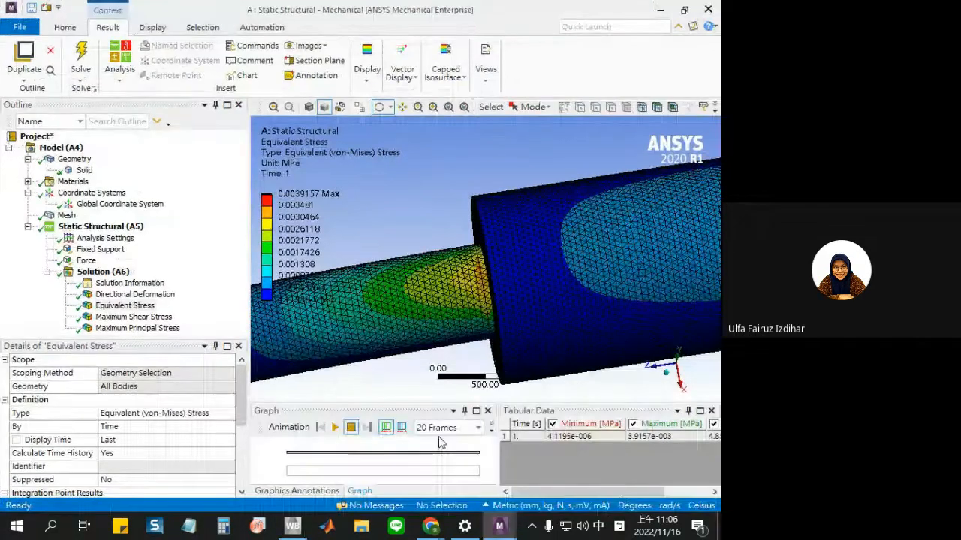
{"action": "left_click", "coordinate": [81, 161]}
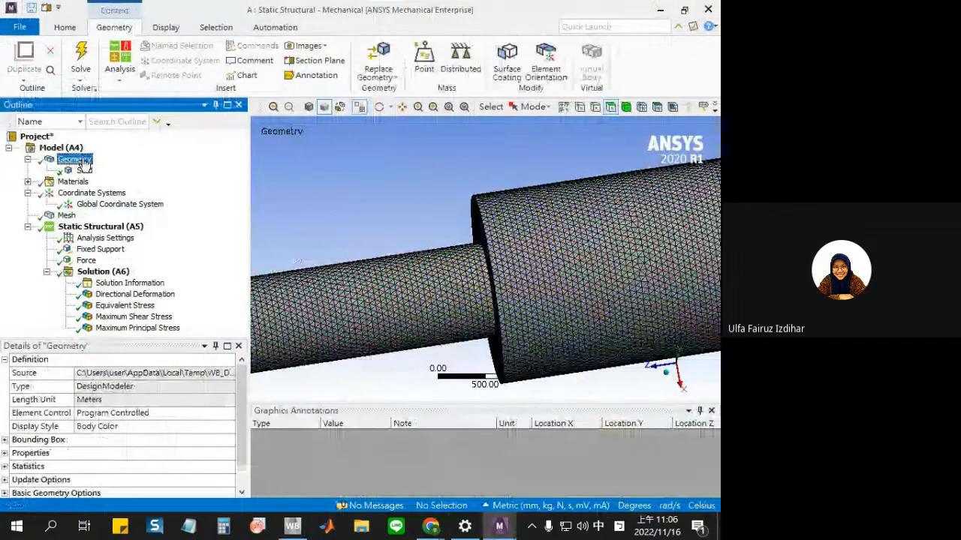
{"action": "right_click", "coordinate": [83, 163]}
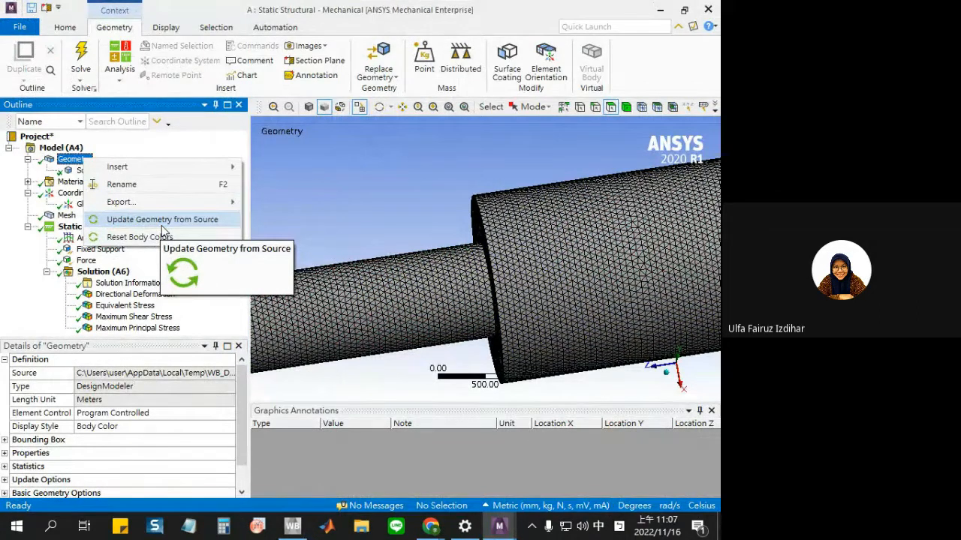
{"action": "left_click", "coordinate": [161, 220]}
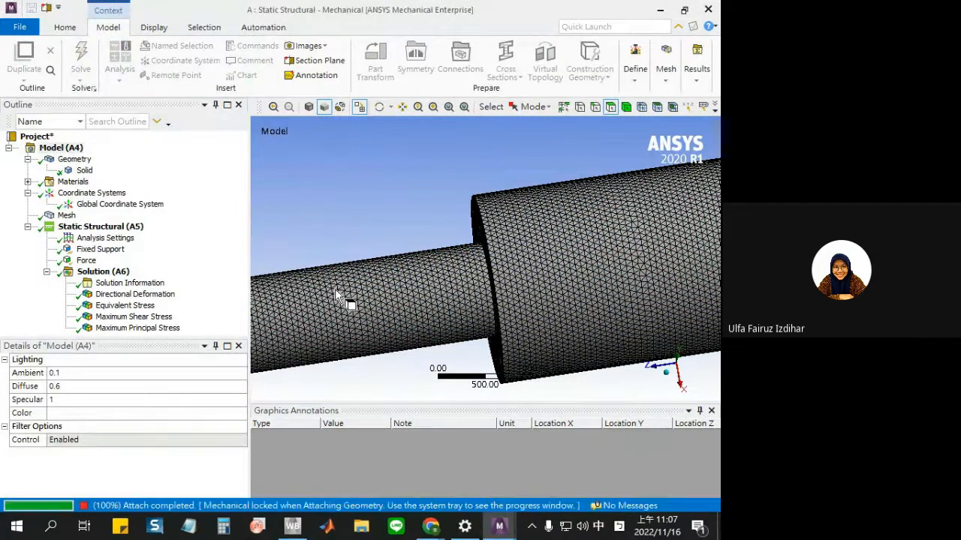
Check the blended shoulder on the updated model and solve the analysis again
{"action": "middle_click_drag", "start_coordinate": [463, 308], "coordinate": [520, 307]}
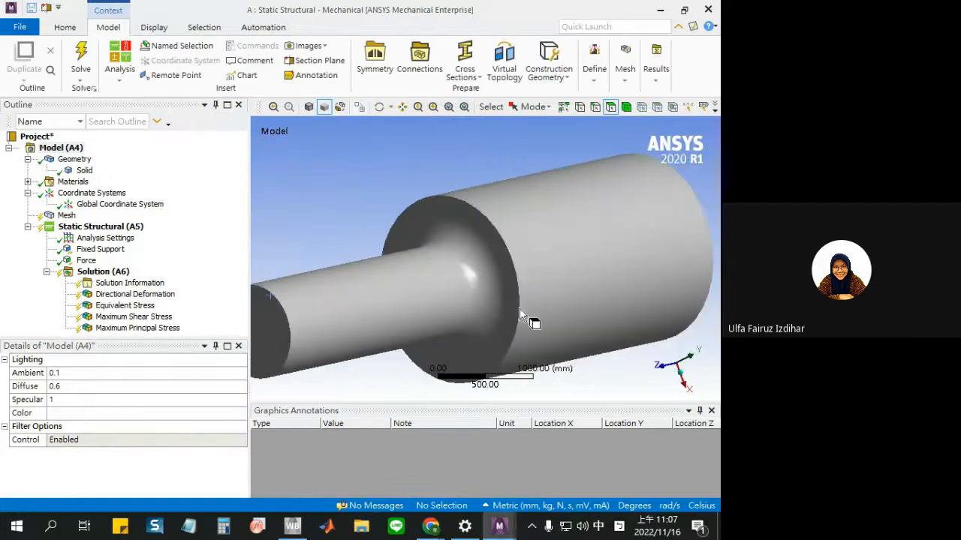
{"action": "scroll", "coordinate": [463, 320], "scroll_direction": "up", "scroll_amount": 3}
{"action": "scroll", "coordinate": [461, 318], "scroll_direction": "down", "scroll_amount": 3}
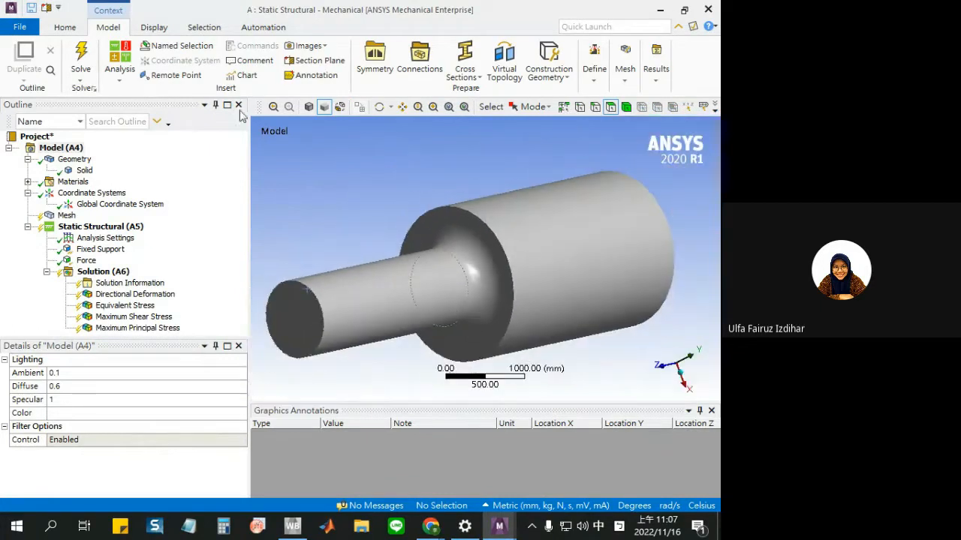
{"action": "left_click", "coordinate": [81, 58]}
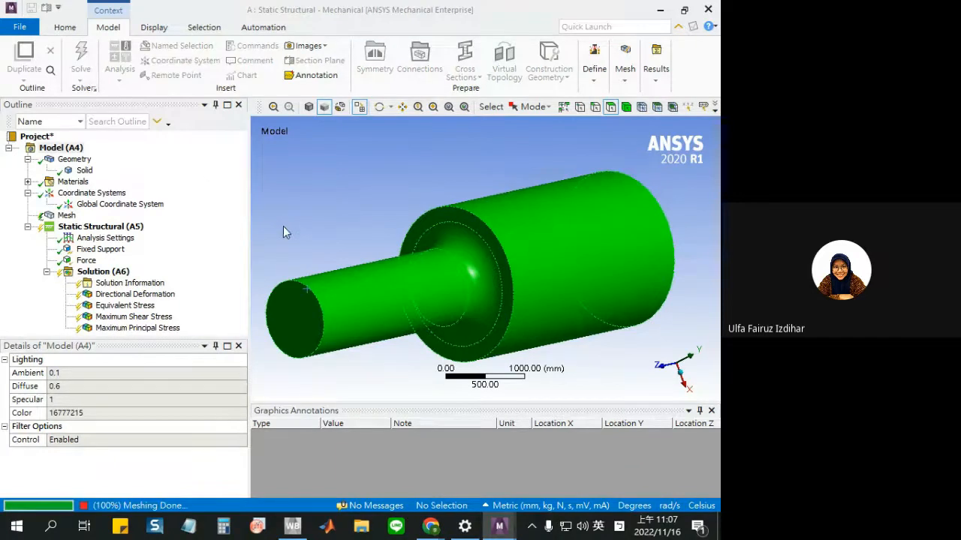
Show the Directional Deformation result of the re-solved model and examine it closely around the blended shoulder
{"action": "middle_click_drag", "start_coordinate": [451, 288], "coordinate": [457, 293]}
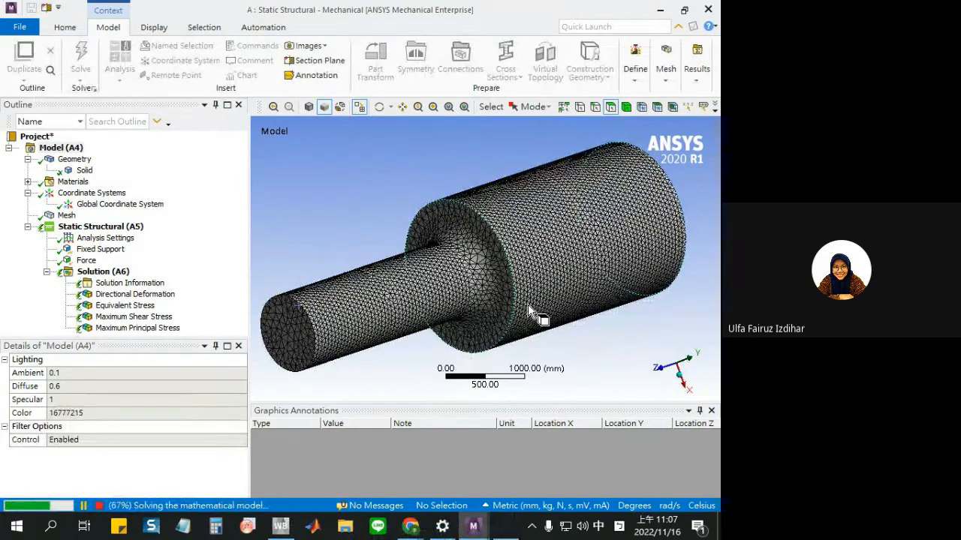
{"action": "left_click", "coordinate": [151, 294]}
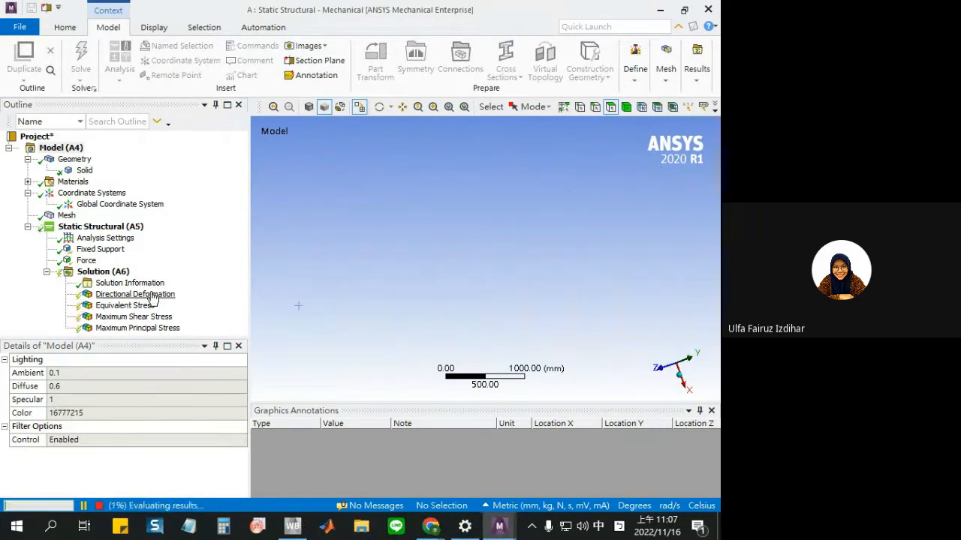
{"action": "left_click_drag", "start_coordinate": [375, 314], "coordinate": [422, 329]}
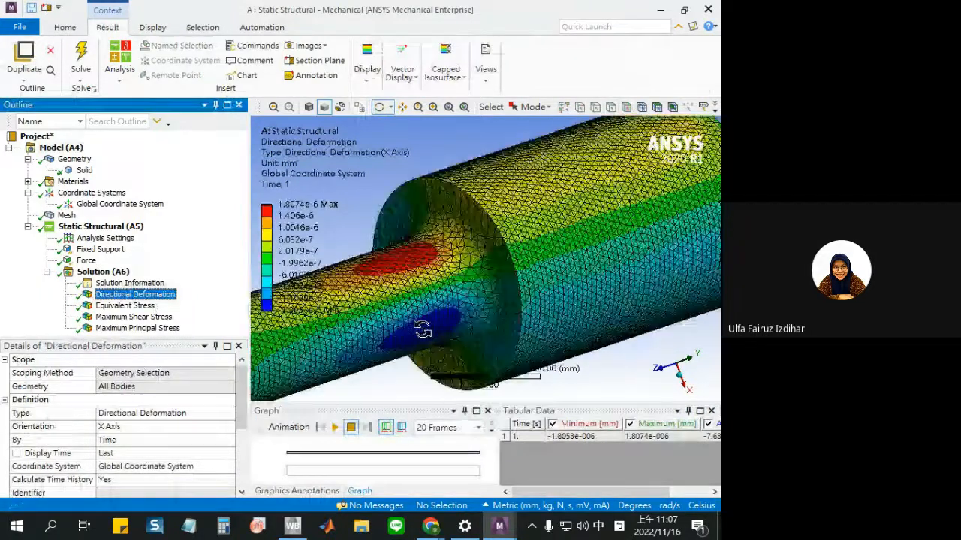
{"action": "scroll", "coordinate": [515, 331], "scroll_direction": "up", "scroll_amount": 5}
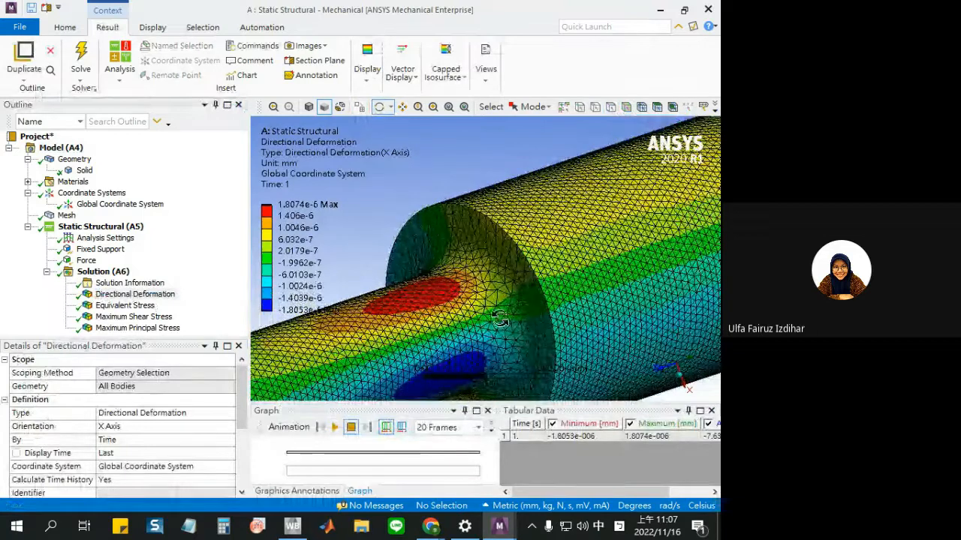
{"action": "middle_click_drag", "start_coordinate": [457, 307], "coordinate": [473, 328], "text": "ctrl"}
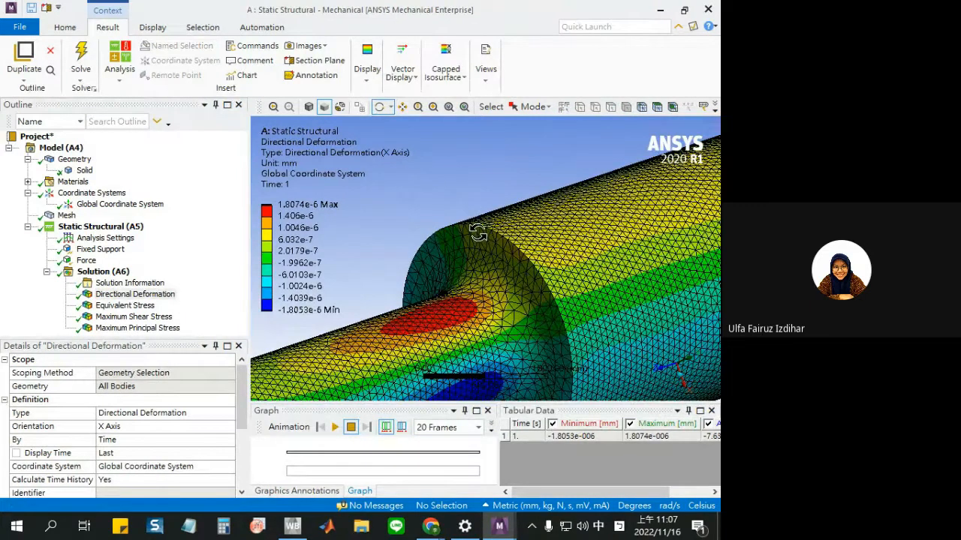
Examine the Equivalent Stress and Maximum Shear Stress results around the blended shoulder
{"action": "left_click", "coordinate": [153, 305]}
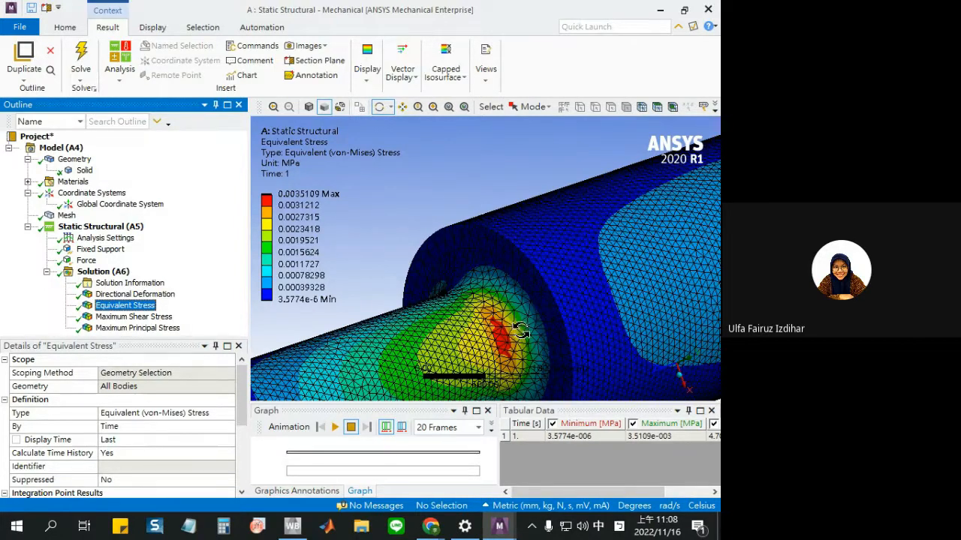
{"action": "mouse_move", "coordinate": [507, 537]}
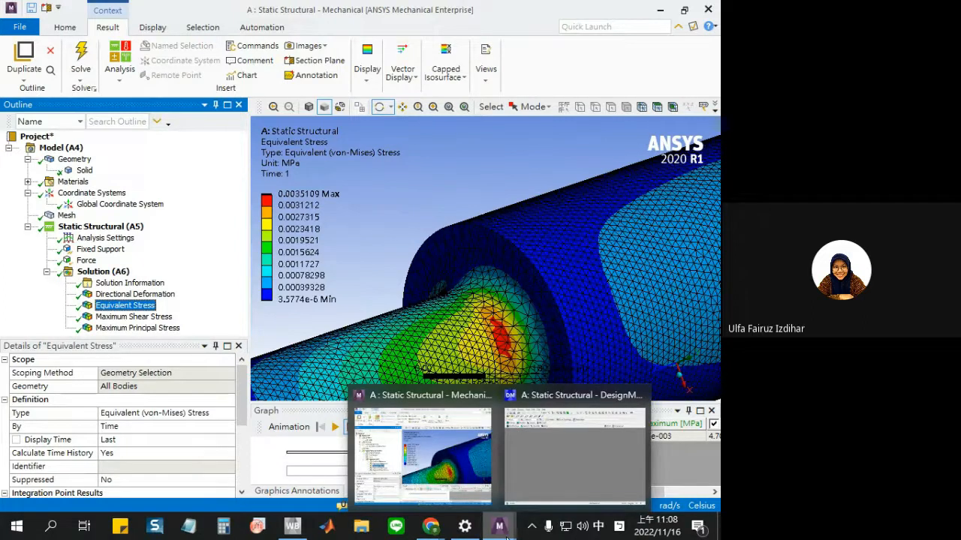
{"action": "left_click", "coordinate": [163, 317]}
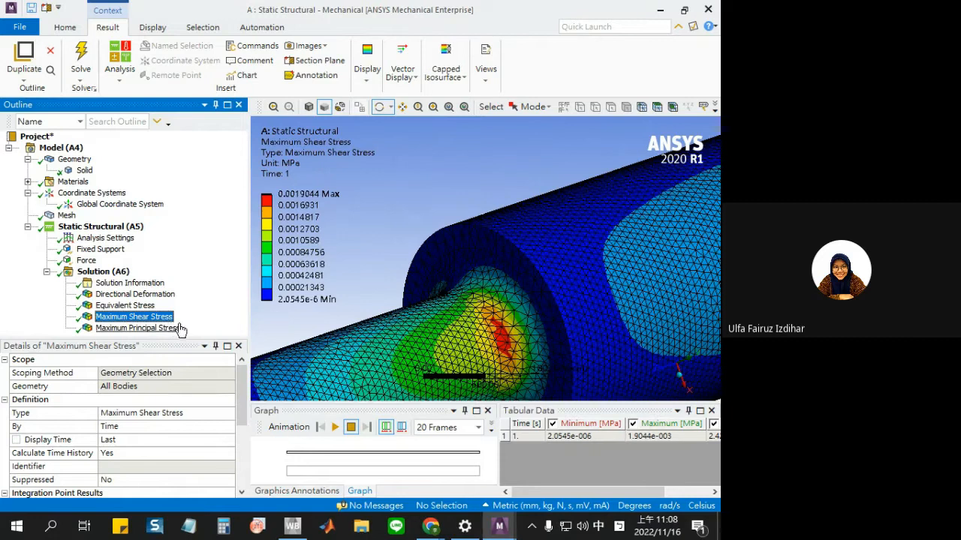
{"action": "scroll", "coordinate": [501, 357], "scroll_direction": "up", "scroll_amount": 1}
{"action": "scroll", "coordinate": [526, 362], "scroll_direction": "down", "scroll_amount": 2}
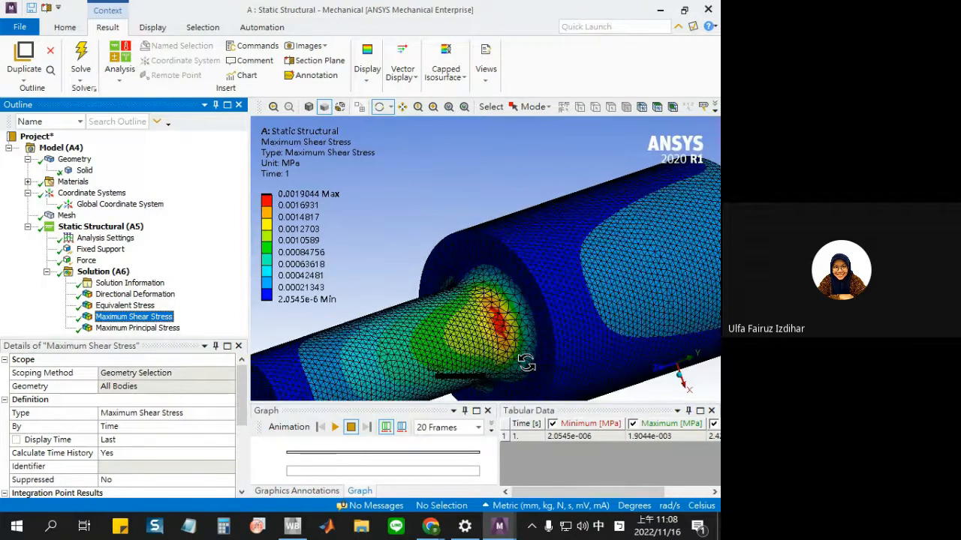
{"action": "scroll", "coordinate": [530, 361], "scroll_direction": "up", "scroll_amount": 1}
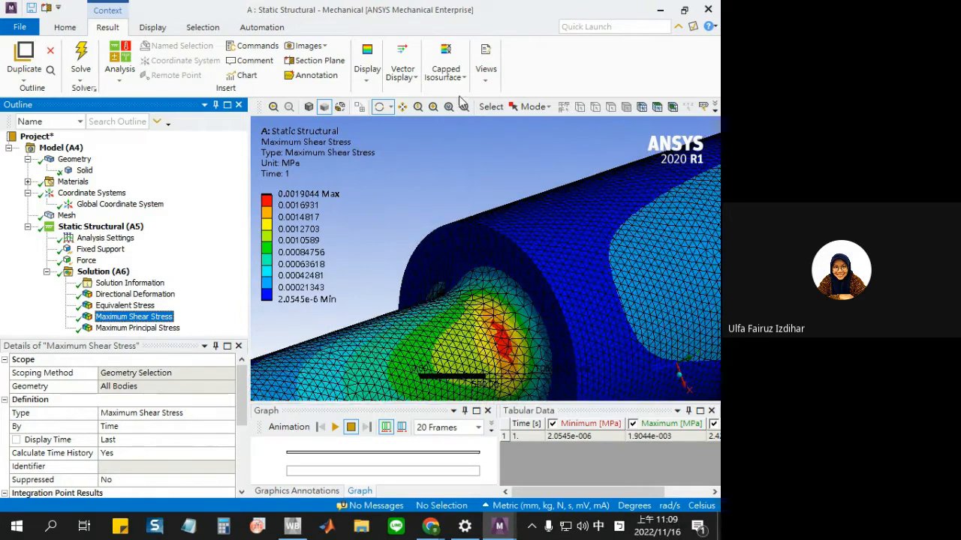
Compare the Maximum Principal Stress result with the Maximum Shear Stress result at the shoulder, ending on Maximum Principal Stress
{"action": "left_click", "coordinate": [168, 330]}
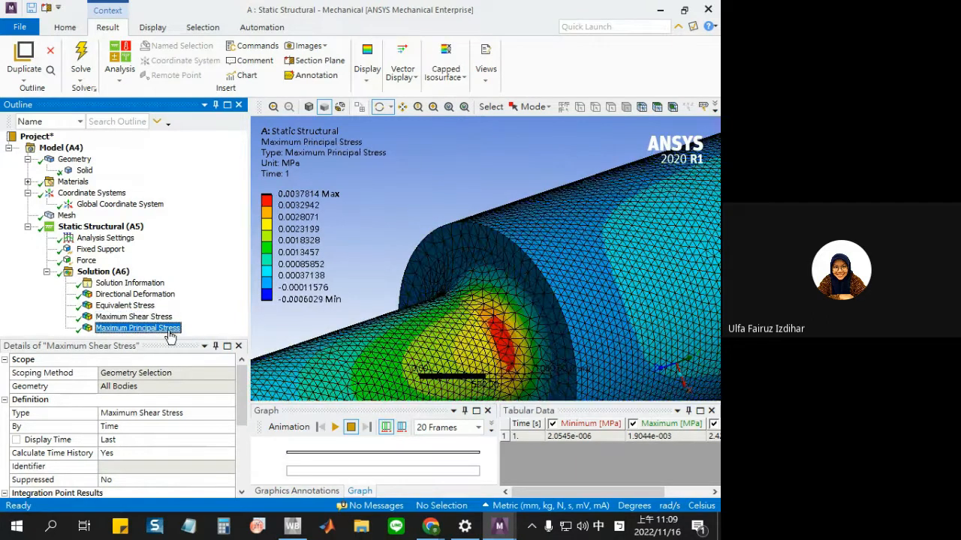
{"action": "left_click_drag", "start_coordinate": [528, 300], "coordinate": [538, 338]}
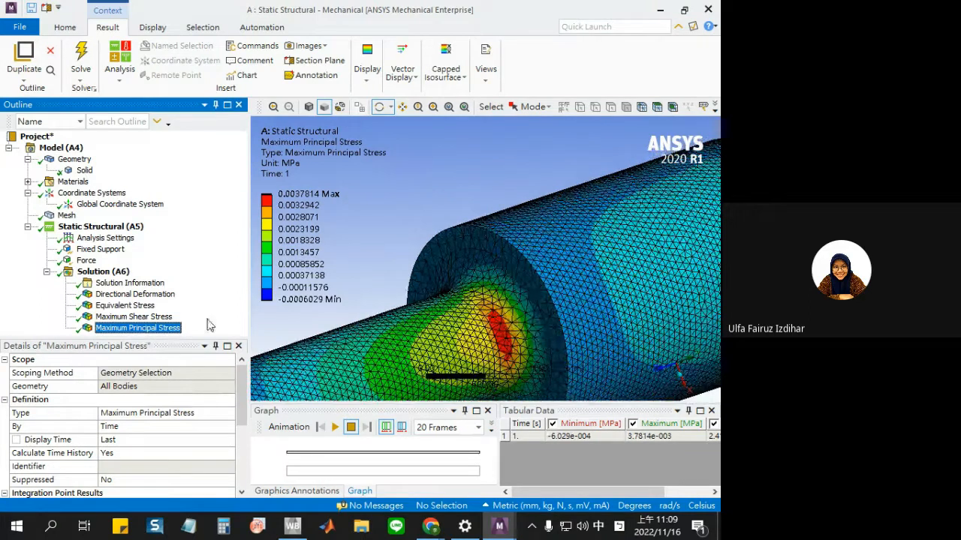
{"action": "left_click", "coordinate": [165, 319]}
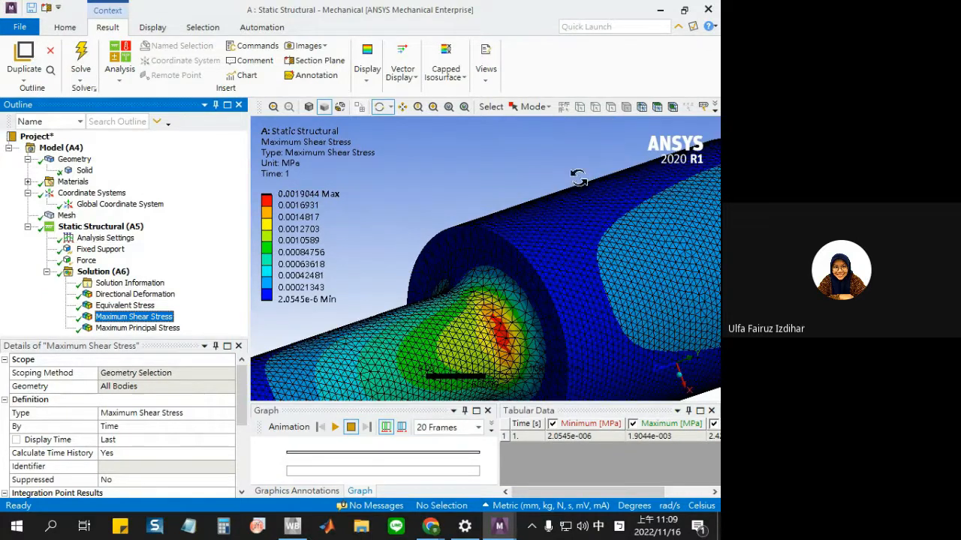
{"action": "left_click", "coordinate": [161, 328]}
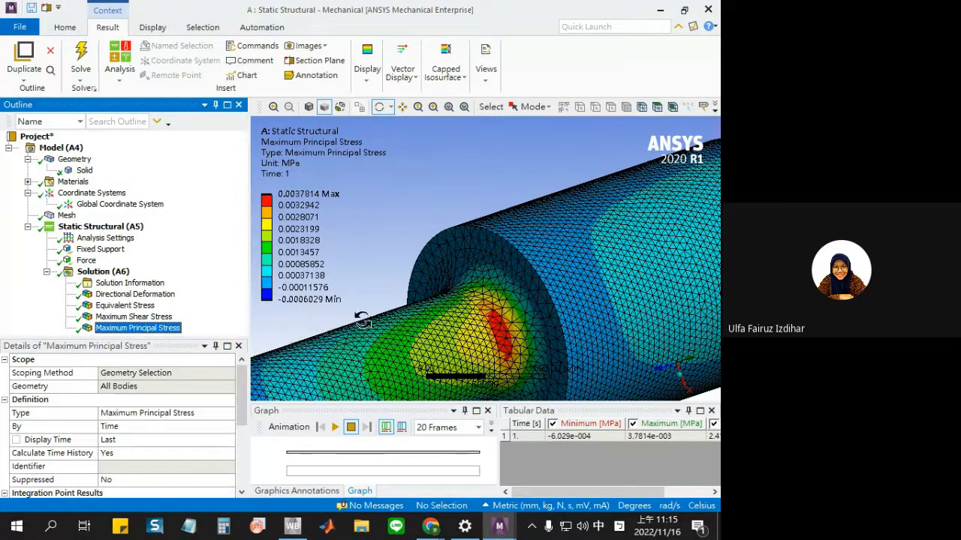
Switch to DesignModeler, view the whole blended shaft and display the geometry's feature tree
{"action": "left_click", "coordinate": [498, 532]}
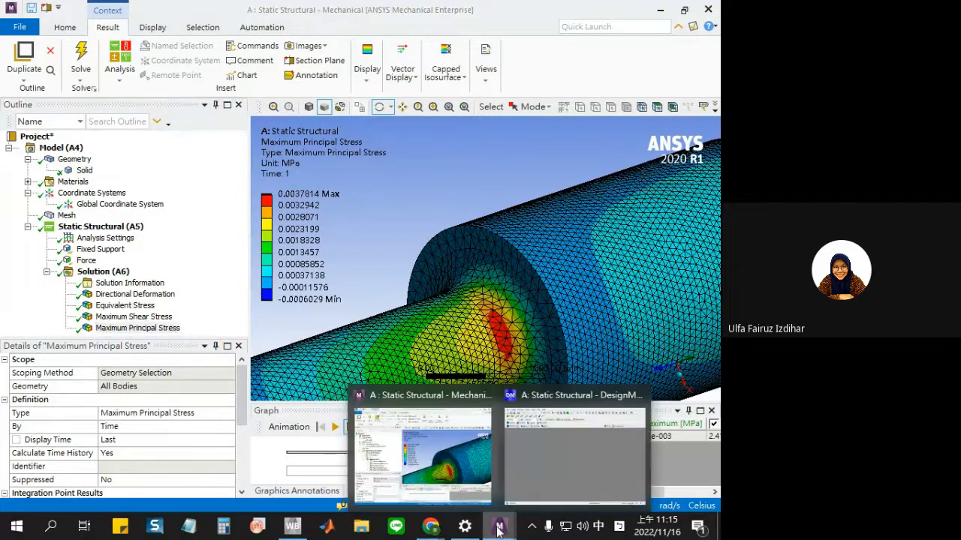
{"action": "left_click", "coordinate": [525, 476]}
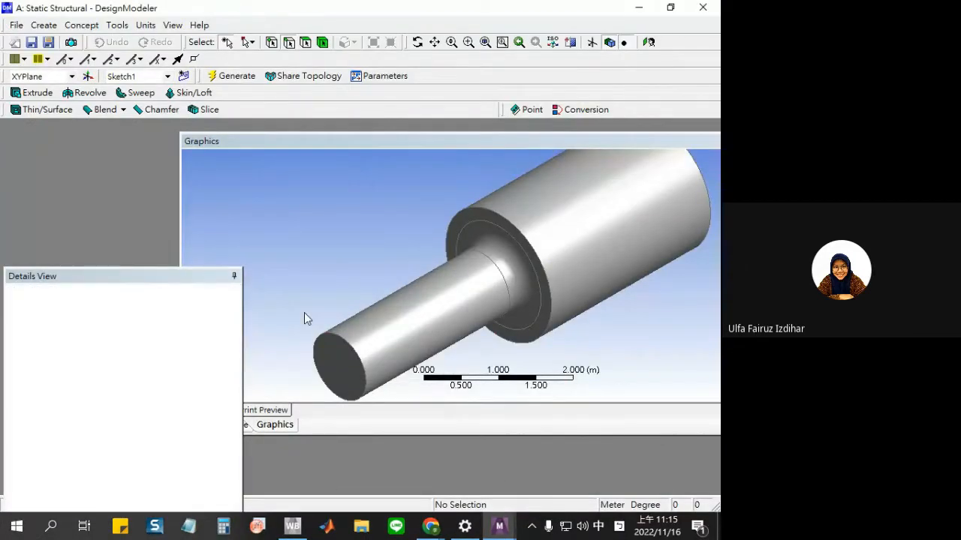
{"action": "left_click", "coordinate": [341, 274]}
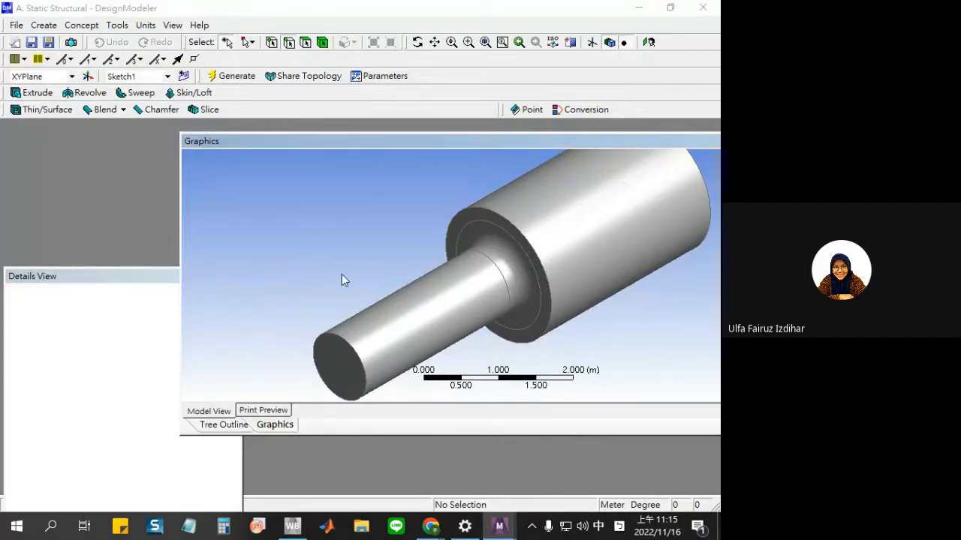
{"action": "scroll", "coordinate": [342, 274], "scroll_direction": "up", "scroll_amount": 1}
{"action": "scroll", "coordinate": [342, 274], "scroll_direction": "down", "scroll_amount": 3}
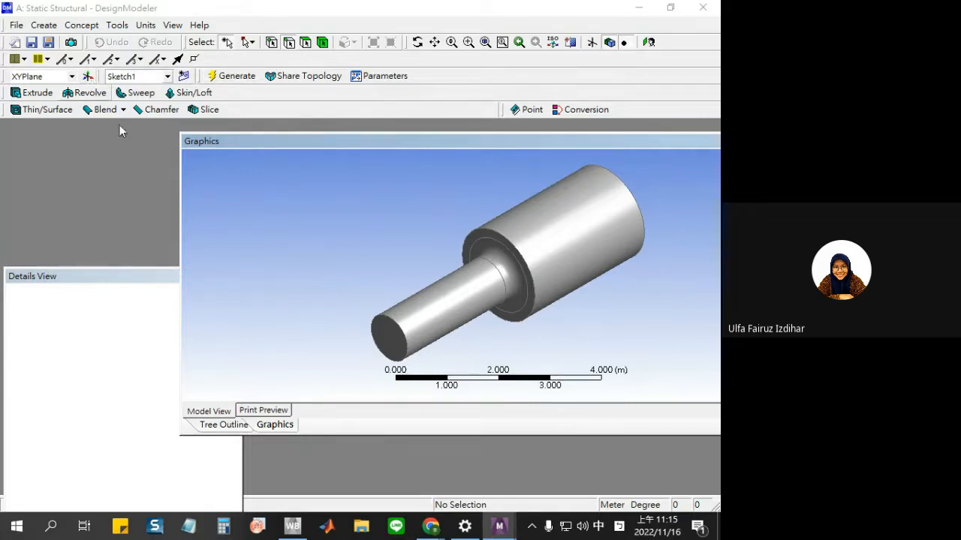
{"action": "left_click", "coordinate": [230, 425]}
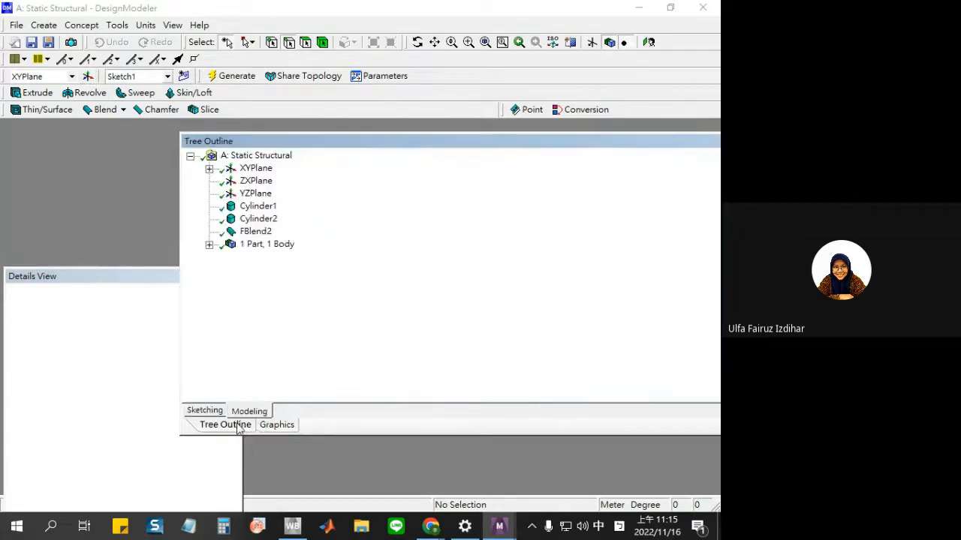
Detach the tree outline from the graphics window, then reposition and narrow it so the model is visible
{"action": "left_click", "coordinate": [255, 180]}
{"action": "left_click_drag", "start_coordinate": [244, 424], "coordinate": [109, 240]}
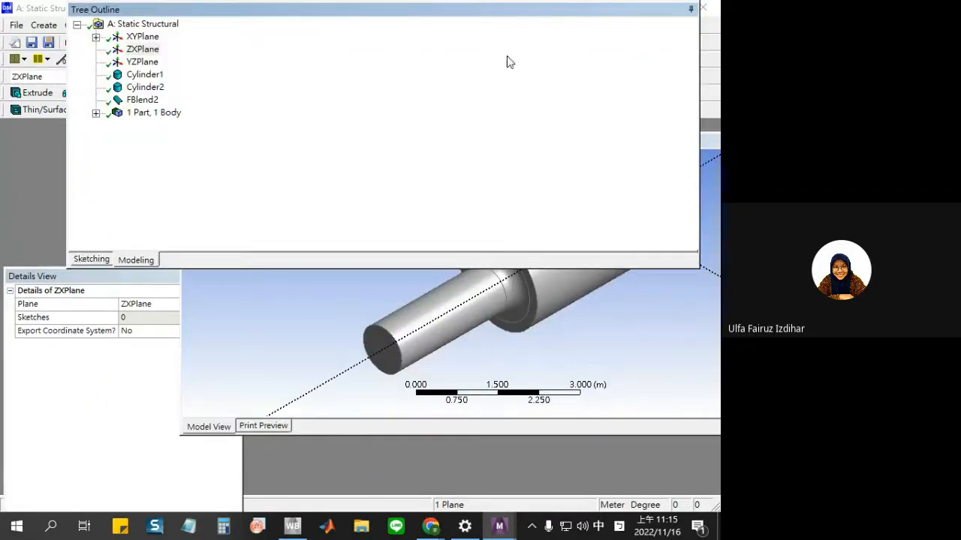
{"action": "left_click_drag", "start_coordinate": [520, 10], "coordinate": [477, 81]}
{"action": "left_click_drag", "start_coordinate": [650, 165], "coordinate": [240, 164]}
Compare the orientation of the ZX and YZ planes on the model and select ZXPlane
{"action": "left_click", "coordinate": [97, 122]}
{"action": "left_click", "coordinate": [88, 135]}
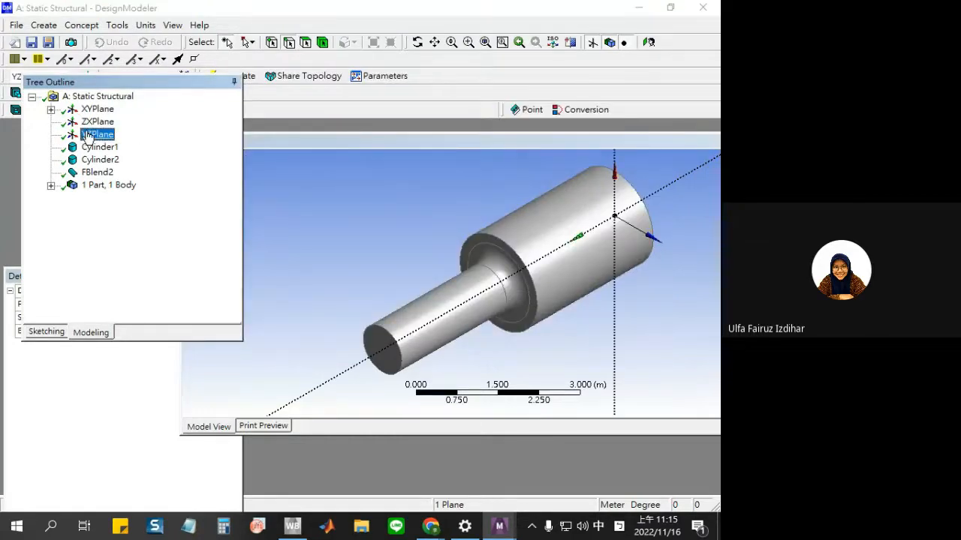
{"action": "left_click", "coordinate": [96, 122]}
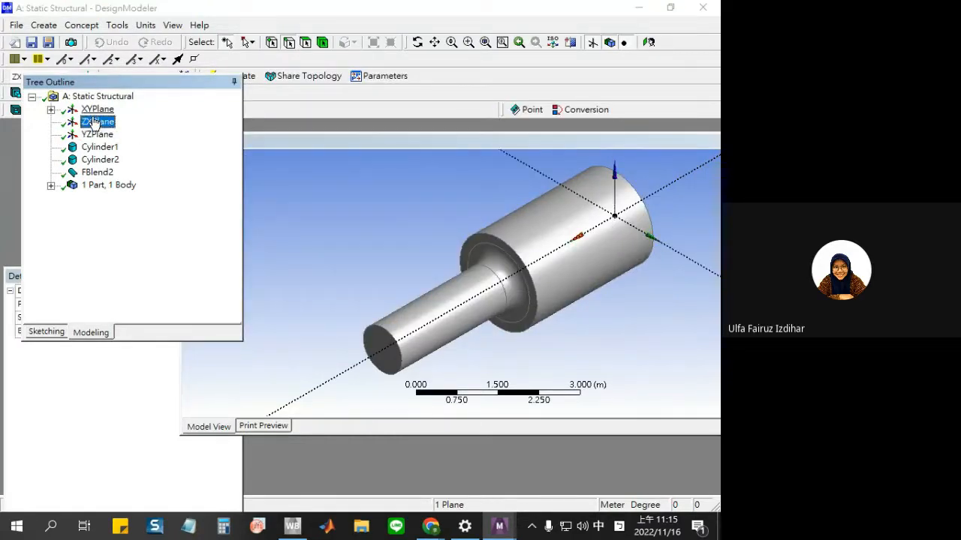
{"action": "scroll", "coordinate": [586, 322], "scroll_direction": "up", "scroll_amount": 3}
{"action": "scroll", "coordinate": [595, 319], "scroll_direction": "down", "scroll_amount": 4}
{"action": "mouse_move", "coordinate": [596, 319]}
{"action": "middle_mouse_down"}
{"action": "mouse_move", "coordinate": [596, 328]}
{"action": "mouse_move", "coordinate": [590, 322]}
{"action": "middle_mouse_up"}
{"action": "left_click", "coordinate": [105, 125]}
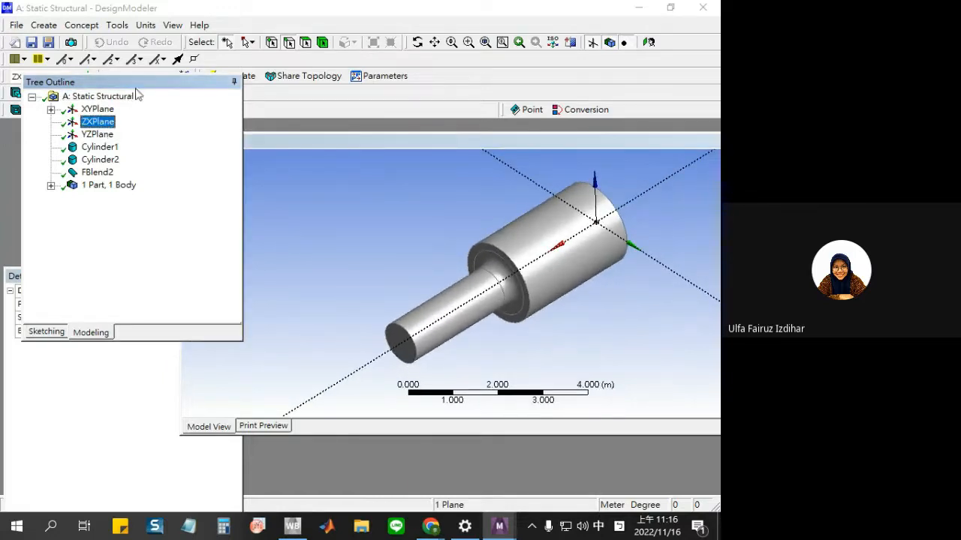
Move the tree outline clear of the sketch controls and create a new sketch on ZXPlane
{"action": "left_click_drag", "start_coordinate": [137, 85], "coordinate": [129, 135]}
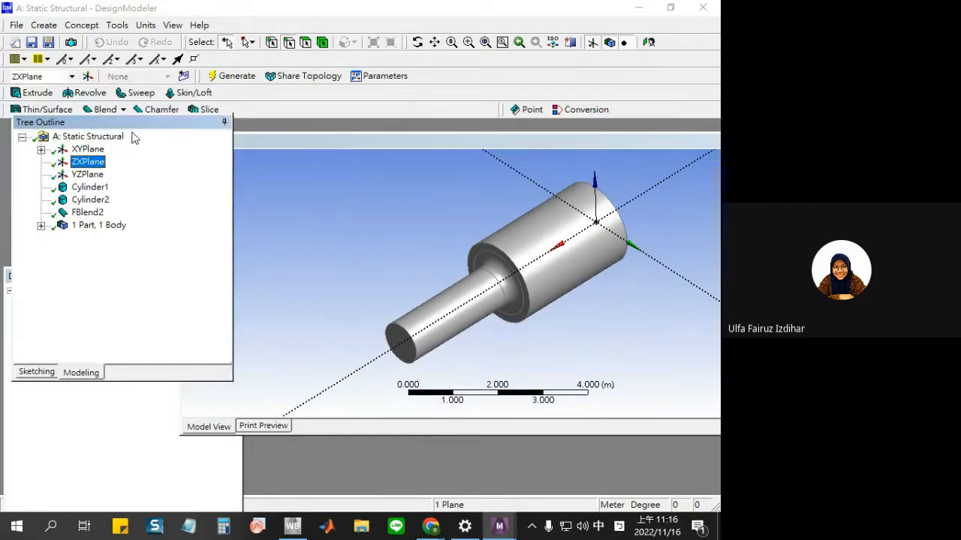
{"action": "left_click", "coordinate": [185, 78]}
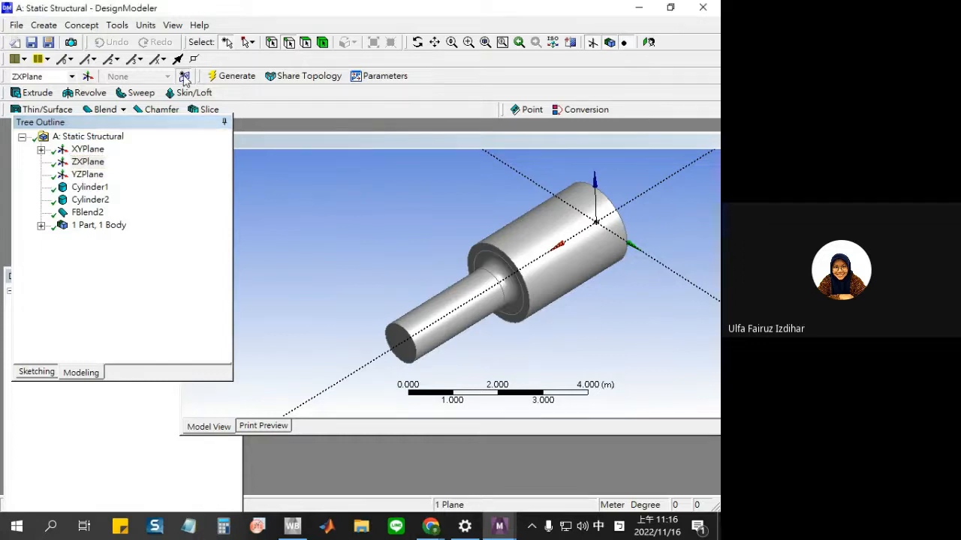
{"action": "left_click", "coordinate": [105, 175]}
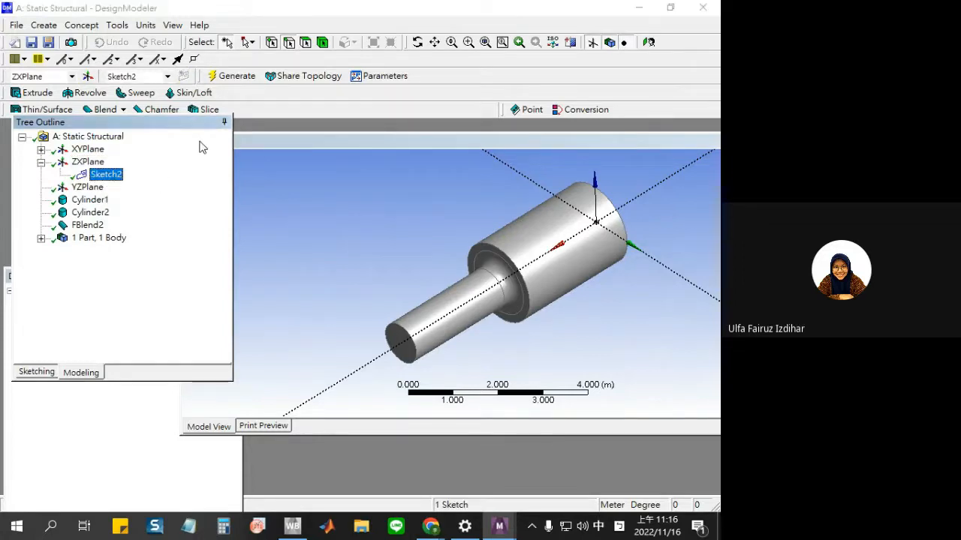
{"action": "left_click_drag", "start_coordinate": [207, 136], "coordinate": [208, 136]}
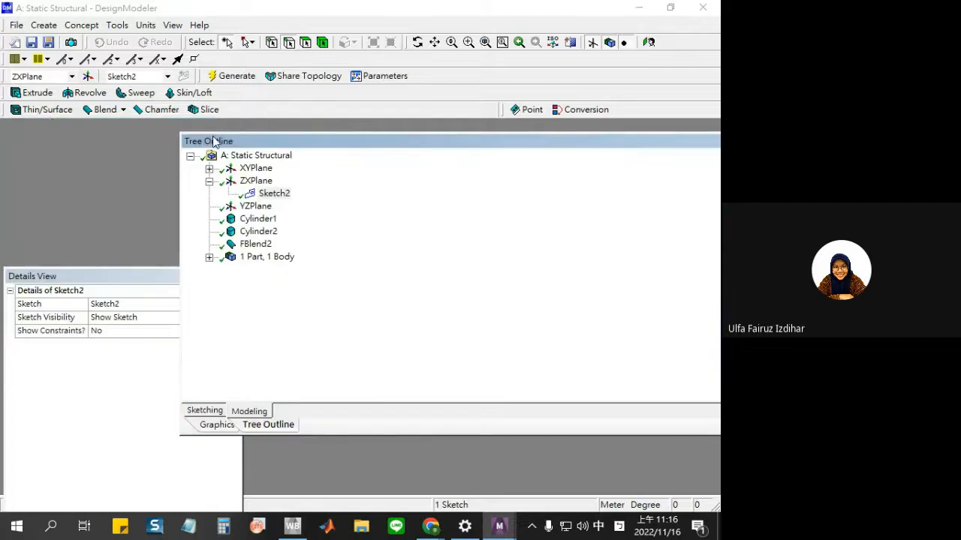
{"action": "left_click", "coordinate": [103, 275]}
{"action": "left_click", "coordinate": [294, 369]}
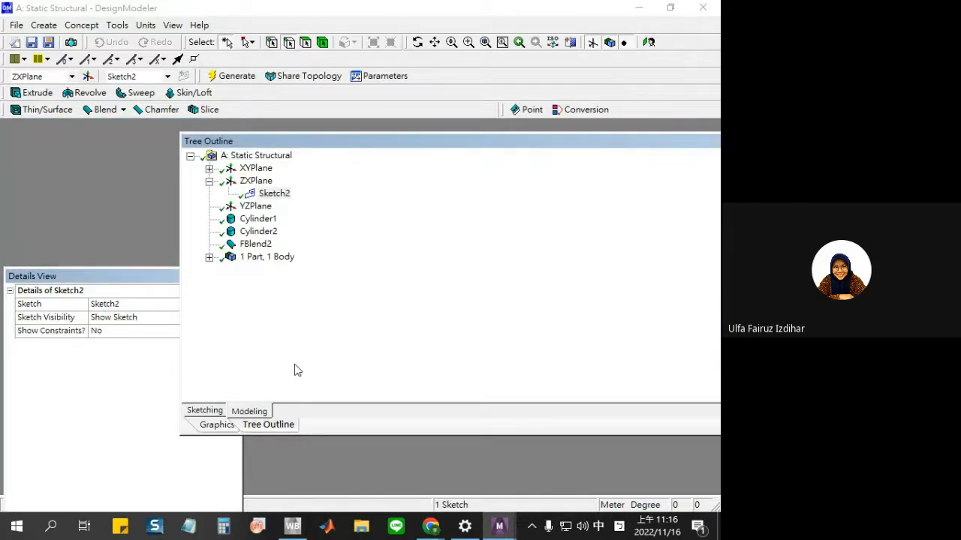
{"action": "left_click", "coordinate": [222, 424]}
{"action": "left_click", "coordinate": [267, 427]}
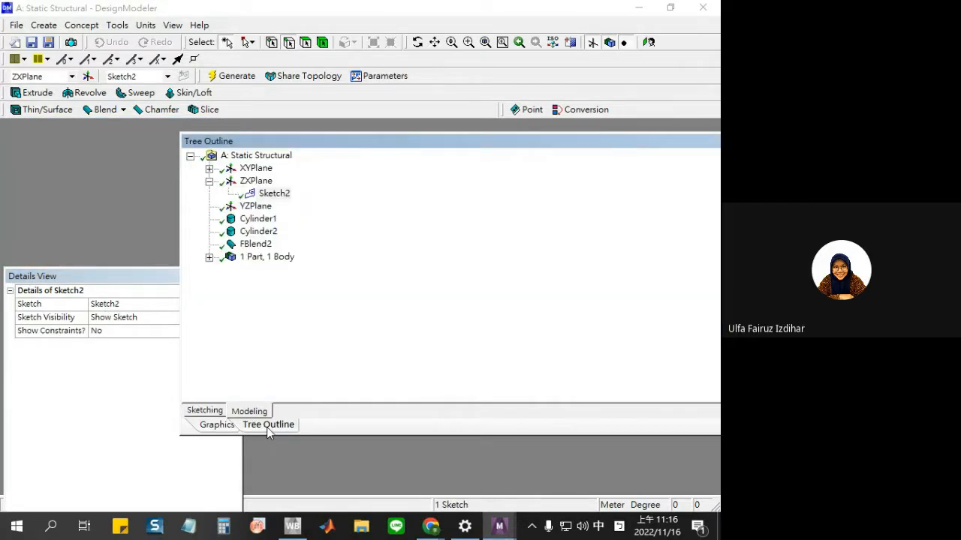
Float the tree outline outside the graphics window again, narrow it, and select Sketch2 under ZXPlane
{"action": "left_click_drag", "start_coordinate": [266, 427], "coordinate": [100, 256]}
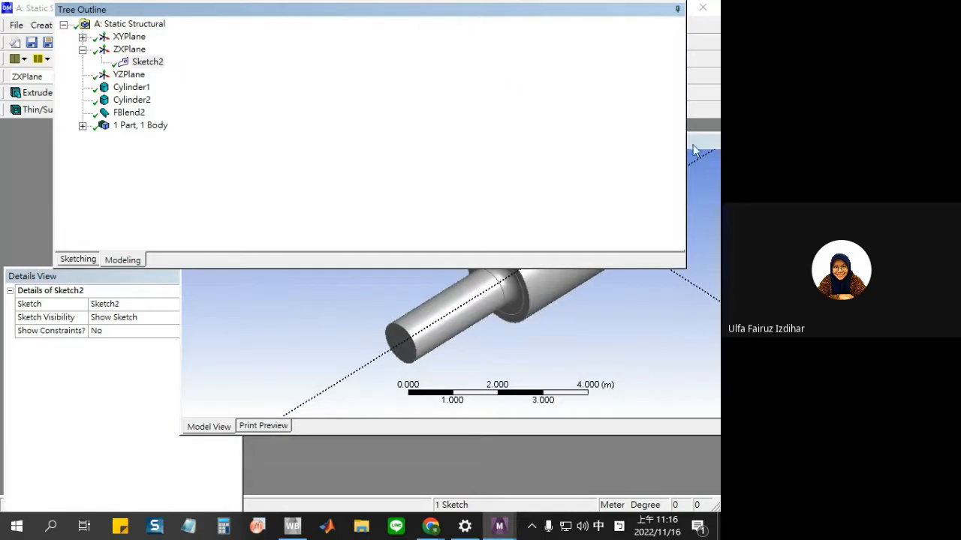
{"action": "left_click_drag", "start_coordinate": [685, 147], "coordinate": [240, 146]}
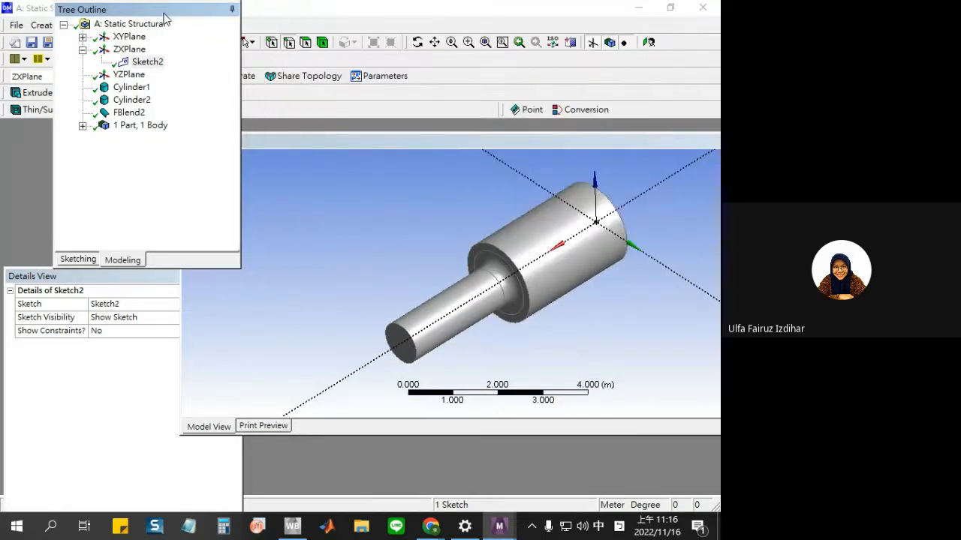
{"action": "left_click_drag", "start_coordinate": [165, 11], "coordinate": [147, 62]}
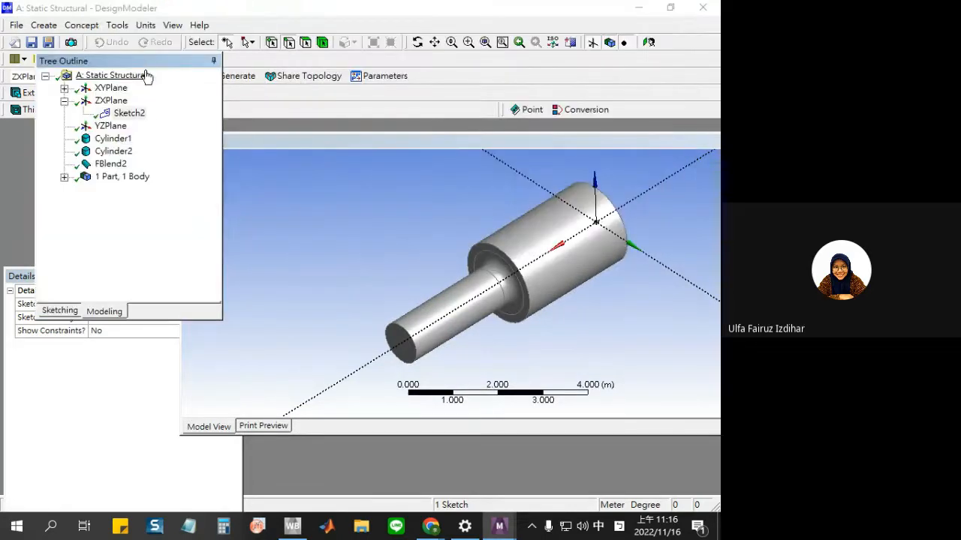
{"action": "left_click", "coordinate": [143, 120]}
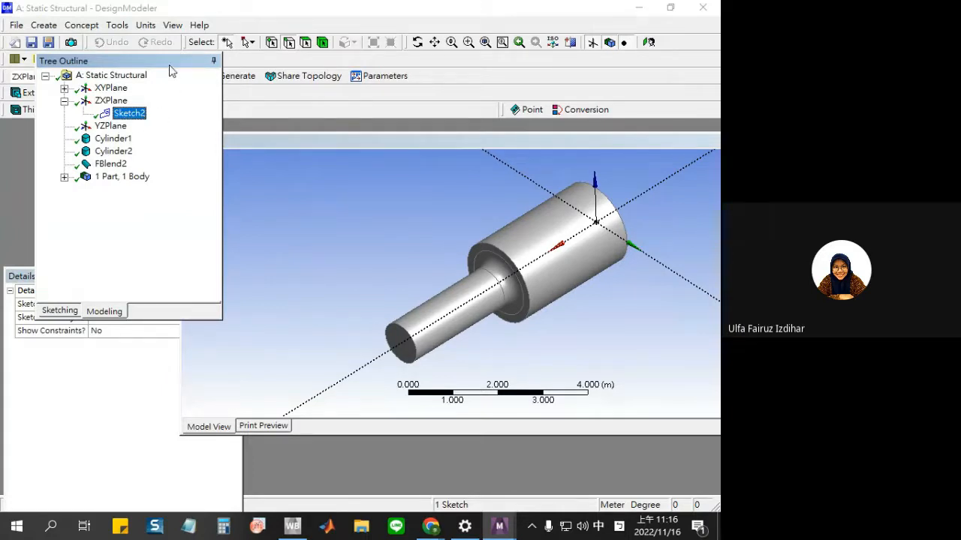
{"action": "left_click_drag", "start_coordinate": [170, 64], "coordinate": [164, 127]}
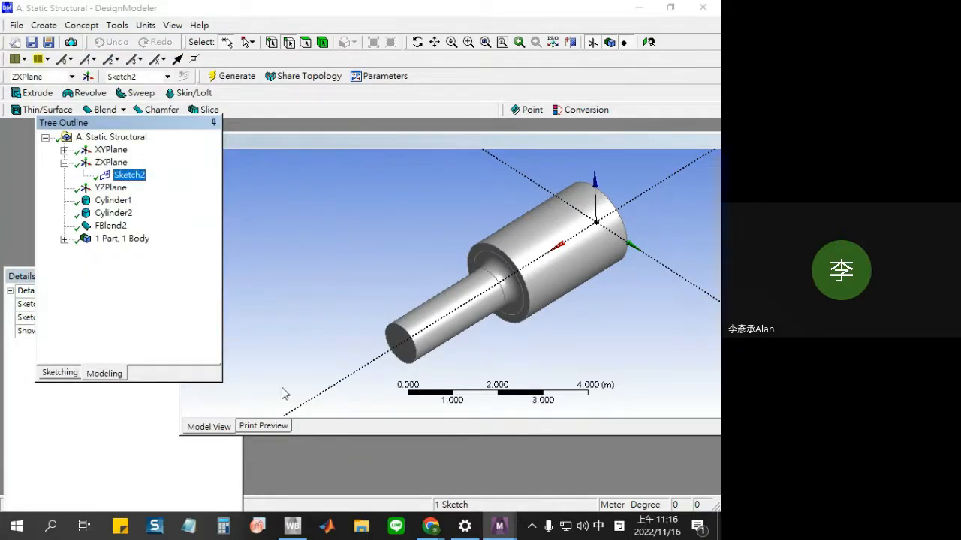
Sketch a circle of about 0.47 m diameter on the narrow cylinder's axis near its free end
{"action": "left_click", "coordinate": [60, 372]}
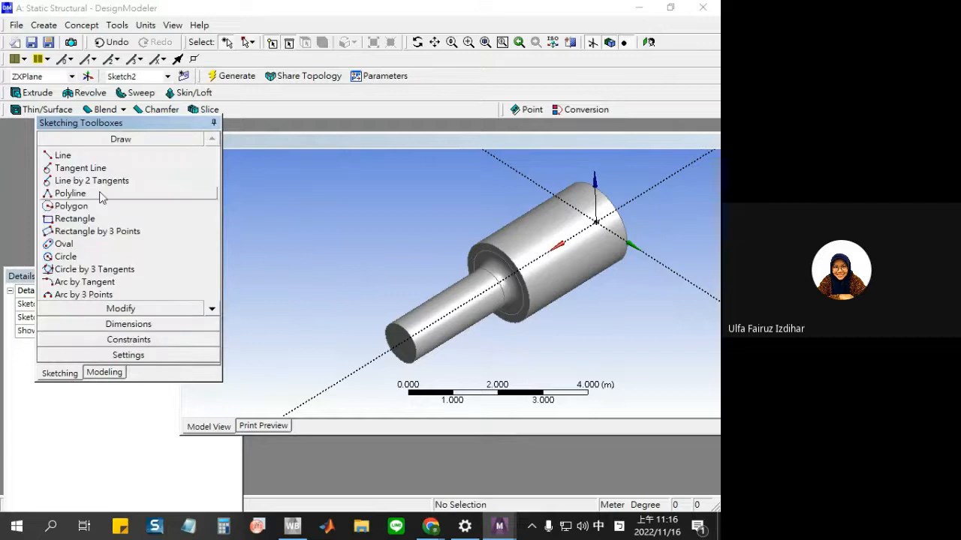
{"action": "left_click", "coordinate": [73, 257]}
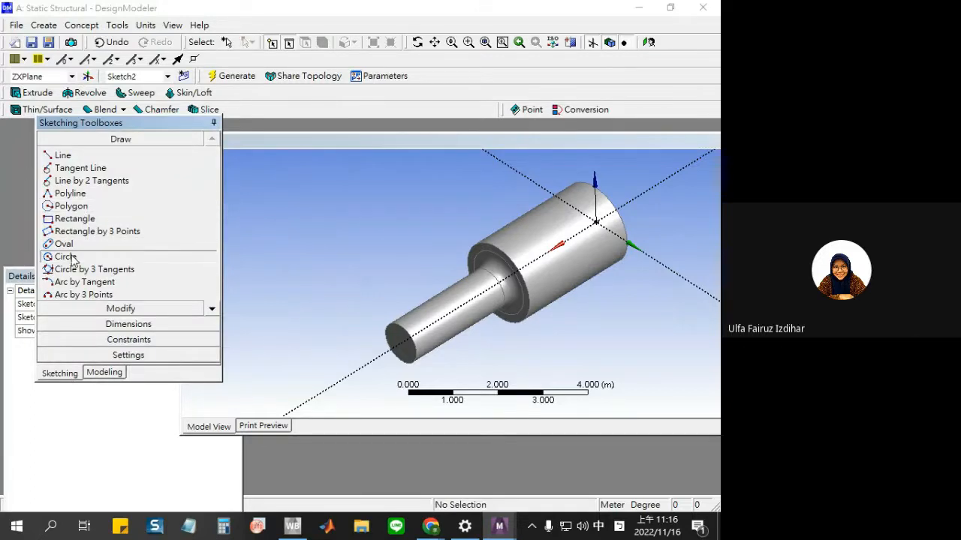
{"action": "left_click", "coordinate": [433, 330]}
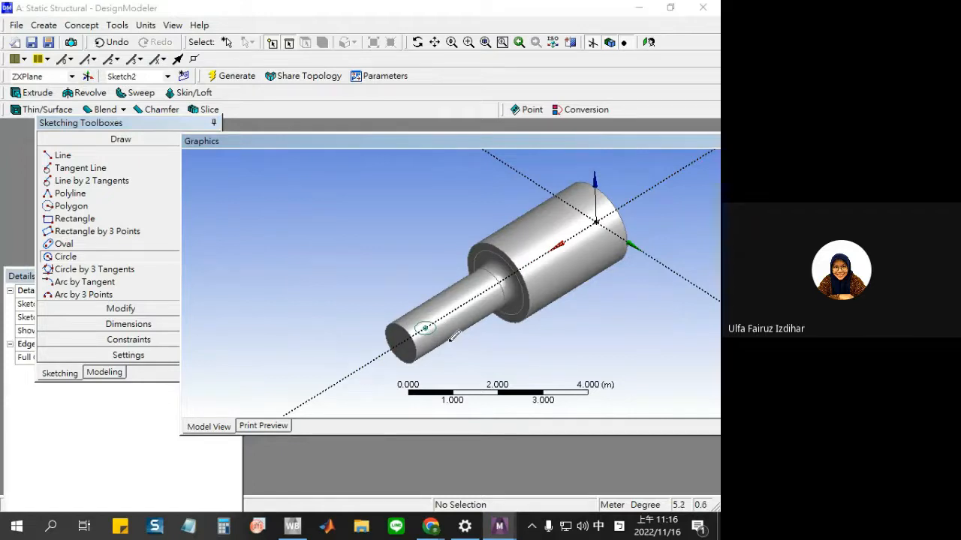
{"action": "mouse_move", "coordinate": [474, 347]}
{"action": "middle_mouse_down", "text": "ctrl"}
{"action": "mouse_move", "coordinate": [484, 347]}
{"action": "mouse_move", "coordinate": [498, 388]}
{"action": "mouse_move", "coordinate": [503, 372]}
{"action": "middle_mouse_up", "text": "ctrl"}
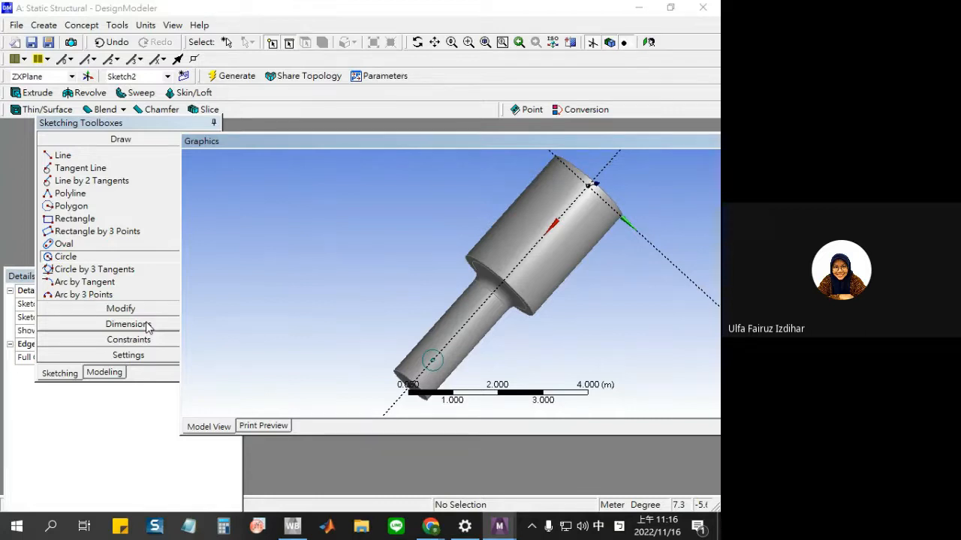
Add a diameter dimension to the circle on the narrow cylinder and bring up the sketch's dimension details
{"action": "left_click", "coordinate": [147, 325]}
{"action": "scroll", "coordinate": [501, 378], "scroll_direction": "up", "scroll_amount": 2}
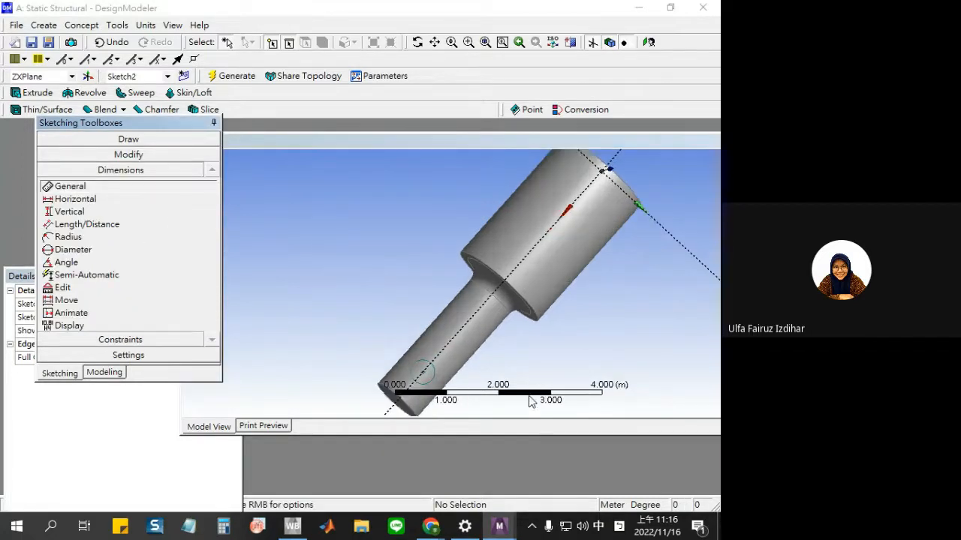
{"action": "left_click", "coordinate": [402, 377]}
{"action": "left_click", "coordinate": [370, 348]}
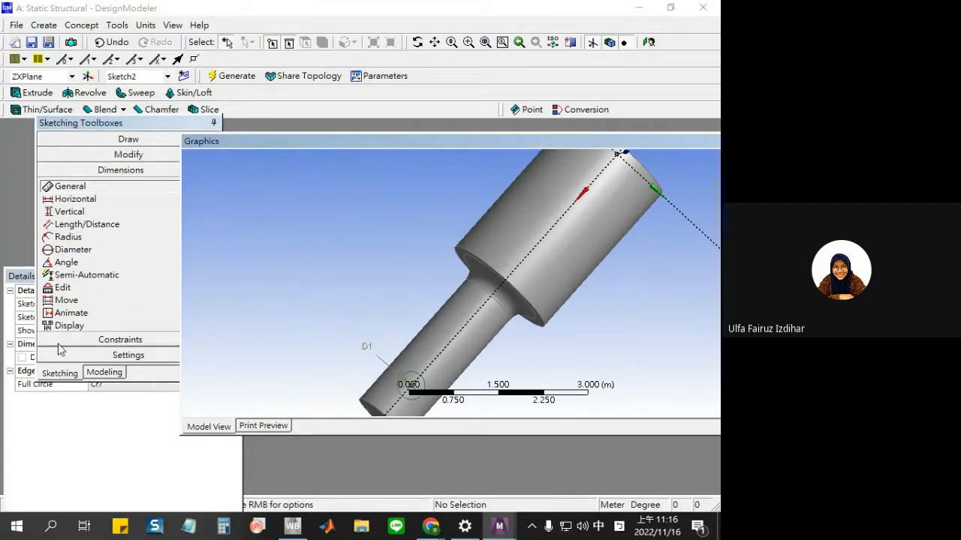
{"action": "left_click", "coordinate": [103, 372]}
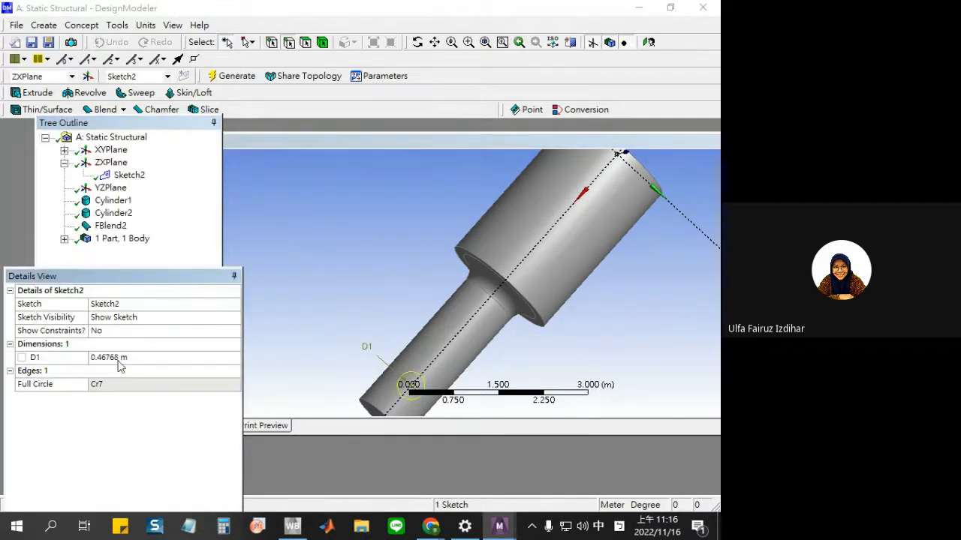
Set the circle's diameter dimension D1 to 7 m
{"action": "left_click", "coordinate": [119, 360]}
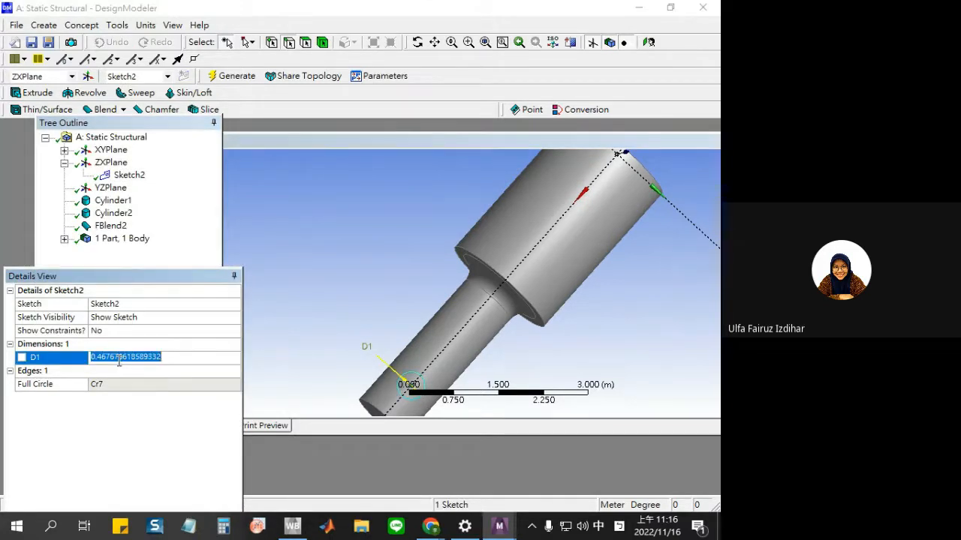
{"action": "type", "text": "7"}
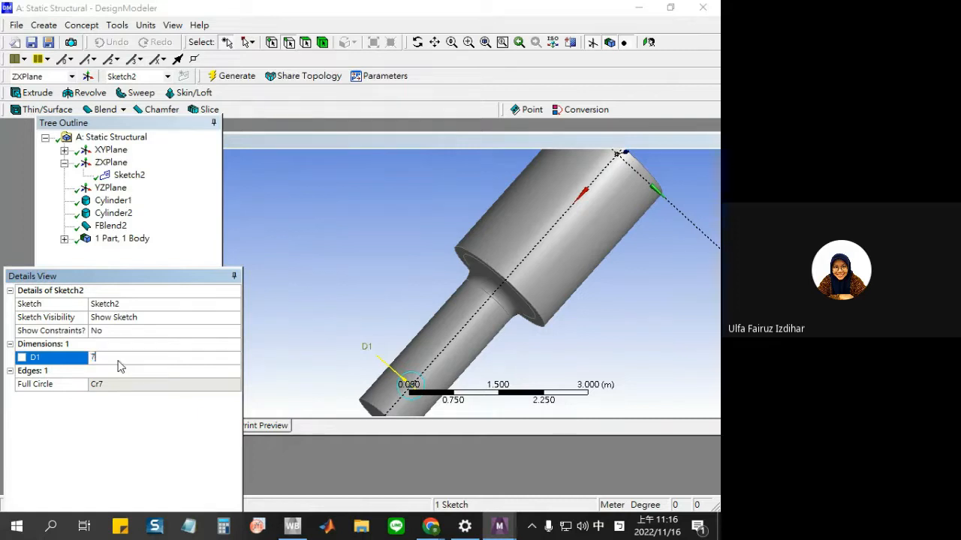
{"action": "key", "text": "Return"}
Set the circle's diameter dimension D1 to 0.7 m
{"action": "left_click", "coordinate": [118, 360]}
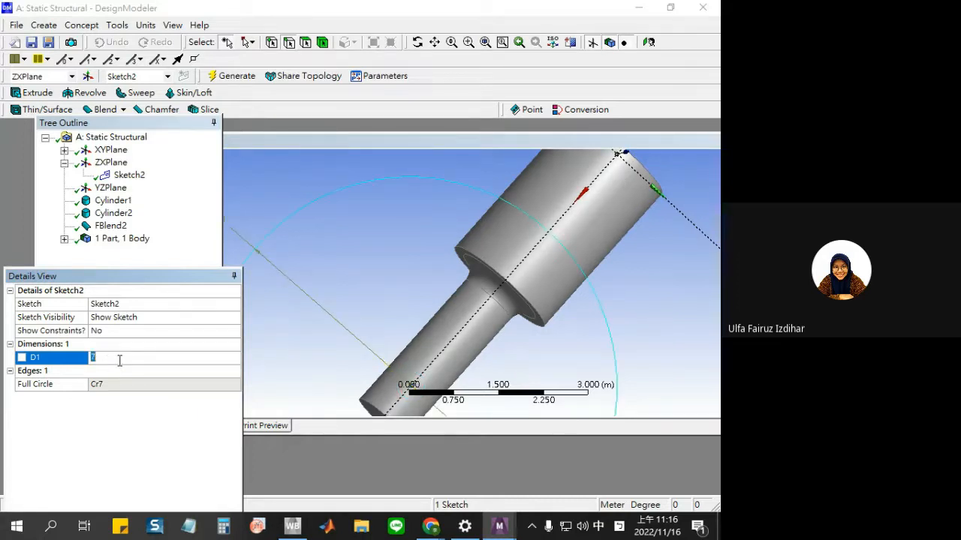
{"action": "type", "text": "0.7"}
{"action": "key", "text": "Return"}
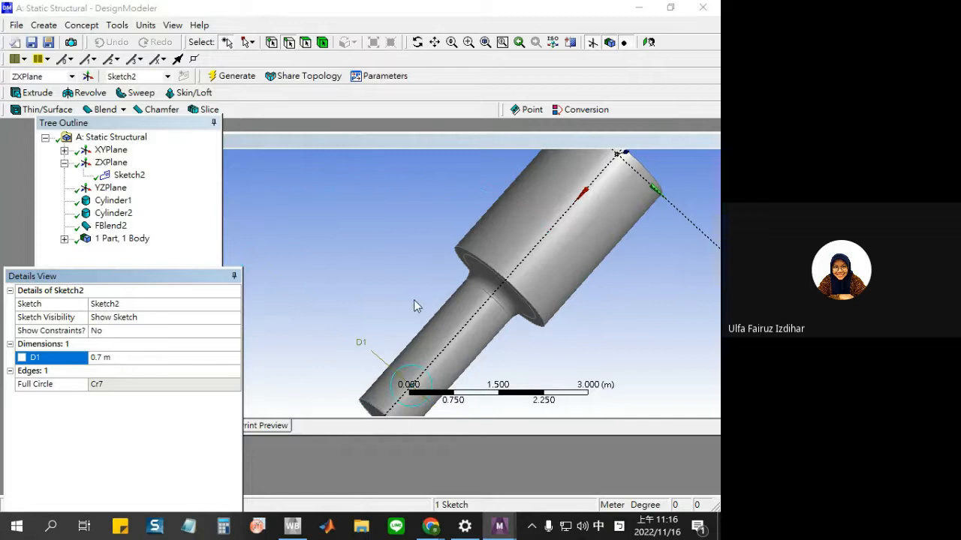
Start an Extrude of Sketch2 and set its operation to Cut Material
{"action": "scroll", "coordinate": [417, 304], "scroll_direction": "down", "scroll_amount": 2}
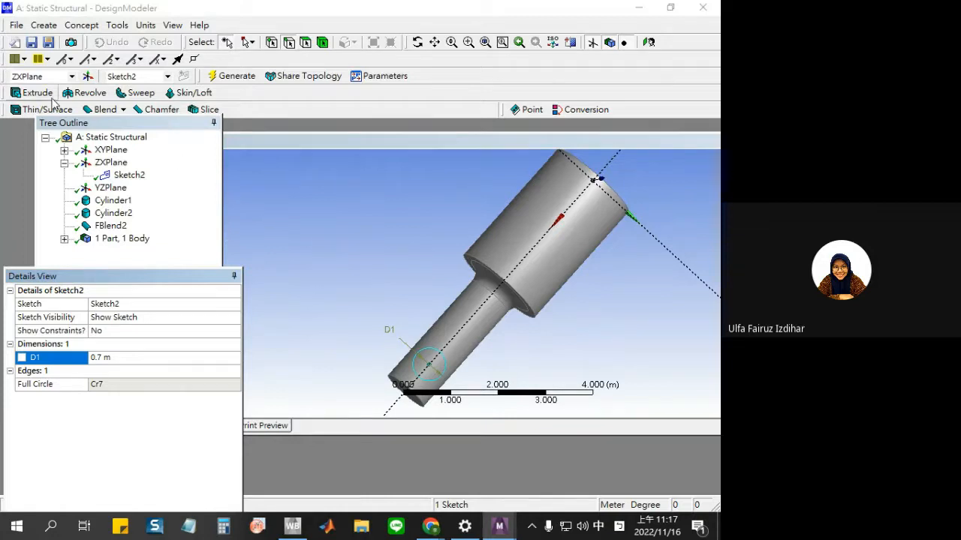
{"action": "left_click_drag", "start_coordinate": [179, 124], "coordinate": [178, 127]}
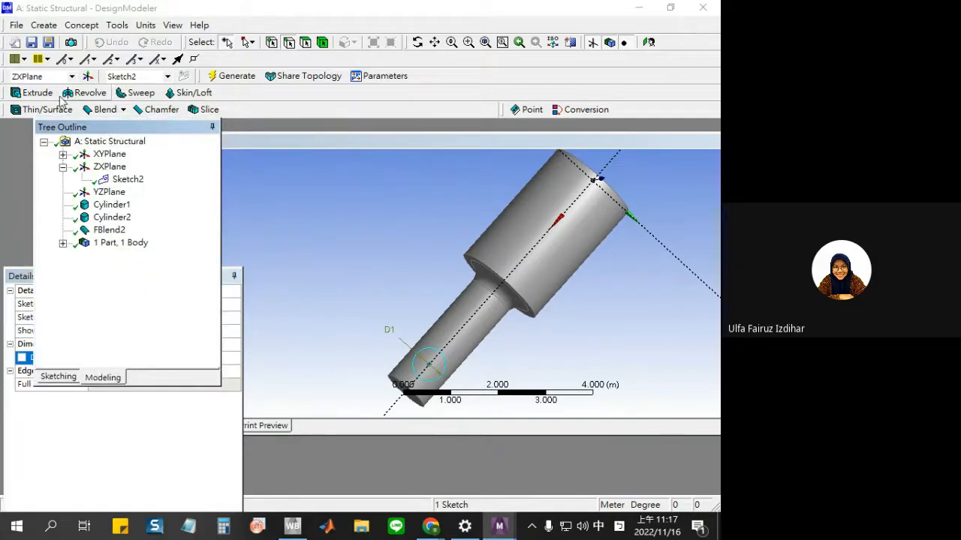
{"action": "left_click", "coordinate": [46, 93]}
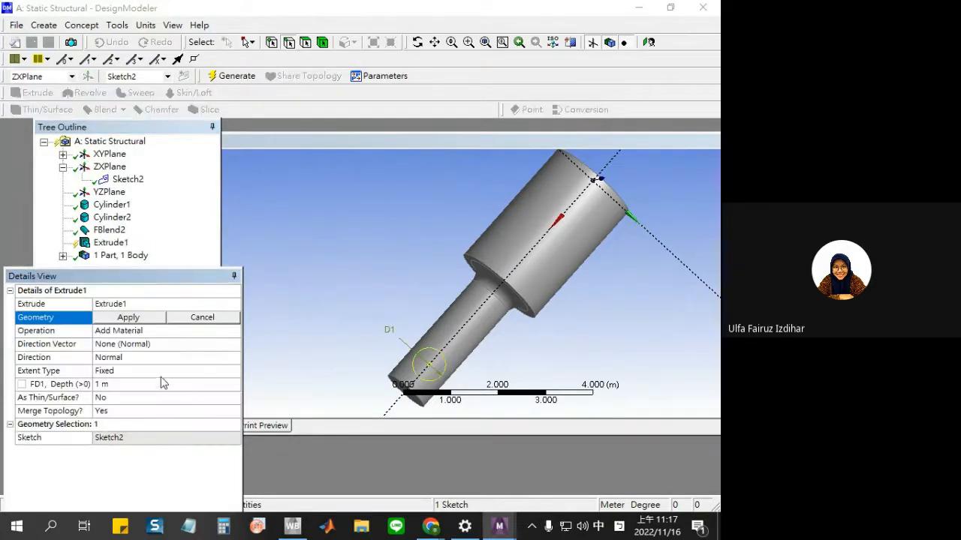
{"action": "left_click", "coordinate": [128, 334]}
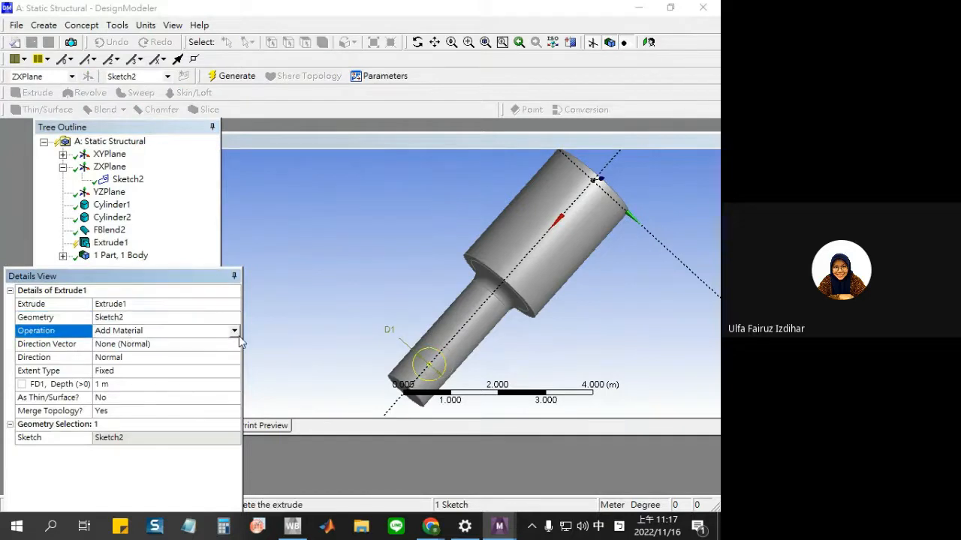
{"action": "left_click", "coordinate": [235, 331]}
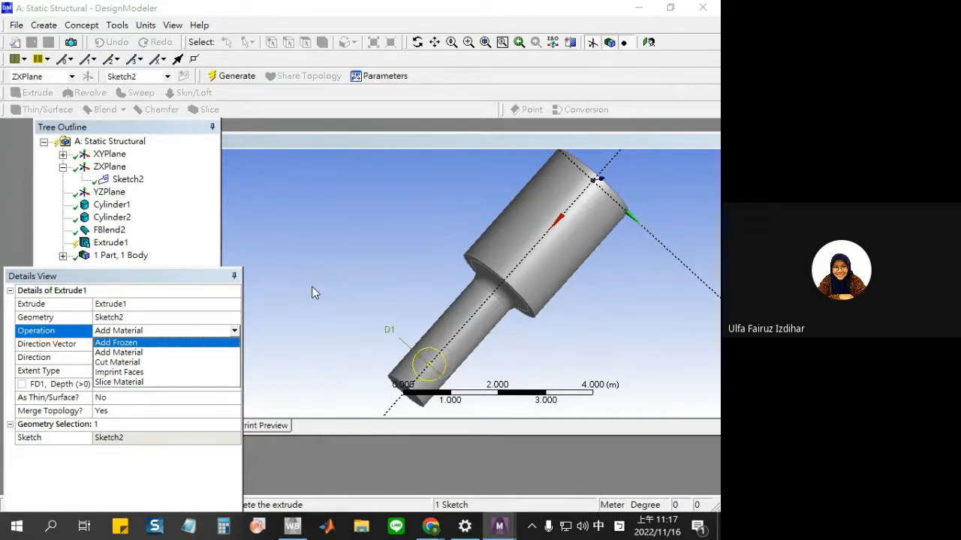
{"action": "left_click", "coordinate": [192, 361]}
Set the Sketch2 cut's direction to Both - Symmetric and generate the hole through the narrow cylinder
{"action": "middle_click_drag", "start_coordinate": [337, 357], "coordinate": [336, 311]}
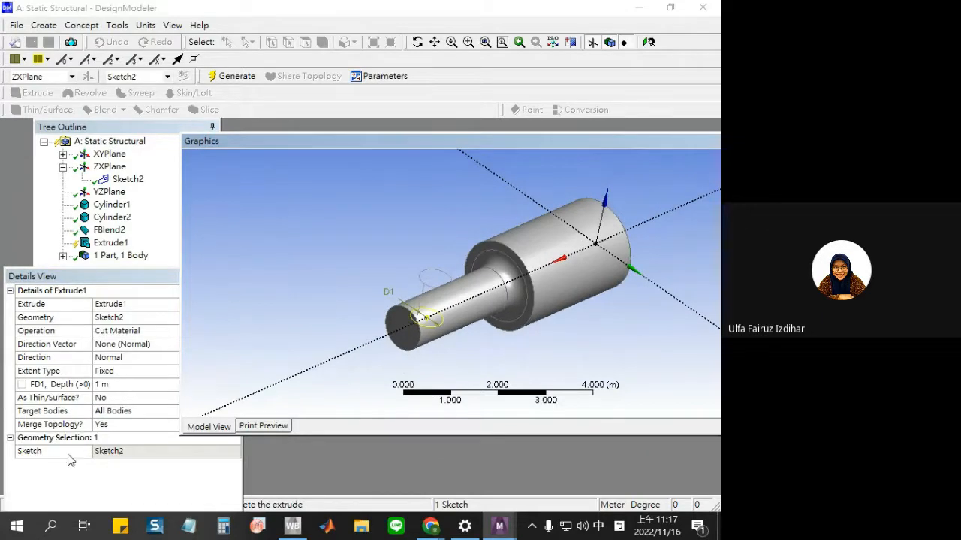
{"action": "left_click", "coordinate": [96, 491]}
{"action": "middle_click_drag", "start_coordinate": [491, 362], "coordinate": [431, 325]}
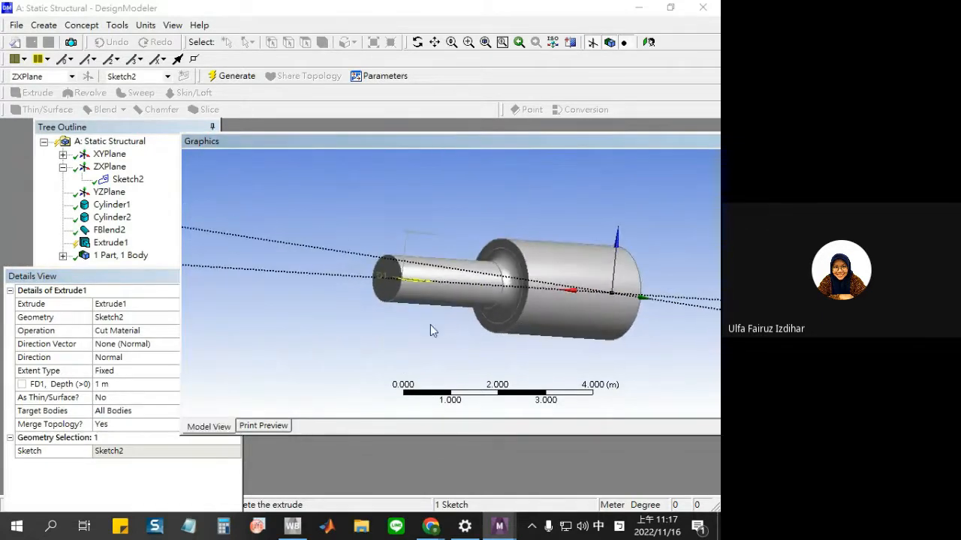
{"action": "left_click", "coordinate": [110, 491]}
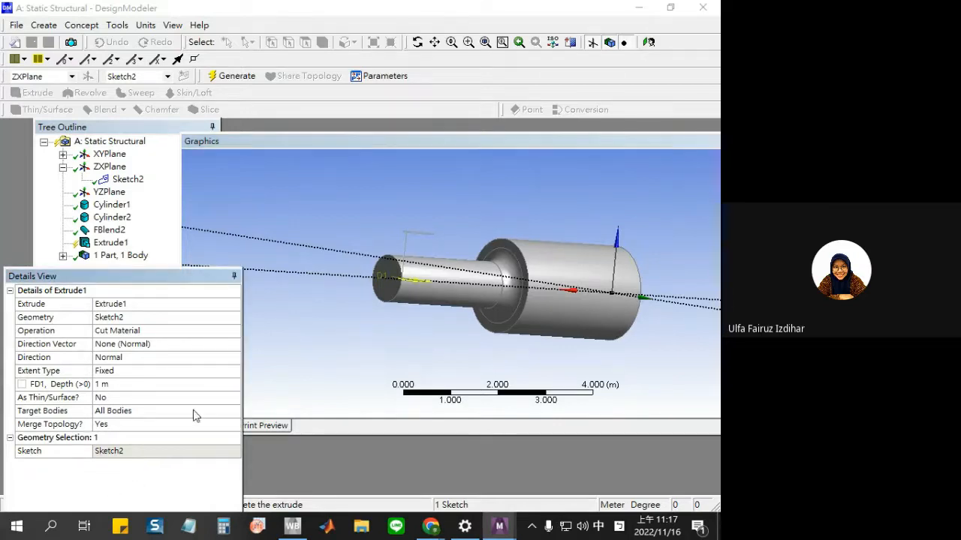
{"action": "left_click", "coordinate": [120, 346]}
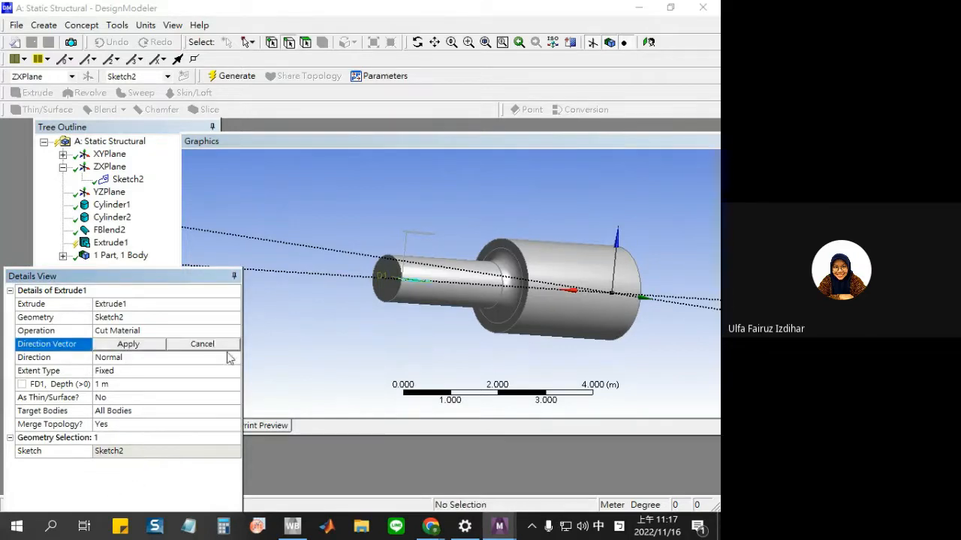
{"action": "left_click", "coordinate": [160, 358]}
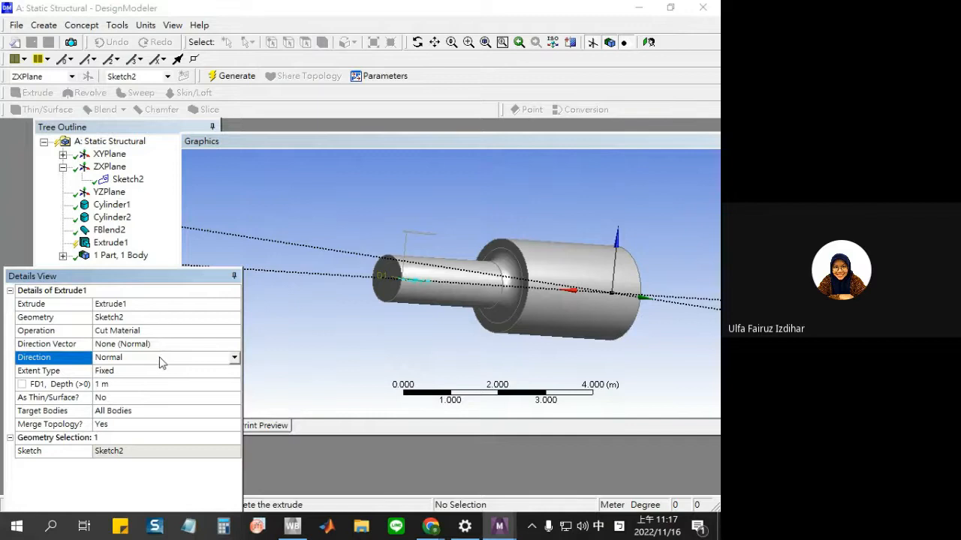
{"action": "left_click", "coordinate": [234, 358]}
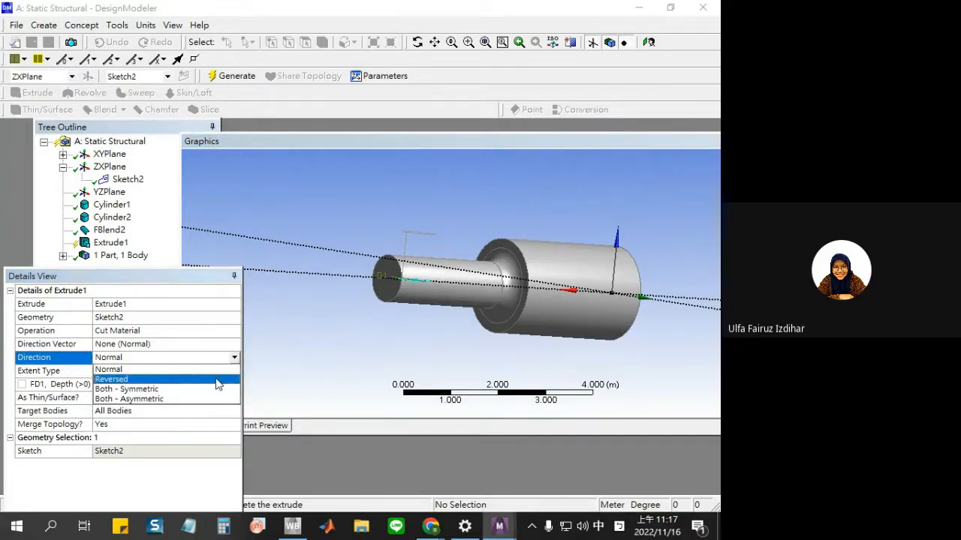
{"action": "left_click", "coordinate": [217, 389]}
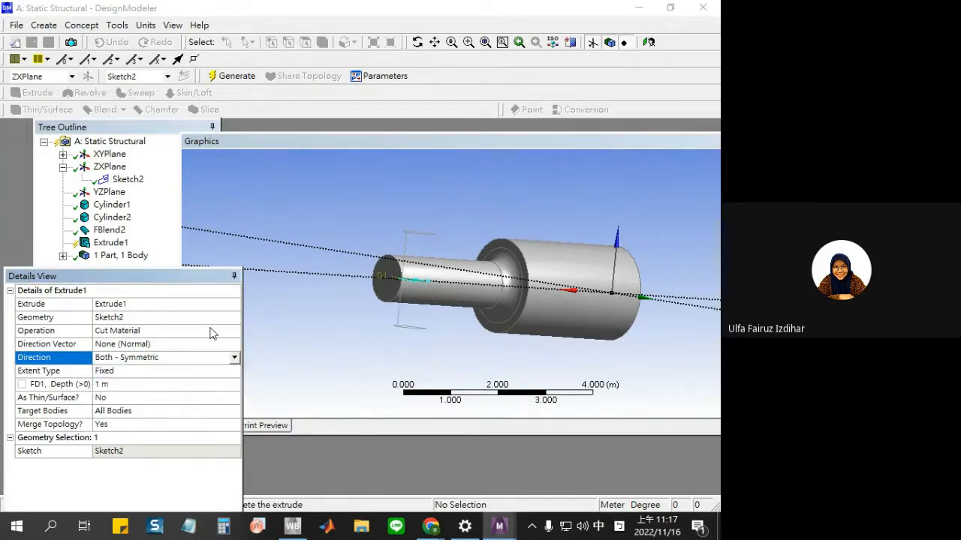
{"action": "left_click", "coordinate": [235, 77]}
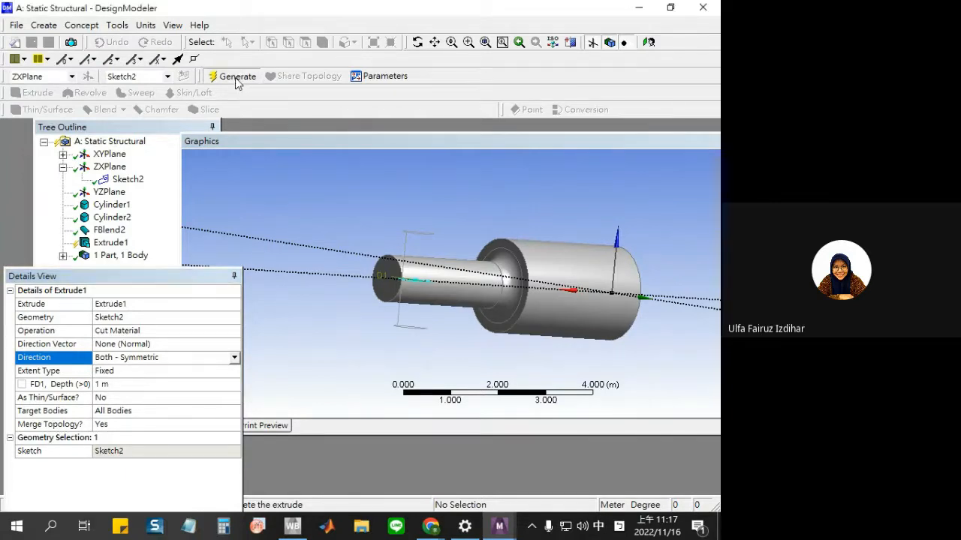
{"action": "middle_click_drag", "start_coordinate": [421, 285], "coordinate": [458, 319]}
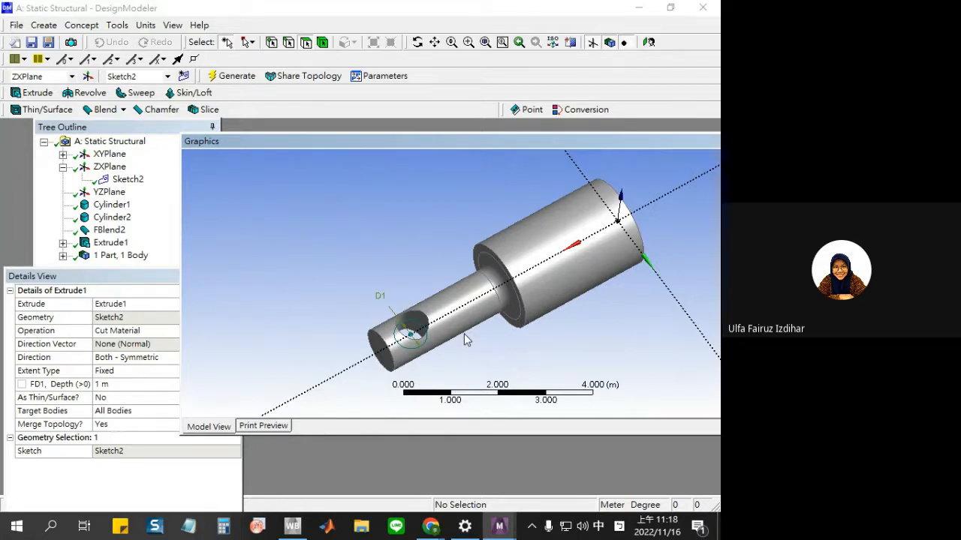
Switch to the Mechanical window and update the model's geometry from source to bring in the cut hole
{"action": "mouse_move", "coordinate": [499, 526]}
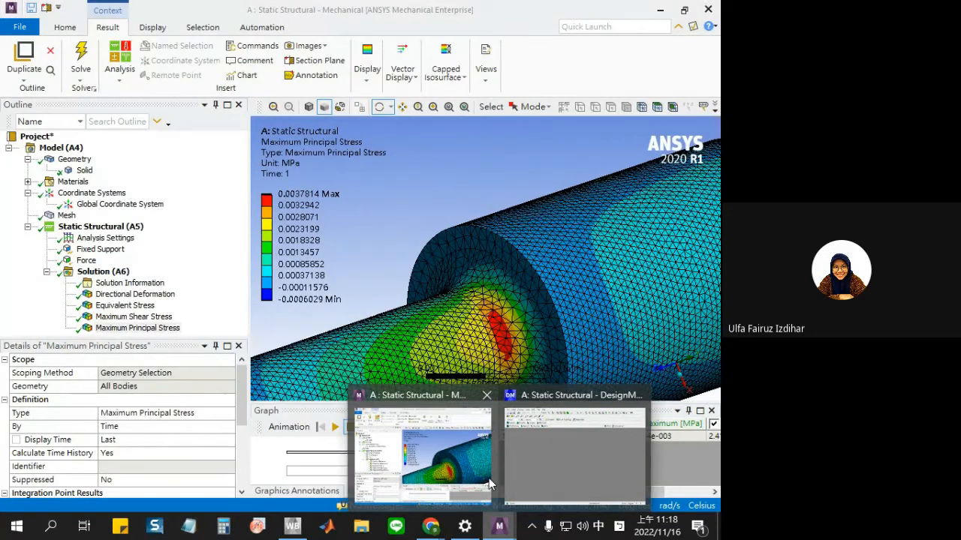
{"action": "left_click", "coordinate": [489, 484]}
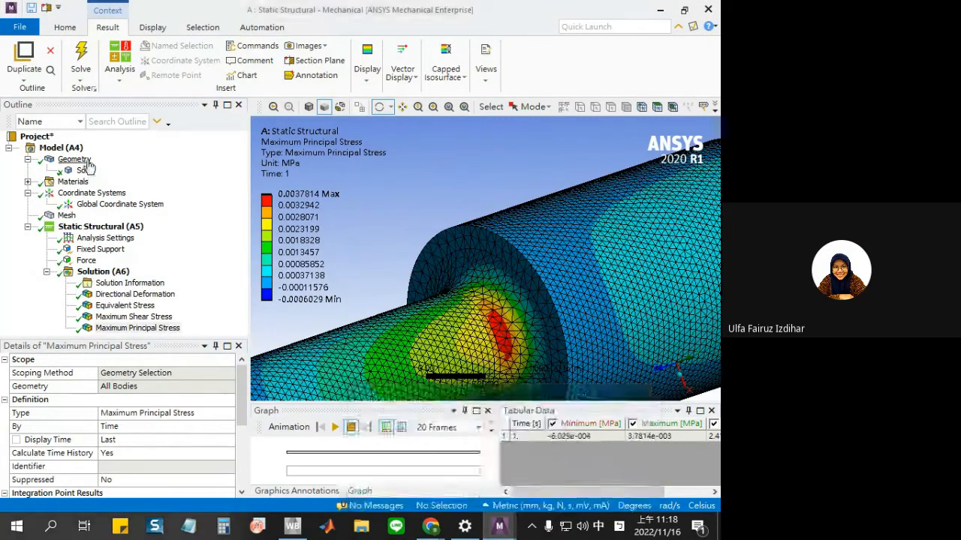
{"action": "left_click", "coordinate": [73, 160]}
{"action": "right_click", "coordinate": [87, 161]}
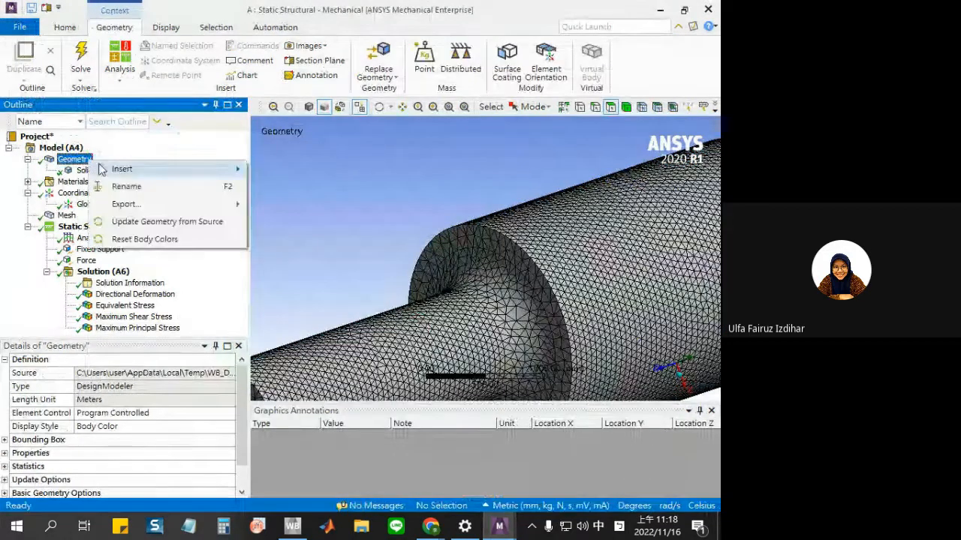
{"action": "left_click", "coordinate": [147, 229]}
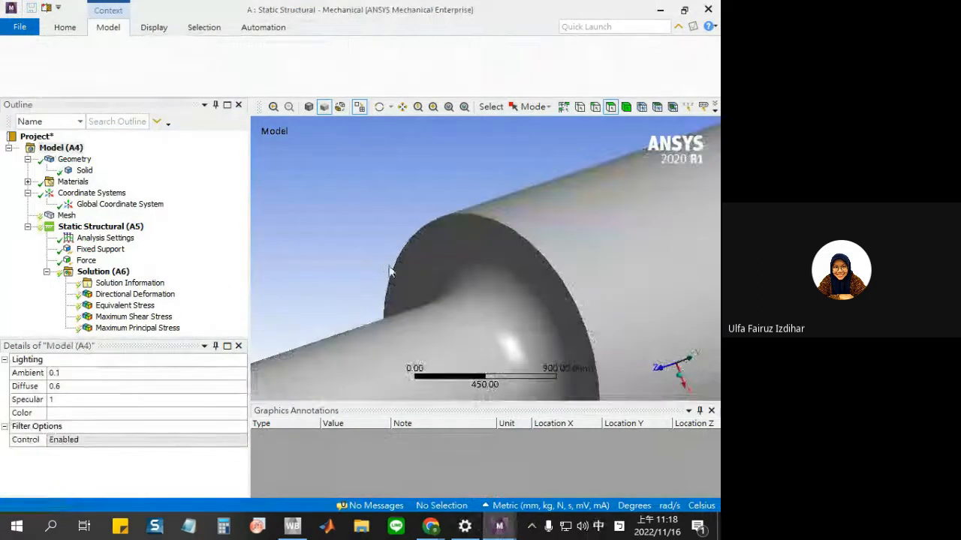
{"action": "mouse_move", "coordinate": [481, 294]}
{"action": "middle_mouse_down"}
{"action": "mouse_move", "coordinate": [515, 303]}
{"action": "mouse_move", "coordinate": [499, 285]}
{"action": "mouse_move", "coordinate": [495, 295]}
{"action": "middle_mouse_up"}
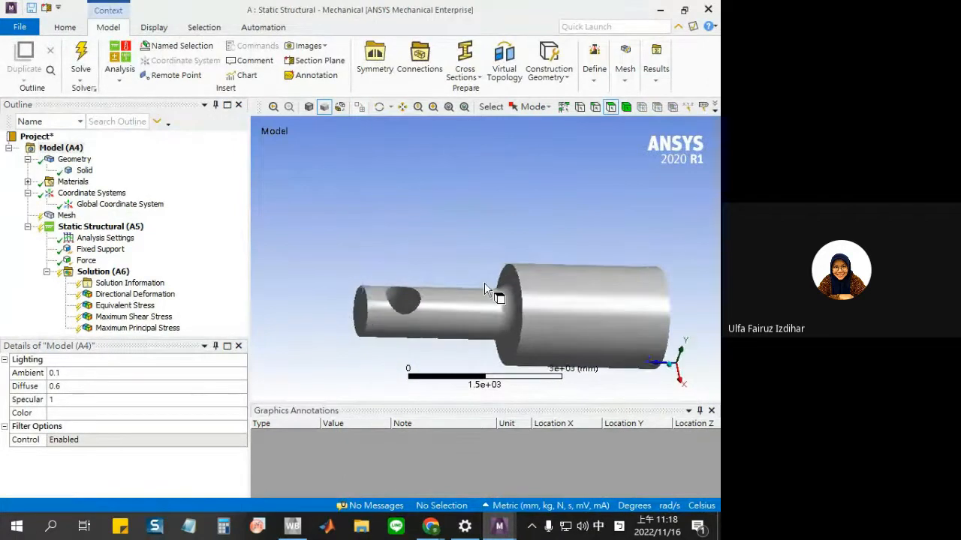
Solve the static structural analysis with the updated geometry
{"action": "left_click", "coordinate": [105, 272]}
{"action": "left_click", "coordinate": [159, 57]}
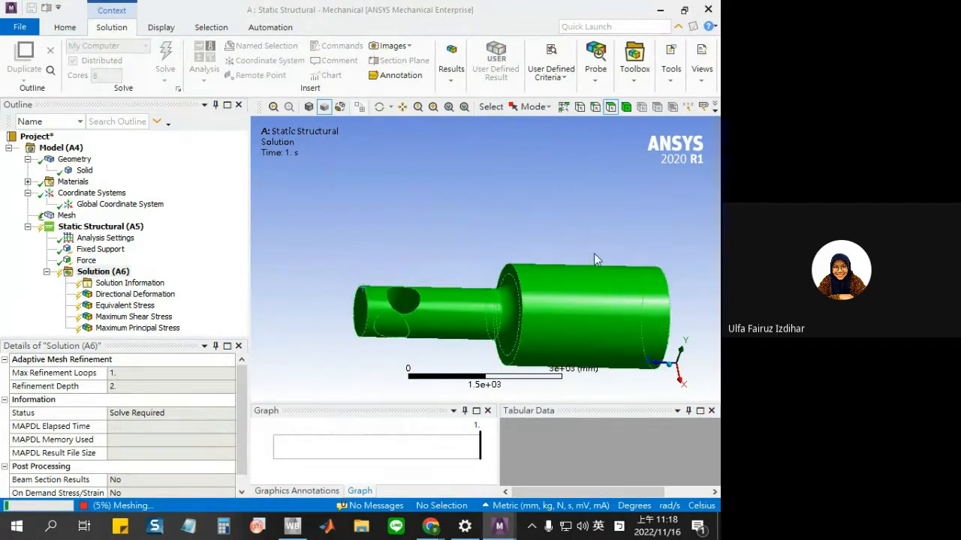
{"action": "middle_click_drag", "start_coordinate": [605, 291], "coordinate": [439, 283]}
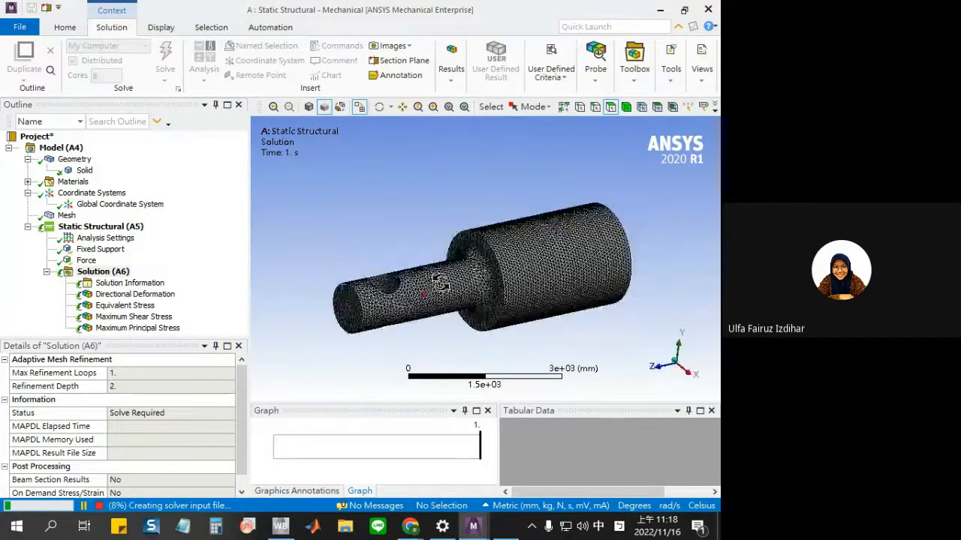
Show the Directional Deformation result and examine it closely around the hole in the narrow cylinder
{"action": "left_click", "coordinate": [149, 295]}
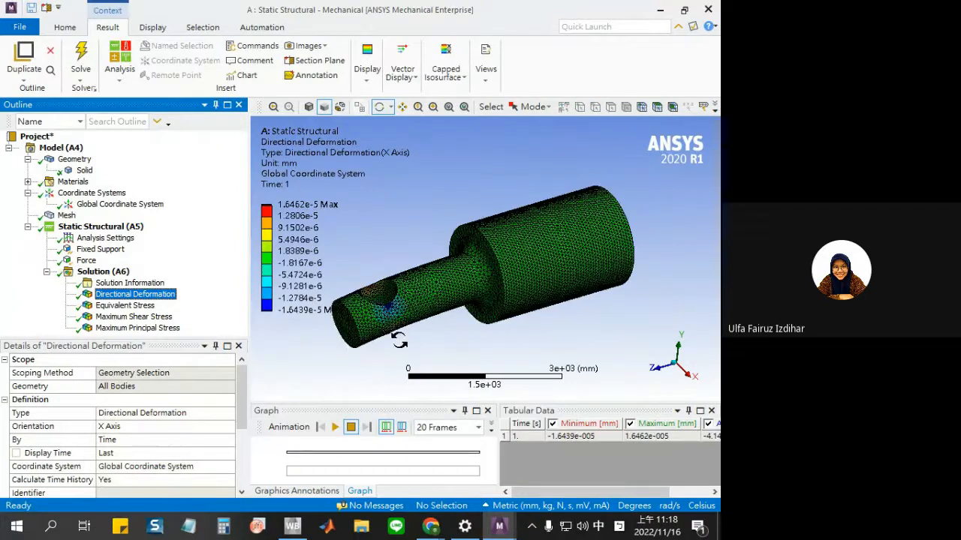
{"action": "scroll", "coordinate": [399, 340], "scroll_direction": "up", "scroll_amount": 5}
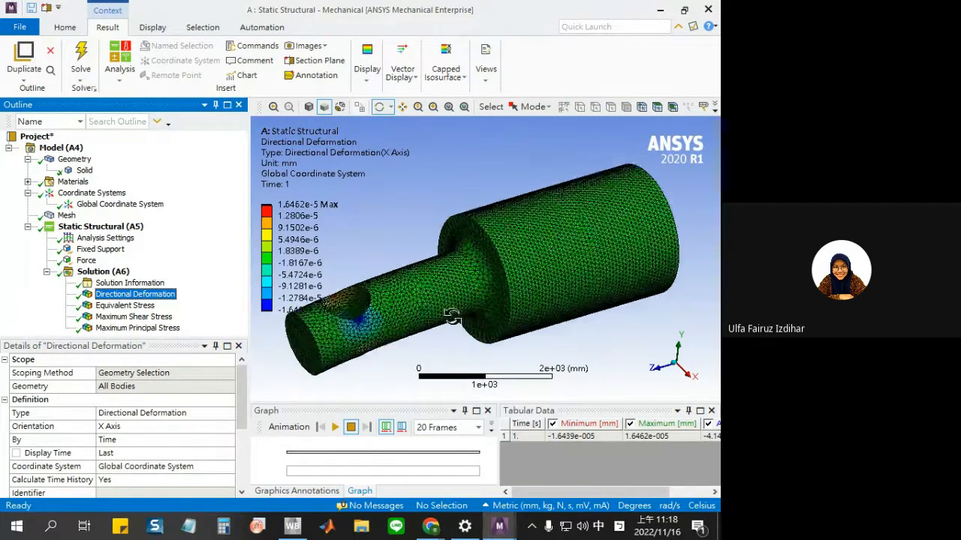
{"action": "scroll", "coordinate": [404, 341], "scroll_direction": "up", "scroll_amount": 4}
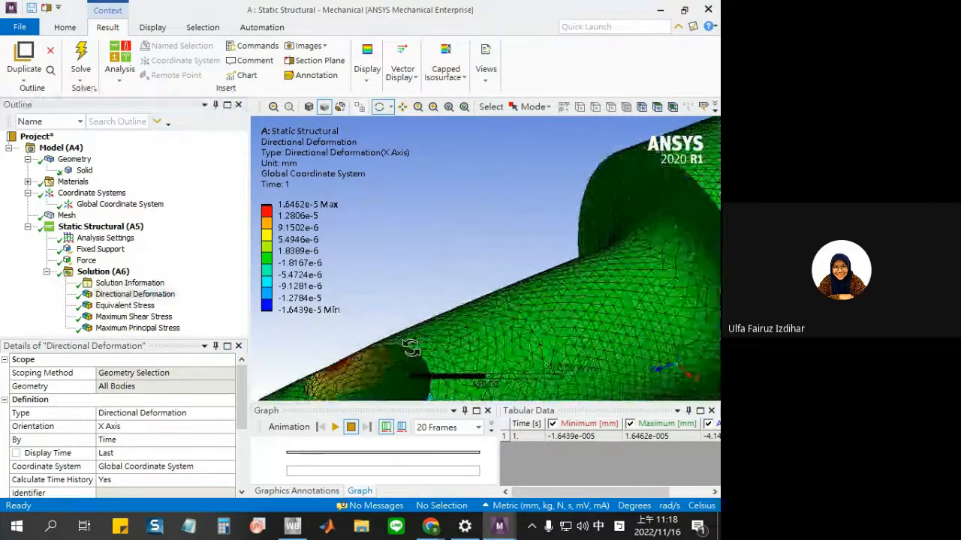
{"action": "middle_click_drag", "start_coordinate": [408, 343], "coordinate": [578, 221], "text": "ctrl"}
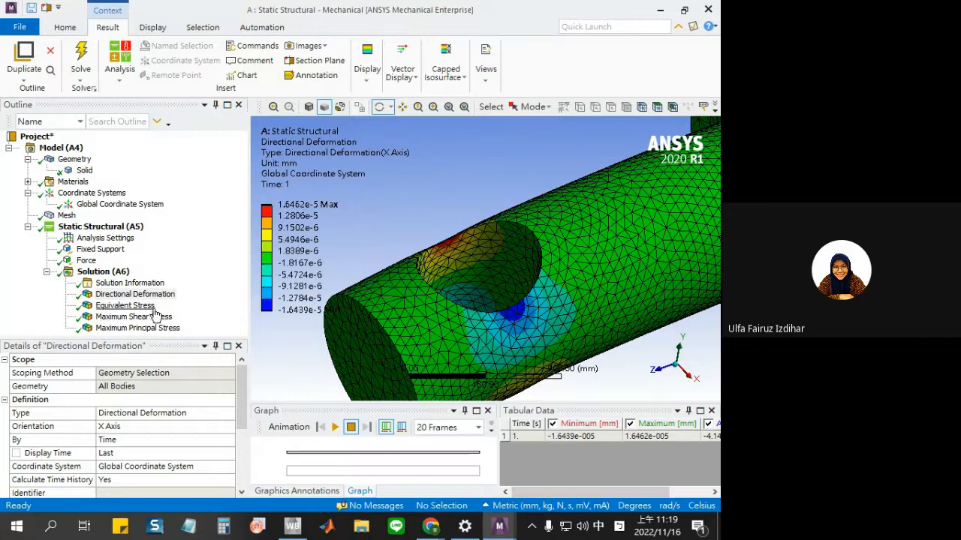
Show the Equivalent Stress result and examine it around the hole and the fillet between the cylinders
{"action": "left_click", "coordinate": [124, 306]}
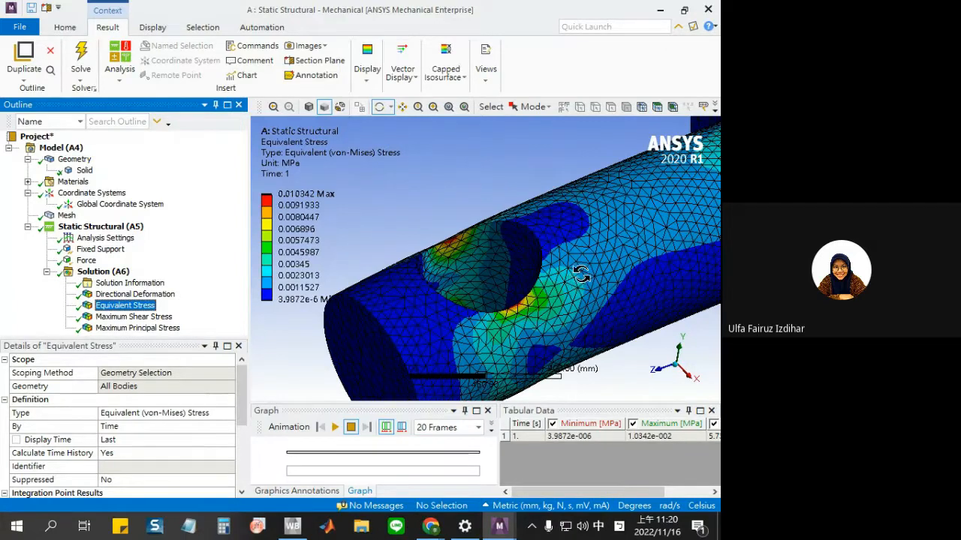
{"action": "scroll", "coordinate": [581, 275], "scroll_direction": "down", "scroll_amount": 3}
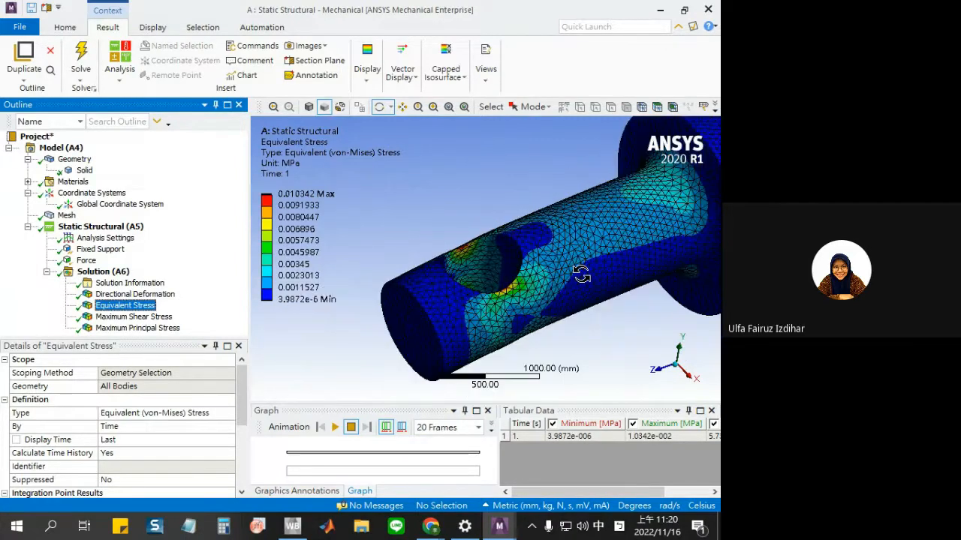
{"action": "middle_click_drag", "start_coordinate": [601, 288], "coordinate": [586, 298], "text": "ctrl"}
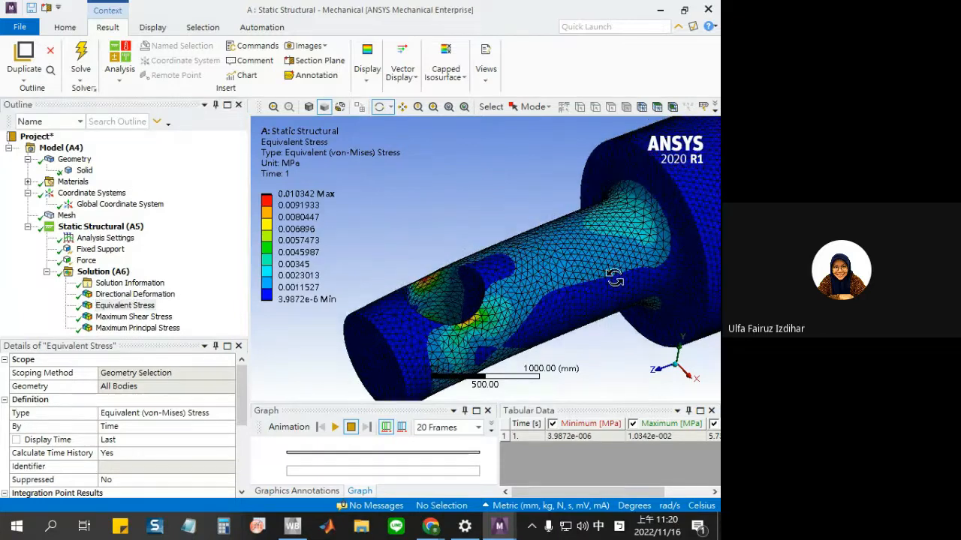
Select a mesh node in the stressed area near the fillet and view the Equivalent Stress result details
{"action": "left_click", "coordinate": [641, 106]}
{"action": "left_click", "coordinate": [608, 217]}
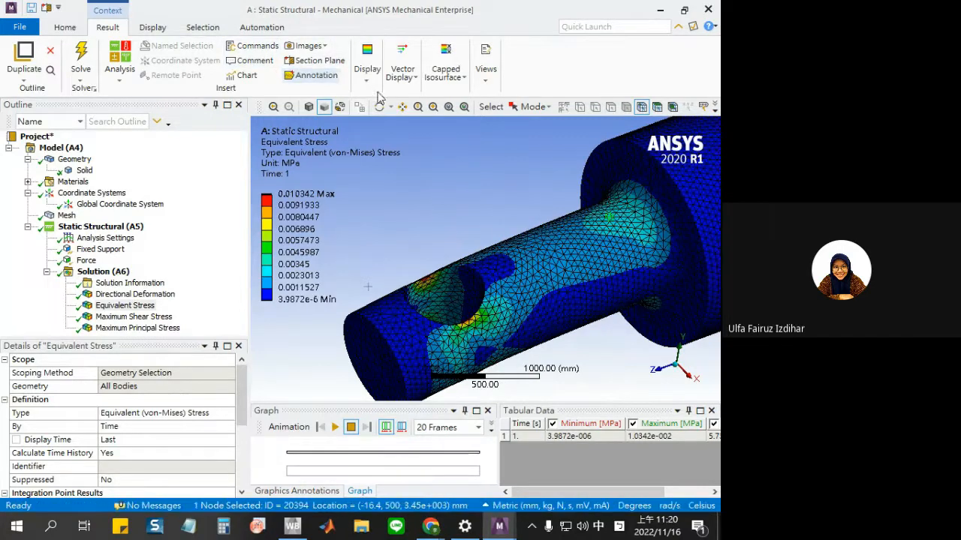
{"action": "scroll", "coordinate": [615, 249], "scroll_direction": "up", "scroll_amount": 4}
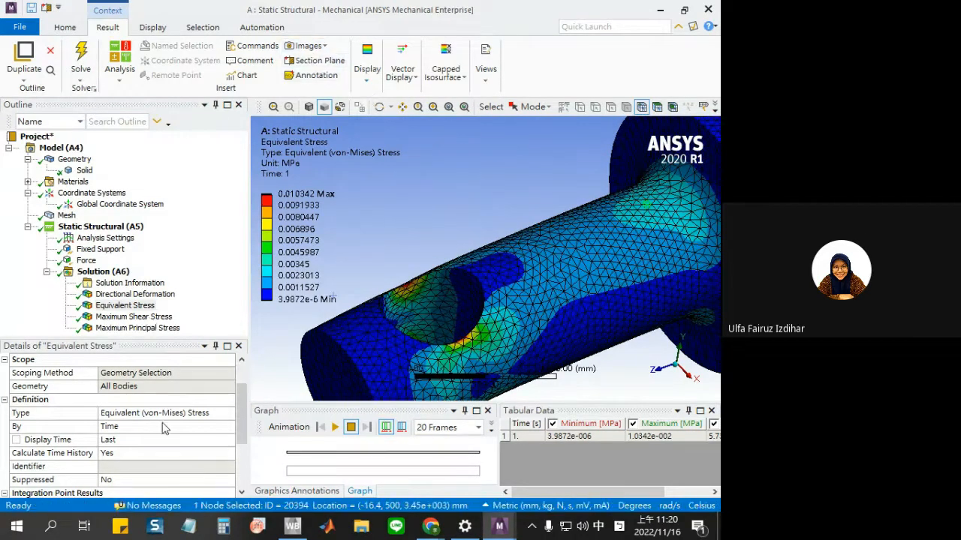
{"action": "scroll", "coordinate": [167, 422], "scroll_direction": "down", "scroll_amount": 3}
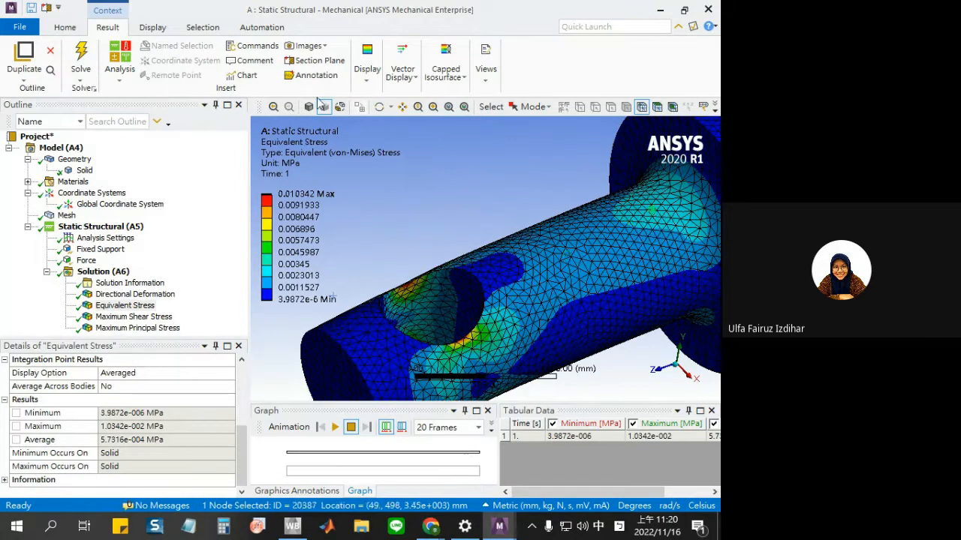
Try to add an annotation at the selected mesh node near the fillet
{"action": "left_click", "coordinate": [202, 30]}
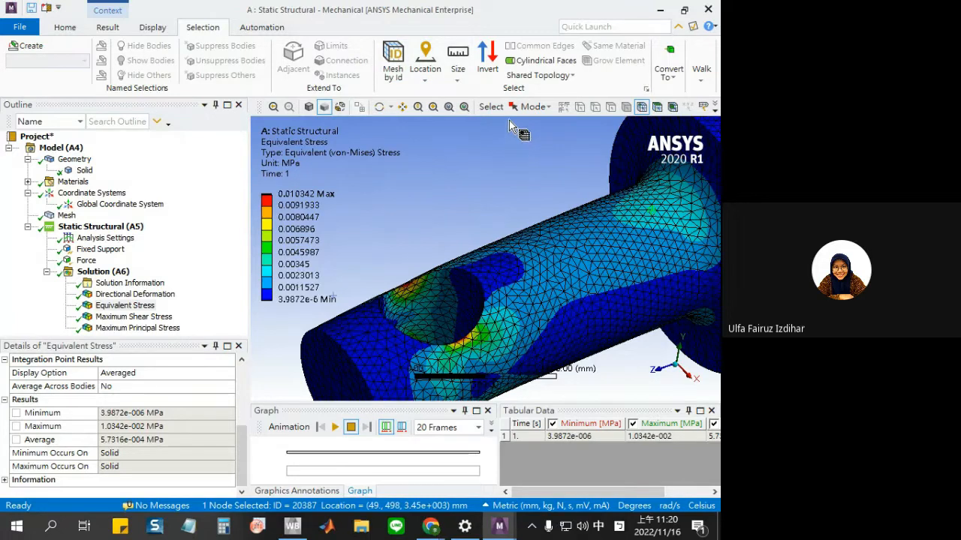
{"action": "left_click", "coordinate": [108, 27]}
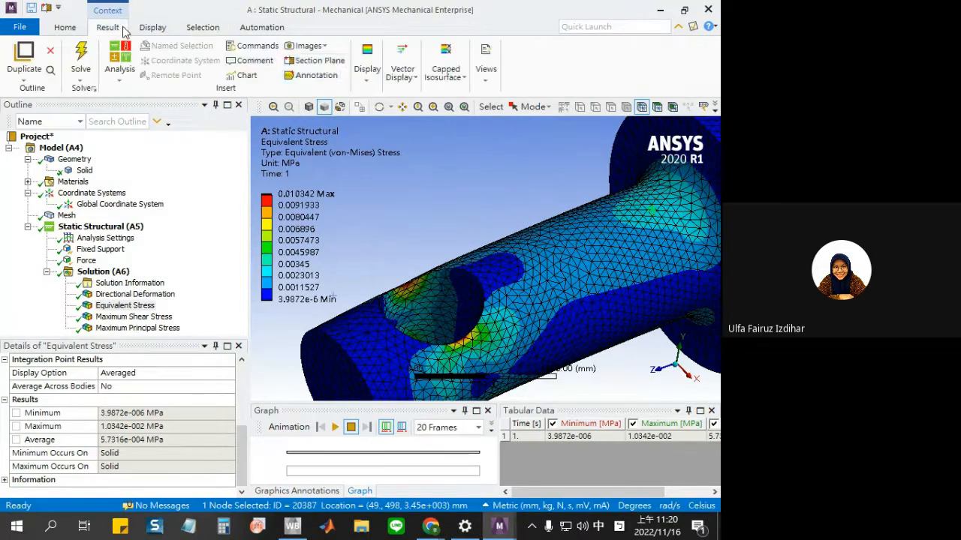
{"action": "left_click", "coordinate": [310, 75]}
{"action": "left_click", "coordinate": [622, 225]}
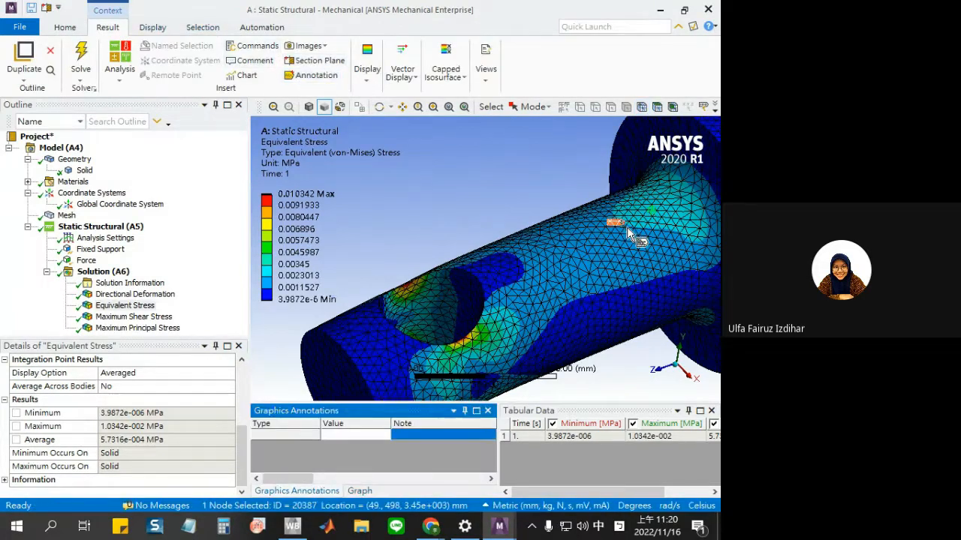
{"action": "left_click", "coordinate": [639, 220]}
{"action": "left_click", "coordinate": [651, 213]}
{"action": "left_click", "coordinate": [167, 30]}
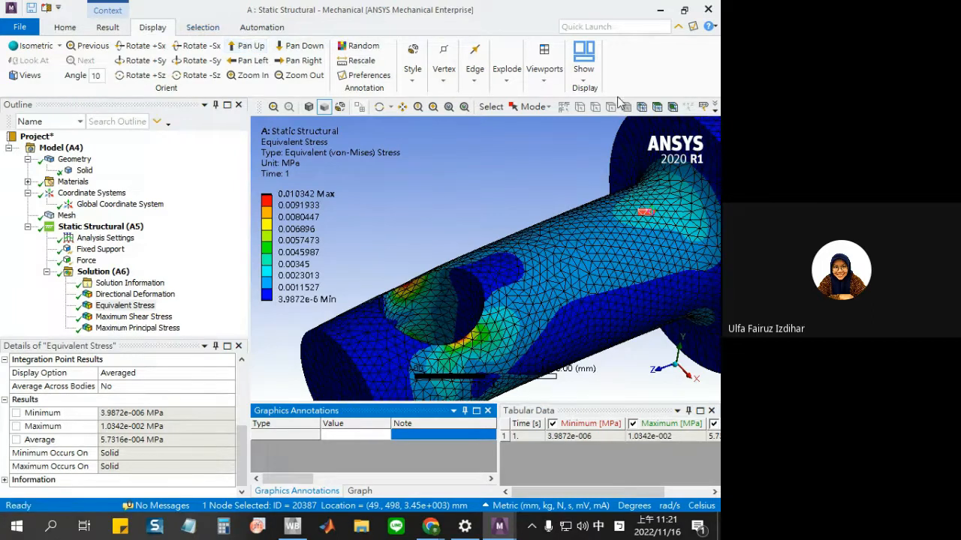
{"action": "left_click", "coordinate": [202, 28]}
{"action": "left_click", "coordinate": [120, 30]}
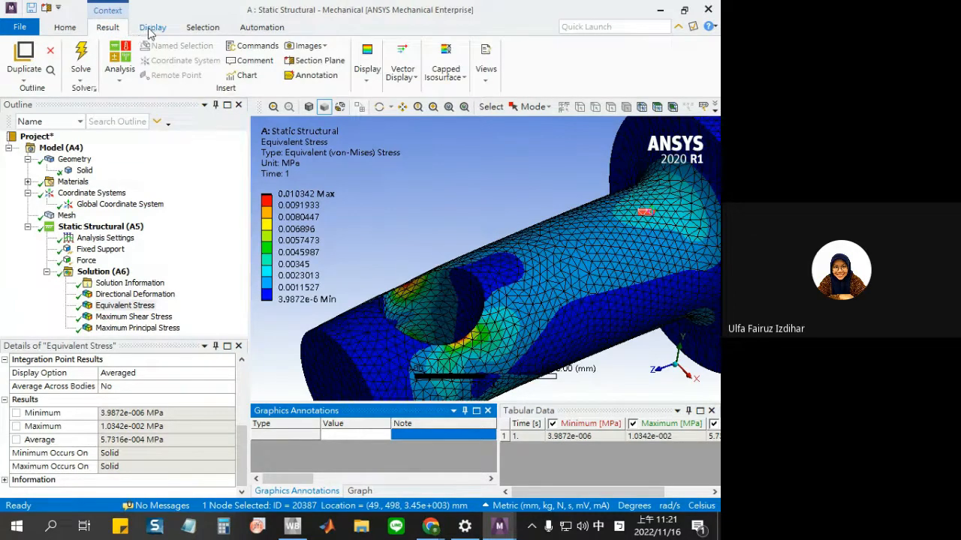
{"action": "left_click", "coordinate": [489, 84]}
{"action": "left_click", "coordinate": [551, 68]}
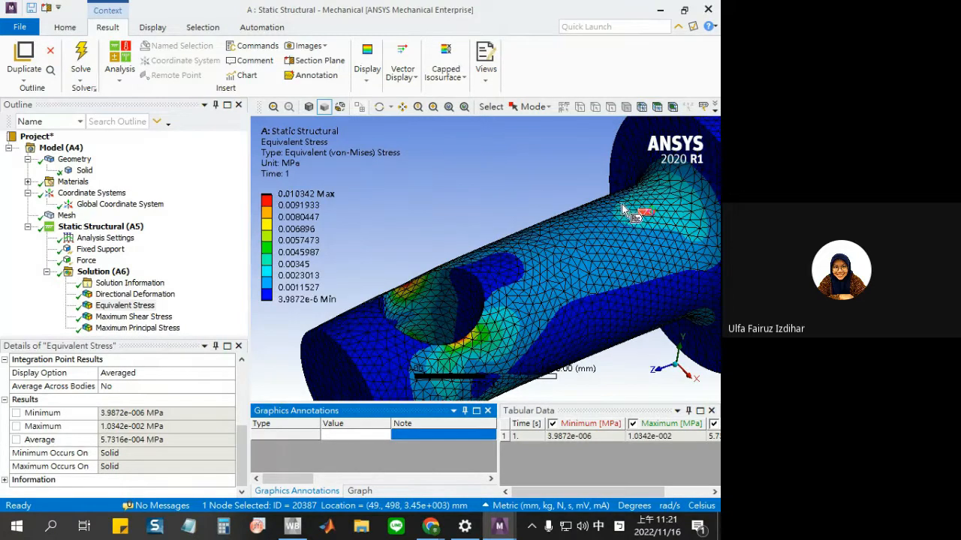
Delete the blank annotation placed near the fillet
{"action": "middle_click_drag", "start_coordinate": [636, 226], "coordinate": [637, 242]}
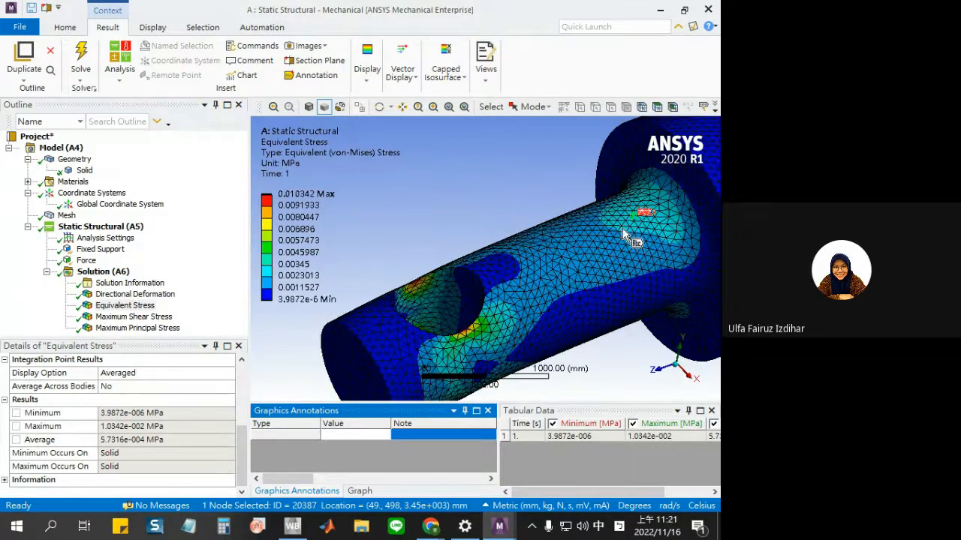
{"action": "key", "text": "Delete"}
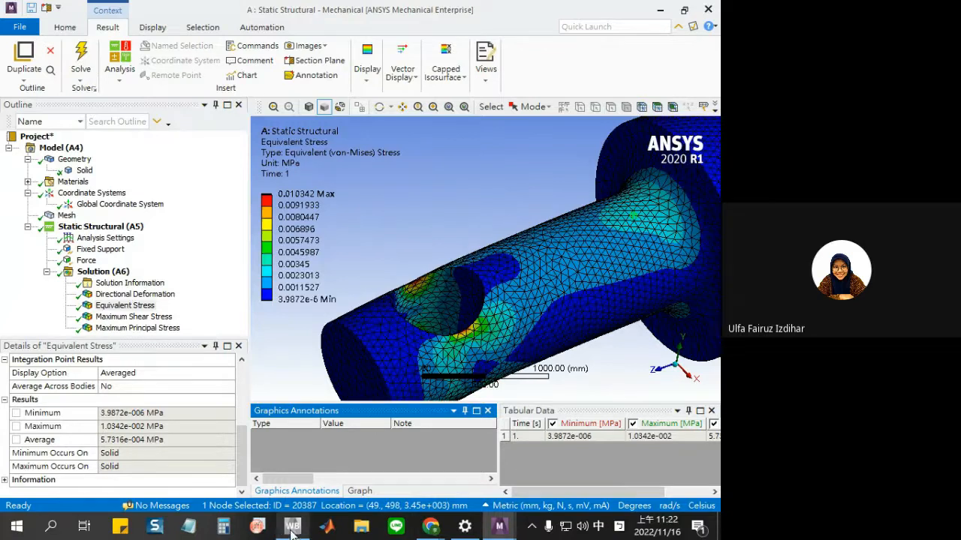
{"action": "mouse_move", "coordinate": [292, 530]}
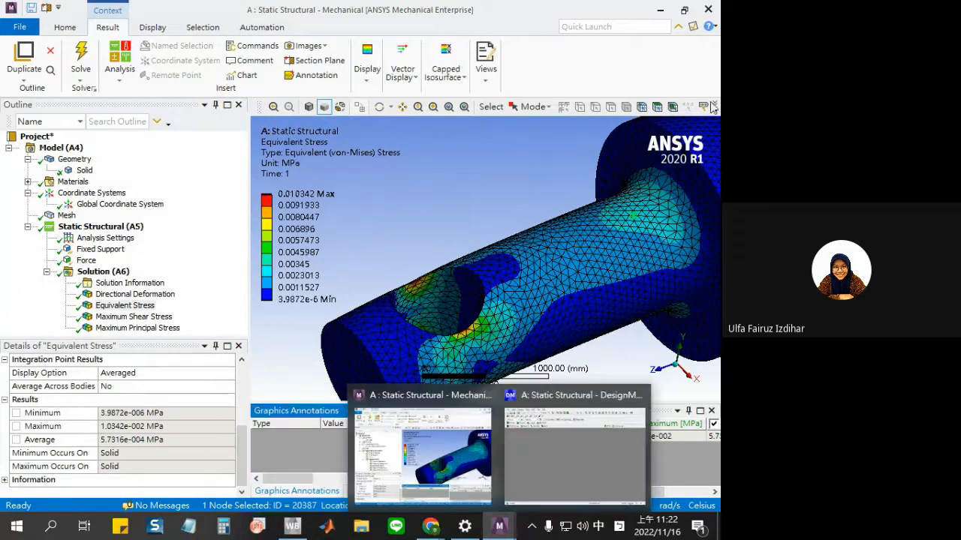
Close the Mechanical and DesignModeler windows and delete the Static Structural system from the project schematic
{"action": "left_click", "coordinate": [710, 9]}
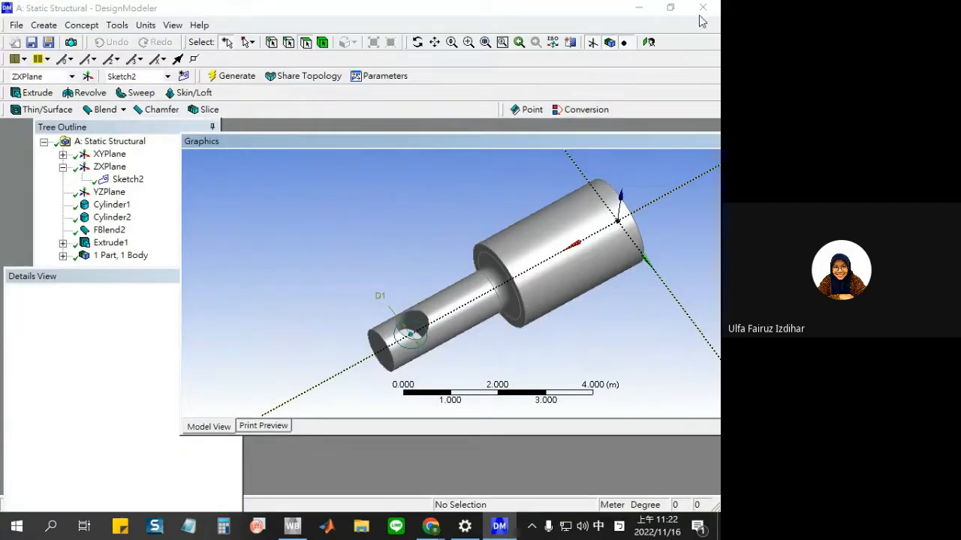
{"action": "left_click", "coordinate": [704, 10]}
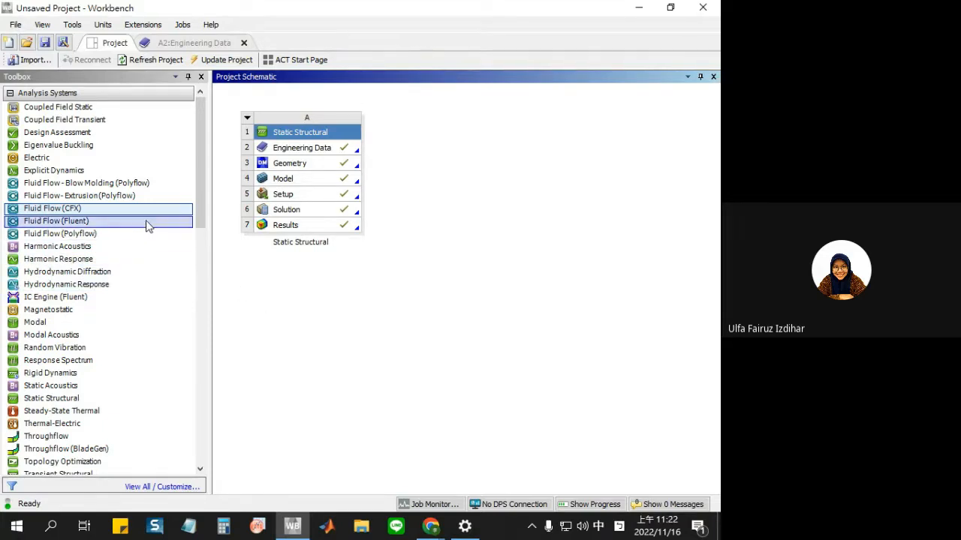
{"action": "right_click", "coordinate": [280, 136]}
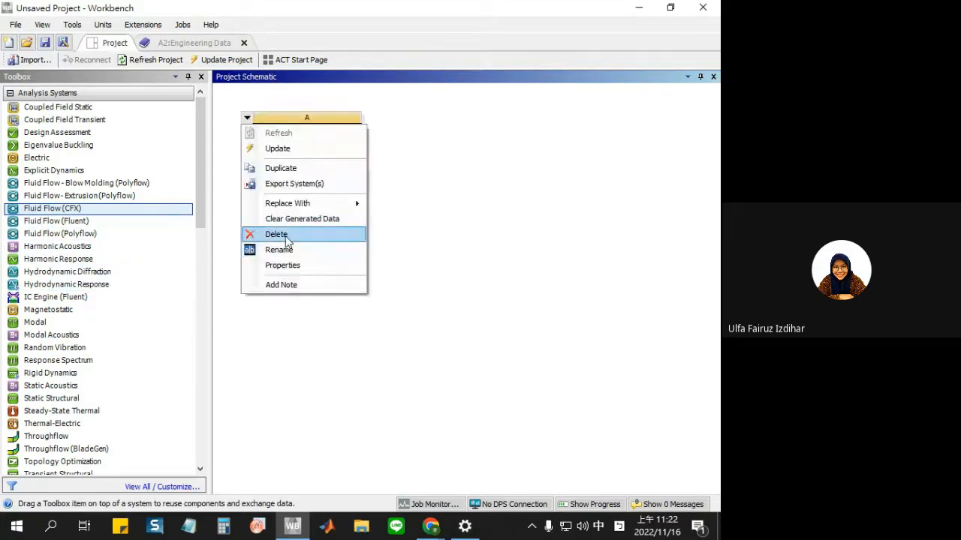
{"action": "left_click", "coordinate": [275, 234]}
{"action": "left_click", "coordinate": [356, 291]}
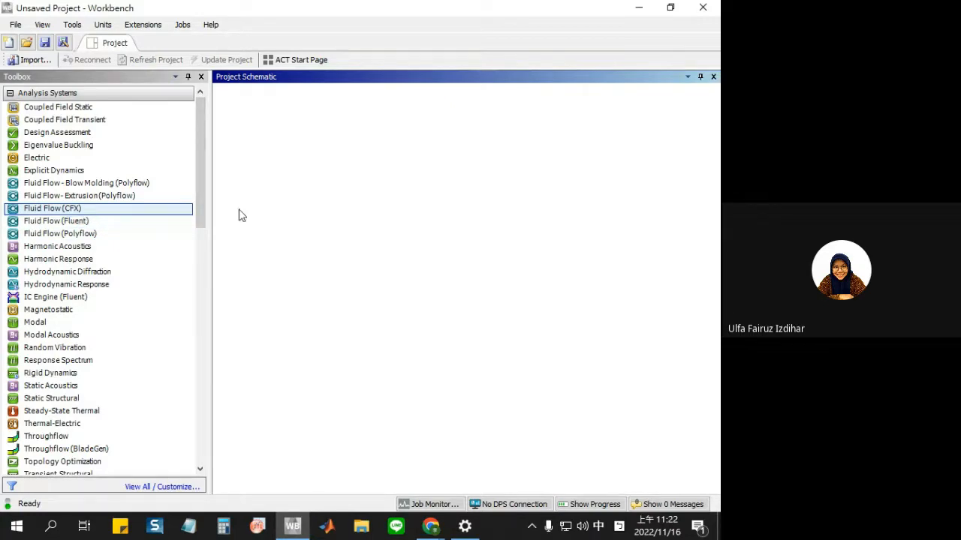
Add a Fluid Flow (Fluent) system to the project schematic and start a new DesignModeler geometry for it
{"action": "left_click", "coordinate": [150, 224]}
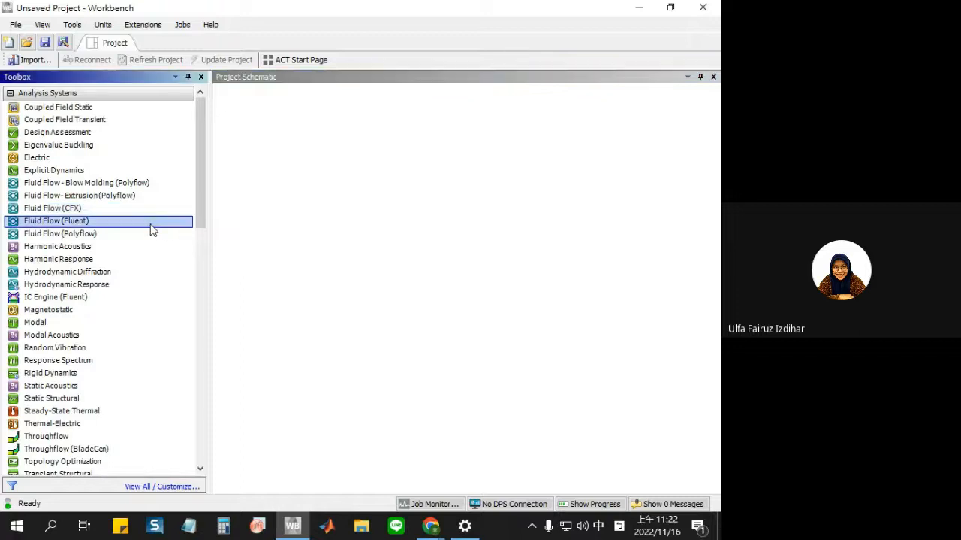
{"action": "left_click_drag", "start_coordinate": [107, 228], "coordinate": [255, 156]}
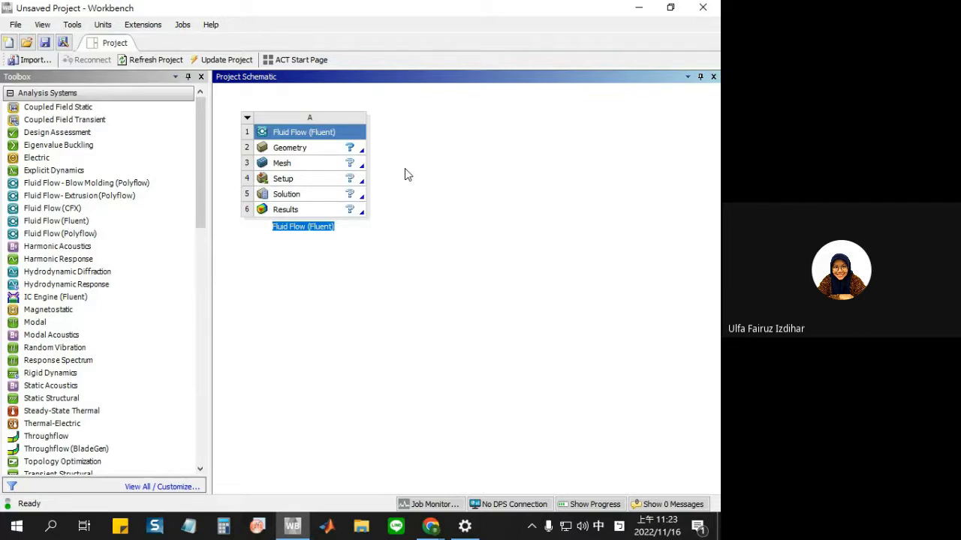
{"action": "right_click", "coordinate": [360, 152]}
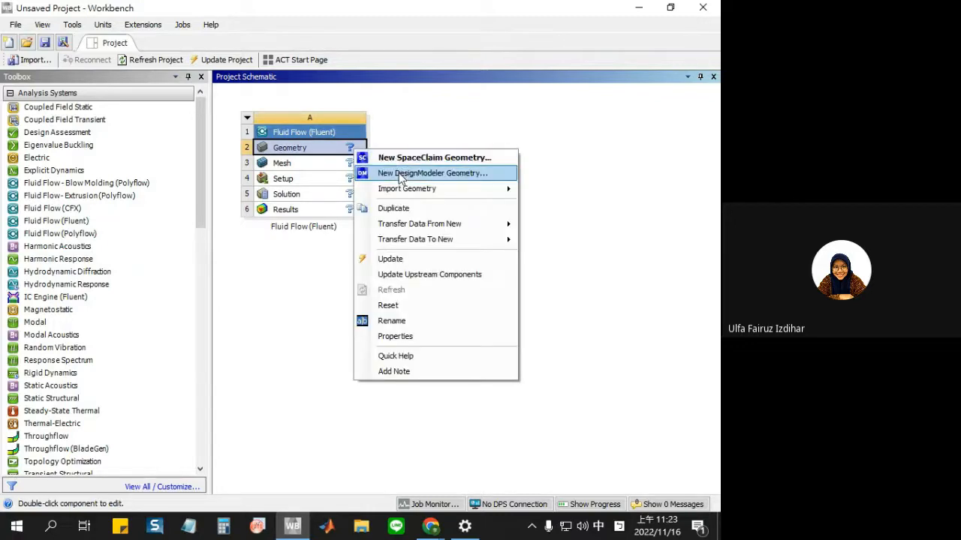
{"action": "left_click", "coordinate": [400, 174]}
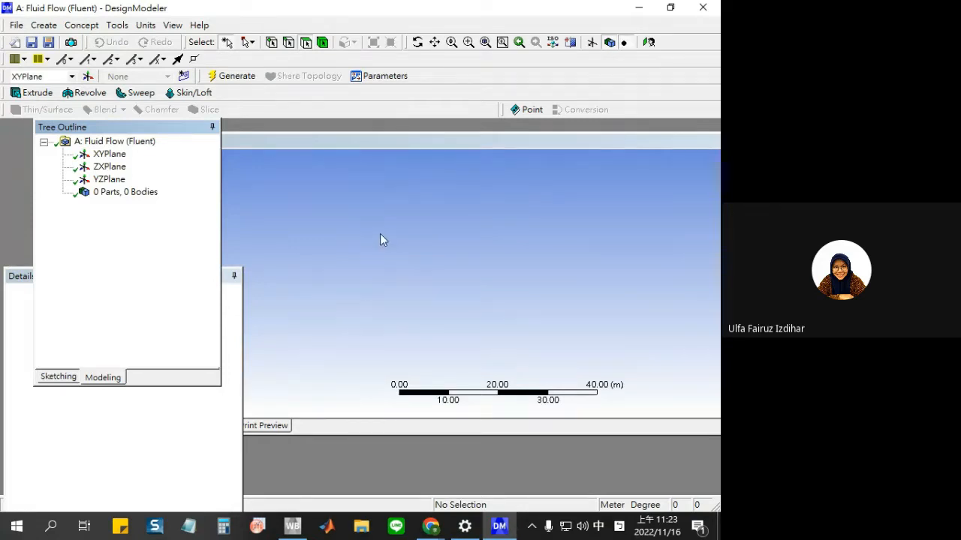
Create a cylinder primitive on the XY plane with a Z axis component of 3 m and generate it
{"action": "left_click", "coordinate": [52, 27]}
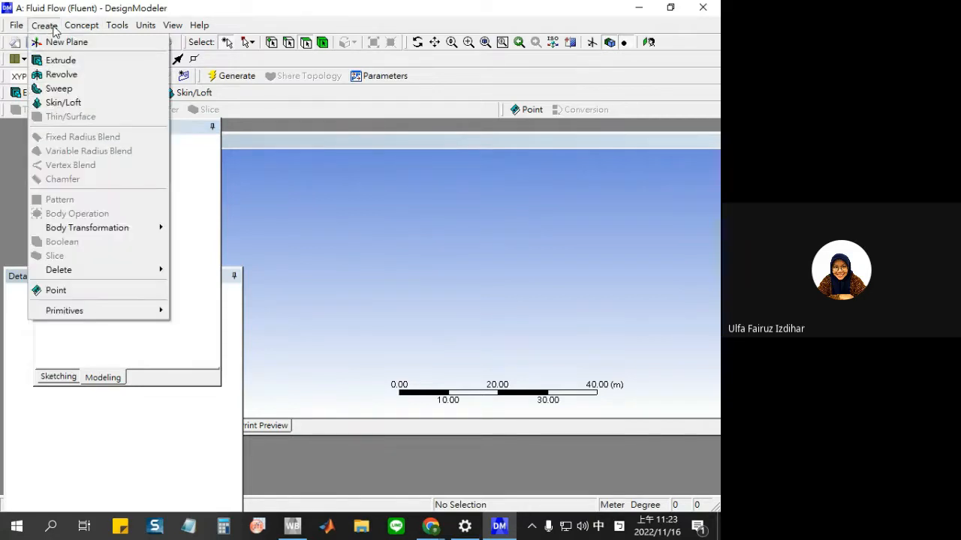
{"action": "mouse_move", "coordinate": [139, 313]}
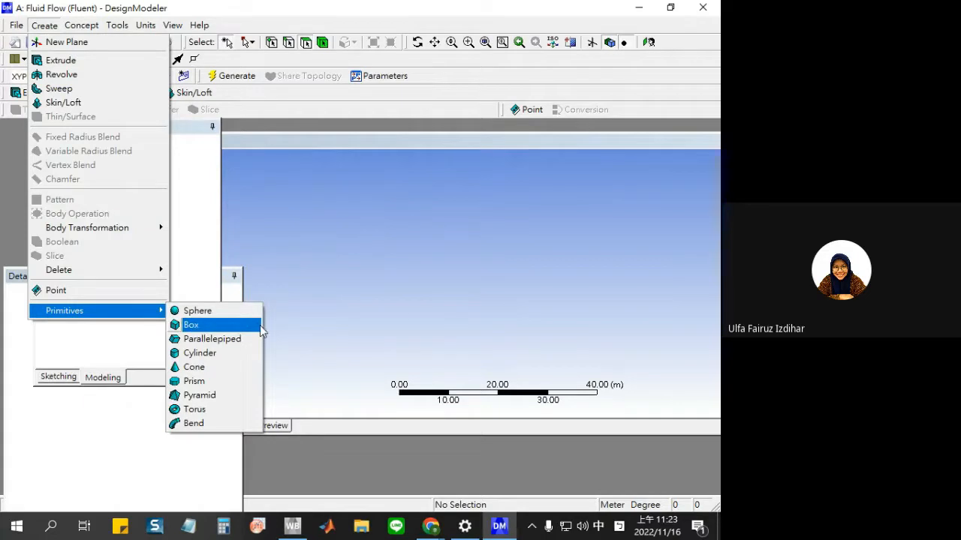
{"action": "left_click", "coordinate": [240, 354]}
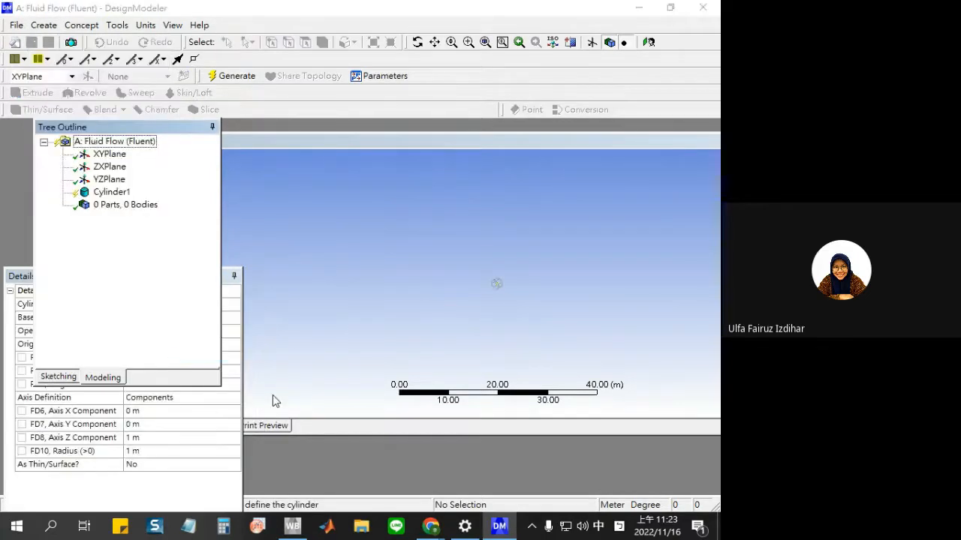
{"action": "left_click", "coordinate": [185, 438]}
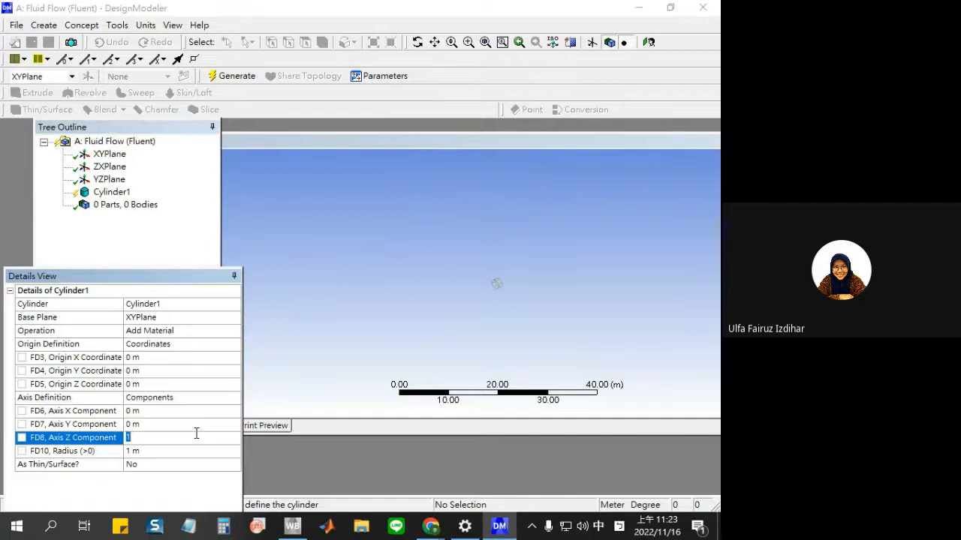
{"action": "type", "text": "3"}
{"action": "key", "text": "Return"}
{"action": "scroll", "coordinate": [565, 304], "scroll_direction": "up", "scroll_amount": 10}
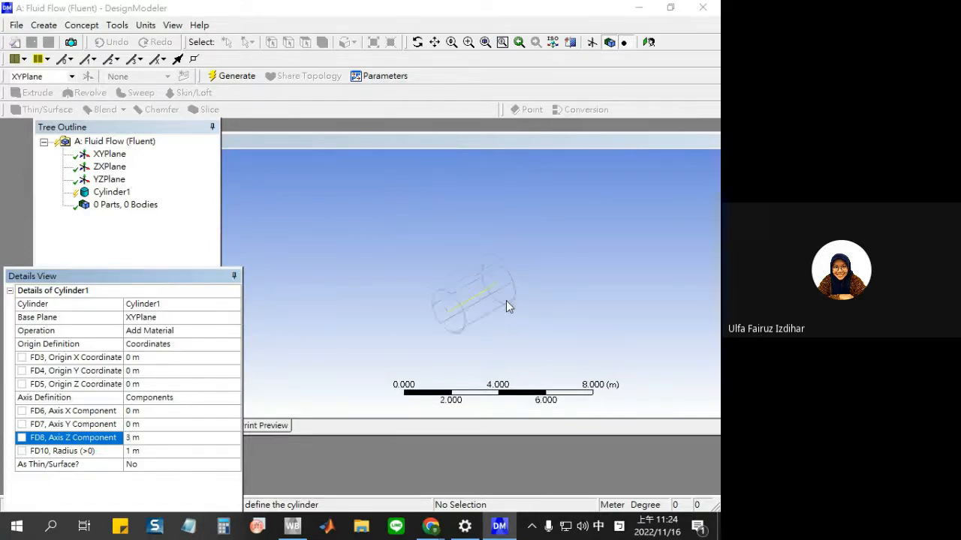
{"action": "left_click", "coordinate": [248, 75]}
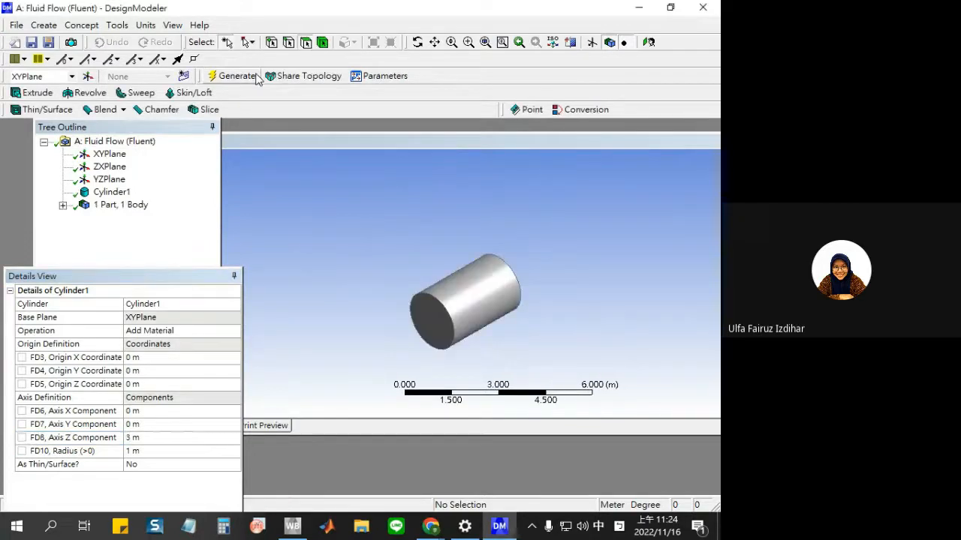
Add a second cylinder primitive and set its origin Z coordinate to 3 m, at the first cylinder's end
{"action": "left_click", "coordinate": [43, 25]}
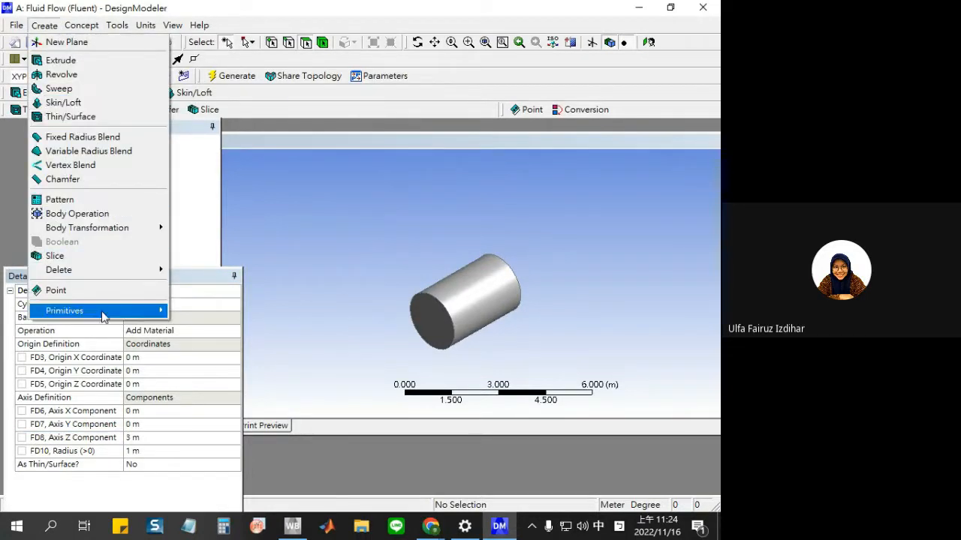
{"action": "mouse_move", "coordinate": [109, 314]}
{"action": "left_click", "coordinate": [198, 356]}
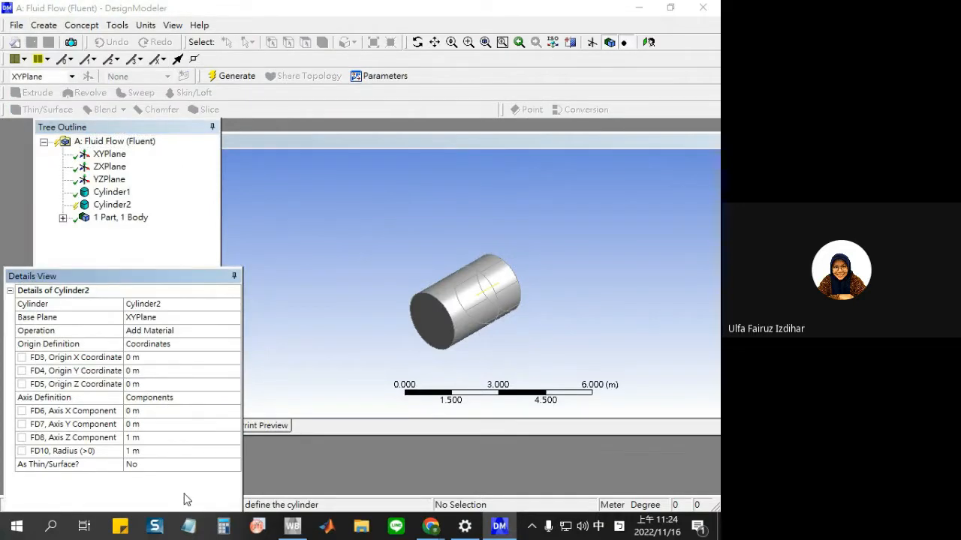
{"action": "left_click", "coordinate": [156, 386]}
{"action": "type", "text": "3"}
{"action": "key", "text": "Return"}
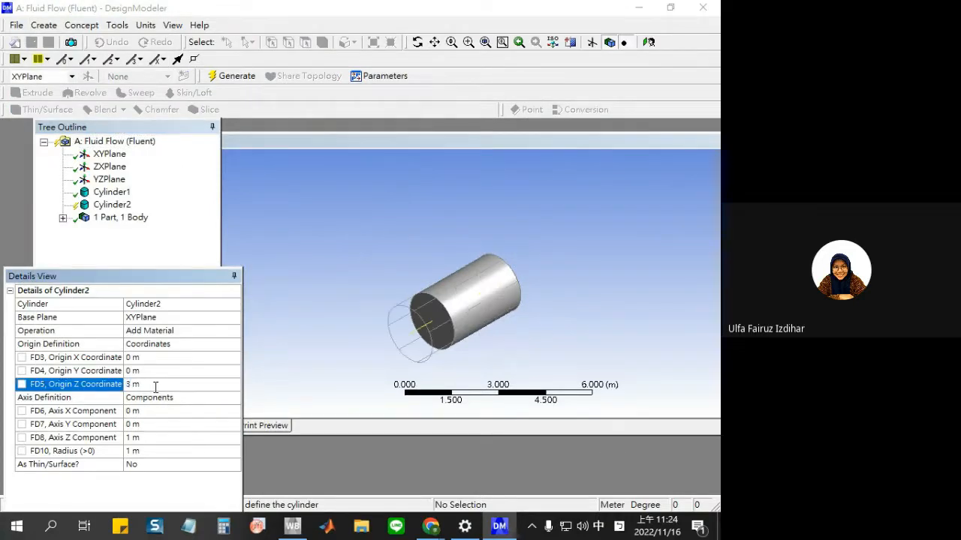
Set the second cylinder's radius to 0.5 m and its Z axis component to 3 m, and generate it
{"action": "left_click", "coordinate": [159, 438]}
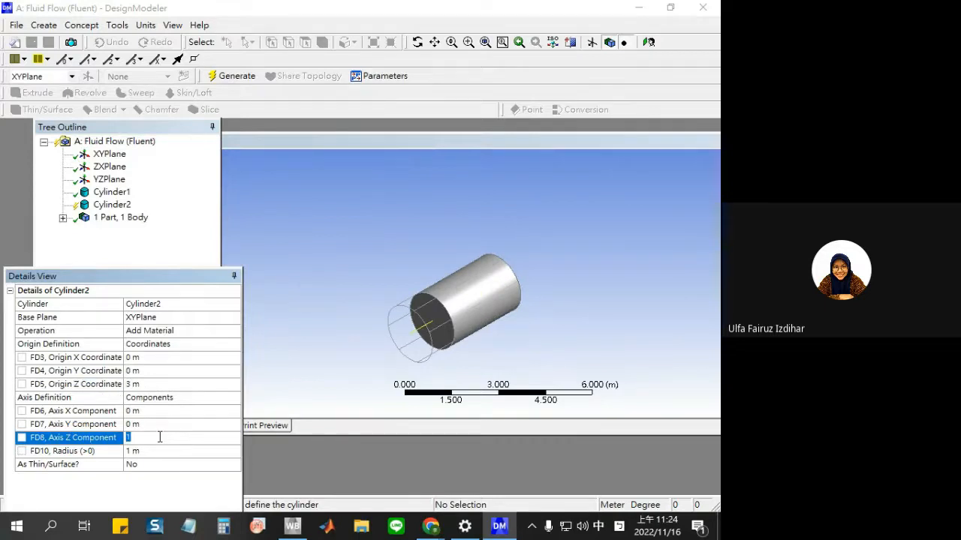
{"action": "left_click", "coordinate": [159, 450]}
{"action": "type", "text": "0.5"}
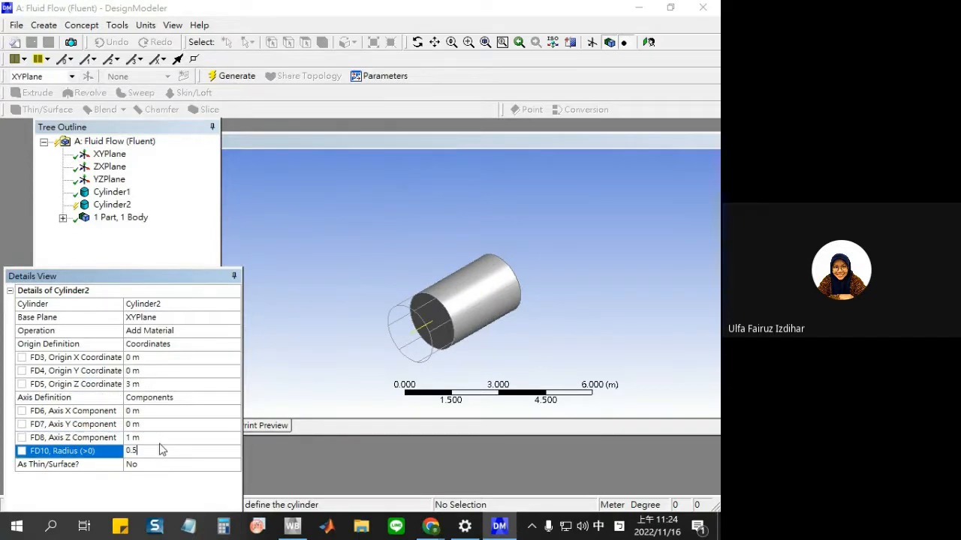
{"action": "key", "text": "Return"}
{"action": "left_click", "coordinate": [169, 439]}
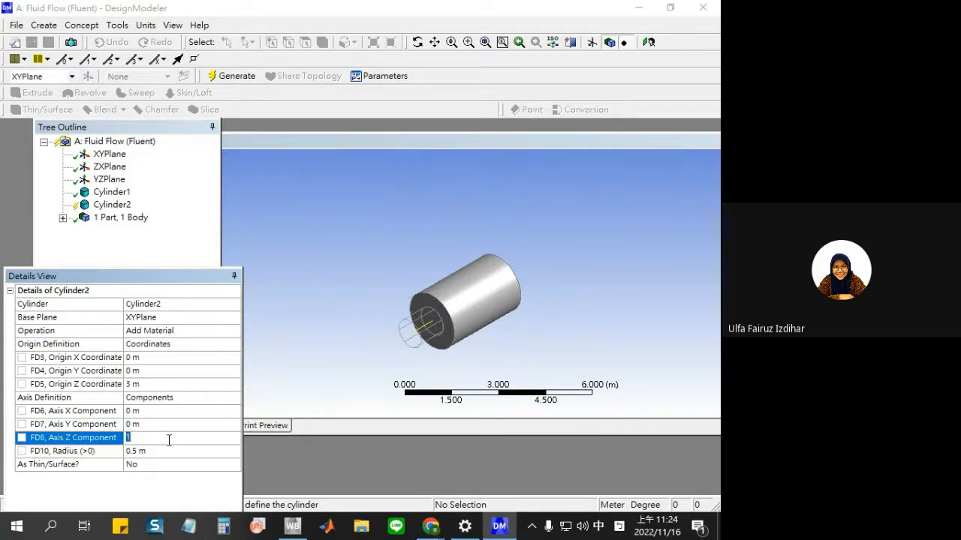
{"action": "type", "text": "3"}
{"action": "key", "text": "Return"}
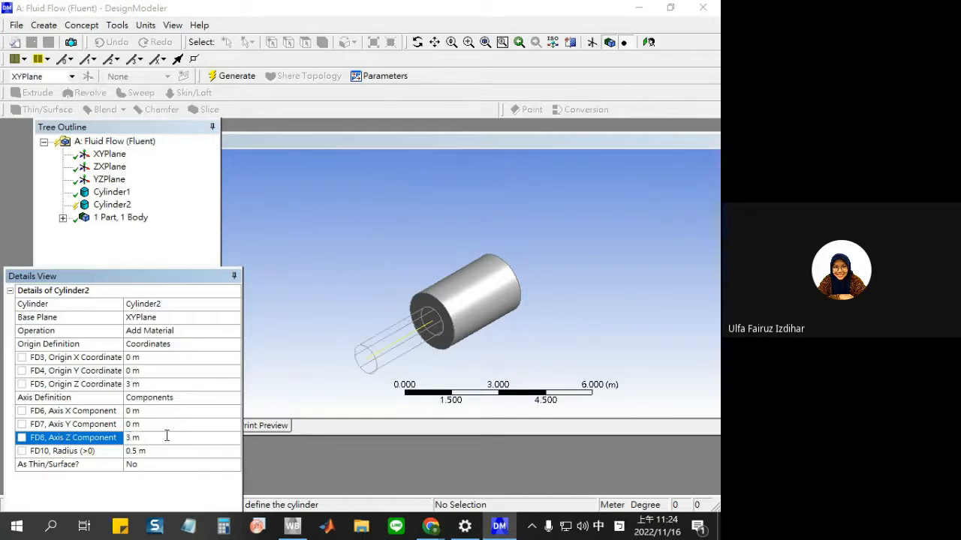
{"action": "left_click", "coordinate": [229, 76]}
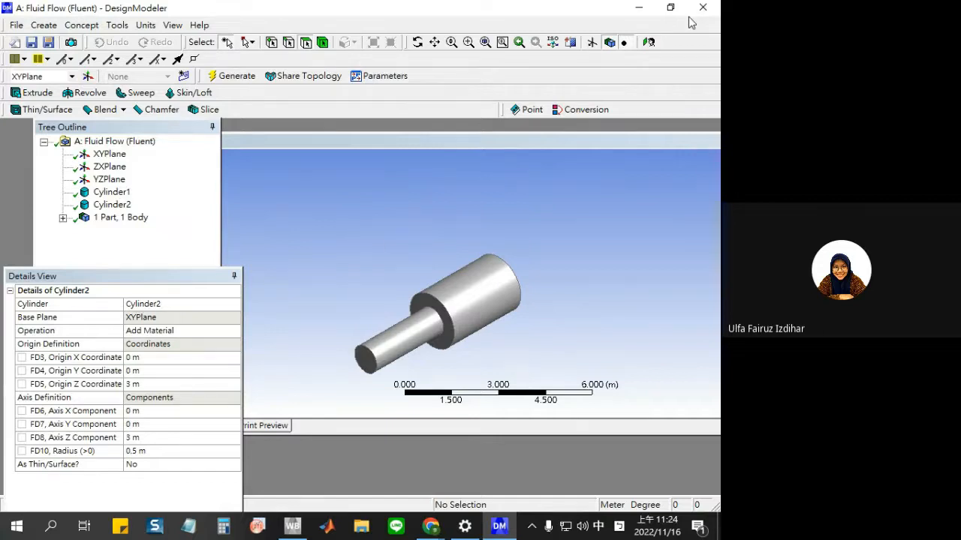
Close DesignModeler and open the Fluent system's Mesh component in the Meshing application
{"action": "key", "text": "alt+F4"}
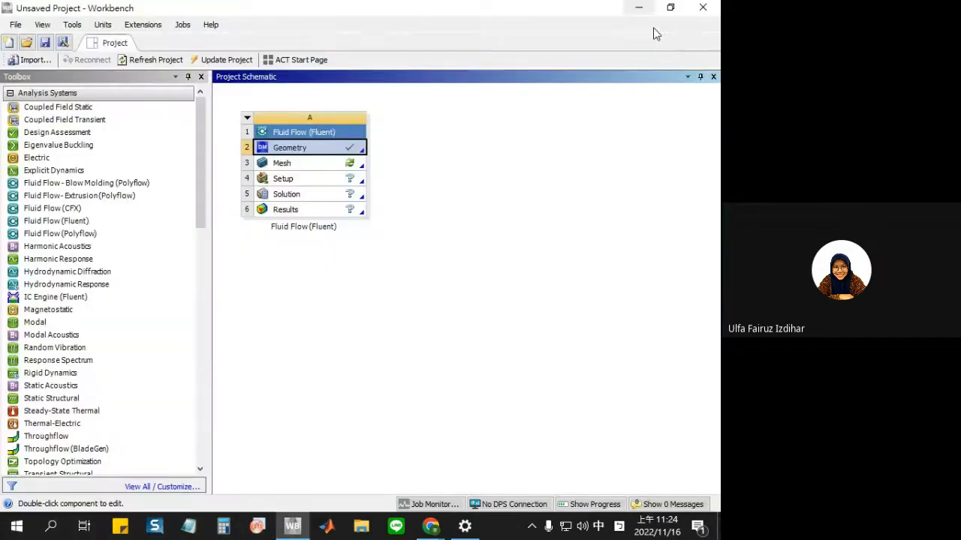
{"action": "left_click", "coordinate": [324, 167]}
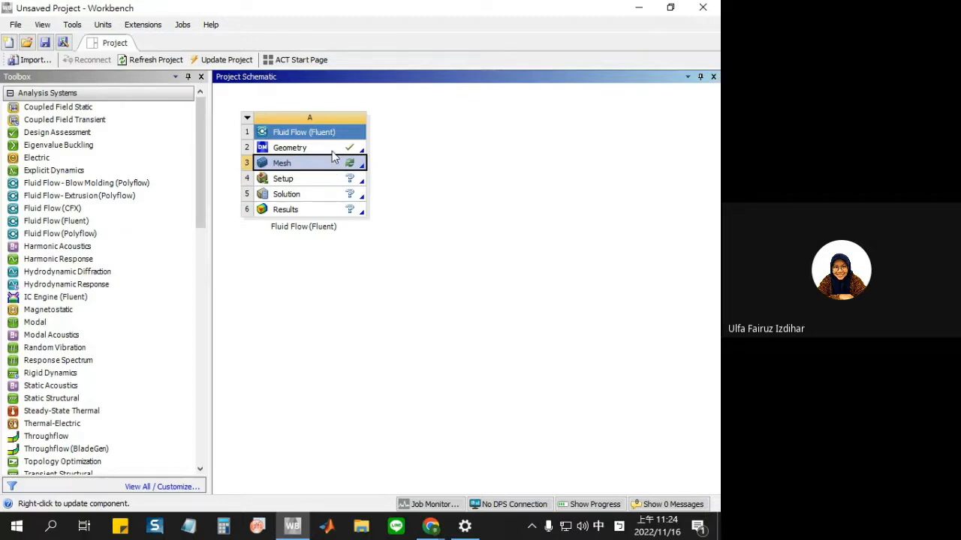
{"action": "double_click", "coordinate": [333, 165]}
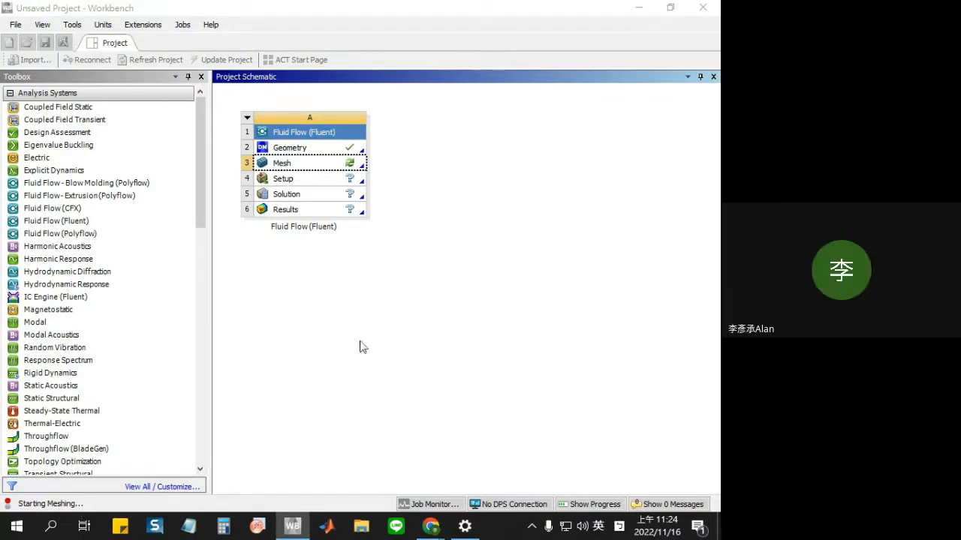
{"action": "left_click", "coordinate": [347, 177]}
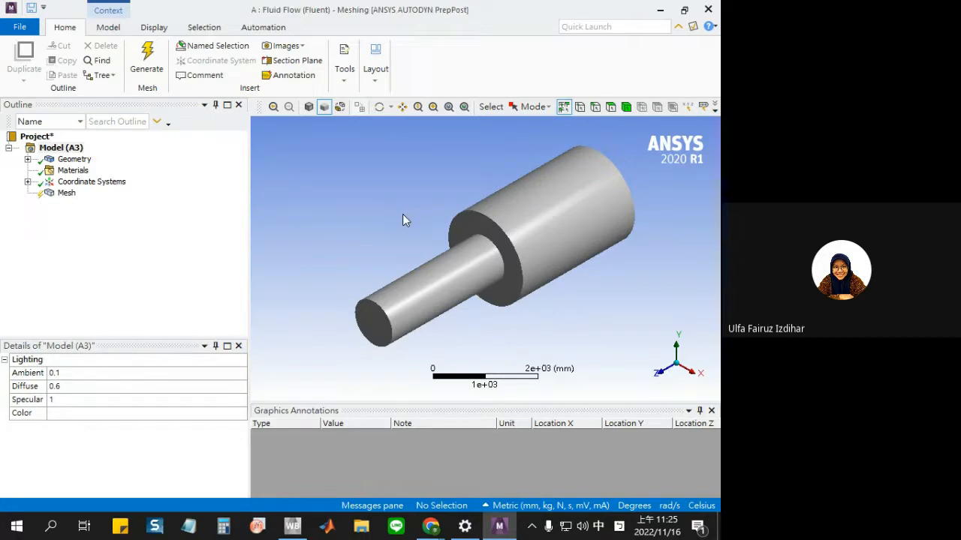
Set the Fluid/Solid property of the Solid body under Geometry to Fluid
{"action": "left_click", "coordinate": [50, 172]}
{"action": "left_click", "coordinate": [28, 159]}
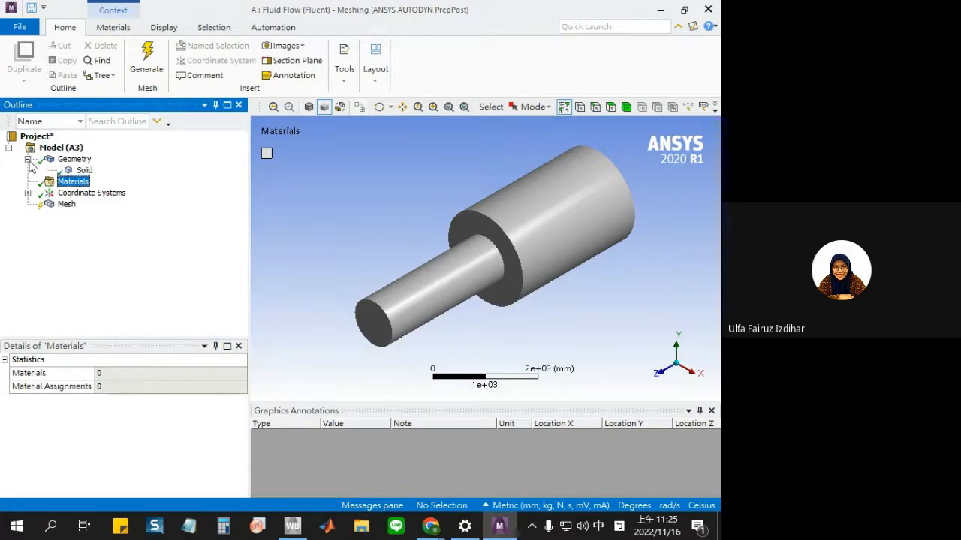
{"action": "left_click", "coordinate": [28, 159]}
{"action": "left_click", "coordinate": [28, 159]}
{"action": "left_click", "coordinate": [64, 171]}
{"action": "scroll", "coordinate": [127, 384], "scroll_direction": "down", "scroll_amount": 2}
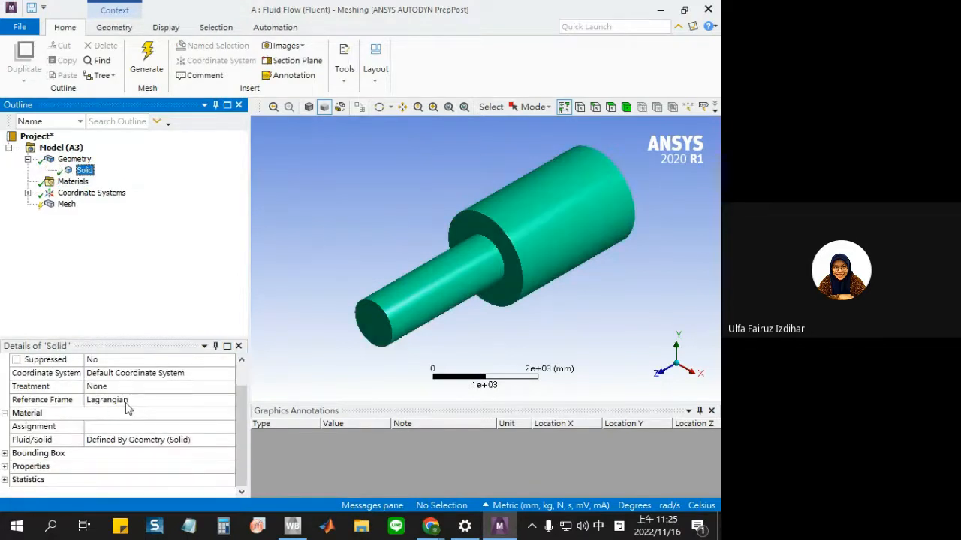
{"action": "left_click", "coordinate": [189, 441]}
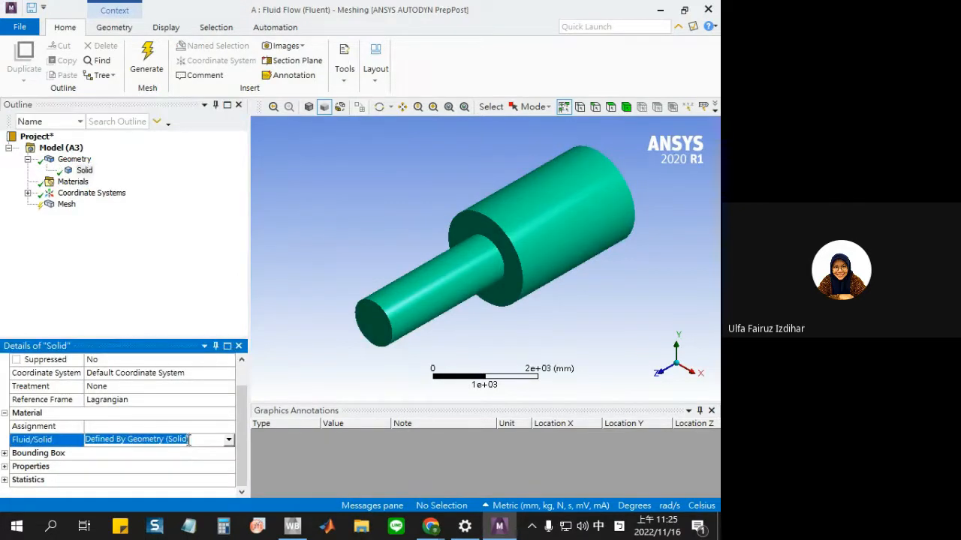
{"action": "left_click", "coordinate": [229, 441]}
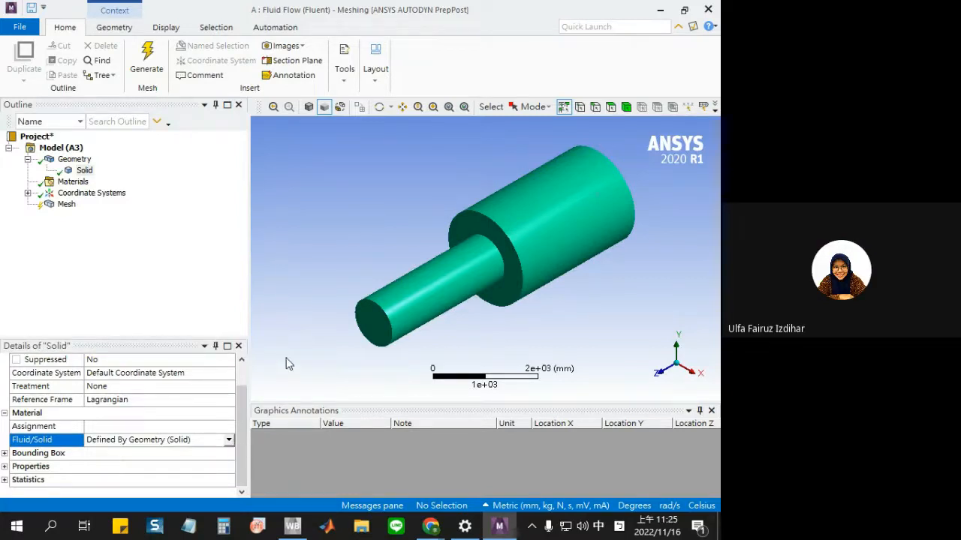
{"action": "left_click", "coordinate": [217, 460]}
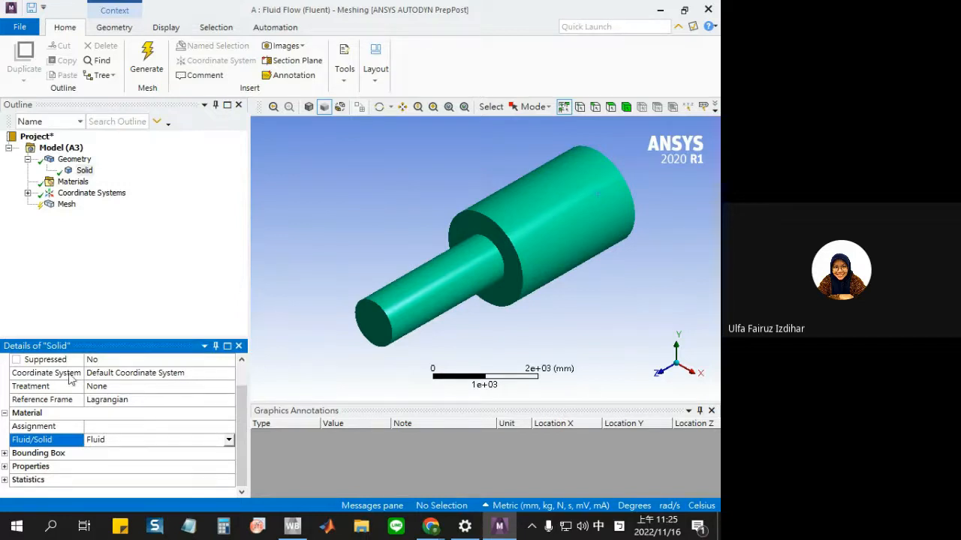
Try to create a new material for the Solid body's material assignment
{"action": "left_click", "coordinate": [73, 183]}
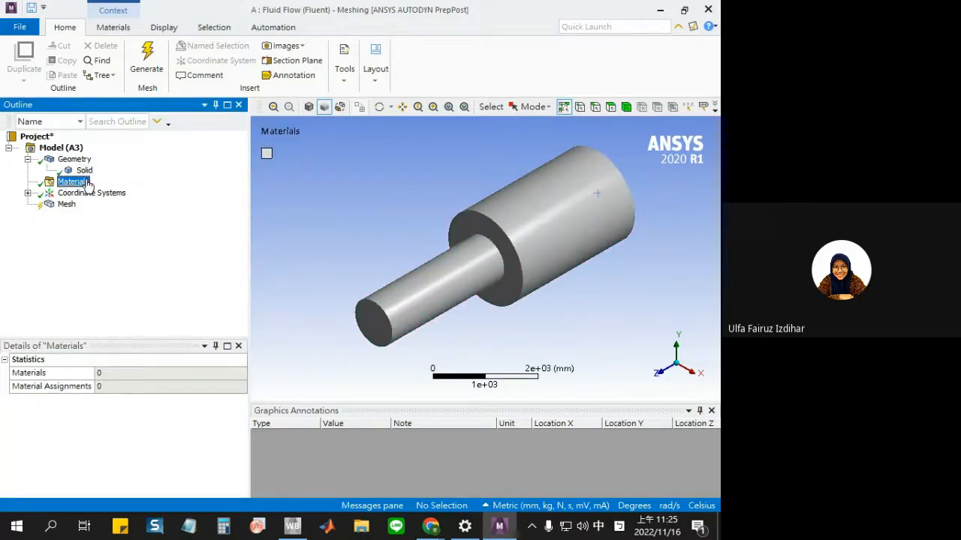
{"action": "left_click", "coordinate": [84, 170]}
{"action": "scroll", "coordinate": [90, 465], "scroll_direction": "down", "scroll_amount": 1}
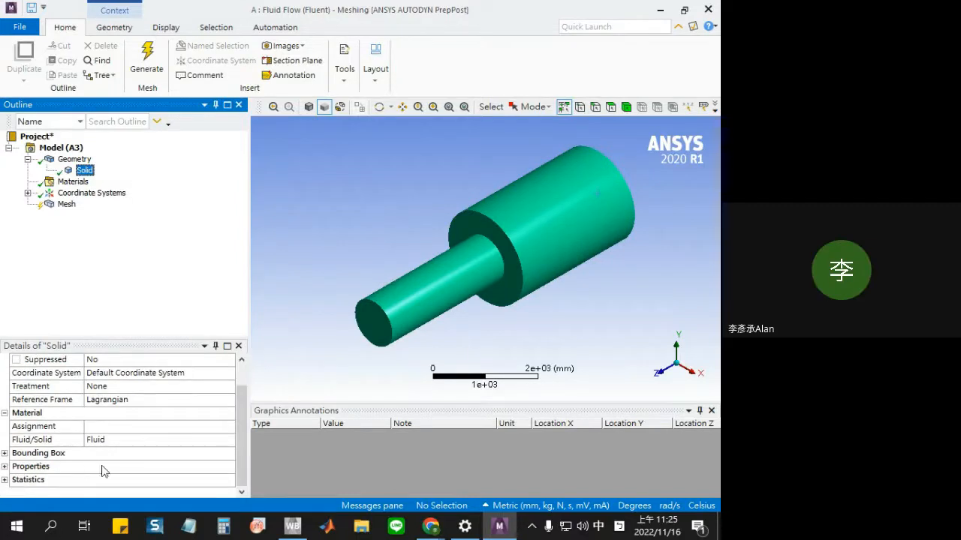
{"action": "left_click", "coordinate": [54, 425]}
{"action": "left_click", "coordinate": [230, 427]}
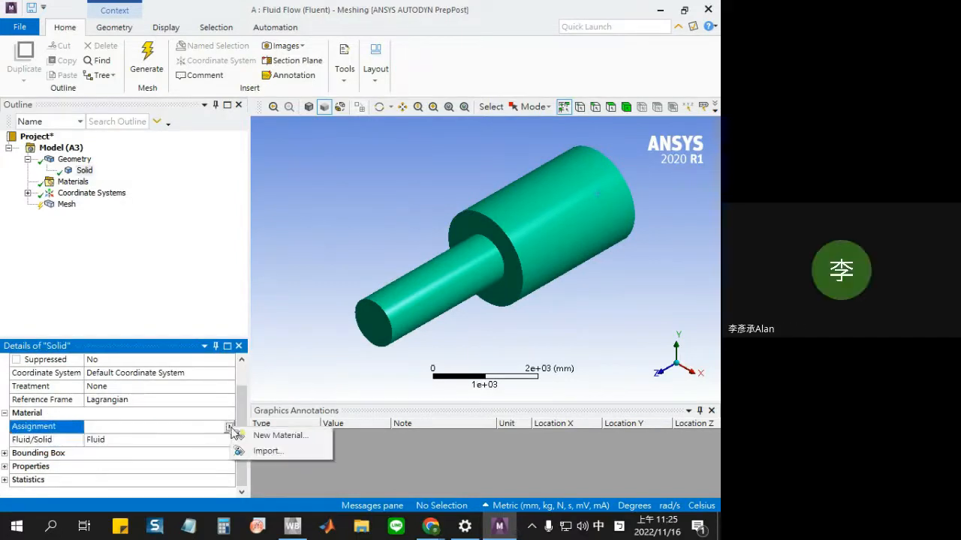
{"action": "left_click", "coordinate": [278, 437]}
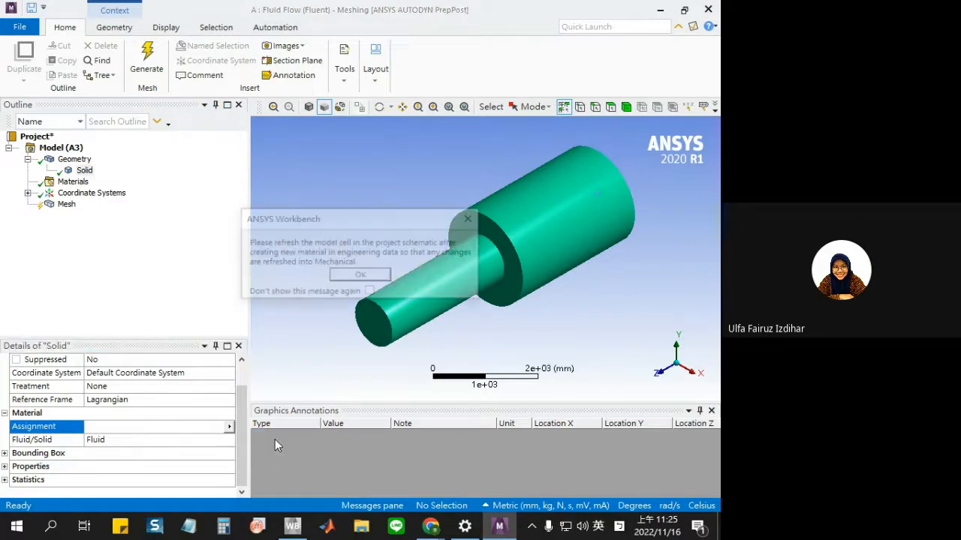
{"action": "left_click", "coordinate": [359, 276]}
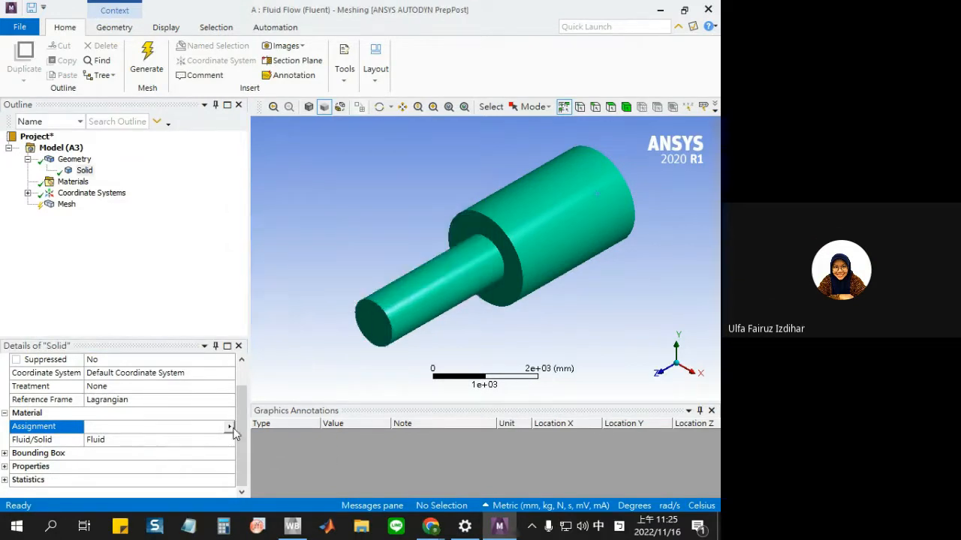
Check the Materials branch and the Workbench project's analysis systems for a way to define the material, then return to Meshing
{"action": "left_click", "coordinate": [73, 182]}
{"action": "right_click", "coordinate": [83, 184]}
{"action": "left_click", "coordinate": [120, 189]}
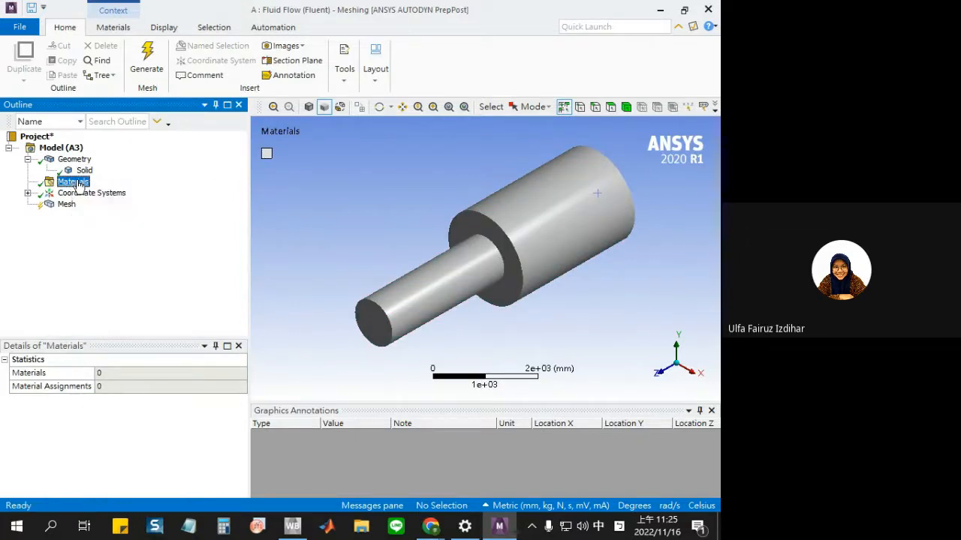
{"action": "left_click", "coordinate": [662, 11]}
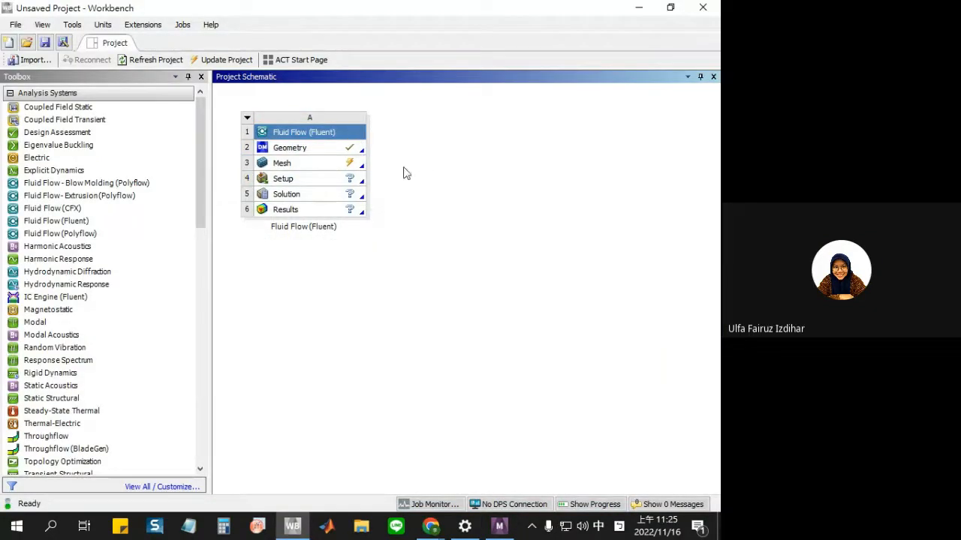
{"action": "left_click", "coordinate": [109, 273]}
{"action": "scroll", "coordinate": [114, 337], "scroll_direction": "down", "scroll_amount": 1}
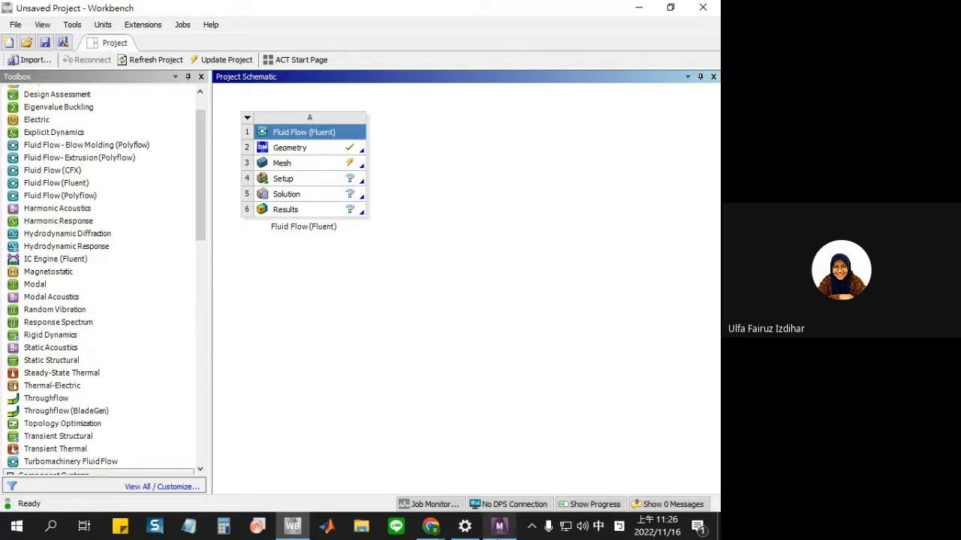
{"action": "mouse_move", "coordinate": [499, 528]}
{"action": "left_click", "coordinate": [518, 494]}
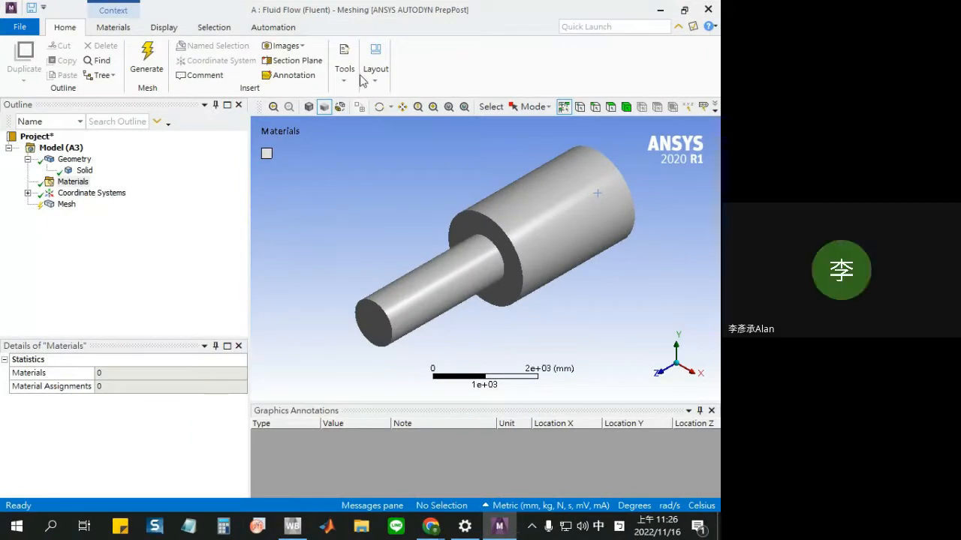
Try again to add a new material through the Solid body's Assignment property
{"action": "left_click", "coordinate": [73, 181]}
{"action": "left_click", "coordinate": [73, 171]}
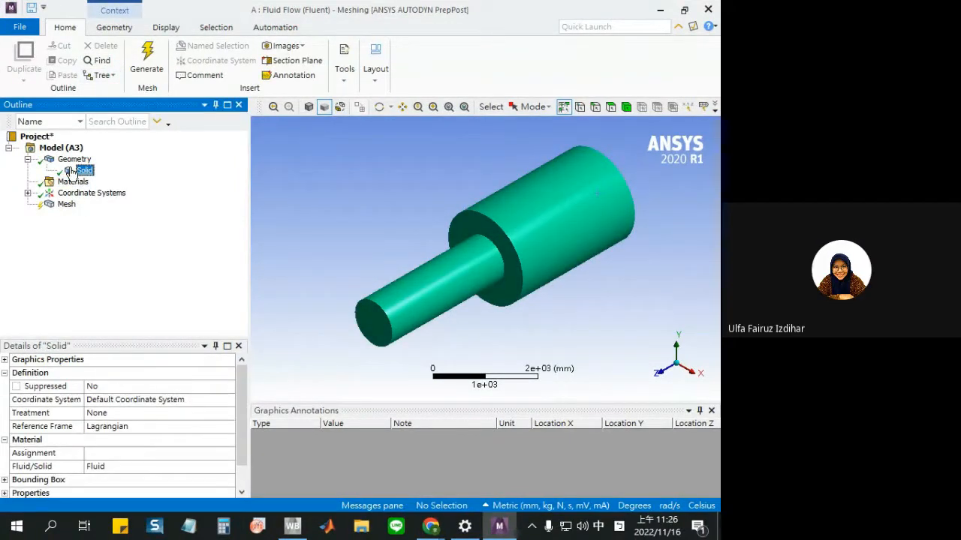
{"action": "scroll", "coordinate": [161, 451], "scroll_direction": "down", "scroll_amount": 1}
{"action": "left_click", "coordinate": [152, 431]}
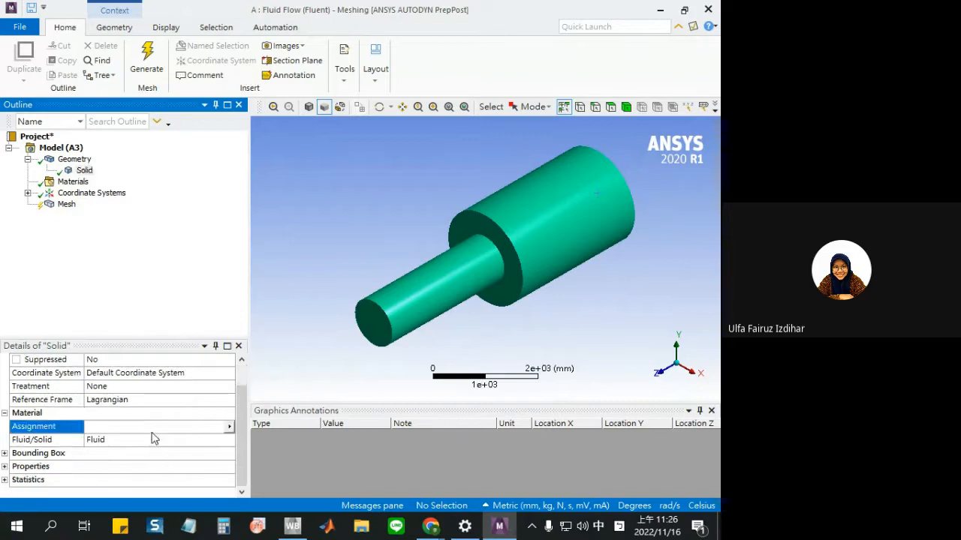
{"action": "left_click", "coordinate": [229, 427]}
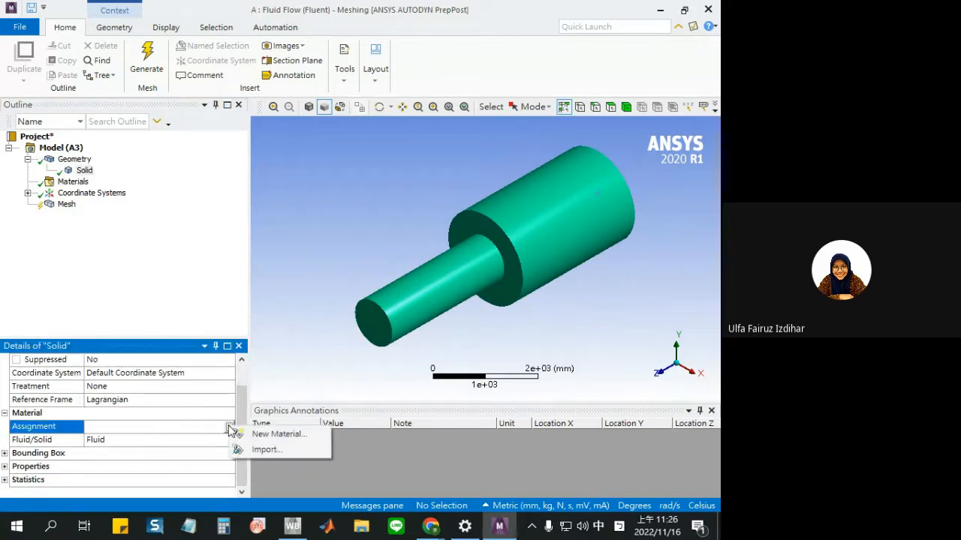
{"action": "left_click", "coordinate": [274, 441]}
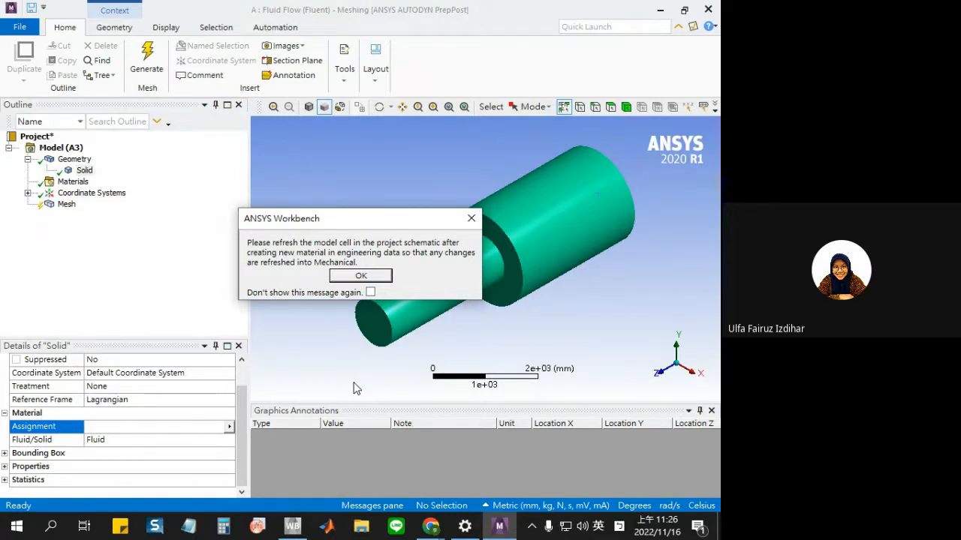
{"action": "left_click", "coordinate": [360, 276]}
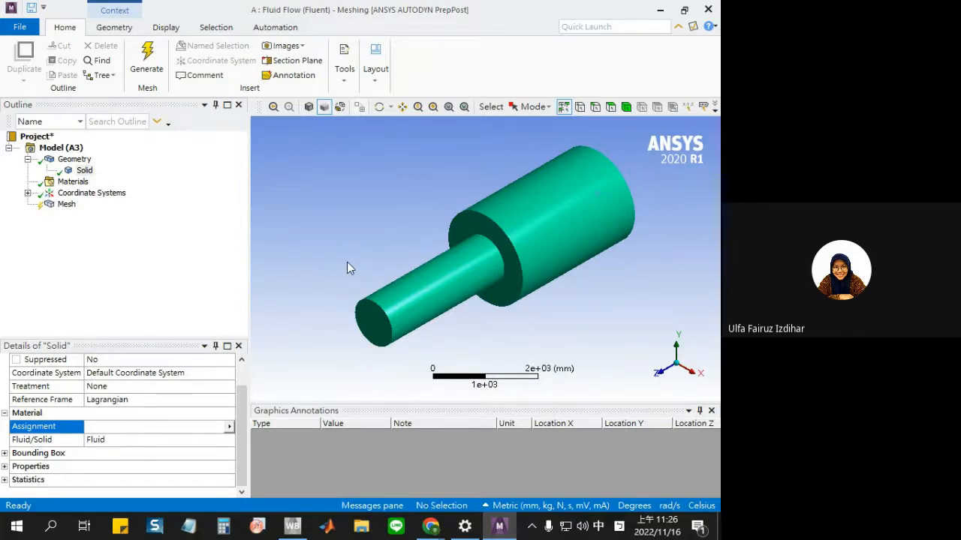
Generate the mesh of the stepped cylinder with the default CFD settings
{"action": "left_click", "coordinate": [65, 208]}
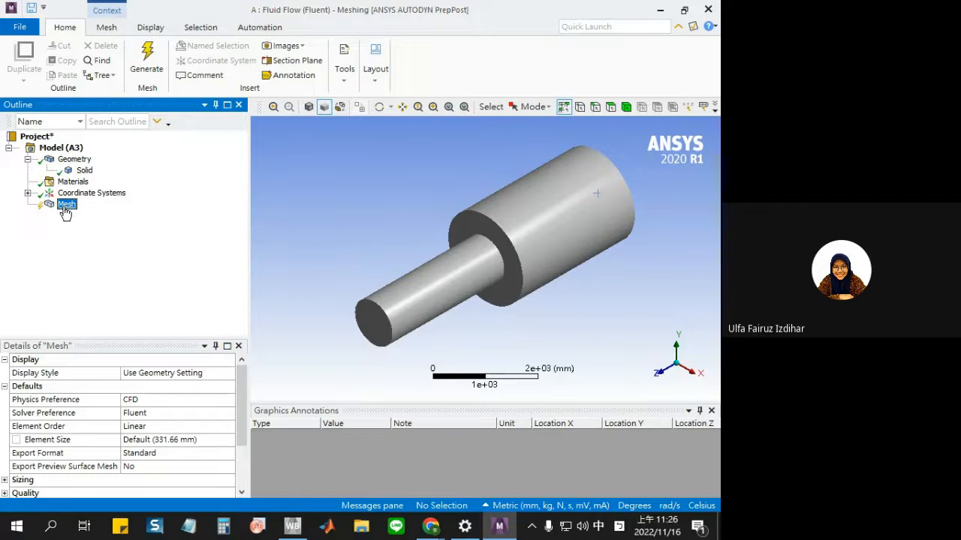
{"action": "right_click", "coordinate": [66, 208]}
{"action": "left_click", "coordinate": [194, 167]}
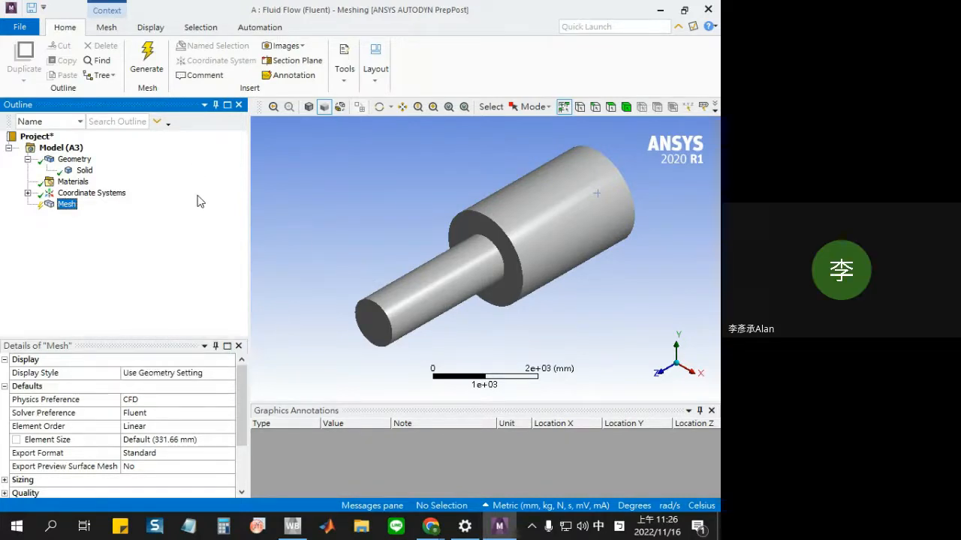
{"action": "mouse_move", "coordinate": [296, 528]}
{"action": "mouse_move", "coordinate": [320, 487]}
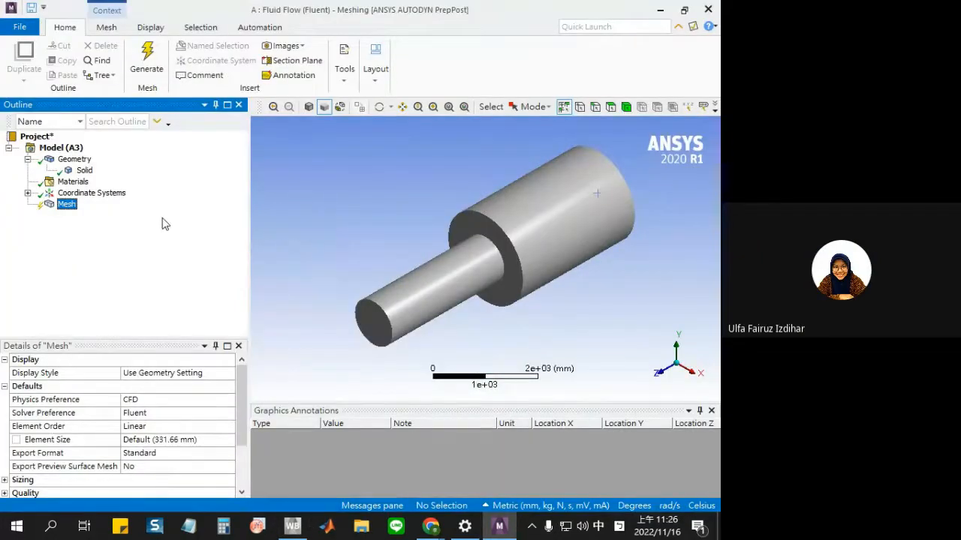
{"action": "left_click", "coordinate": [161, 72]}
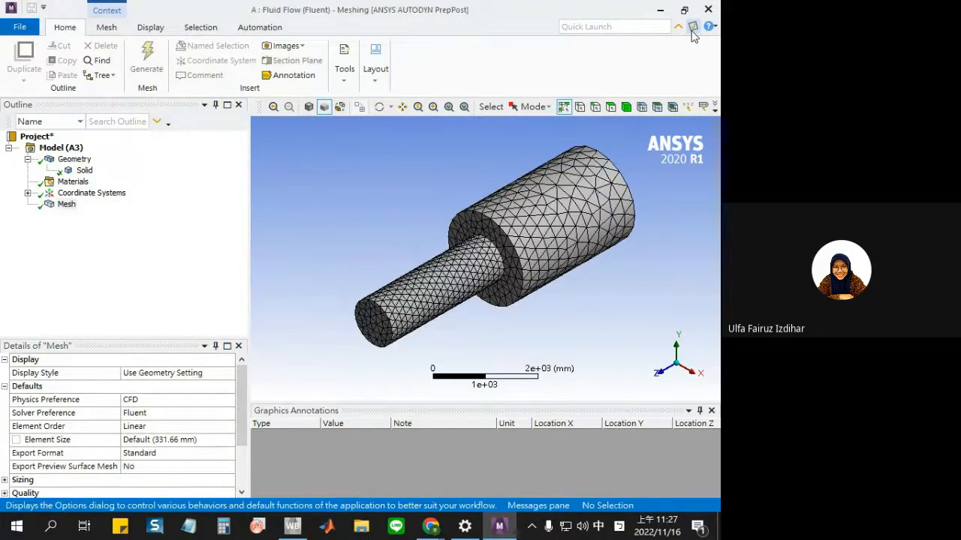
Return to the Workbench project, open the Fluid Flow system's Setup for editing and start Fluent in 3D with the default launcher options
{"action": "left_click", "coordinate": [708, 9]}
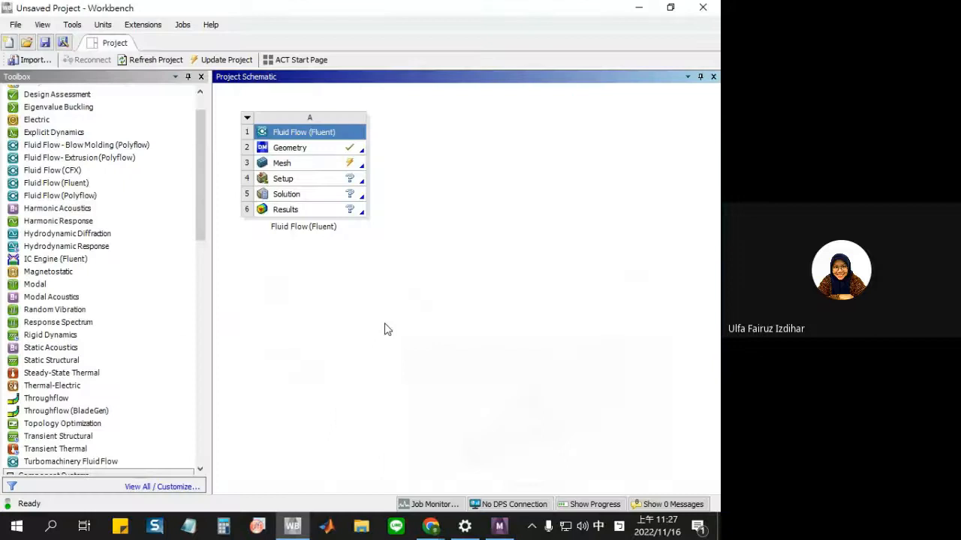
{"action": "left_click", "coordinate": [310, 183]}
{"action": "right_click", "coordinate": [313, 187]}
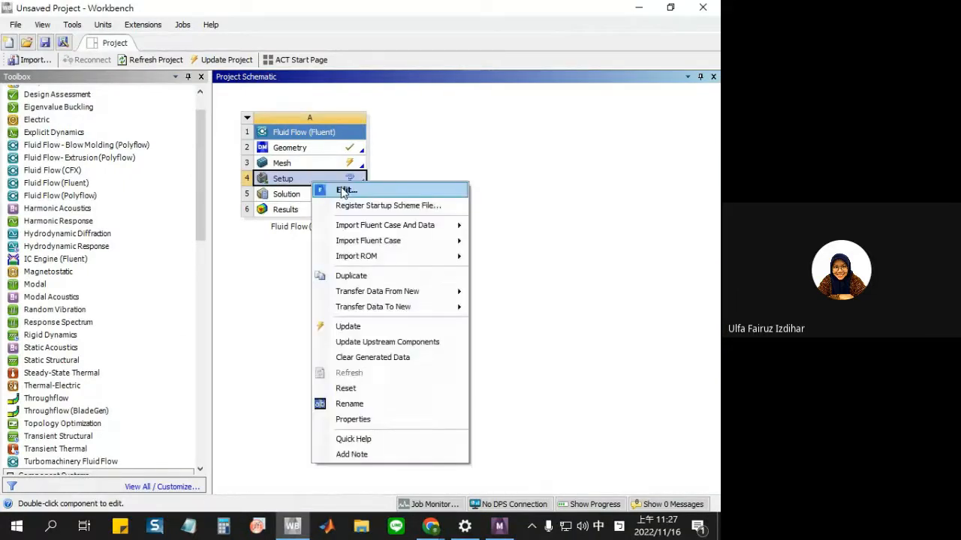
{"action": "left_click", "coordinate": [342, 190]}
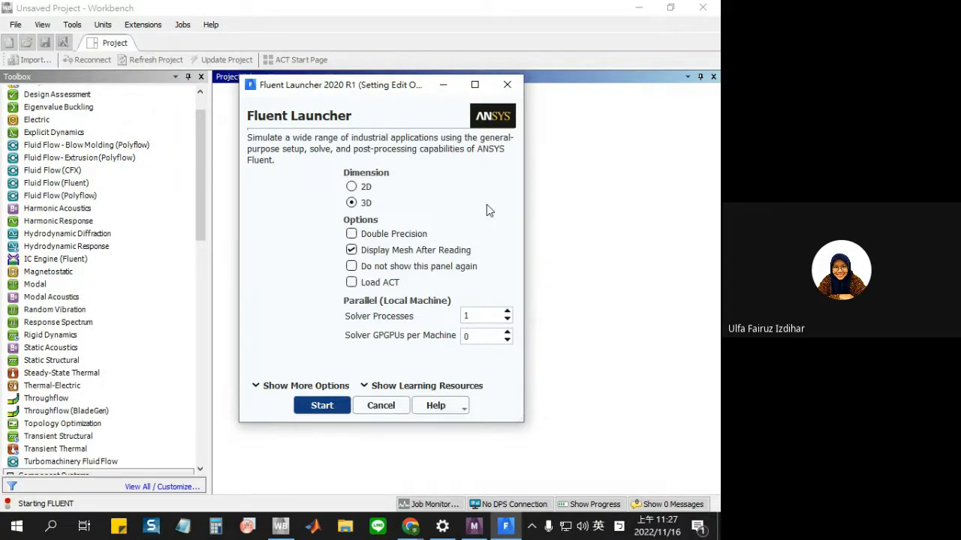
{"action": "left_click", "coordinate": [322, 405]}
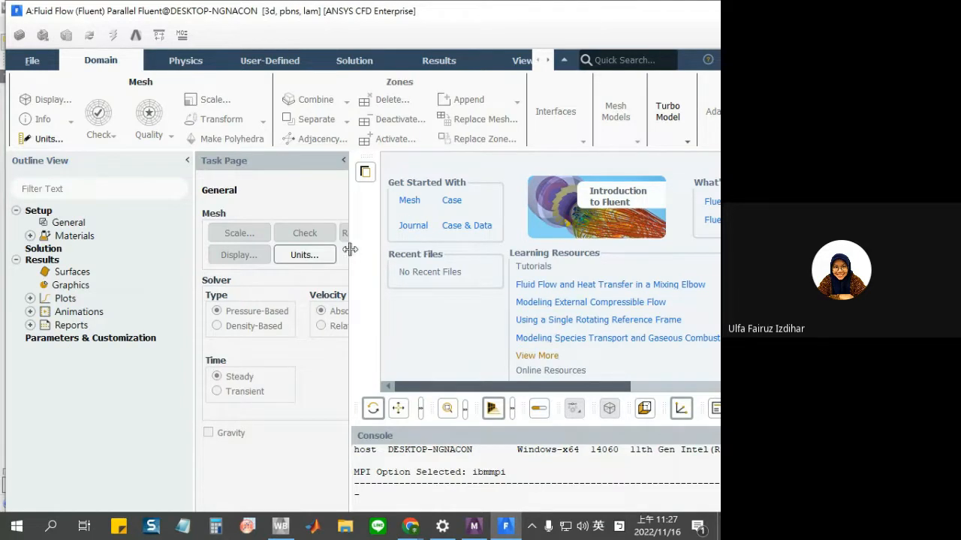
Examine the General settings and the Fluid and Solid entries under Materials in Fluent's setup outline
{"action": "left_click", "coordinate": [71, 222]}
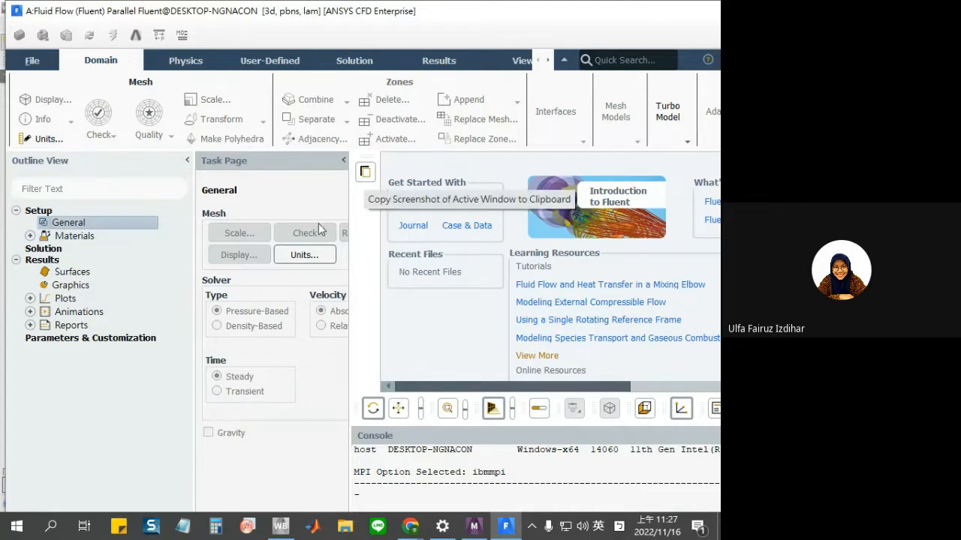
{"action": "left_click", "coordinate": [74, 236]}
{"action": "left_click", "coordinate": [30, 235]}
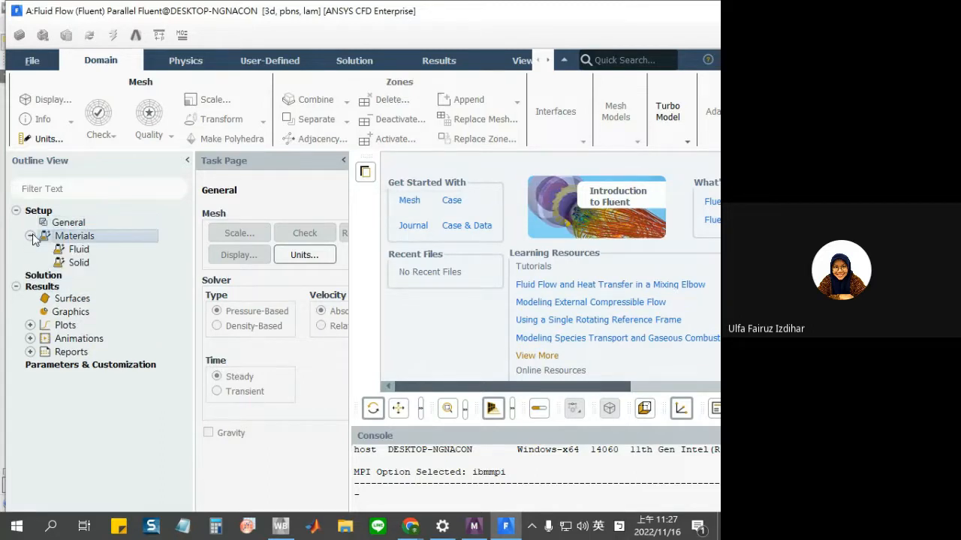
{"action": "left_click", "coordinate": [115, 252]}
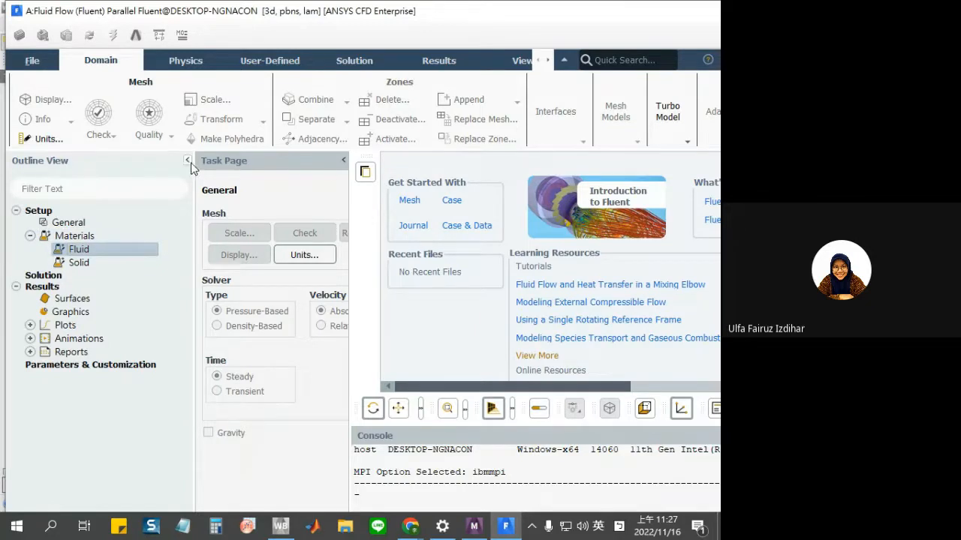
{"action": "left_click", "coordinate": [344, 160]}
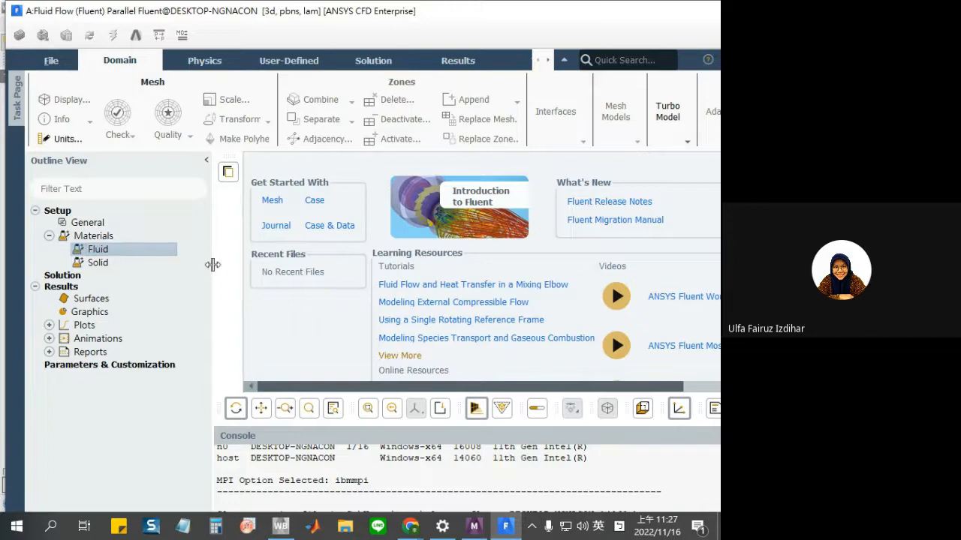
{"action": "mouse_move", "coordinate": [266, 386]}
{"action": "left_mouse_down"}
{"action": "mouse_move", "coordinate": [413, 388]}
{"action": "mouse_move", "coordinate": [284, 384]}
{"action": "left_mouse_up"}
{"action": "left_click", "coordinate": [115, 264]}
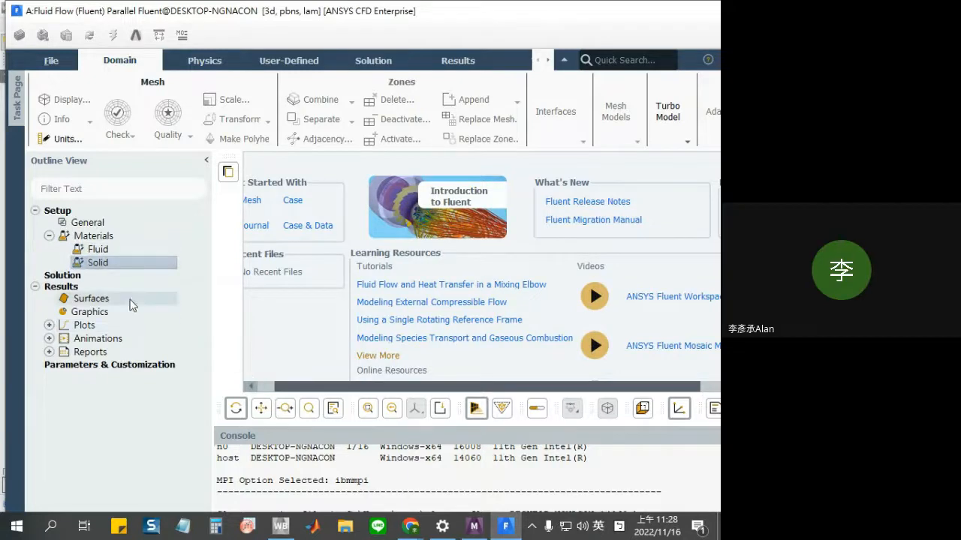
{"action": "left_click", "coordinate": [136, 248]}
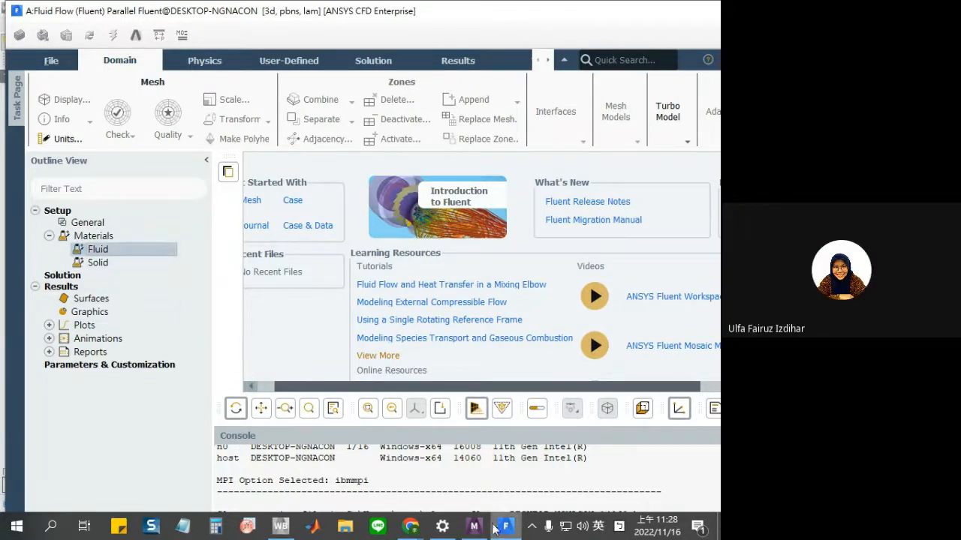
Switch to the Windows display settings, set the screen resolution to 1280 × 1024 and keep the change
{"action": "mouse_move", "coordinate": [473, 526]}
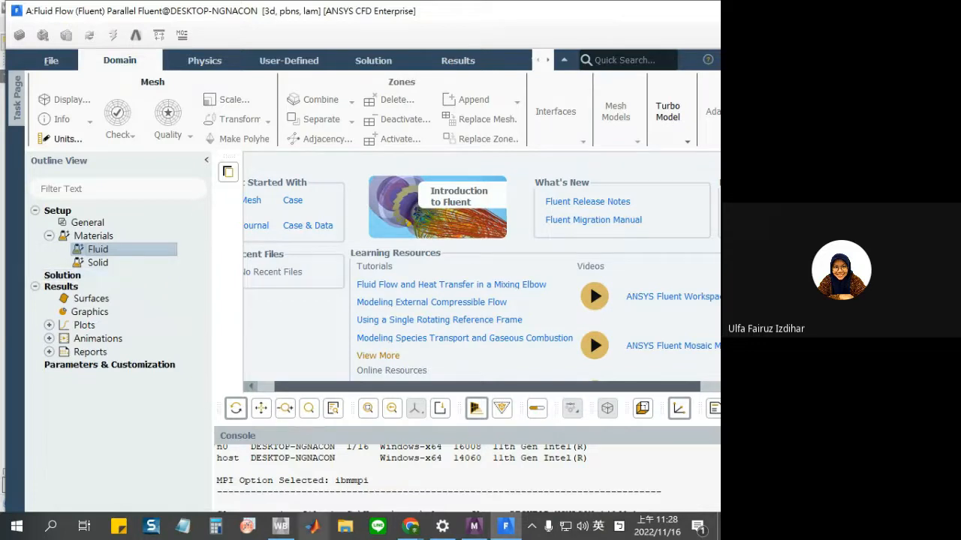
{"action": "left_click", "coordinate": [442, 526]}
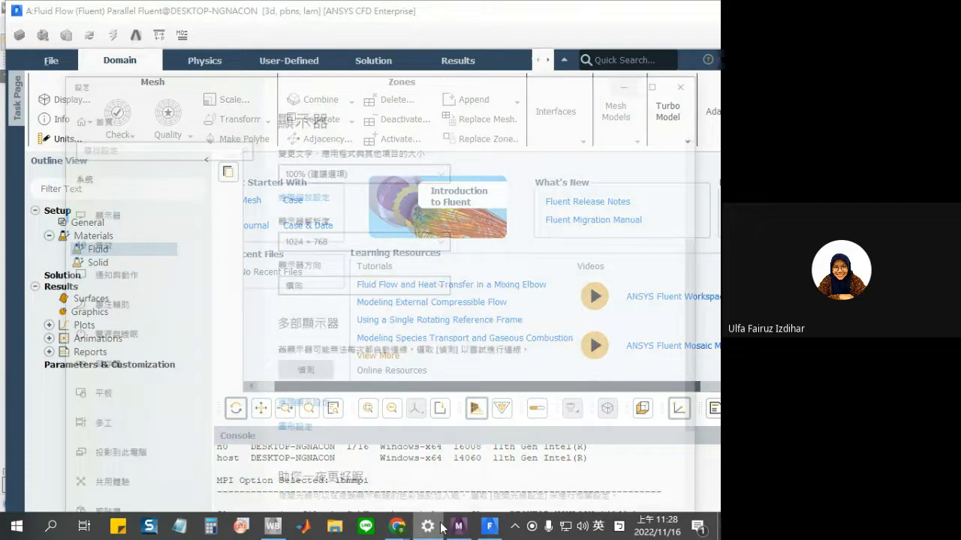
{"action": "scroll", "coordinate": [350, 203], "scroll_direction": "up", "scroll_amount": 1}
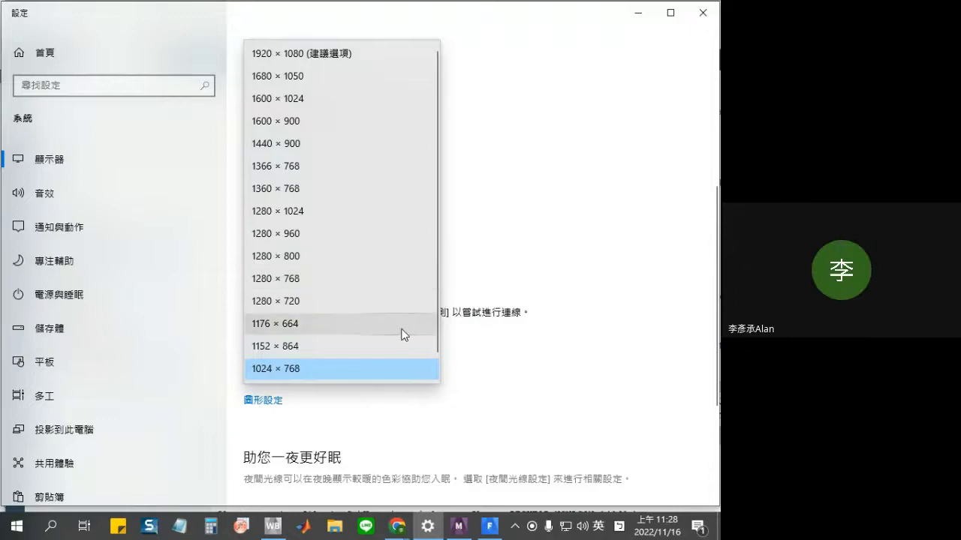
{"action": "left_click", "coordinate": [325, 211]}
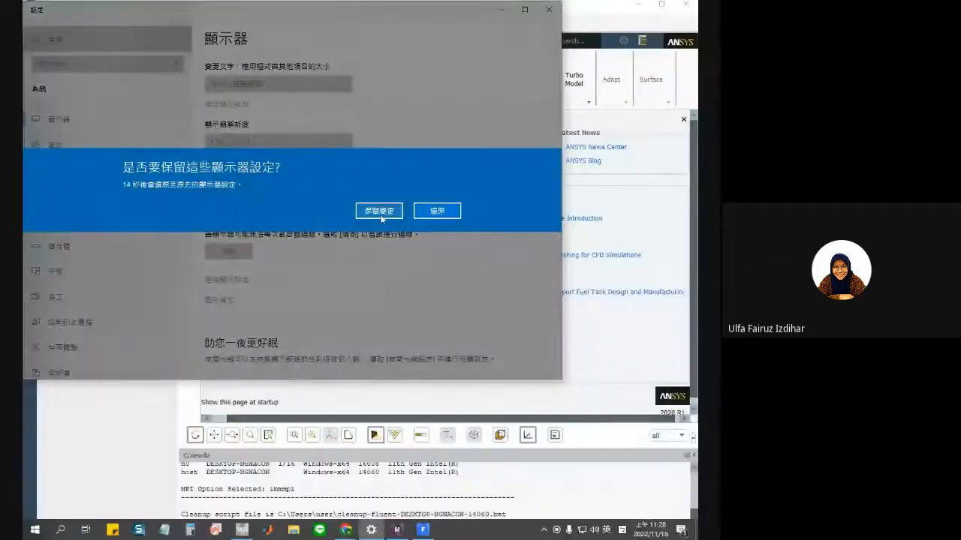
{"action": "left_click", "coordinate": [377, 211]}
{"action": "left_click", "coordinate": [500, 9]}
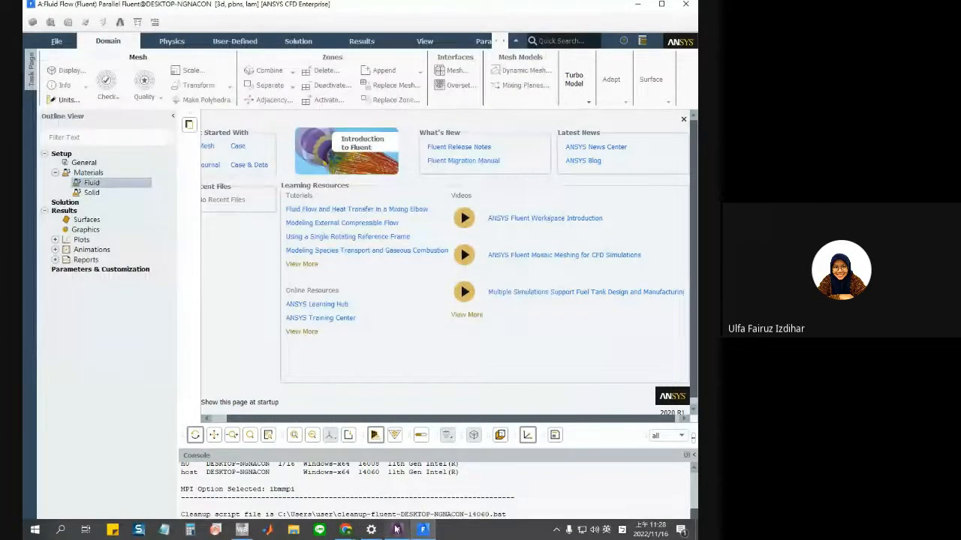
Close the Meshing window, return to Workbench and update the Mesh component of the Fluid Flow (Fluent) system
{"action": "mouse_move", "coordinate": [396, 530]}
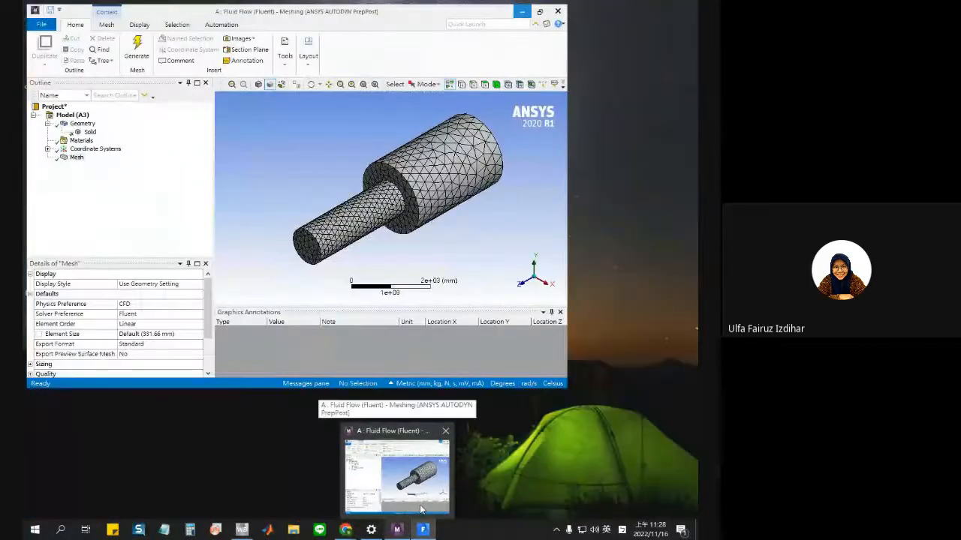
{"action": "left_click", "coordinate": [421, 509]}
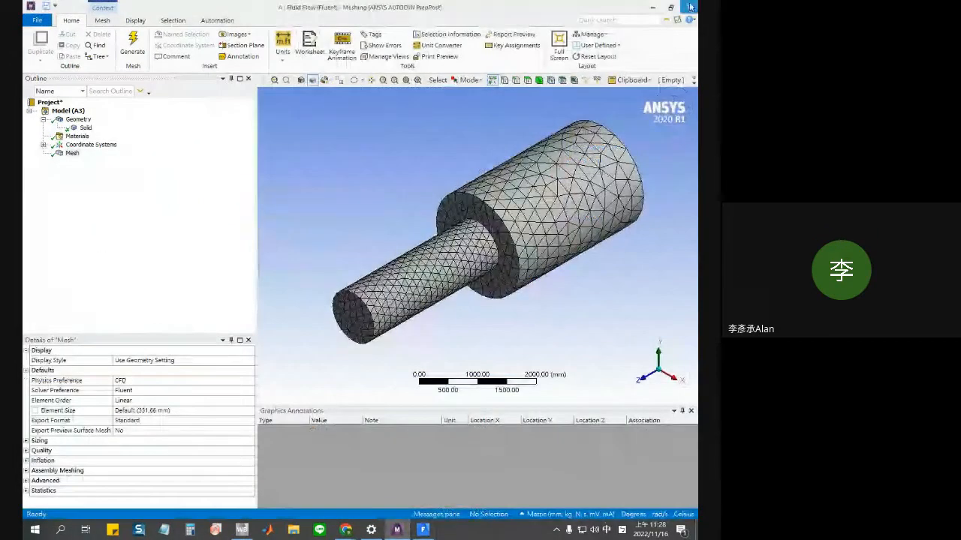
{"action": "left_click", "coordinate": [686, 6]}
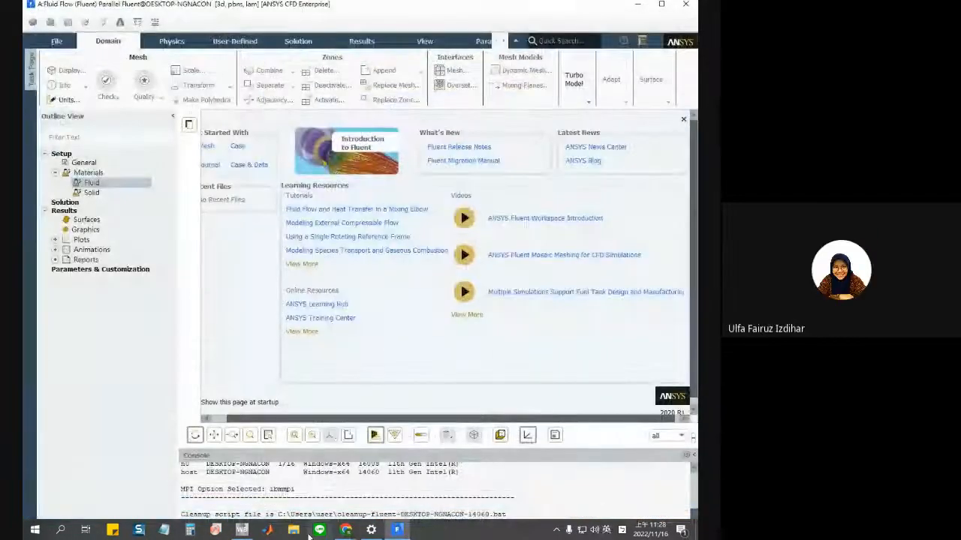
{"action": "left_click", "coordinate": [242, 530]}
{"action": "right_click", "coordinate": [283, 125]}
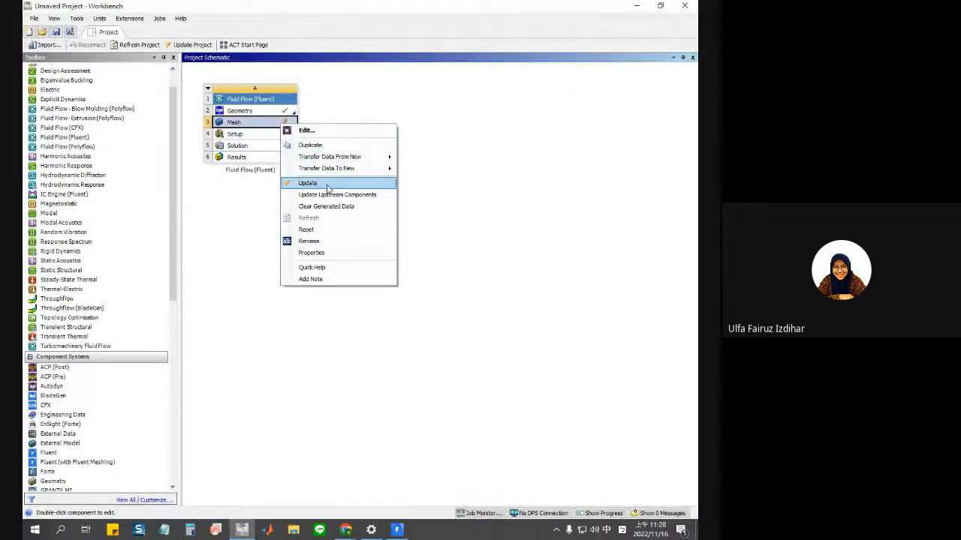
{"action": "left_click", "coordinate": [308, 183]}
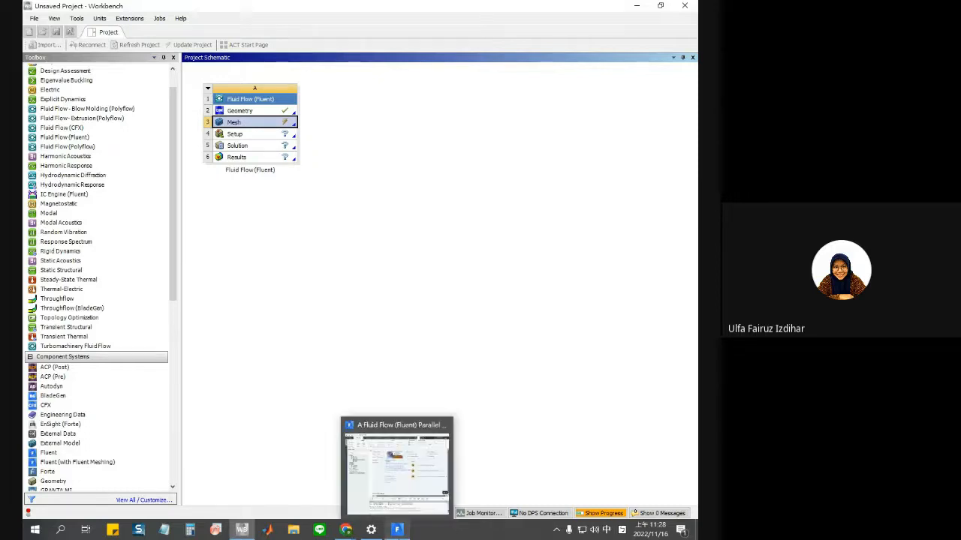
Return to Fluent, close the start page, open the General settings, accept updating the input data with the changed upstream mesh, and widen the task page
{"action": "left_click", "coordinate": [397, 528]}
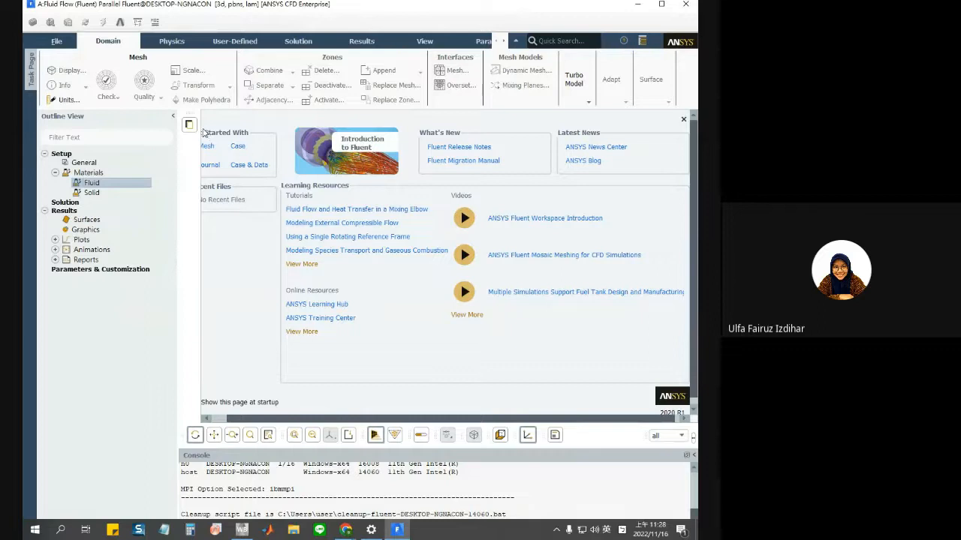
{"action": "left_click", "coordinate": [97, 166]}
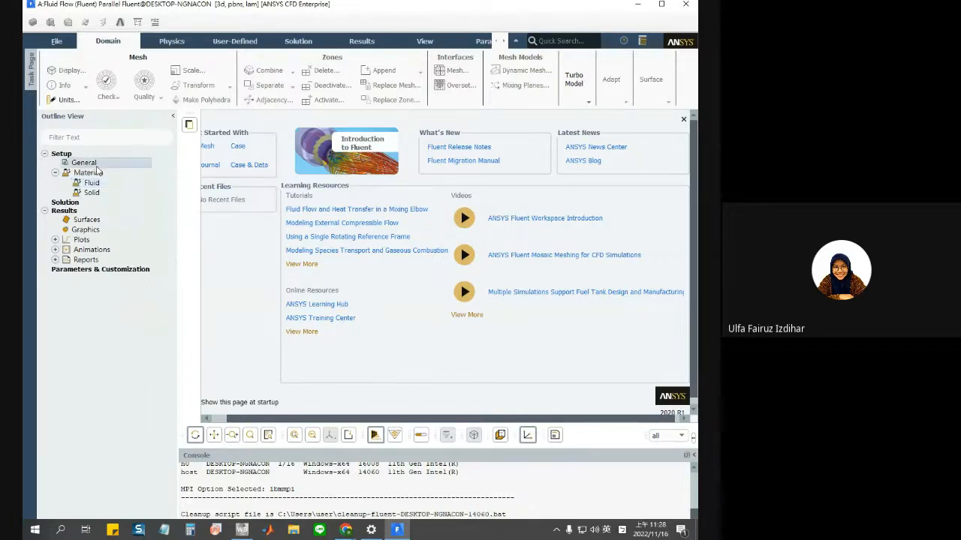
{"action": "left_click", "coordinate": [683, 119]}
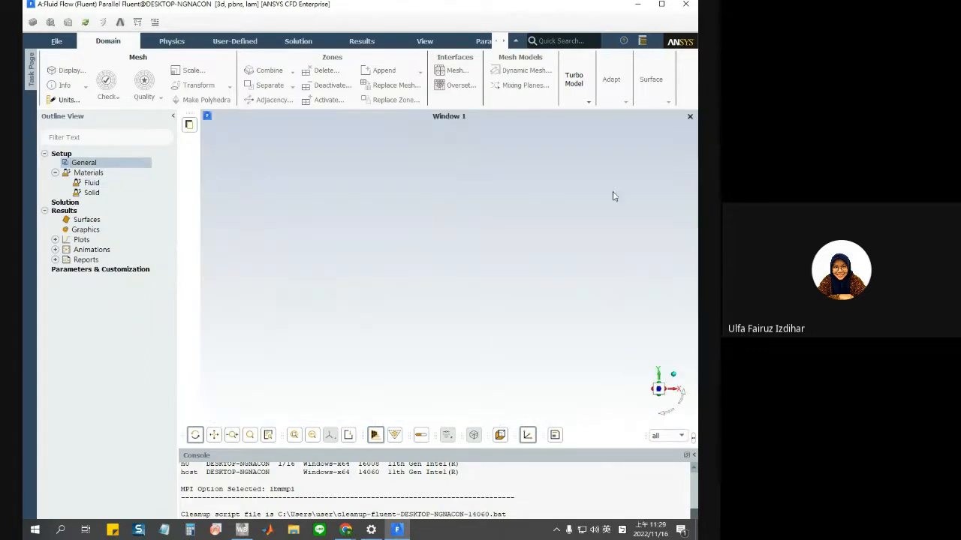
{"action": "double_click", "coordinate": [111, 164]}
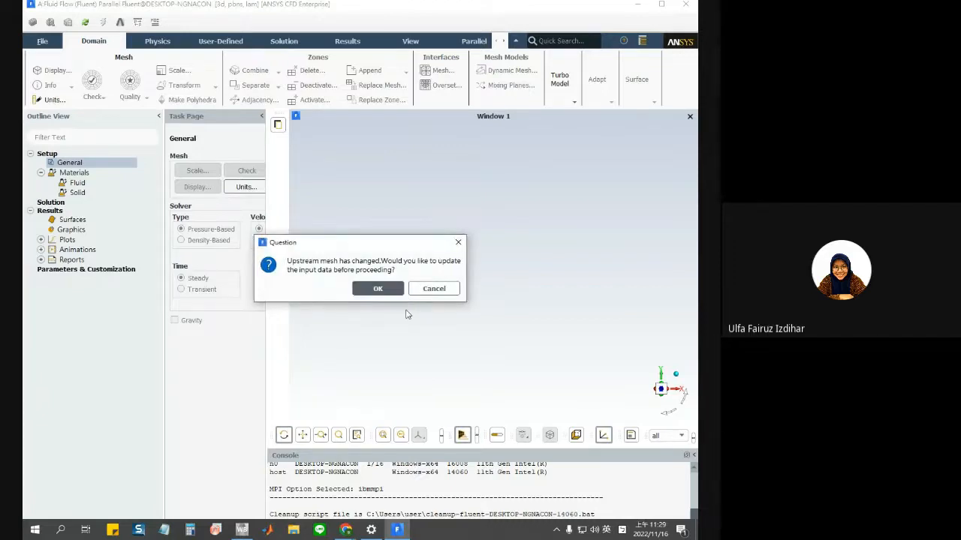
{"action": "left_click", "coordinate": [391, 291]}
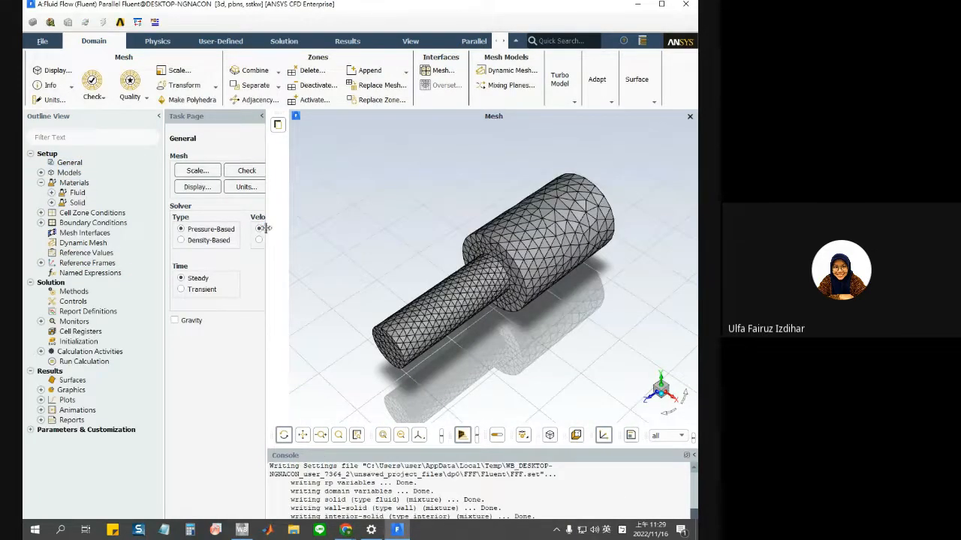
{"action": "left_click_drag", "start_coordinate": [266, 228], "coordinate": [331, 228]}
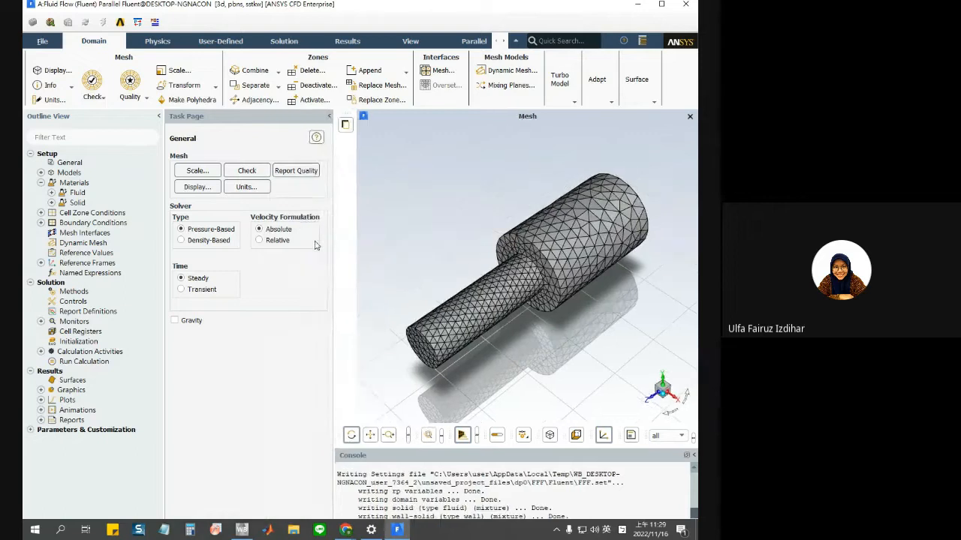
{"action": "left_click", "coordinate": [69, 163]}
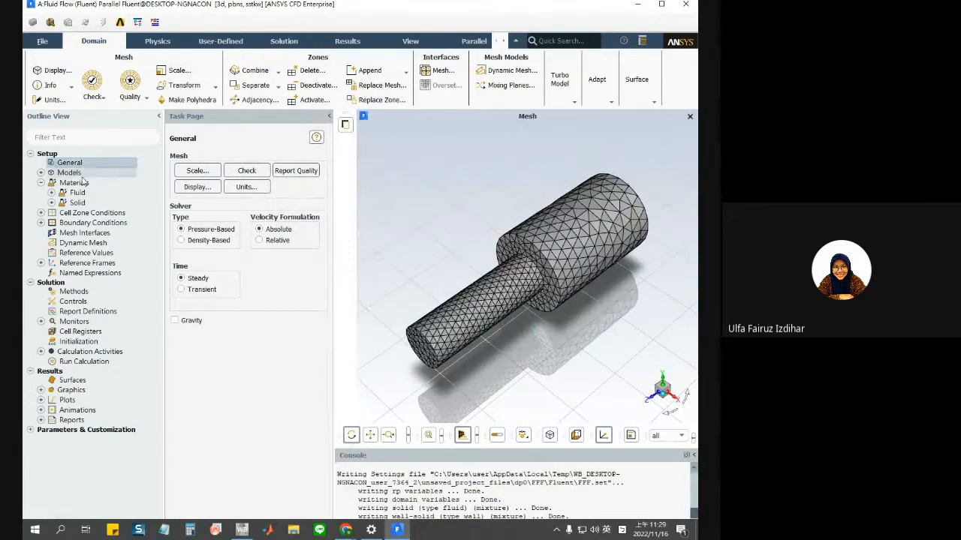
Open the wall-solid zone under Boundary Conditions, accept its default wall settings, and expand the Wall group in the outline
{"action": "double_click", "coordinate": [78, 225]}
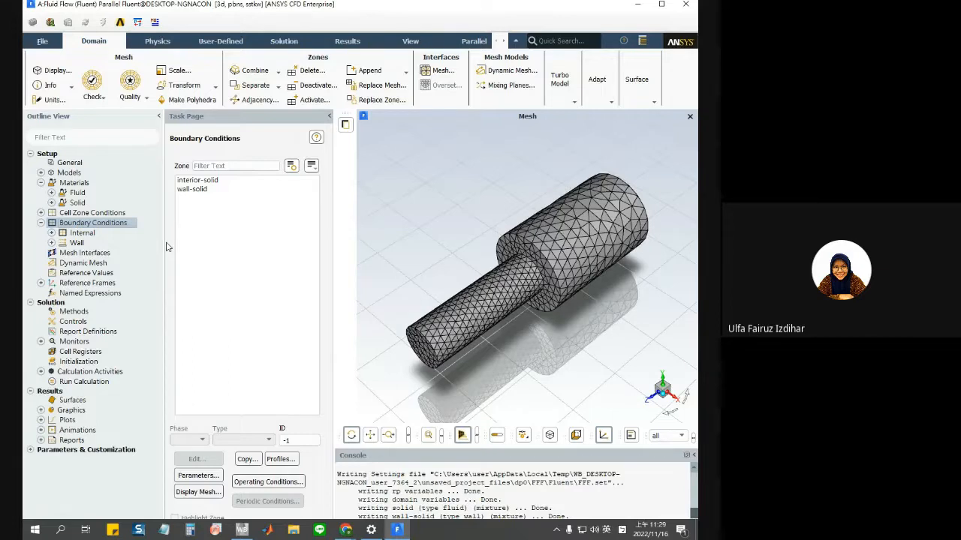
{"action": "left_click", "coordinate": [202, 191]}
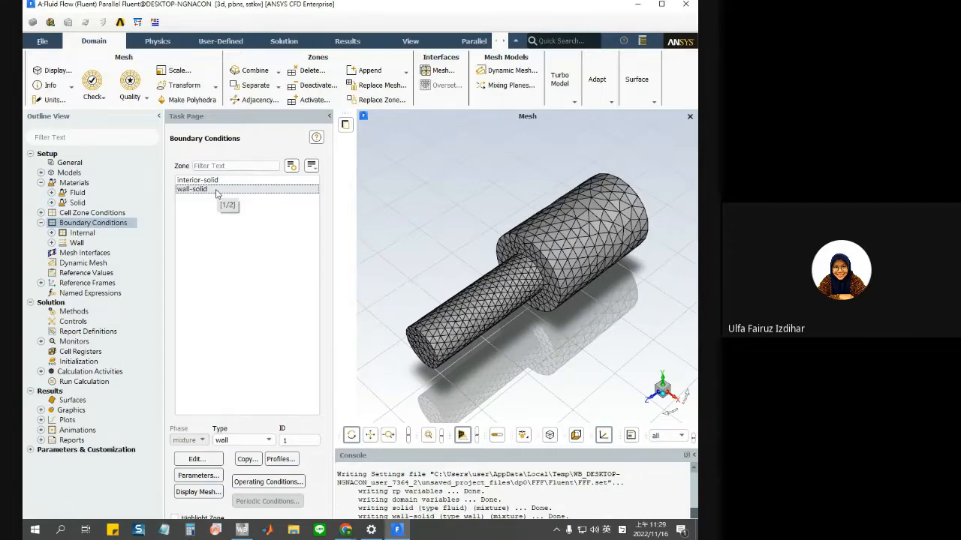
{"action": "double_click", "coordinate": [212, 191]}
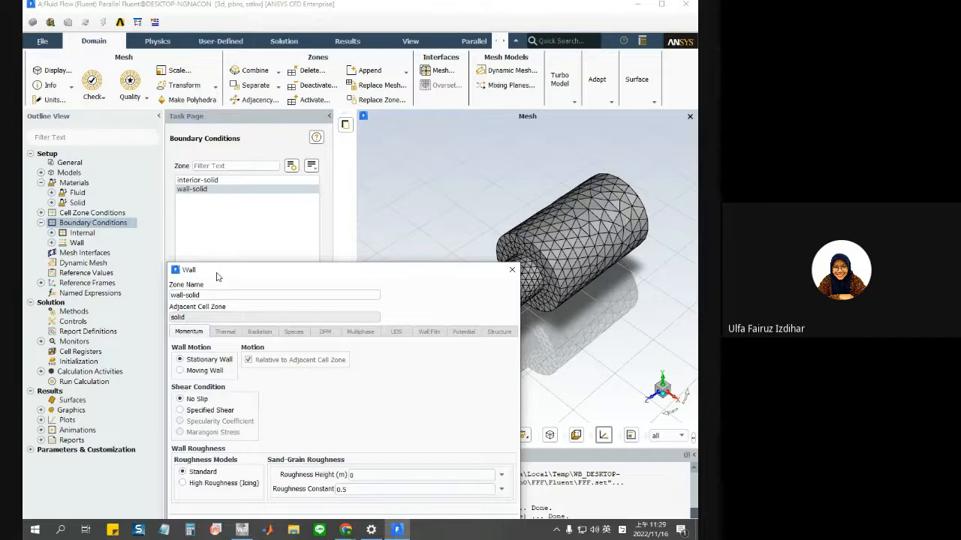
{"action": "left_click_drag", "start_coordinate": [216, 276], "coordinate": [83, 224]}
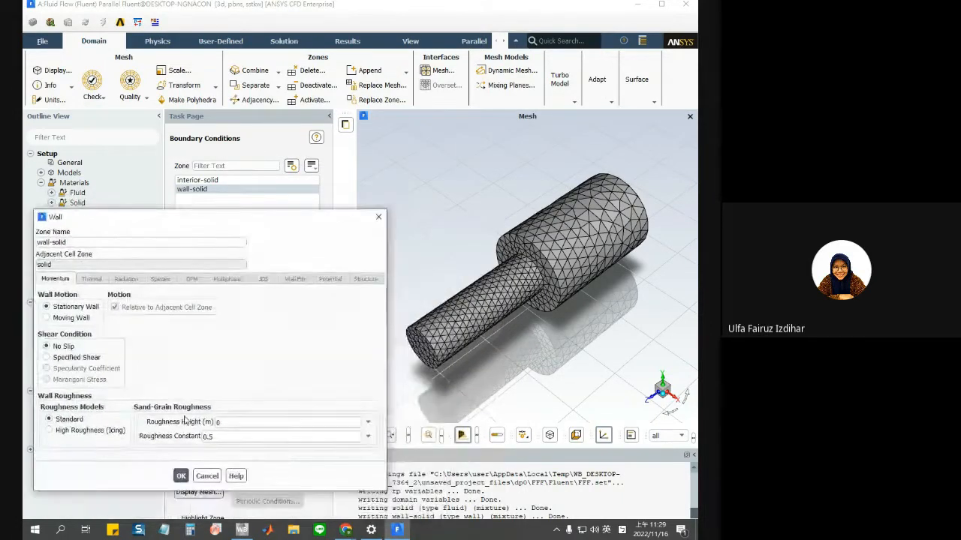
{"action": "left_click", "coordinate": [181, 476]}
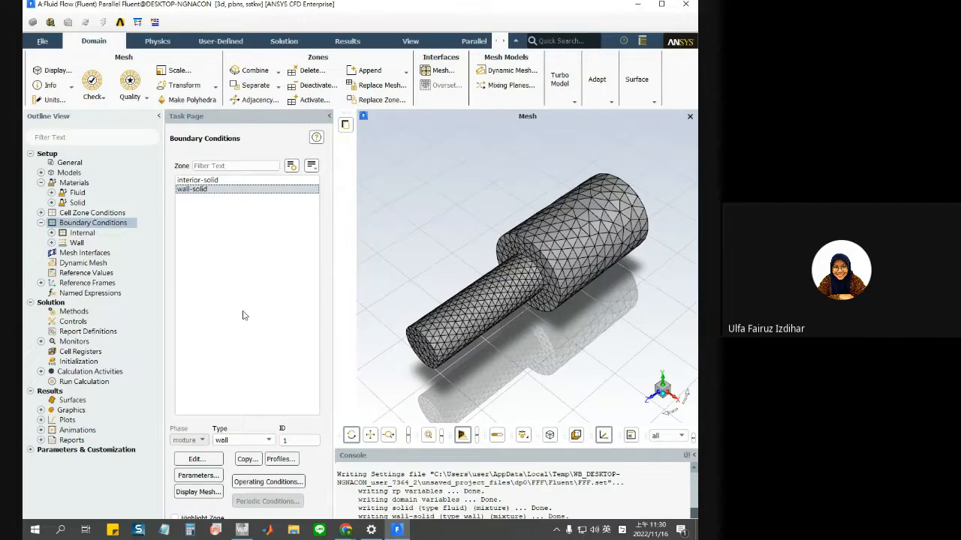
{"action": "left_click", "coordinate": [71, 244]}
{"action": "left_click", "coordinate": [52, 244]}
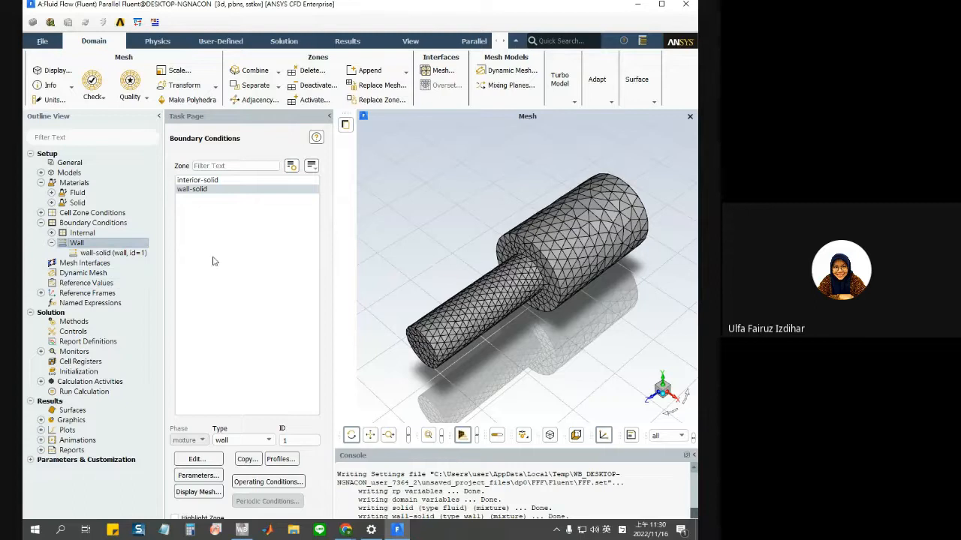
Try to create mesh interfaces automatically with the prefix intf, and close the Mesh Interfaces dialog
{"action": "left_click", "coordinate": [90, 263]}
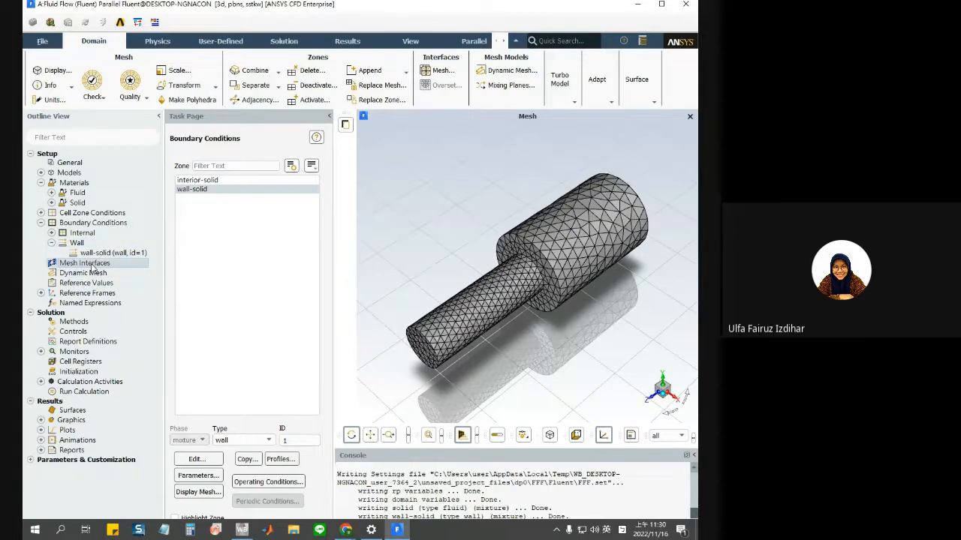
{"action": "double_click", "coordinate": [126, 263]}
{"action": "left_click_drag", "start_coordinate": [264, 268], "coordinate": [180, 192]}
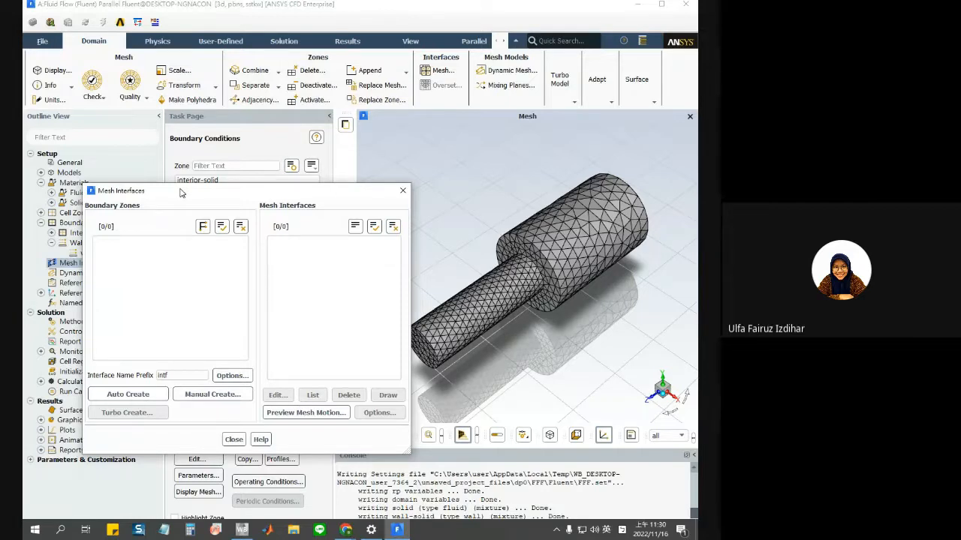
{"action": "left_click_drag", "start_coordinate": [180, 192], "coordinate": [189, 212]}
{"action": "left_click", "coordinate": [136, 413]}
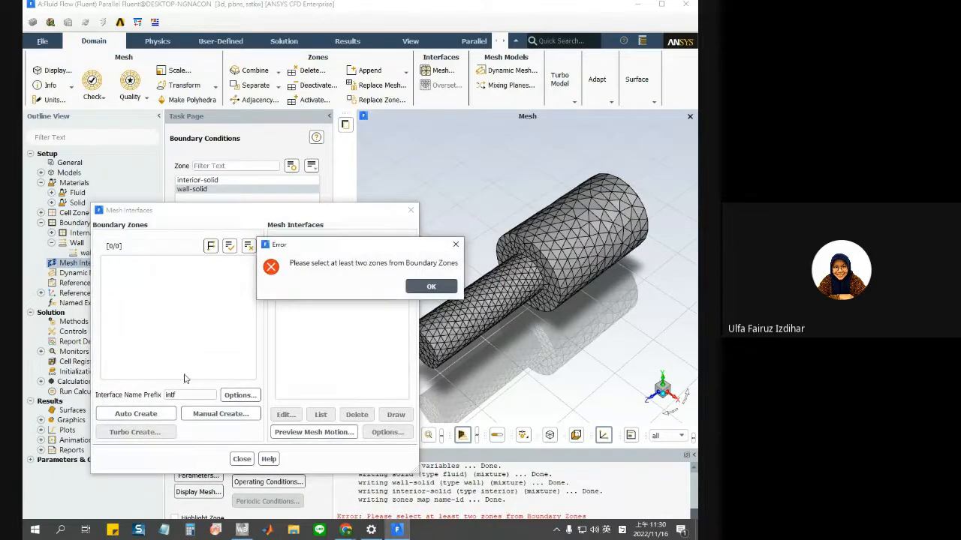
{"action": "left_click", "coordinate": [433, 291]}
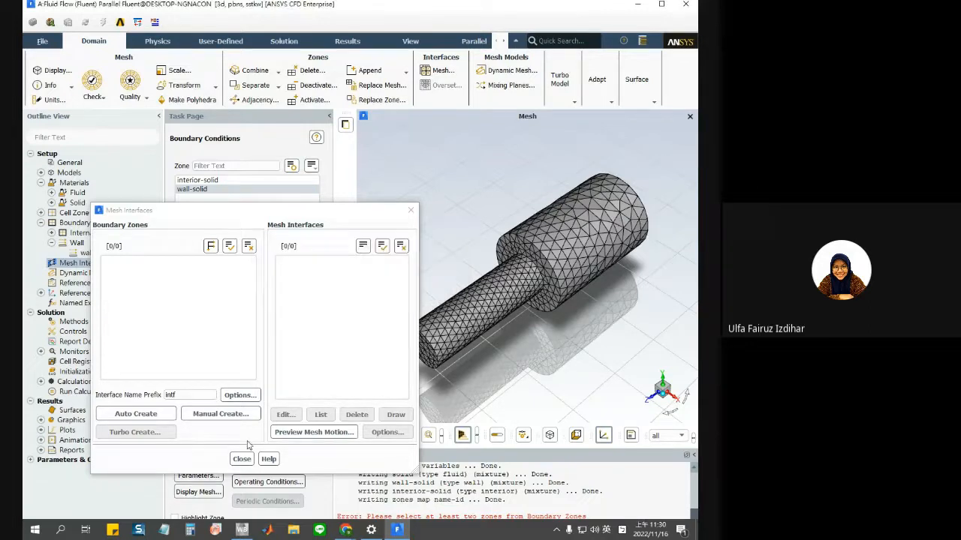
{"action": "left_click", "coordinate": [241, 459]}
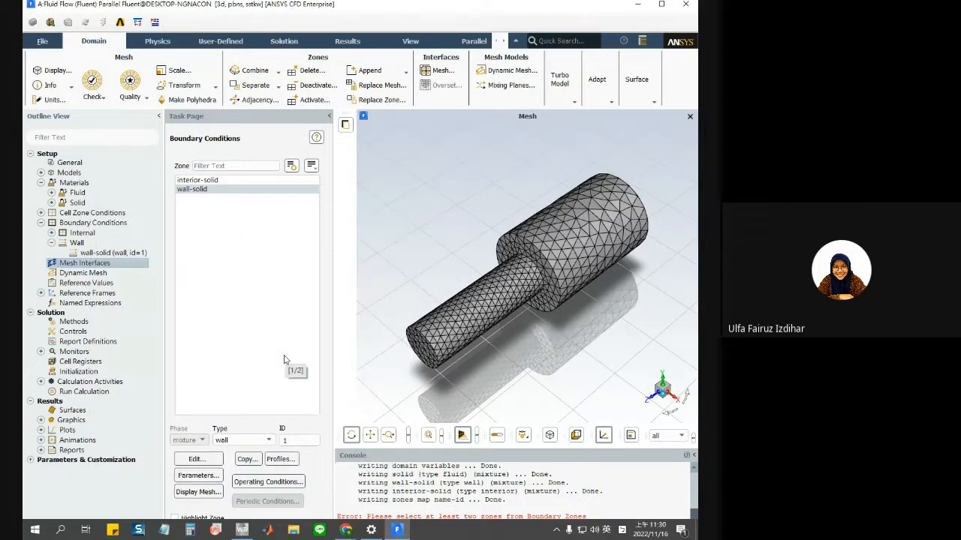
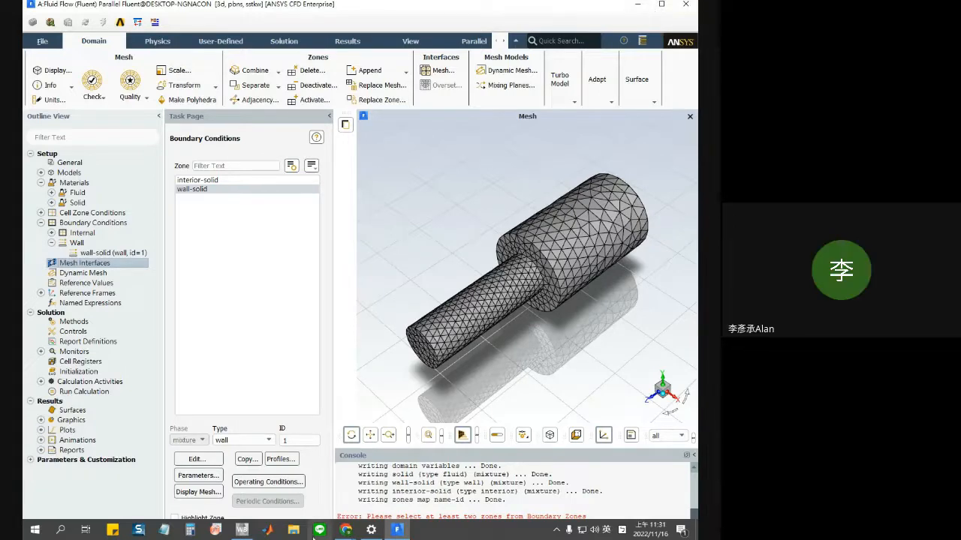
Switch to Chrome and, in a new tab, search Google for "CFD result" and show the image results
{"action": "mouse_move", "coordinate": [345, 530]}
{"action": "left_click", "coordinate": [330, 484]}
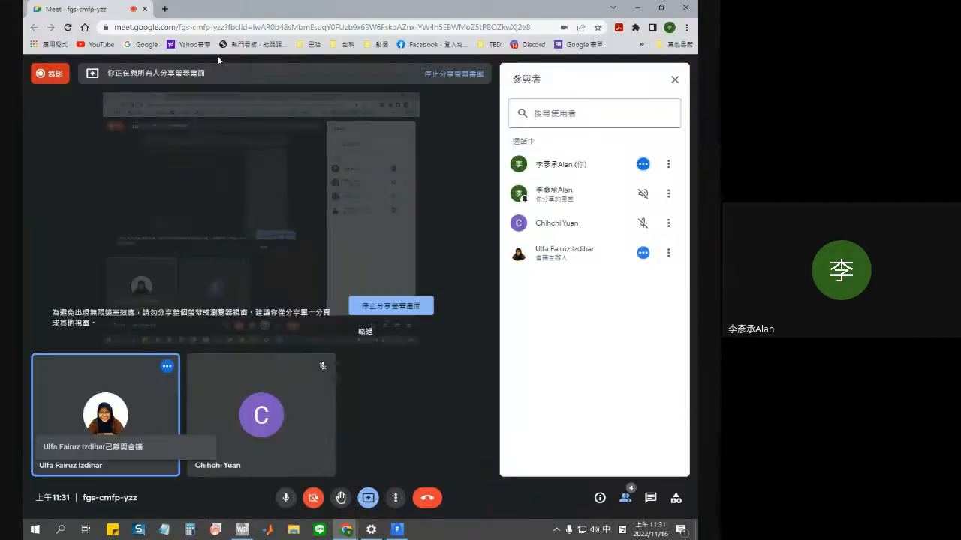
{"action": "left_click", "coordinate": [165, 9]}
{"action": "left_click", "coordinate": [193, 28]}
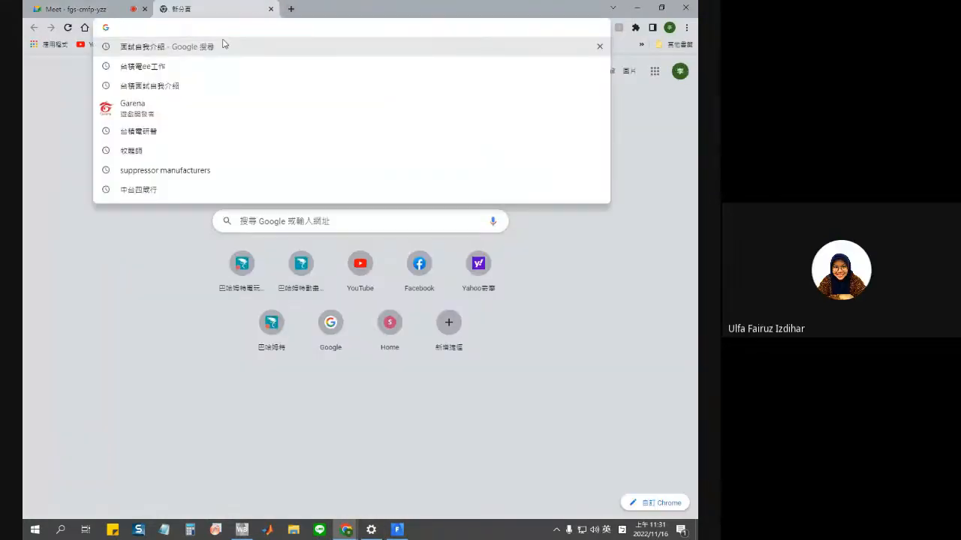
{"action": "key", "text": "shift"}
{"action": "type", "text": "ㄋ"}
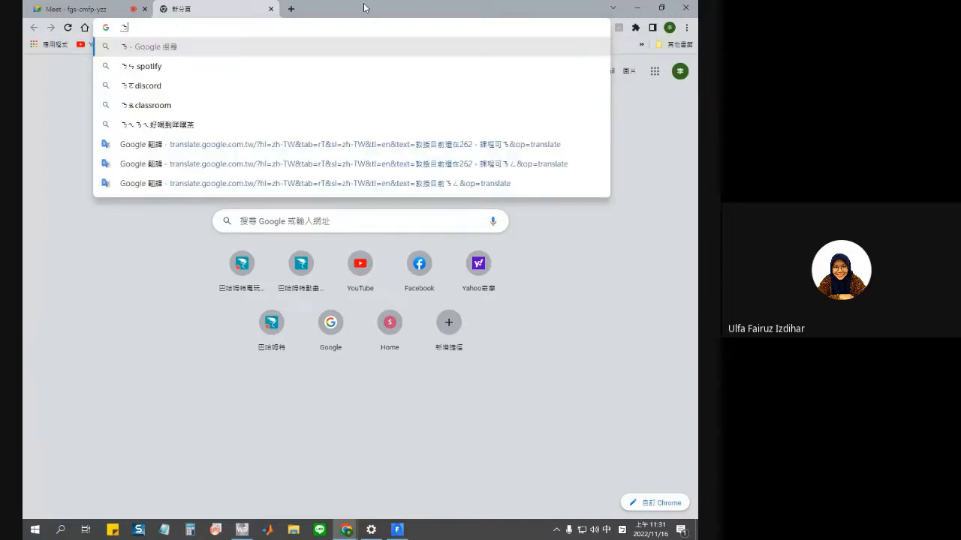
{"action": "key", "text": "BackSpace"}
{"action": "type", "text": "C"}
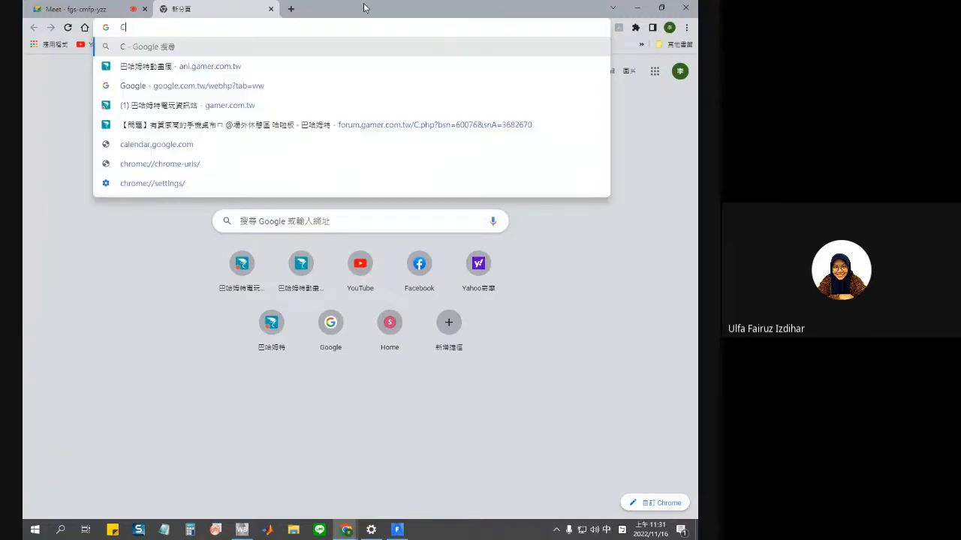
{"action": "type", "text": "FD"}
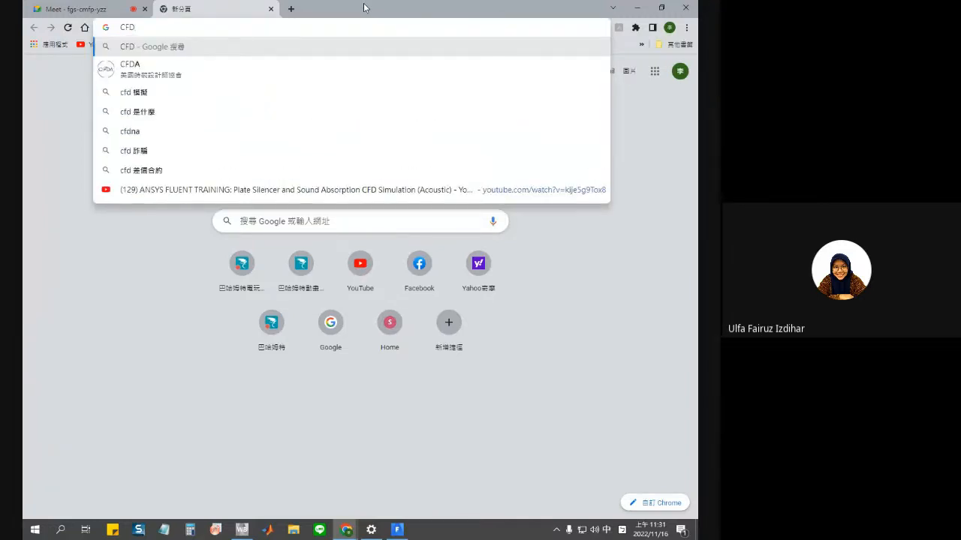
{"action": "key", "text": "shift"}
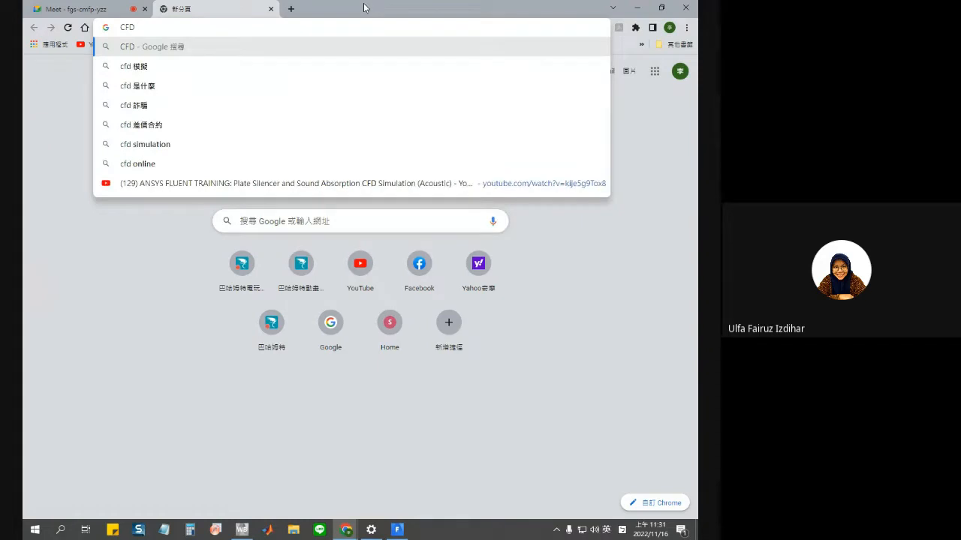
{"action": "type", "text": "res"}
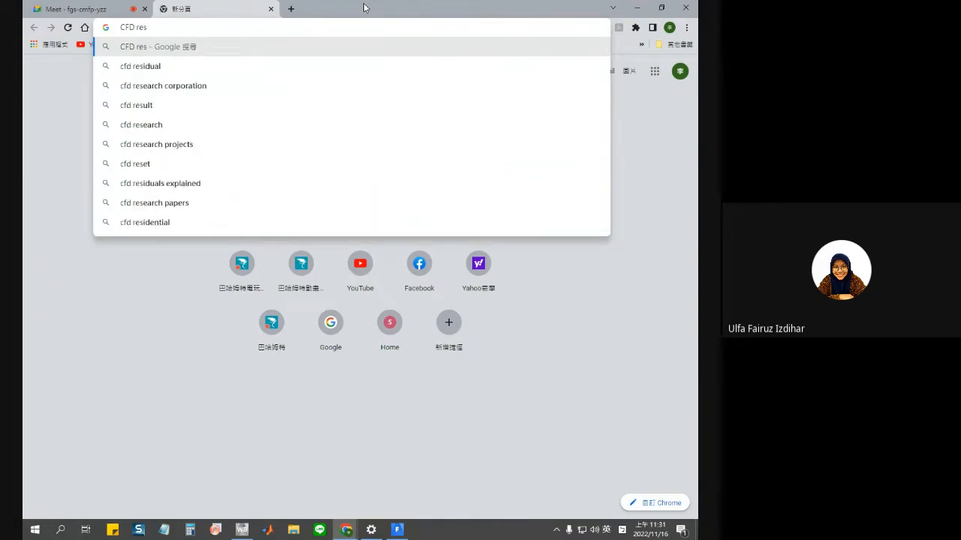
{"action": "type", "text": "u"}
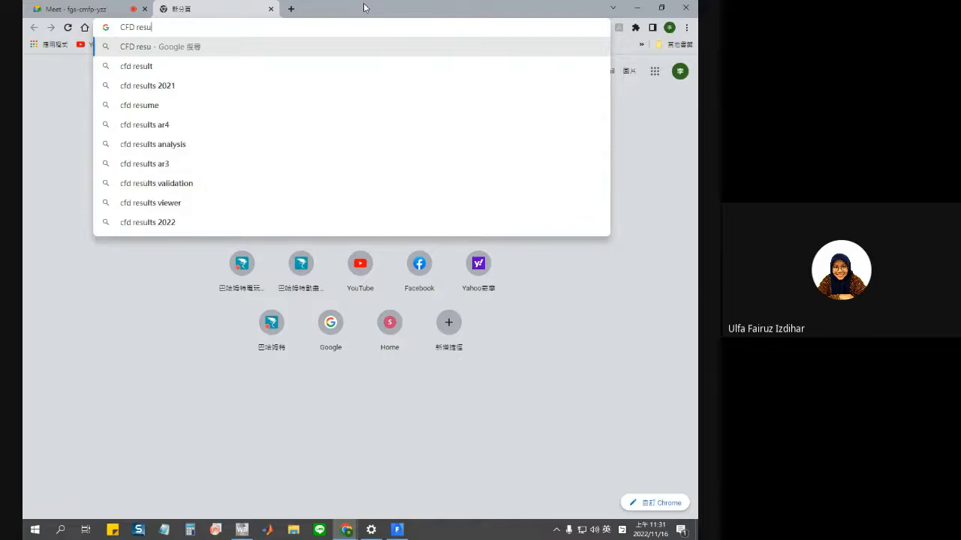
{"action": "type", "text": "lt"}
{"action": "key", "text": "Return"}
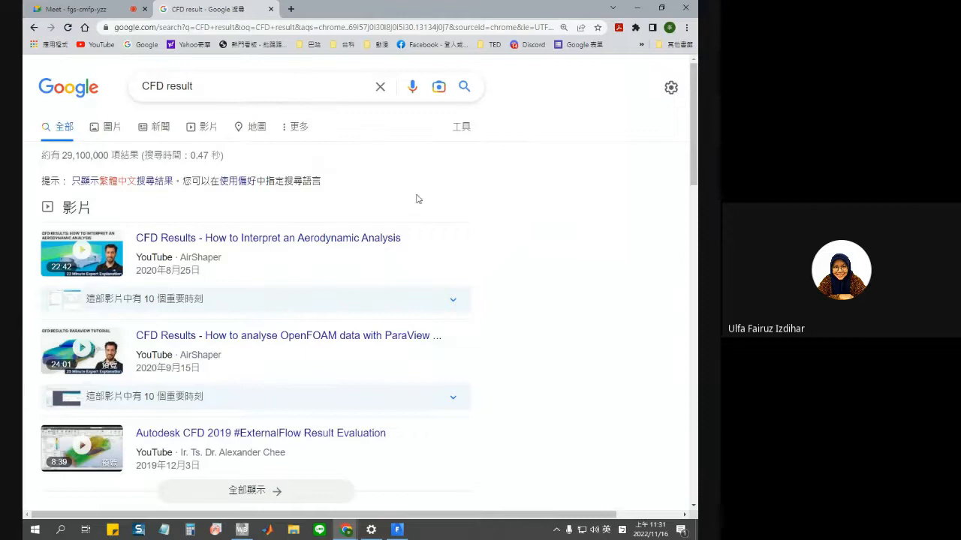
{"action": "scroll", "coordinate": [390, 218], "scroll_direction": "down", "scroll_amount": 1}
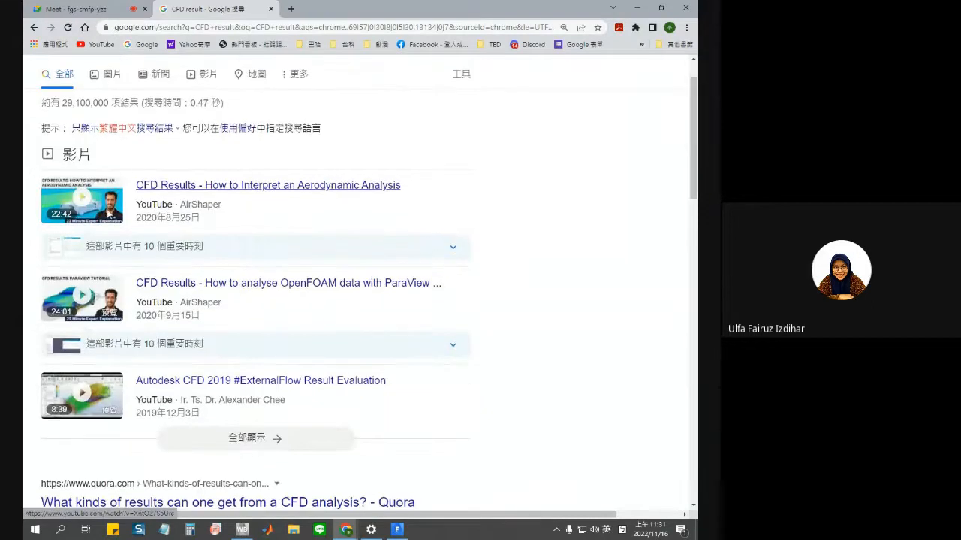
{"action": "left_click", "coordinate": [111, 75]}
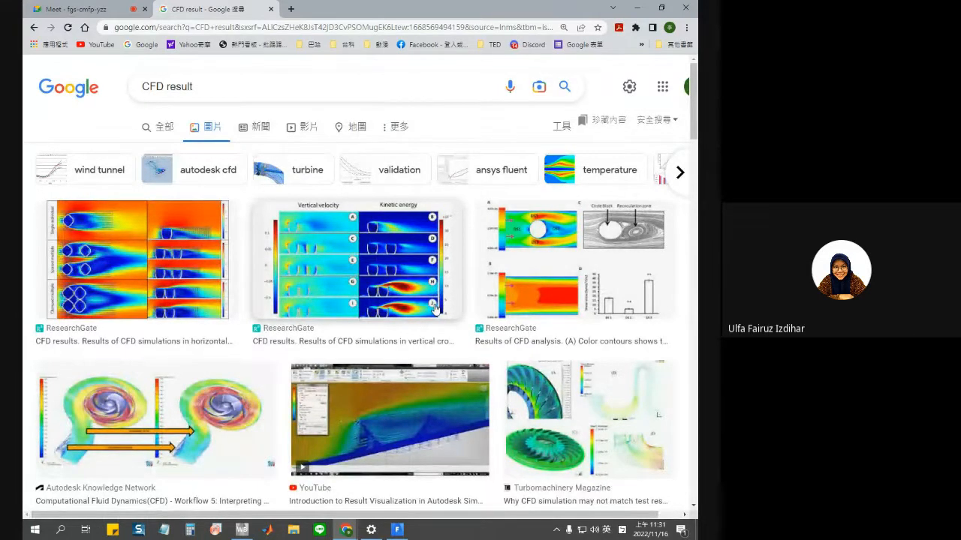
Browse the CFD result image results for examples of contour plots, streamlines and graphs
{"action": "scroll", "coordinate": [433, 307], "scroll_direction": "down", "scroll_amount": 3}
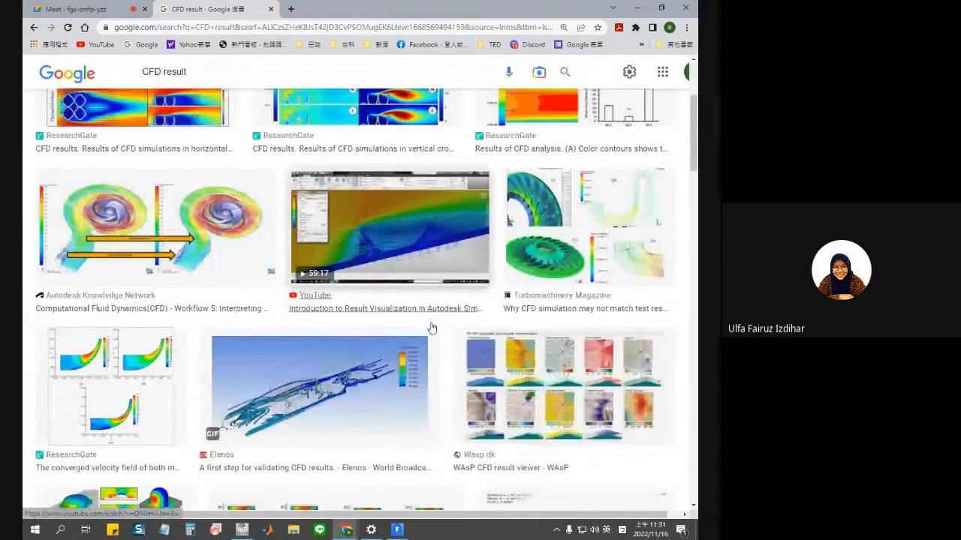
{"action": "scroll", "coordinate": [432, 328], "scroll_direction": "down", "scroll_amount": 3}
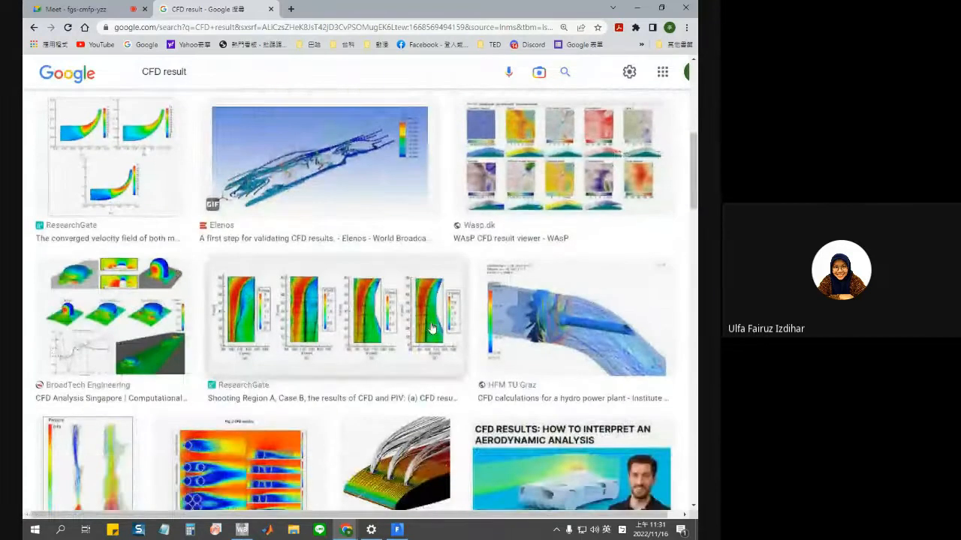
{"action": "scroll", "coordinate": [432, 328], "scroll_direction": "down", "scroll_amount": 2}
{"action": "scroll", "coordinate": [432, 328], "scroll_direction": "down", "scroll_amount": 1}
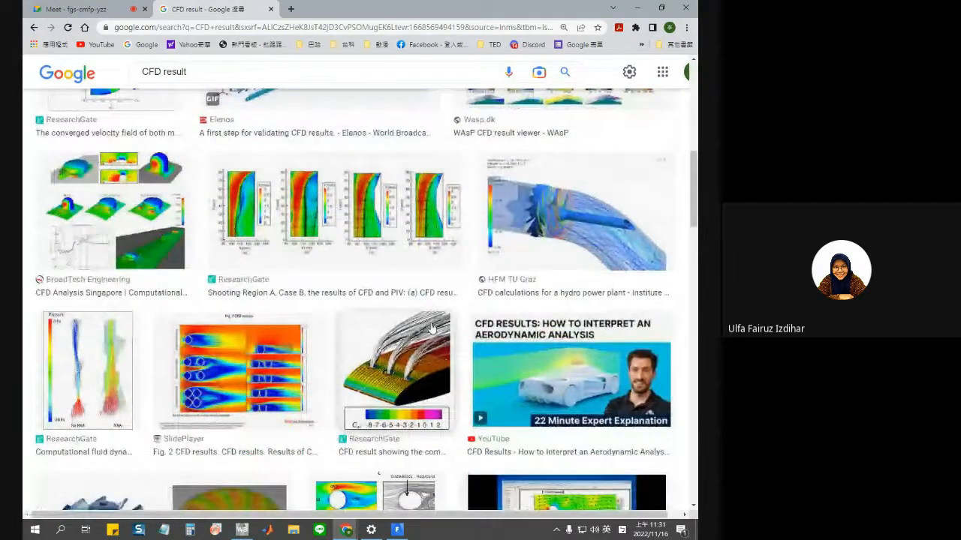
{"action": "scroll", "coordinate": [433, 328], "scroll_direction": "down", "scroll_amount": 5}
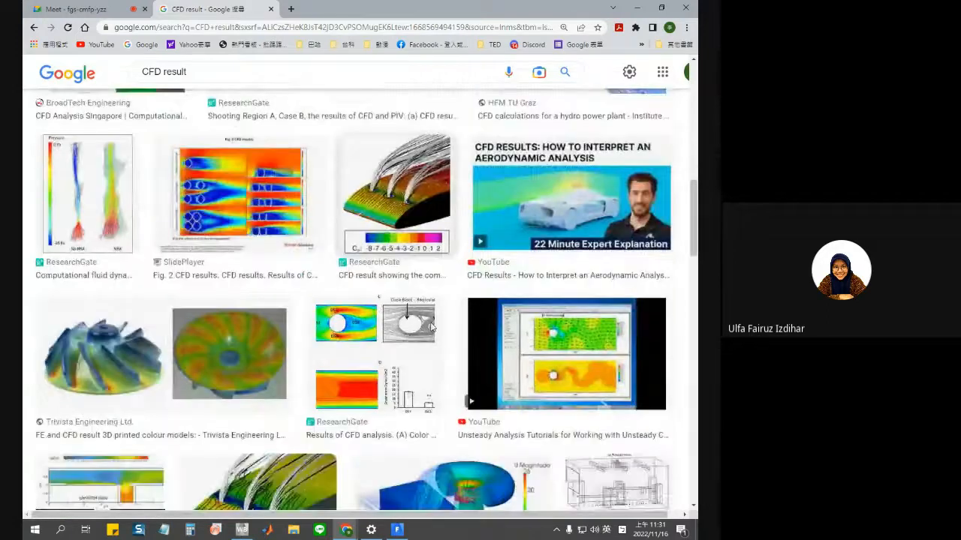
{"action": "scroll", "coordinate": [433, 328], "scroll_direction": "down", "scroll_amount": 3}
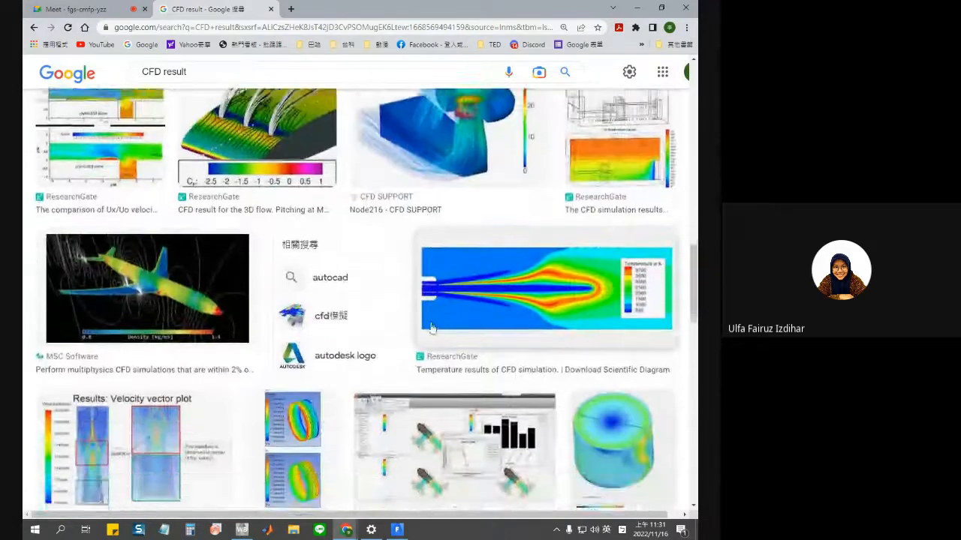
{"action": "scroll", "coordinate": [432, 328], "scroll_direction": "down", "scroll_amount": 3}
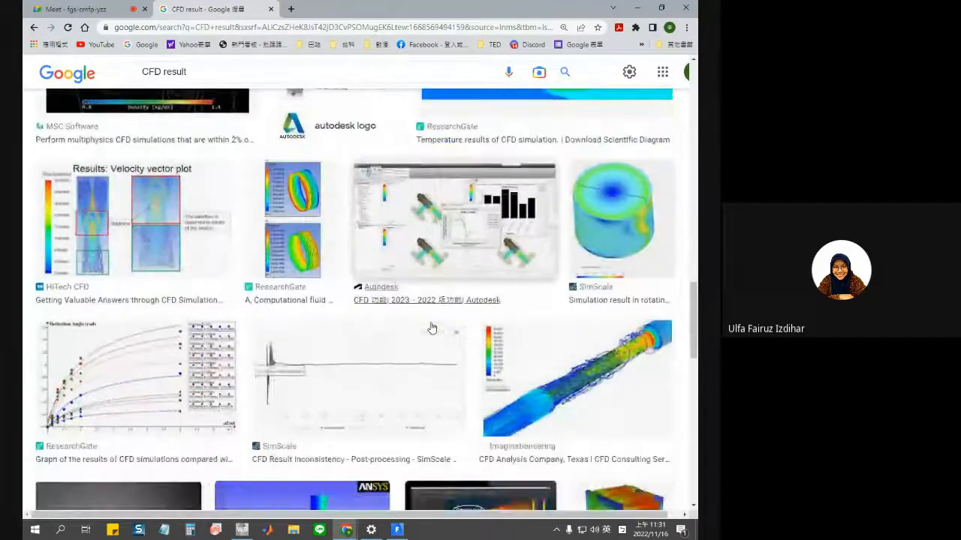
{"action": "scroll", "coordinate": [432, 328], "scroll_direction": "down", "scroll_amount": 3}
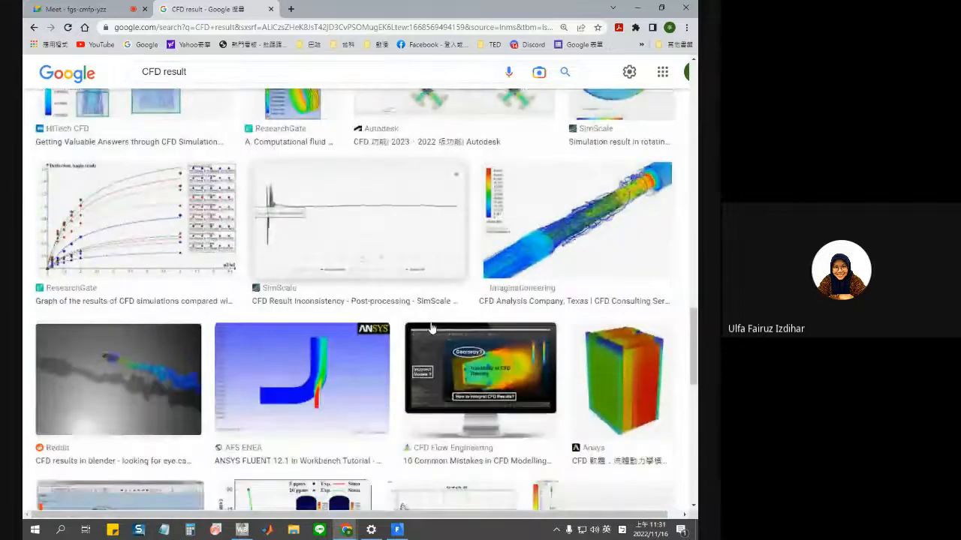
{"action": "scroll", "coordinate": [432, 327], "scroll_direction": "down", "scroll_amount": 2}
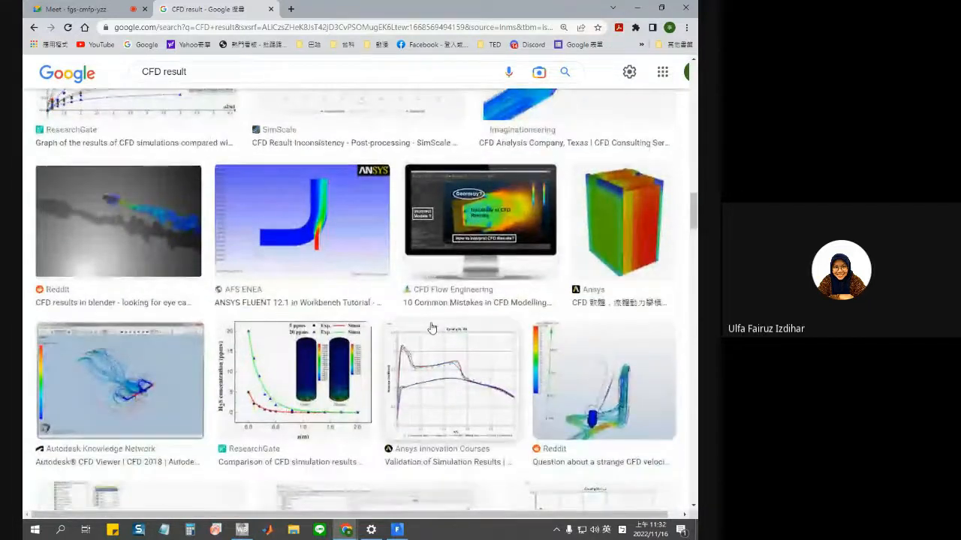
{"action": "scroll", "coordinate": [432, 328], "scroll_direction": "down", "scroll_amount": 3}
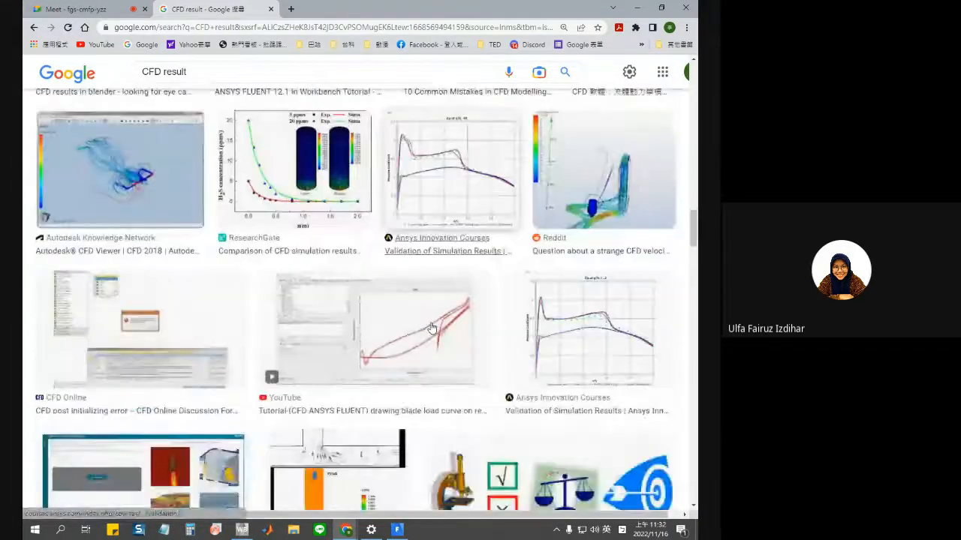
{"action": "scroll", "coordinate": [432, 328], "scroll_direction": "down", "scroll_amount": 6}
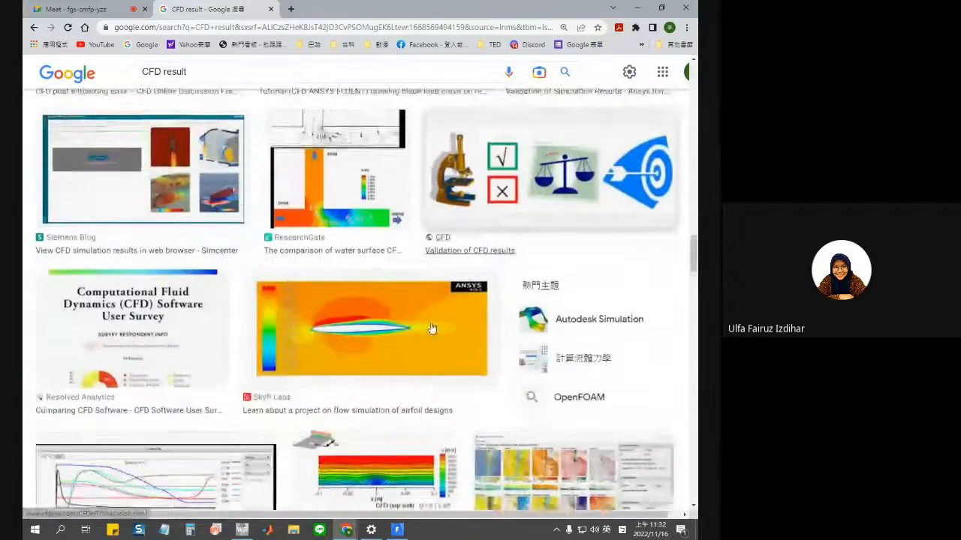
{"action": "scroll", "coordinate": [432, 328], "scroll_direction": "down", "scroll_amount": 2}
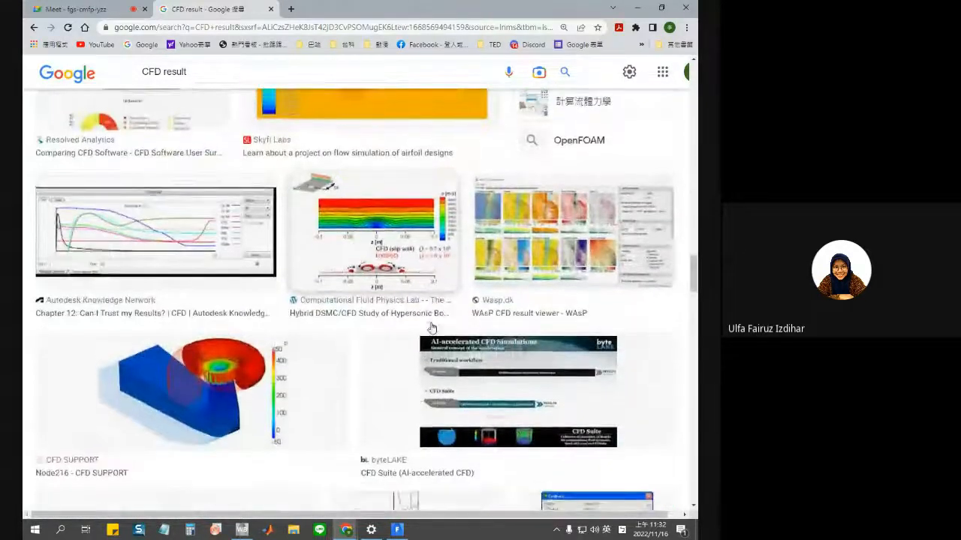
{"action": "scroll", "coordinate": [432, 328], "scroll_direction": "up", "scroll_amount": 1}
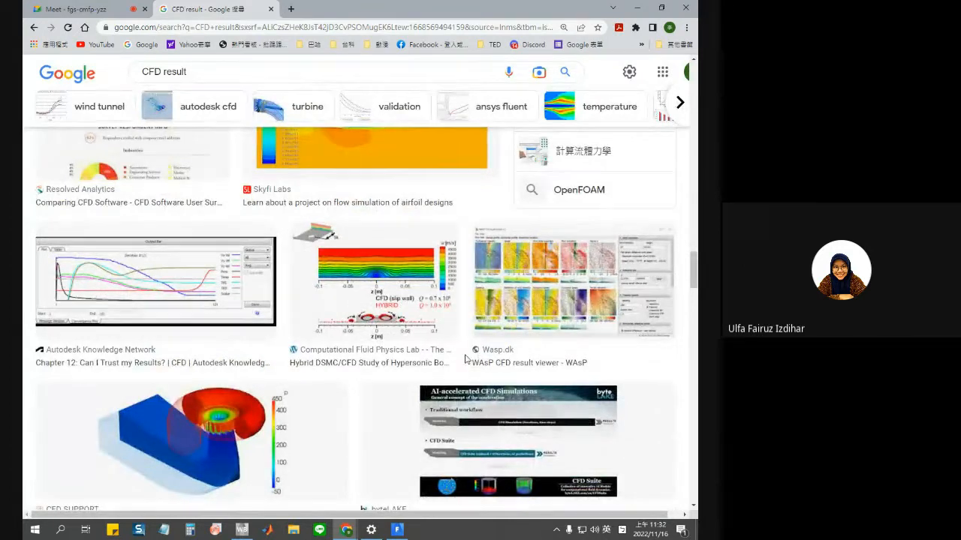
Preview the Node216 - CFD SUPPORT pressure image and its related U Magnitude streamline image
{"action": "left_click", "coordinate": [262, 431]}
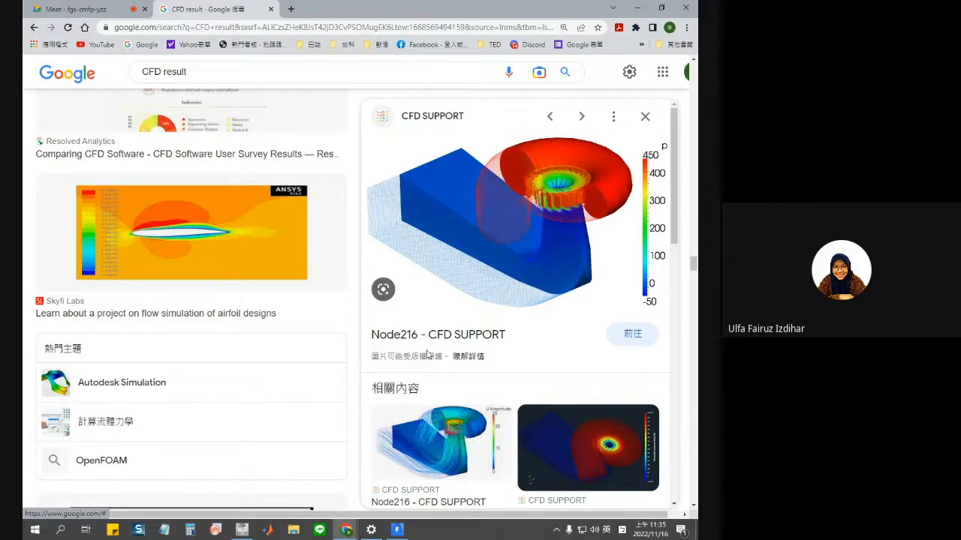
{"action": "left_click", "coordinate": [457, 465]}
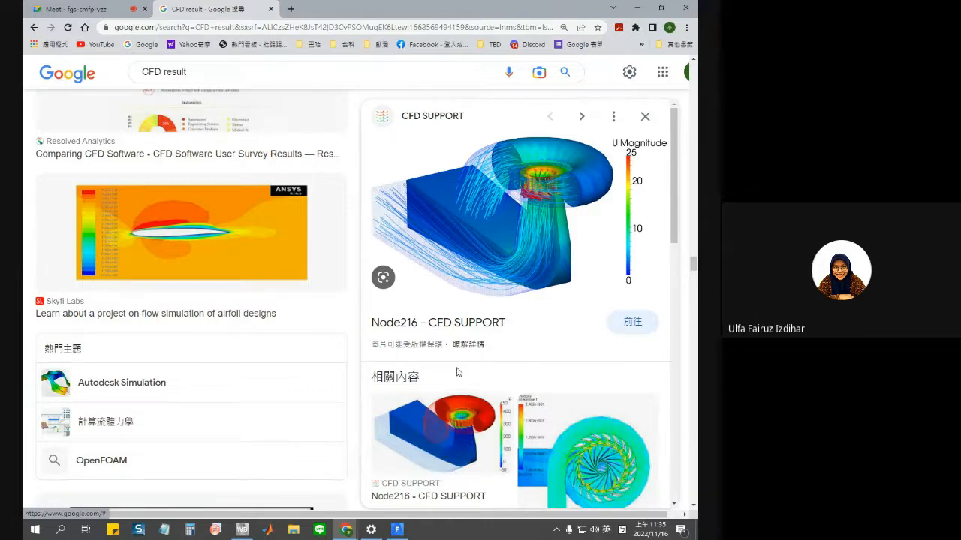
{"action": "left_click", "coordinate": [344, 45]}
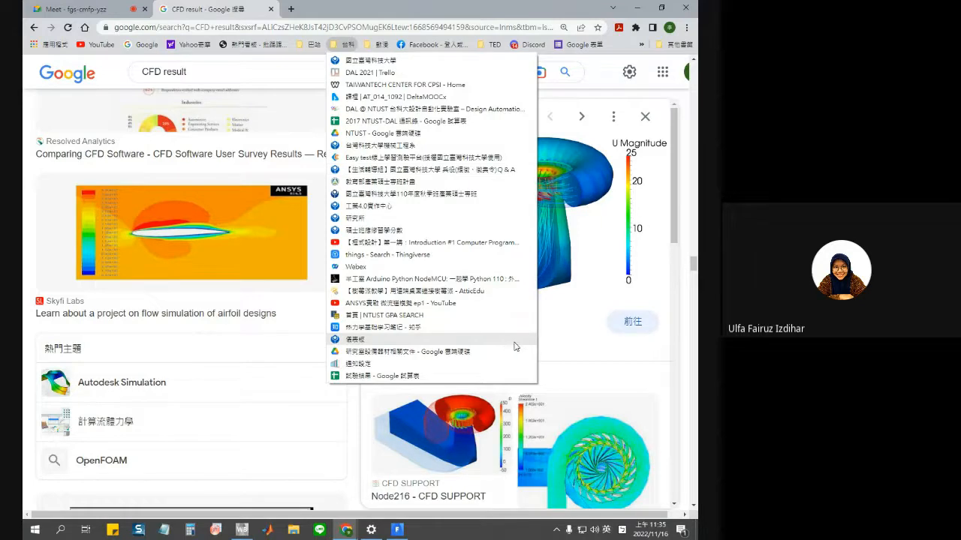
{"action": "left_click", "coordinate": [557, 349]}
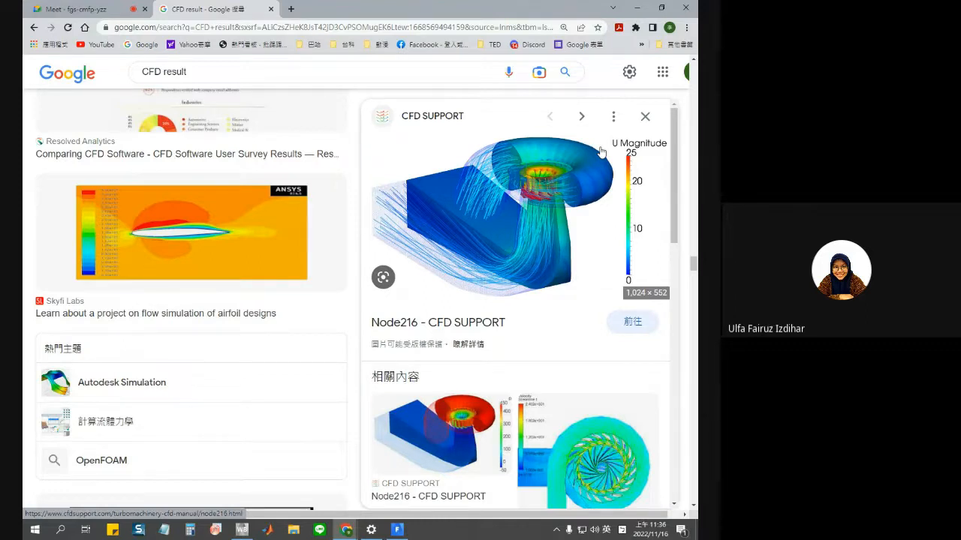
Open Facebook in a new tab, show the TA for DMC Class Final Project chat, and close the 2018 DAL Group chat
{"action": "left_click", "coordinate": [291, 9]}
{"action": "left_click", "coordinate": [420, 45]}
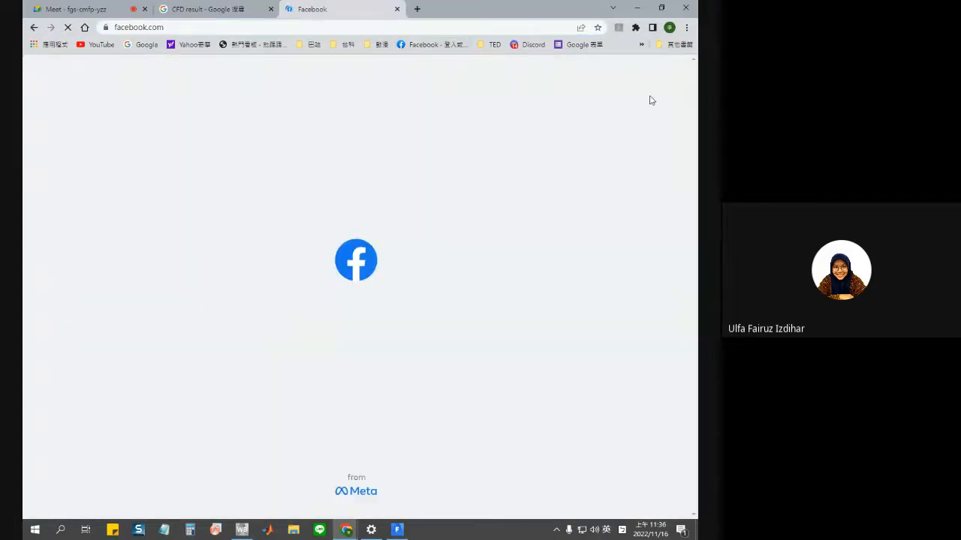
{"action": "left_click", "coordinate": [619, 68]}
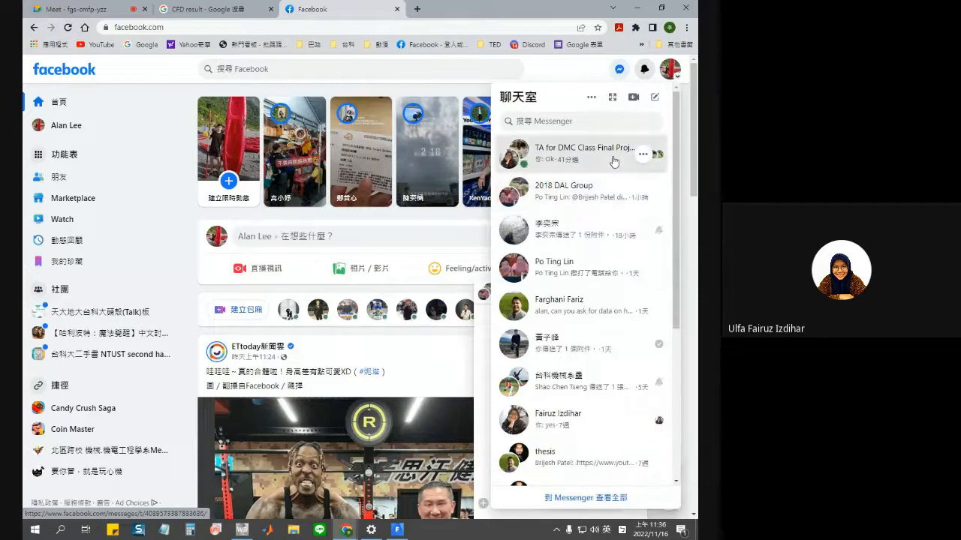
{"action": "left_click", "coordinate": [585, 153]}
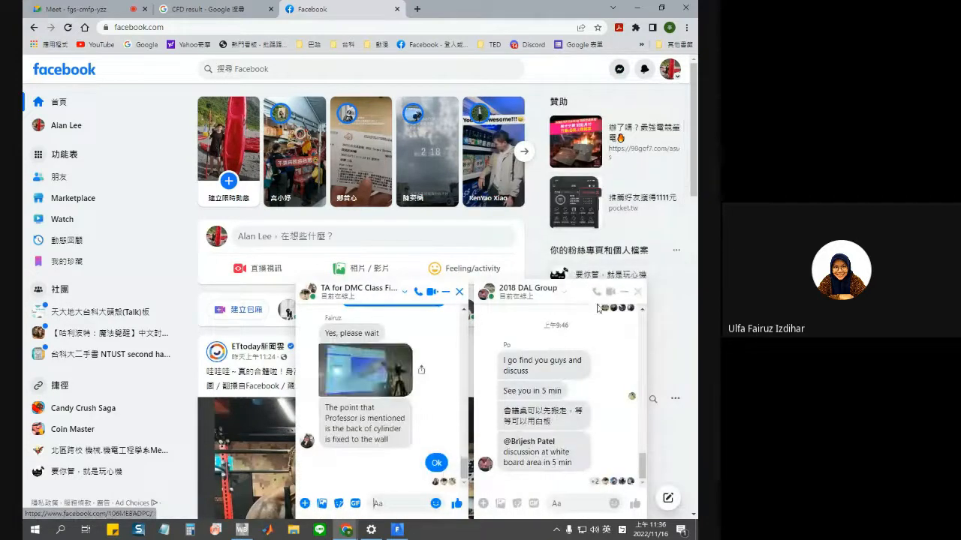
{"action": "left_click", "coordinate": [637, 291]}
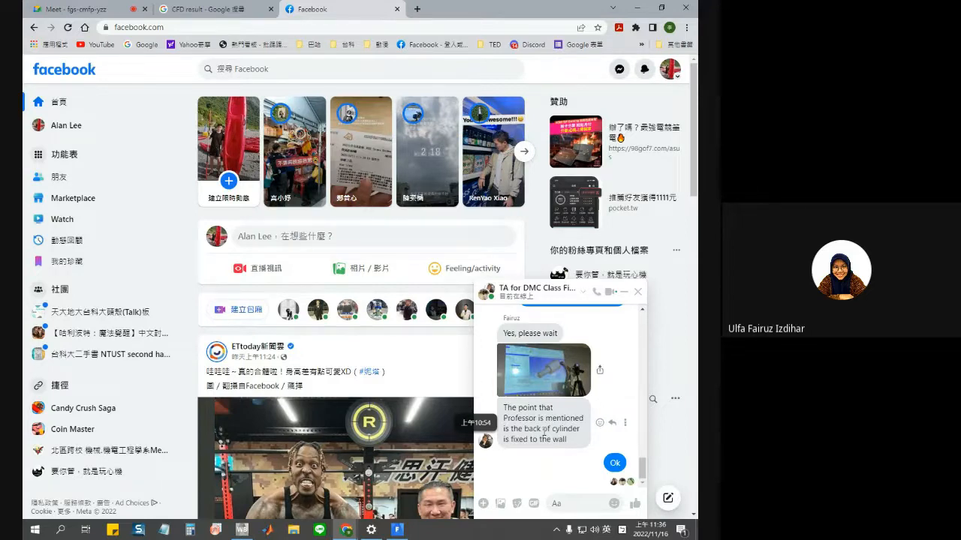
Open the 2018 DAL Group chat in Messenger and follow the shared MindMeister map link
{"action": "left_click", "coordinate": [344, 47]}
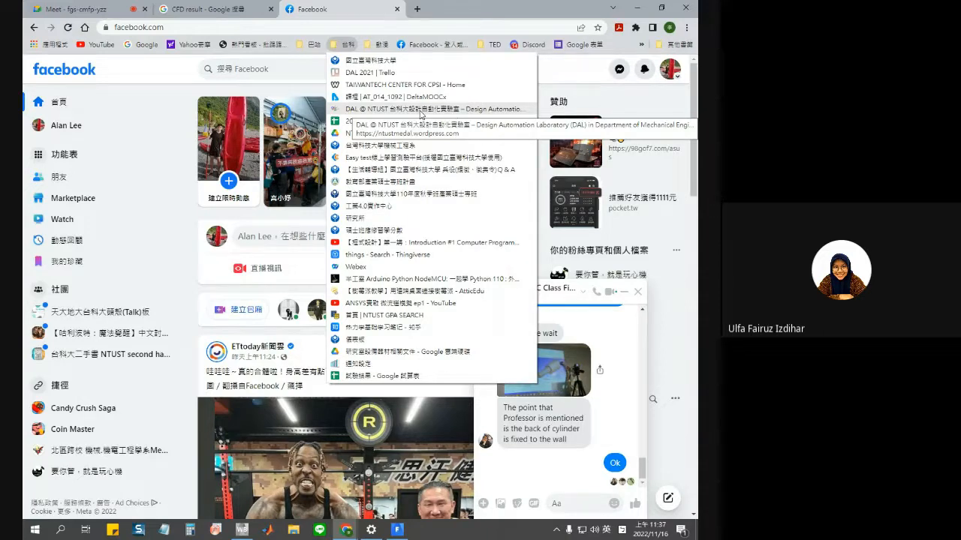
{"action": "left_click", "coordinate": [467, 9]}
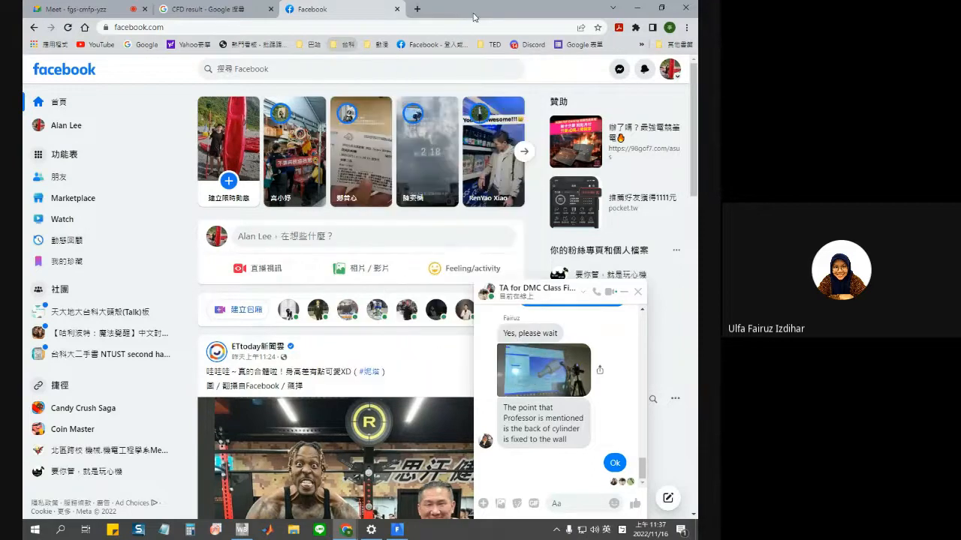
{"action": "left_click", "coordinate": [625, 75]}
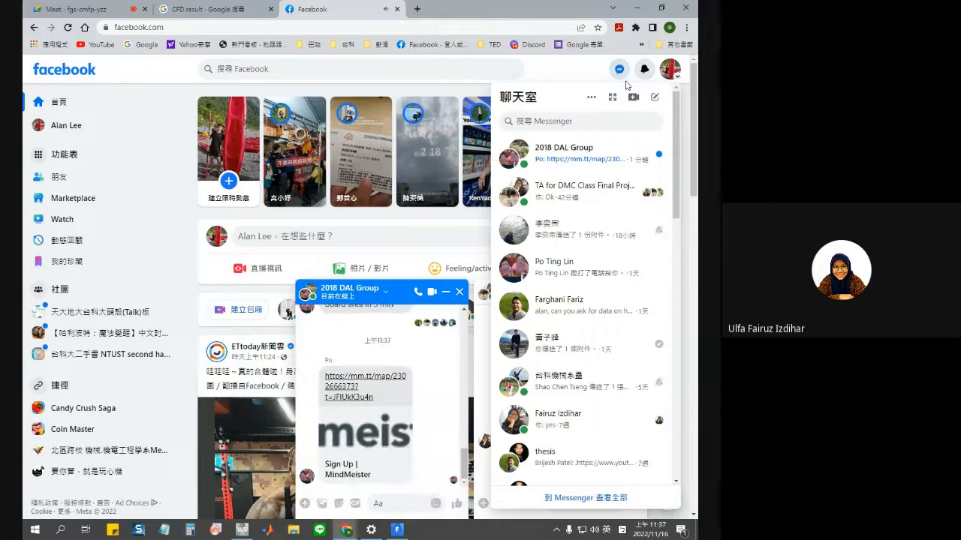
{"action": "left_click", "coordinate": [596, 154]}
{"action": "left_click", "coordinate": [404, 358]}
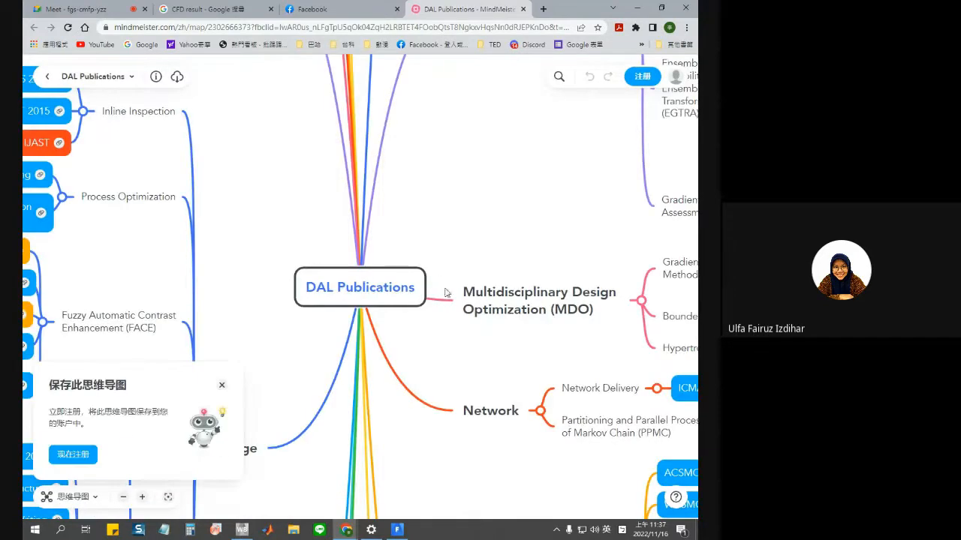
Dismiss the sign-up prompt and examine the DAL Publications mind map from its centre through the RBDO branch to the Fluidics branch
{"action": "left_click", "coordinate": [222, 384]}
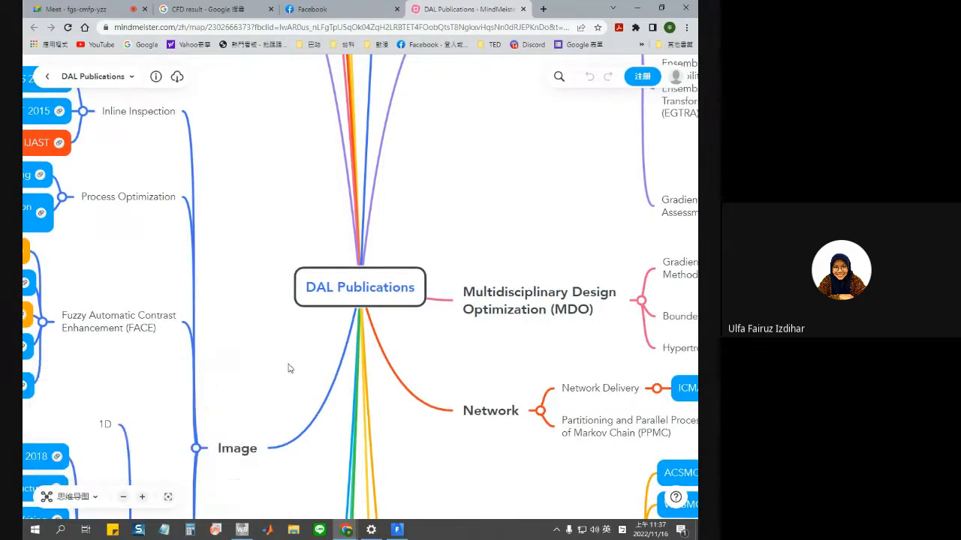
{"action": "scroll", "coordinate": [288, 368], "scroll_direction": "down", "scroll_amount": 2}
{"action": "scroll", "coordinate": [289, 368], "scroll_direction": "down", "scroll_amount": 1}
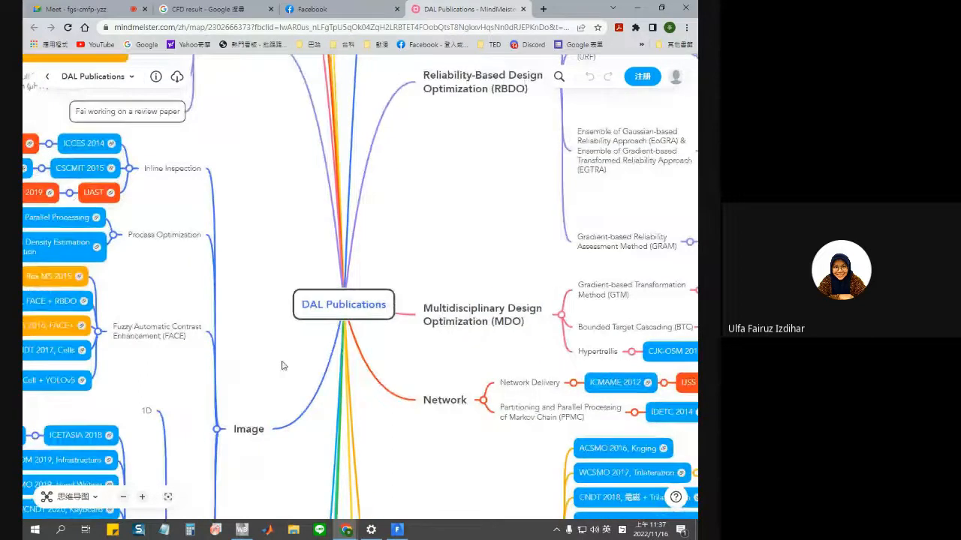
{"action": "left_click_drag", "start_coordinate": [288, 368], "coordinate": [388, 387]}
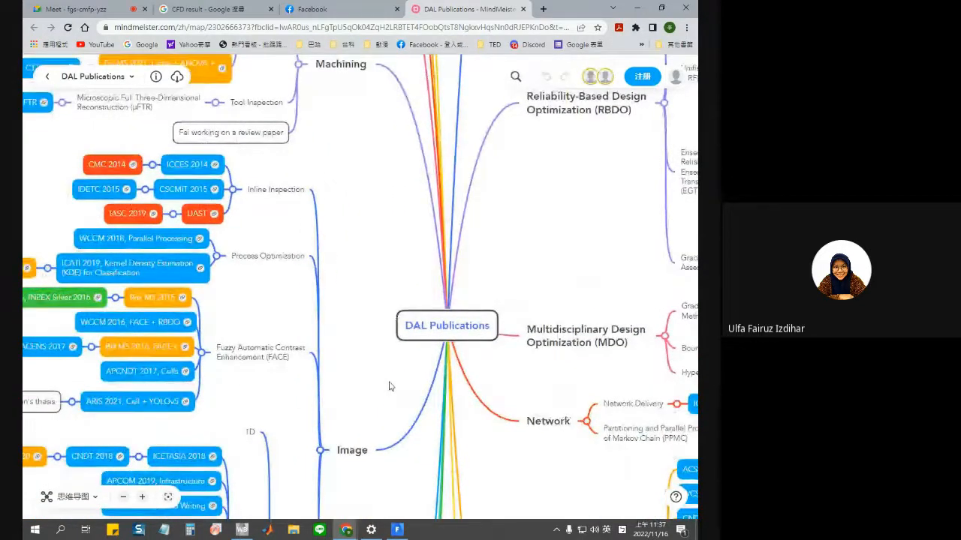
{"action": "left_click_drag", "start_coordinate": [545, 191], "coordinate": [340, 403]}
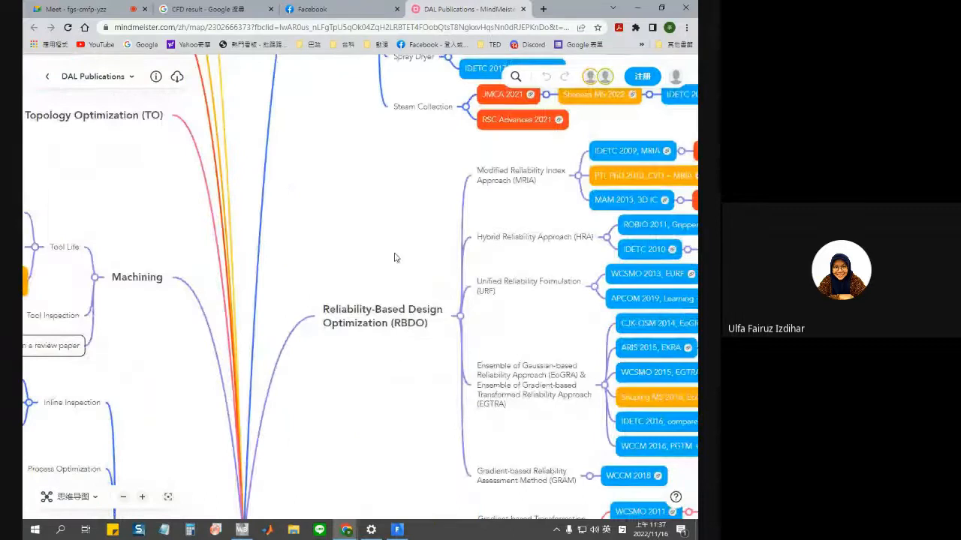
{"action": "left_click_drag", "start_coordinate": [389, 256], "coordinate": [191, 219]}
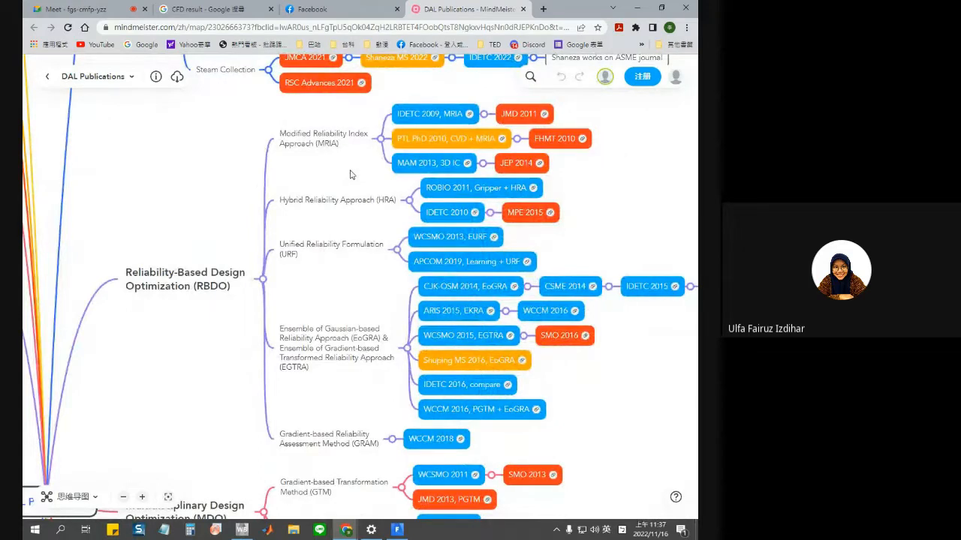
{"action": "scroll", "coordinate": [350, 174], "scroll_direction": "up", "scroll_amount": 10}
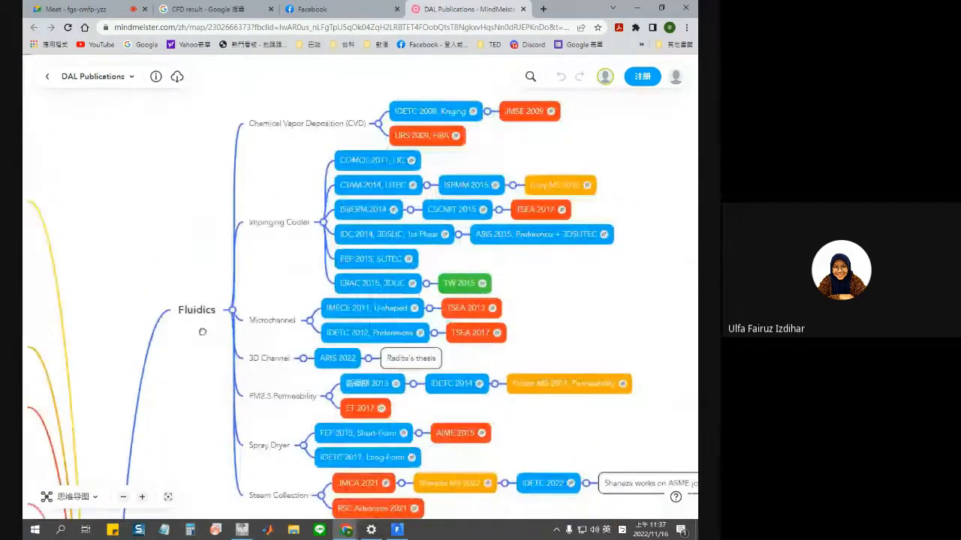
{"action": "left_click_drag", "start_coordinate": [202, 331], "coordinate": [161, 312]}
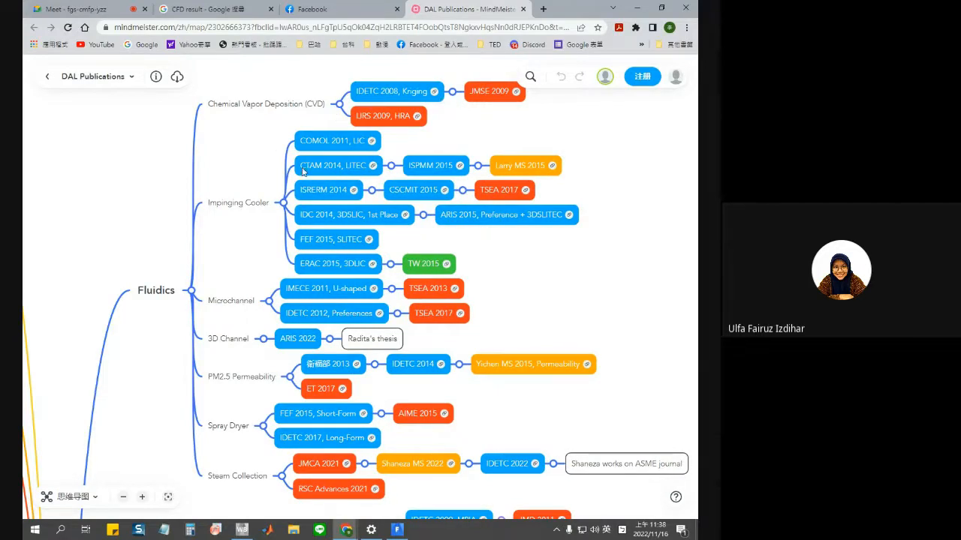
Open the PDF attached to COMOL 2011, LIC under Impinging Cooler, dismiss the Dropbox prompt, and show Figure 1 of the liquid cooling system
{"action": "left_click", "coordinate": [370, 141]}
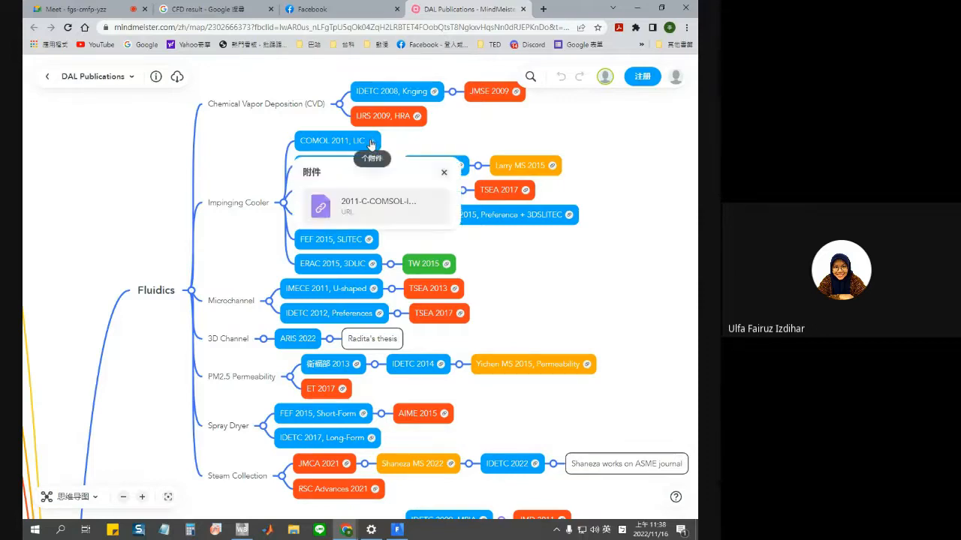
{"action": "left_click", "coordinate": [369, 210]}
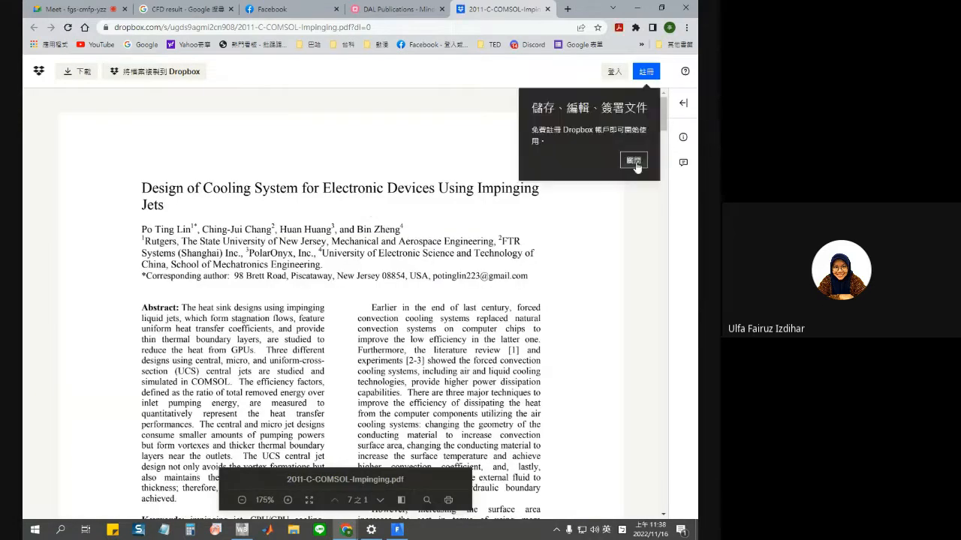
{"action": "left_click", "coordinate": [634, 166]}
{"action": "scroll", "coordinate": [584, 352], "scroll_direction": "down", "scroll_amount": 2}
{"action": "scroll", "coordinate": [584, 347], "scroll_direction": "down", "scroll_amount": 2}
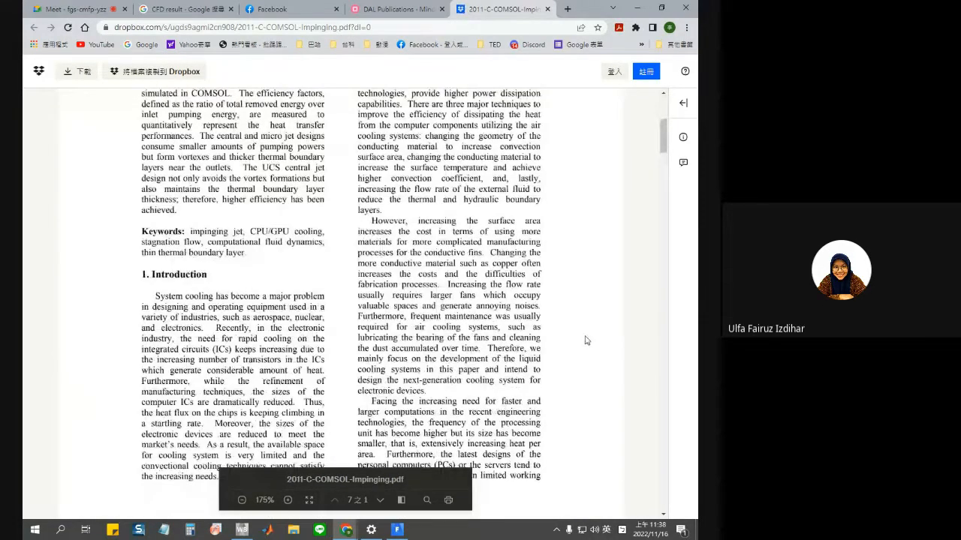
{"action": "left_click_drag", "start_coordinate": [663, 147], "coordinate": [666, 207]}
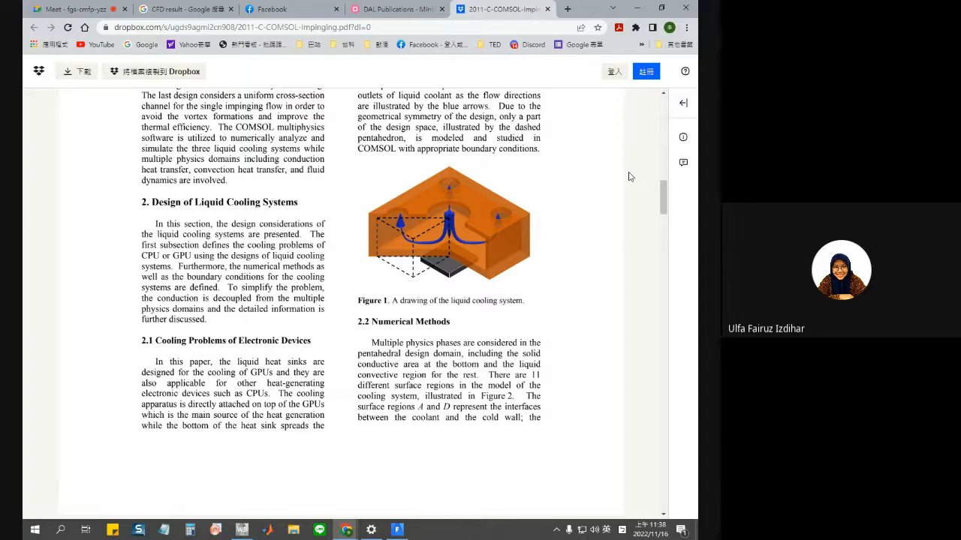
Examine Figure 2, the boundary conditions in Table 1 and Figure 3, continuing to the central jet results in Figure 4
{"action": "scroll", "coordinate": [559, 294], "scroll_direction": "down", "scroll_amount": 8}
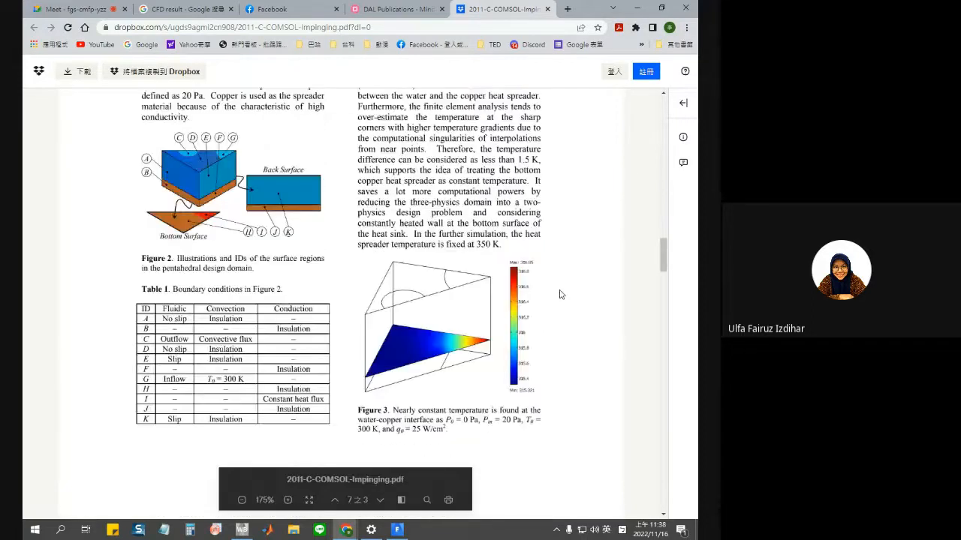
{"action": "scroll", "coordinate": [560, 294], "scroll_direction": "up", "scroll_amount": 1}
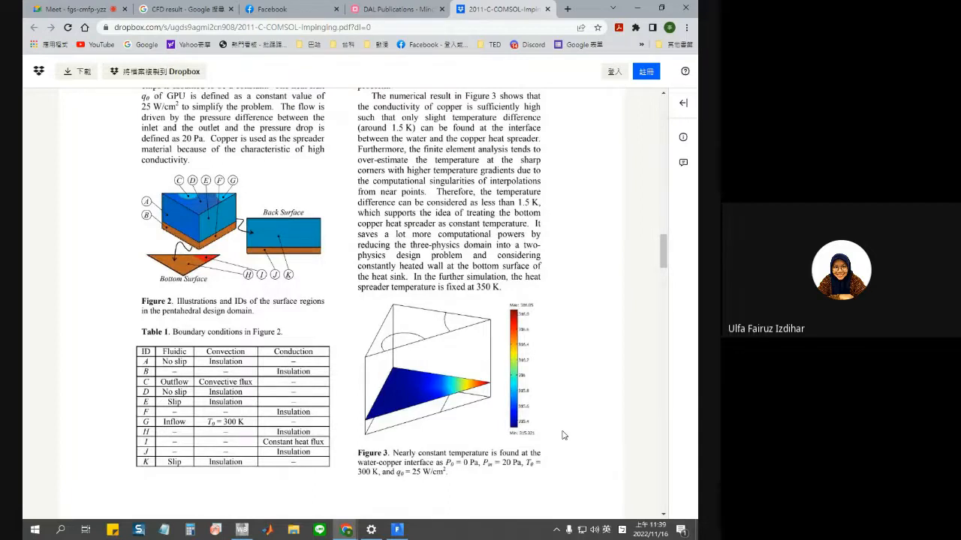
{"action": "scroll", "coordinate": [564, 435], "scroll_direction": "down", "scroll_amount": 6}
{"action": "scroll", "coordinate": [563, 434], "scroll_direction": "down", "scroll_amount": 9}
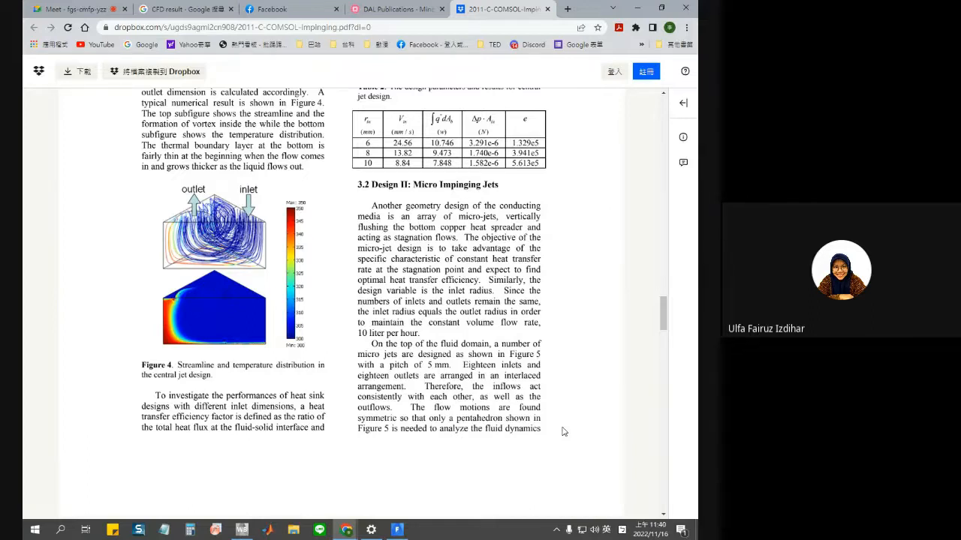
Examine the micro-jet Figures 5 and 6 and the rest of the paper through Figure 9, returning to the UCS central jet result in Figure 8
{"action": "scroll", "coordinate": [563, 431], "scroll_direction": "down", "scroll_amount": 10}
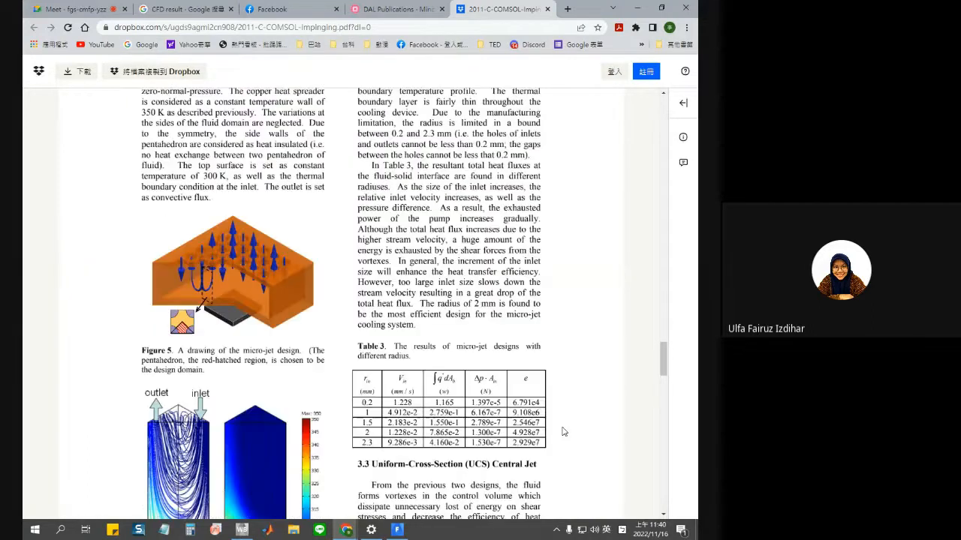
{"action": "scroll", "coordinate": [564, 432], "scroll_direction": "down", "scroll_amount": 2}
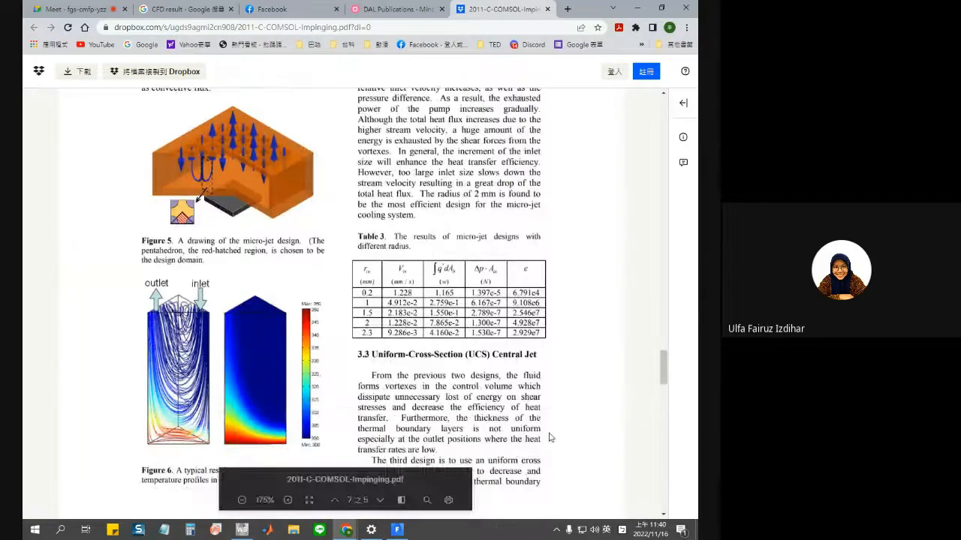
{"action": "scroll", "coordinate": [474, 429], "scroll_direction": "down", "scroll_amount": 15}
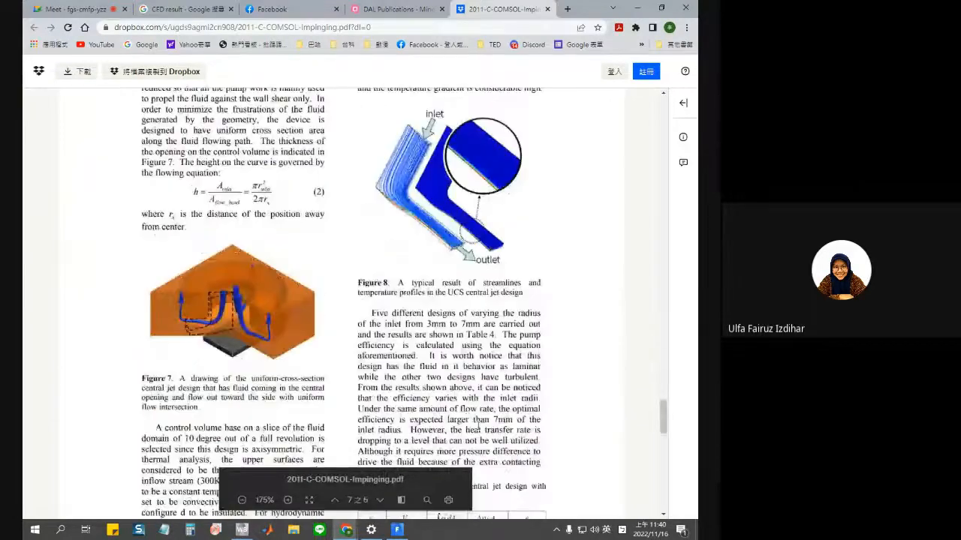
{"action": "scroll", "coordinate": [477, 426], "scroll_direction": "down", "scroll_amount": 20}
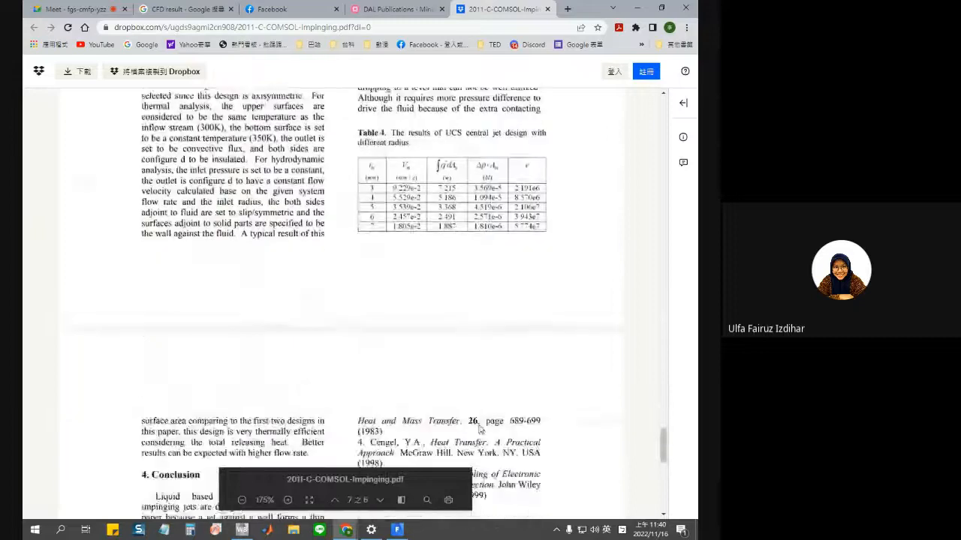
{"action": "scroll", "coordinate": [538, 429], "scroll_direction": "down", "scroll_amount": 5}
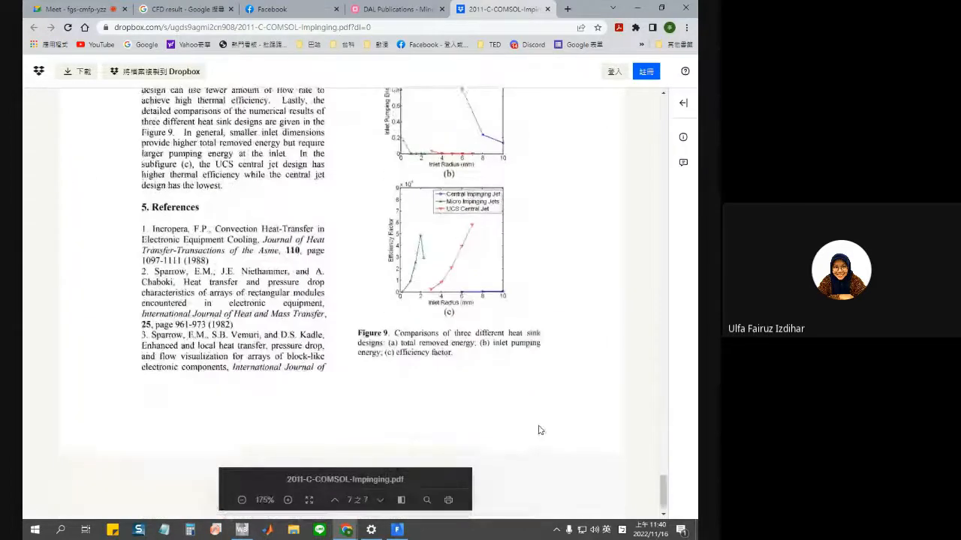
{"action": "scroll", "coordinate": [539, 430], "scroll_direction": "up", "scroll_amount": 15}
{"action": "scroll", "coordinate": [538, 430], "scroll_direction": "up", "scroll_amount": 5}
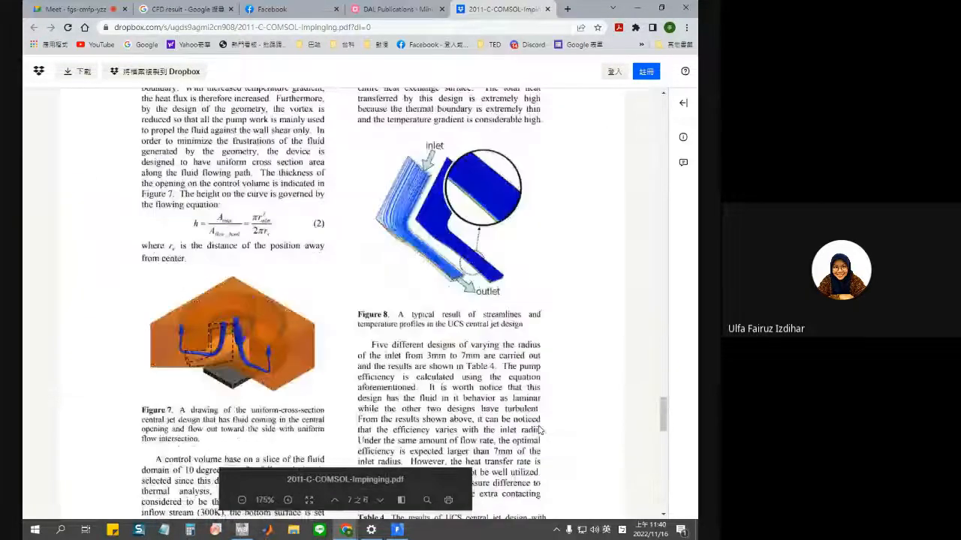
Return to the DAL Publications map, close the COMOL 2011 attachment, open the ERAC 2015, 3DLIC PDF and show its Fig. 1
{"action": "left_click", "coordinate": [412, 10]}
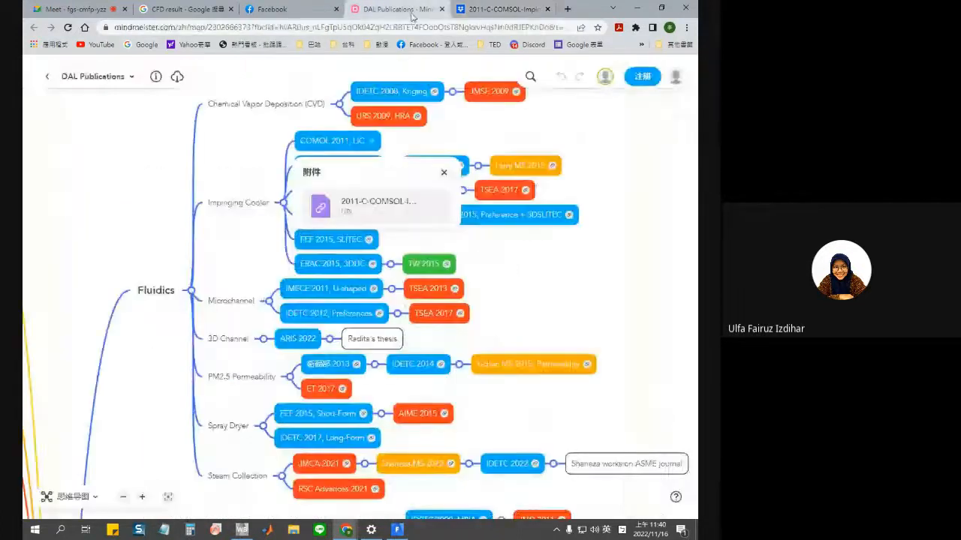
{"action": "left_click", "coordinate": [446, 174]}
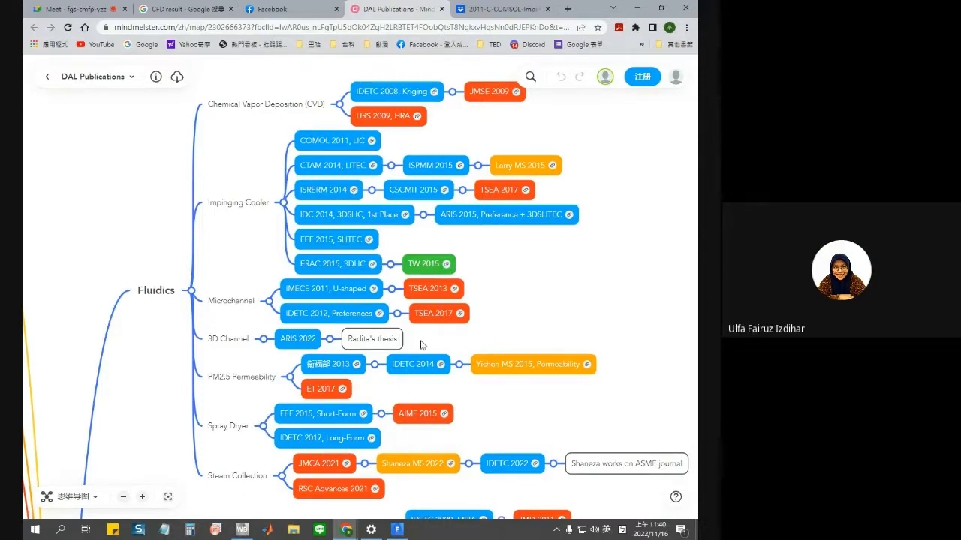
{"action": "left_click", "coordinate": [371, 264]}
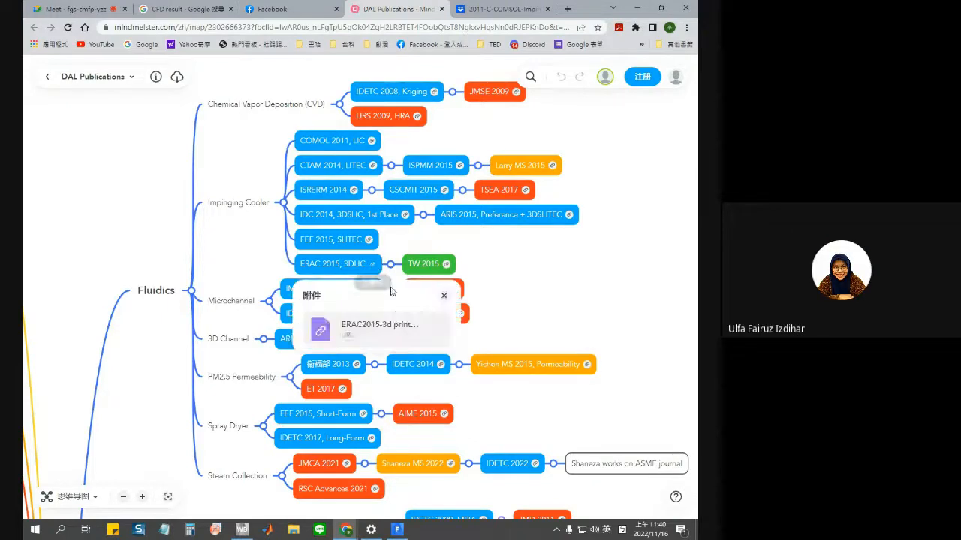
{"action": "left_click", "coordinate": [373, 324]}
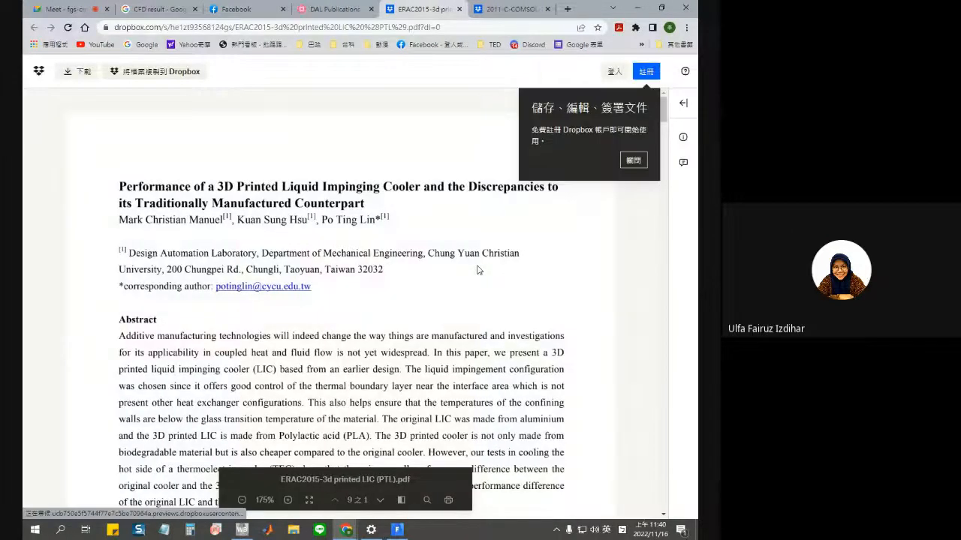
{"action": "scroll", "coordinate": [584, 281], "scroll_direction": "down", "scroll_amount": 15}
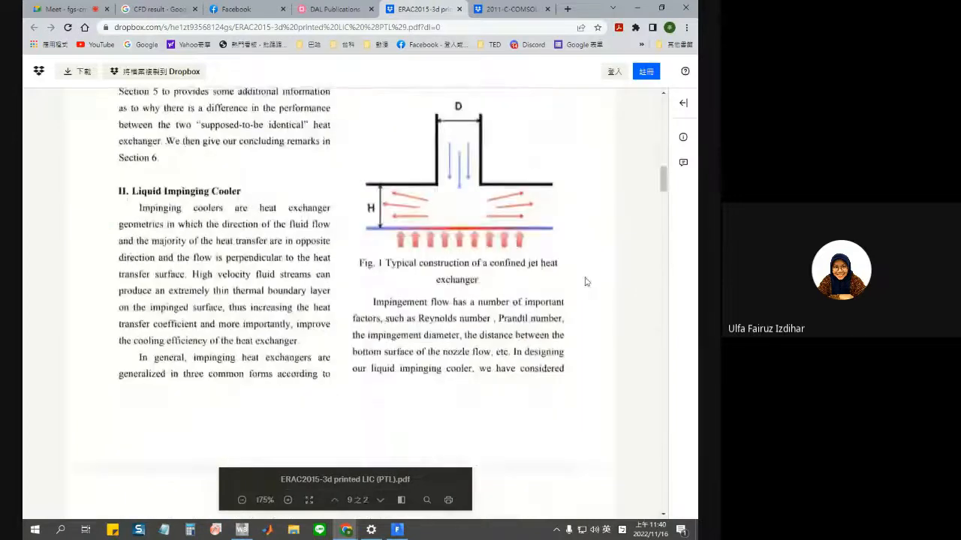
{"action": "scroll", "coordinate": [586, 282], "scroll_direction": "up", "scroll_amount": 1}
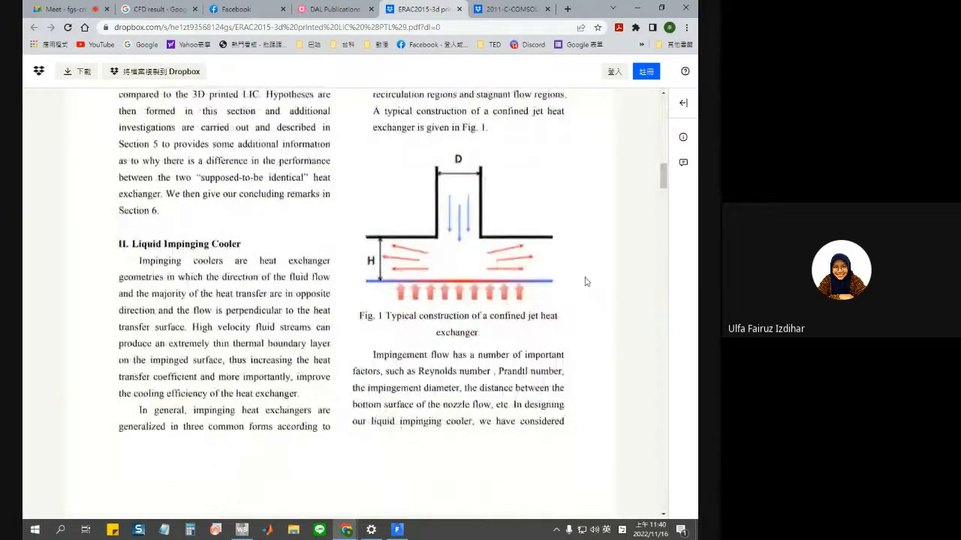
Examine the LIC cross-section in Fig. 2, the traditionally manufactured cooler in Fig. 3 and the 3D printed cooler in Fig. 4
{"action": "scroll", "coordinate": [586, 282], "scroll_direction": "down", "scroll_amount": 10}
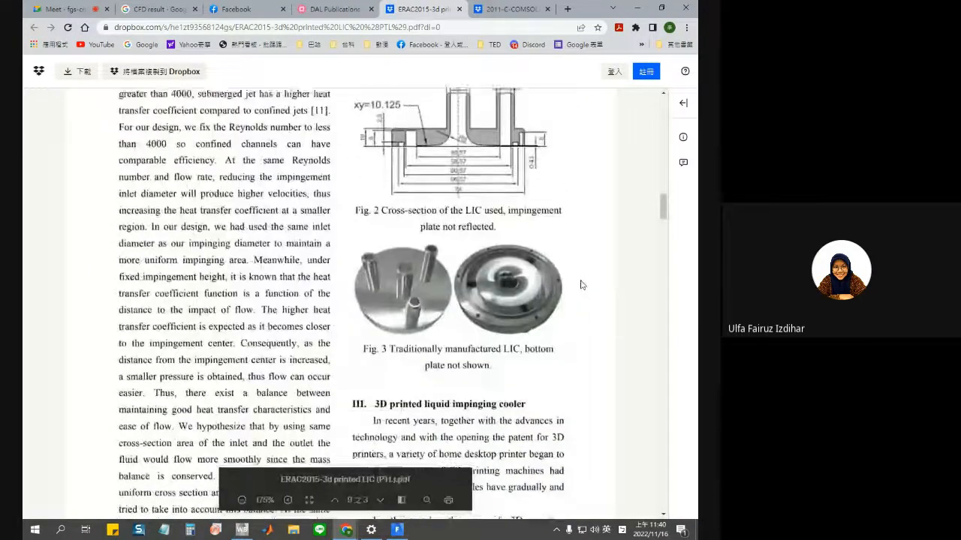
{"action": "scroll", "coordinate": [583, 285], "scroll_direction": "up", "scroll_amount": 1}
{"action": "scroll", "coordinate": [583, 284], "scroll_direction": "down", "scroll_amount": 3}
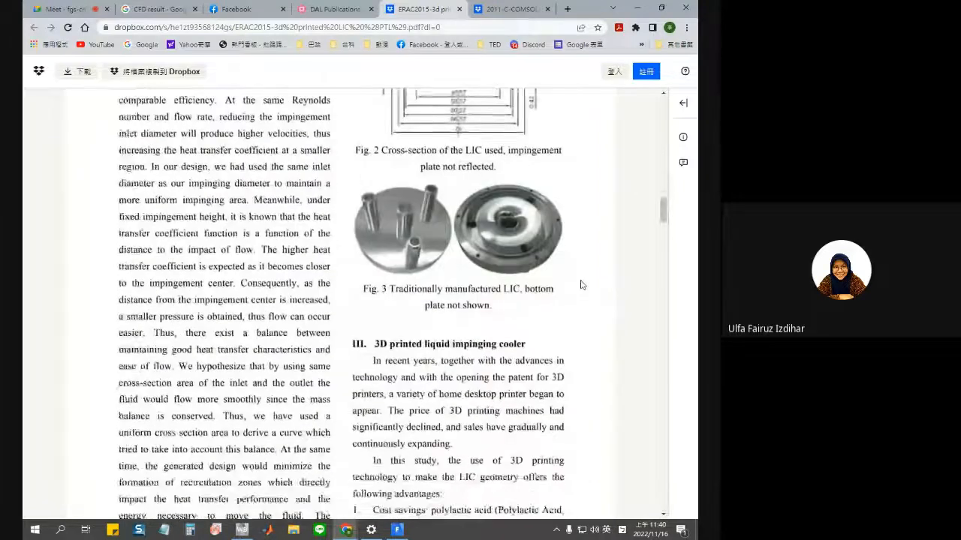
{"action": "scroll", "coordinate": [583, 284], "scroll_direction": "up", "scroll_amount": 3}
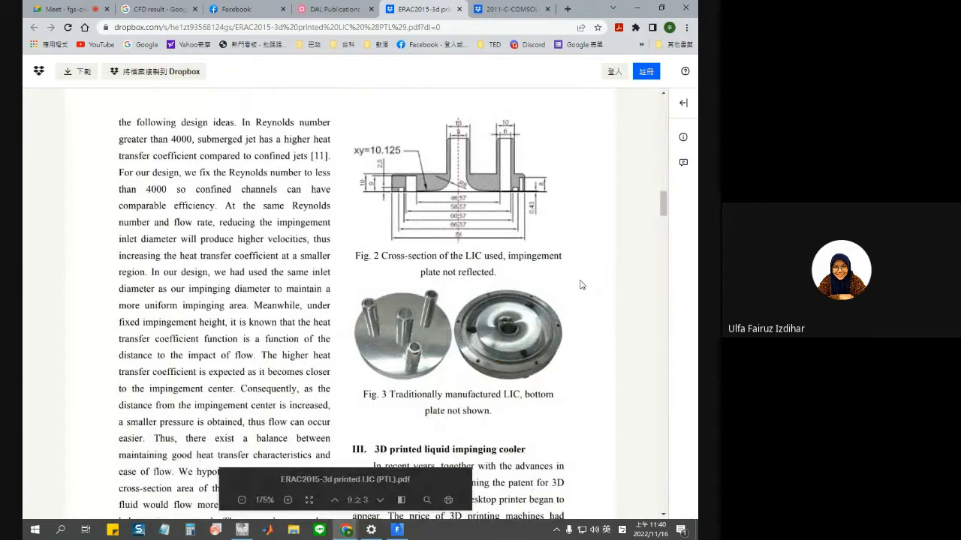
{"action": "scroll", "coordinate": [580, 284], "scroll_direction": "down", "scroll_amount": 3}
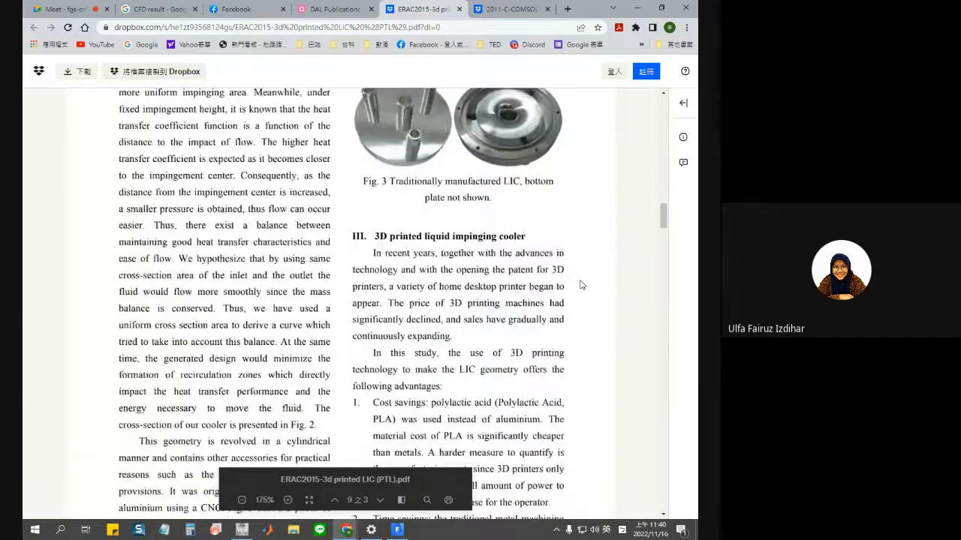
{"action": "scroll", "coordinate": [581, 285], "scroll_direction": "down", "scroll_amount": 10}
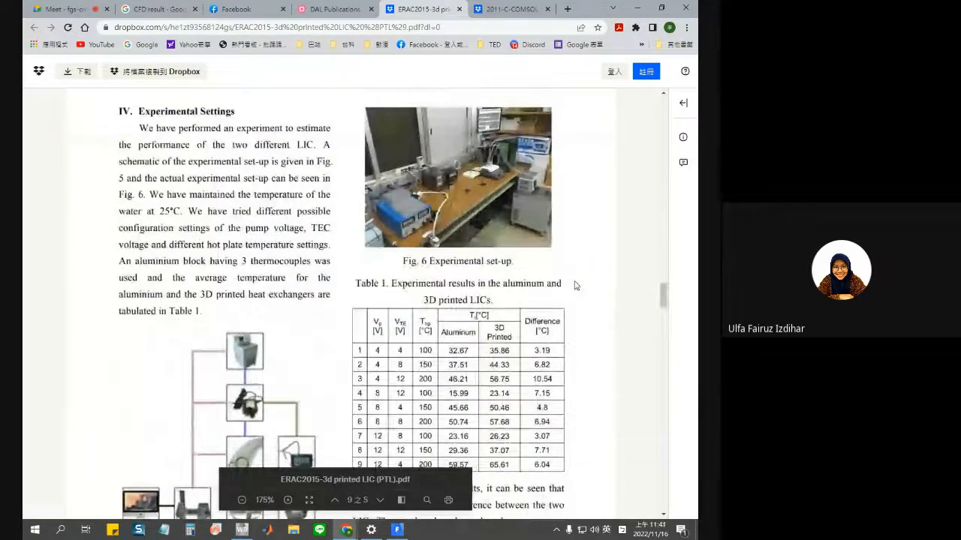
{"action": "scroll", "coordinate": [576, 285], "scroll_direction": "down", "scroll_amount": 1}
{"action": "scroll", "coordinate": [576, 285], "scroll_direction": "up", "scroll_amount": 5}
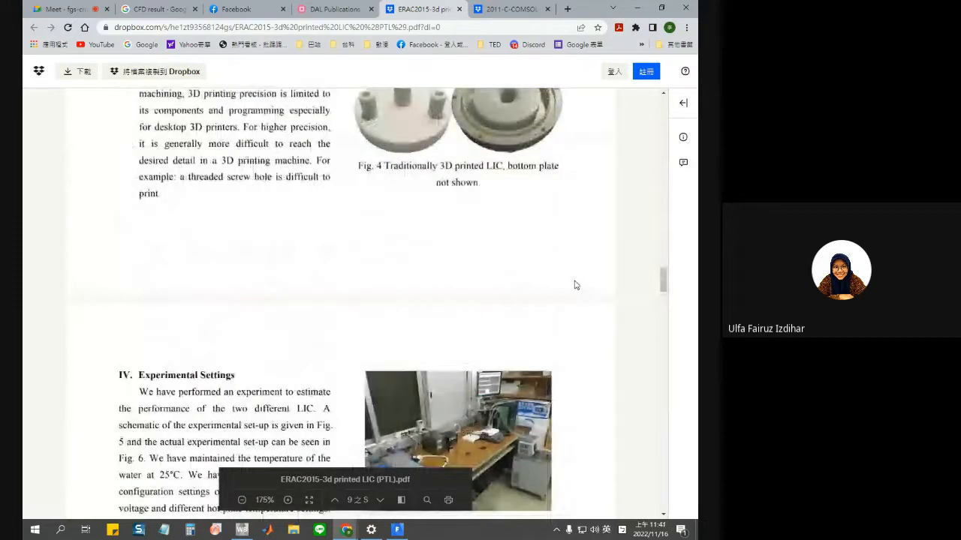
{"action": "scroll", "coordinate": [576, 285], "scroll_direction": "up", "scroll_amount": 2}
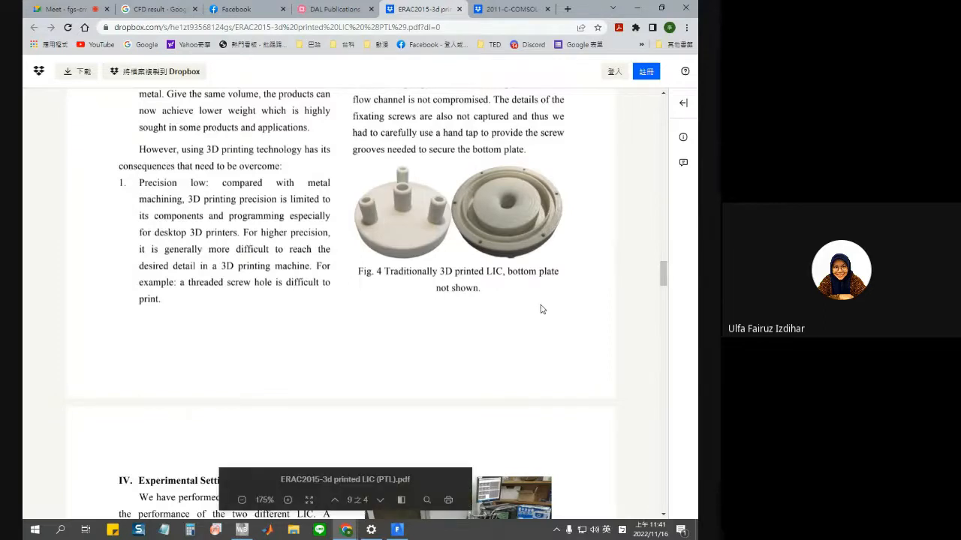
Examine the experimental set-up, Table 1, the simulation results in Figs. 7 and 8, and the follow-up tests through Fig. 12
{"action": "scroll", "coordinate": [570, 304], "scroll_direction": "down", "scroll_amount": 3}
{"action": "scroll", "coordinate": [563, 315], "scroll_direction": "down", "scroll_amount": 4}
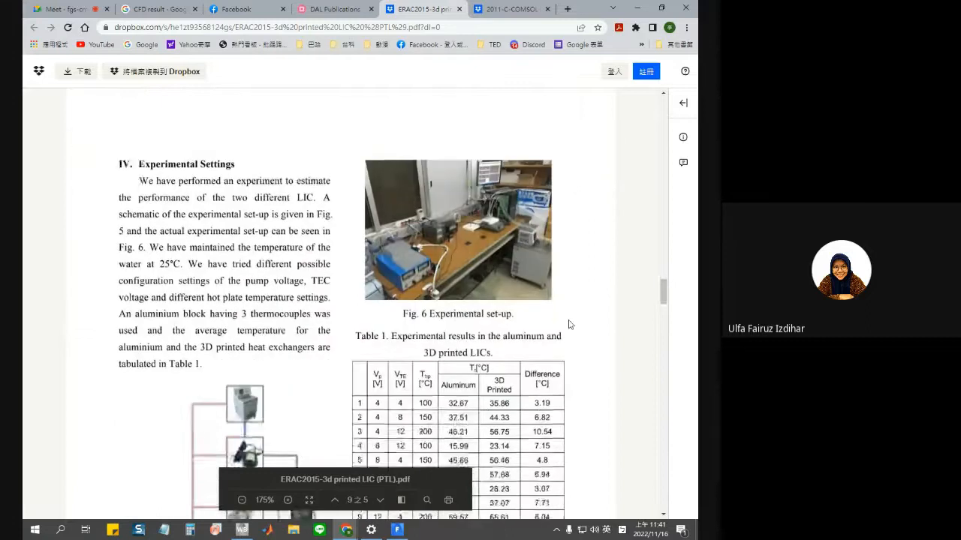
{"action": "scroll", "coordinate": [569, 326], "scroll_direction": "down", "scroll_amount": 5}
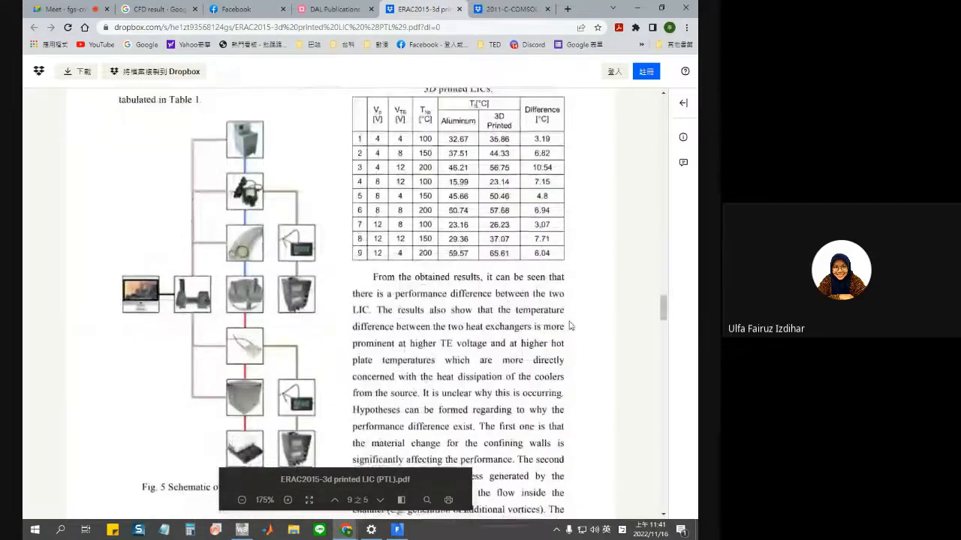
{"action": "scroll", "coordinate": [570, 326], "scroll_direction": "down", "scroll_amount": 6}
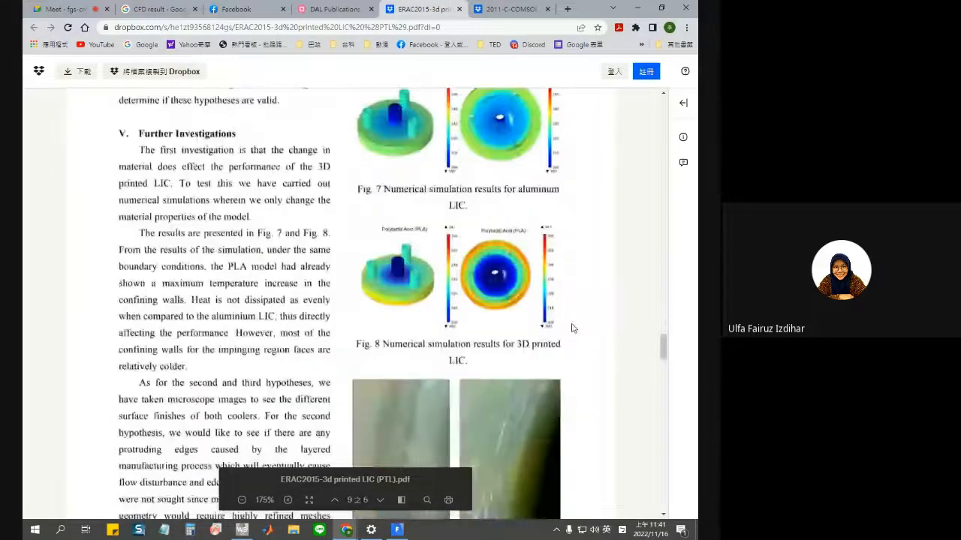
{"action": "scroll", "coordinate": [573, 328], "scroll_direction": "down", "scroll_amount": 1}
{"action": "scroll", "coordinate": [574, 328], "scroll_direction": "down", "scroll_amount": 6}
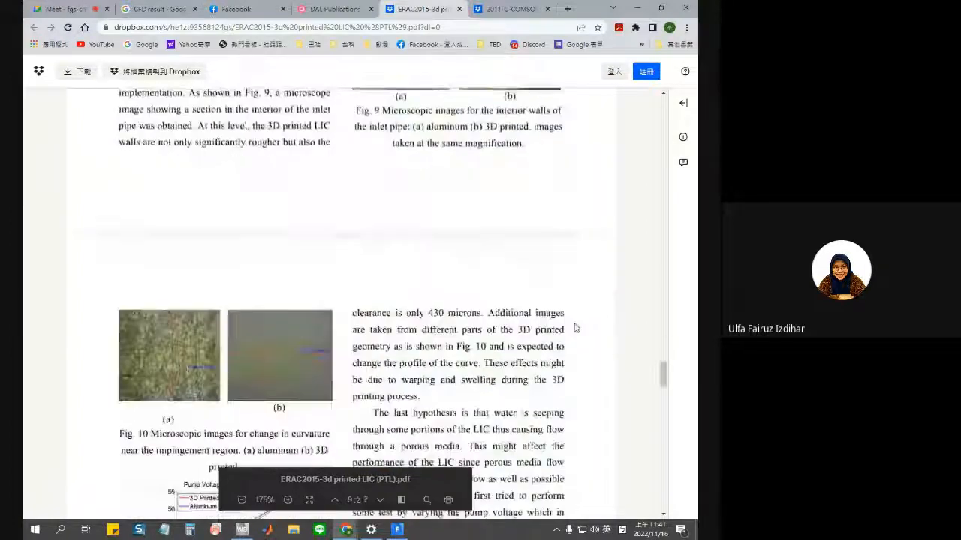
{"action": "scroll", "coordinate": [576, 329], "scroll_direction": "down", "scroll_amount": 6}
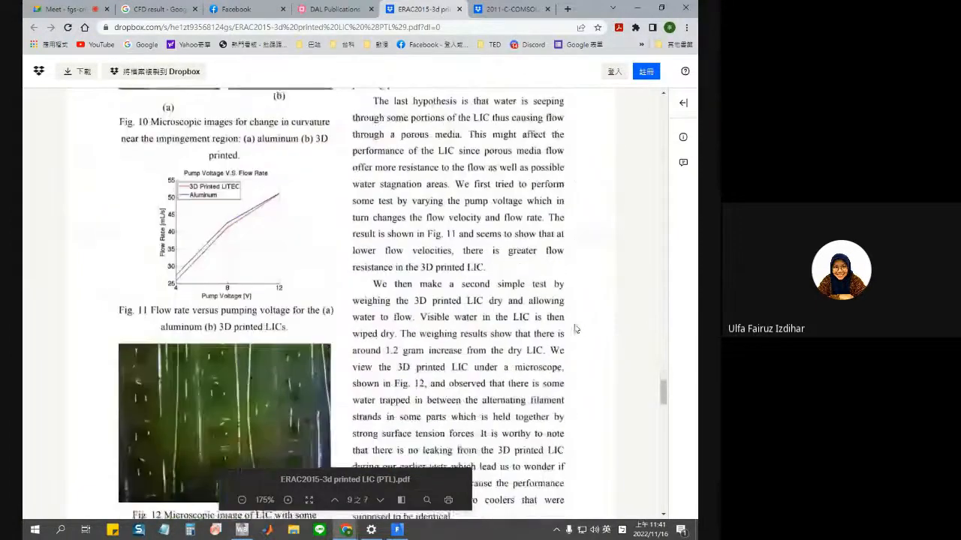
{"action": "scroll", "coordinate": [576, 329], "scroll_direction": "down", "scroll_amount": 6}
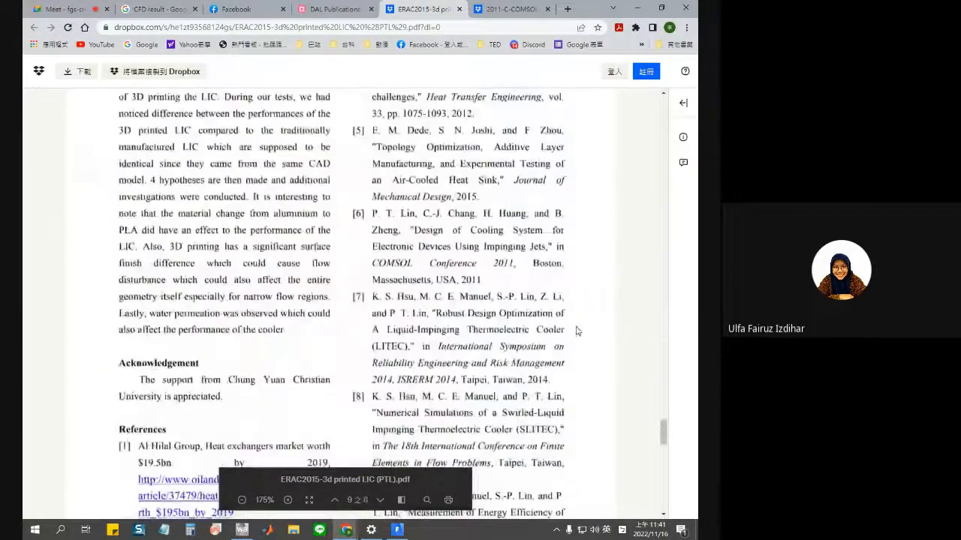
{"action": "scroll", "coordinate": [577, 330], "scroll_direction": "up", "scroll_amount": 9}
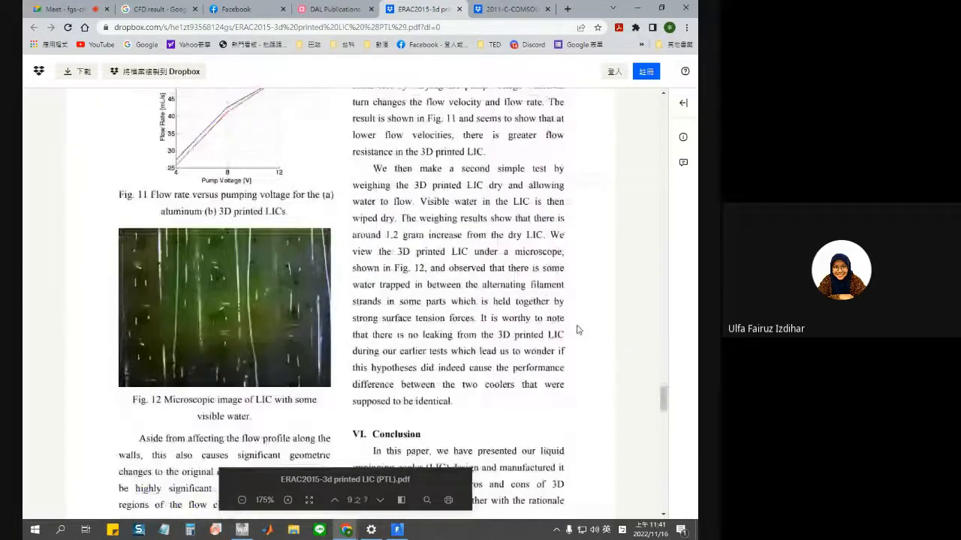
{"action": "scroll", "coordinate": [577, 329], "scroll_direction": "up", "scroll_amount": 3}
Back in the mind map, close the ERAC attachment, open the FEF 2015, SLITEC PDF, dismiss the Dropbox prompt and show Fig. 1
{"action": "key", "text": "ctrl+shift+Tab"}
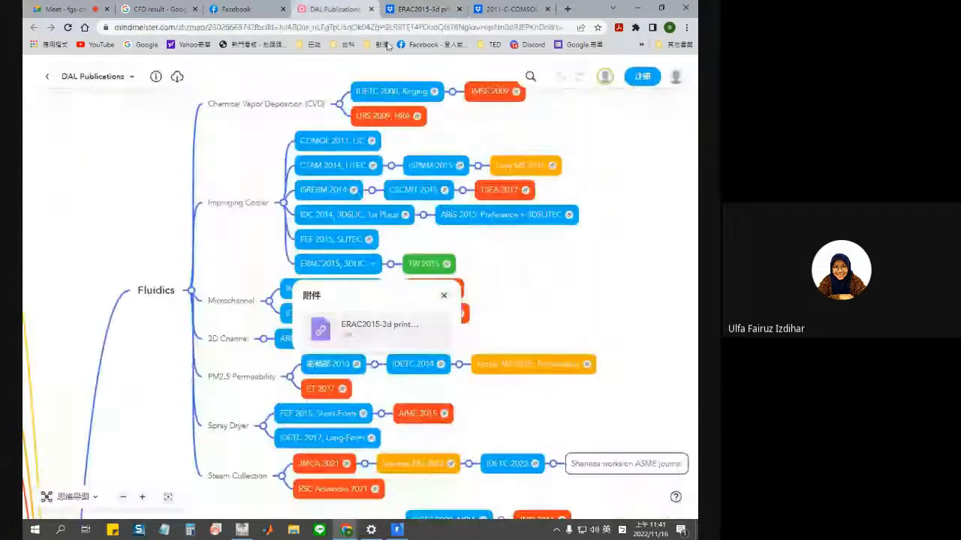
{"action": "left_click", "coordinate": [444, 295]}
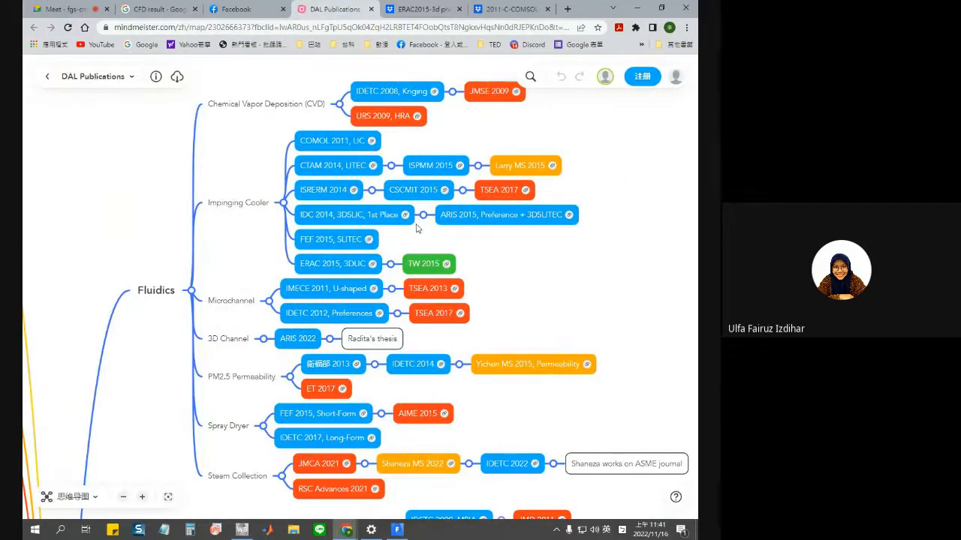
{"action": "left_click", "coordinate": [368, 239]}
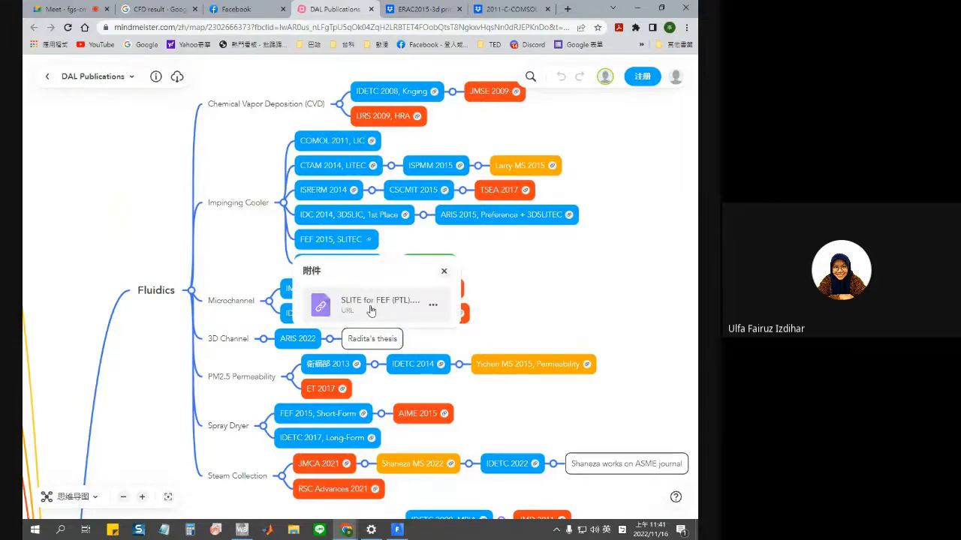
{"action": "left_click", "coordinate": [371, 308]}
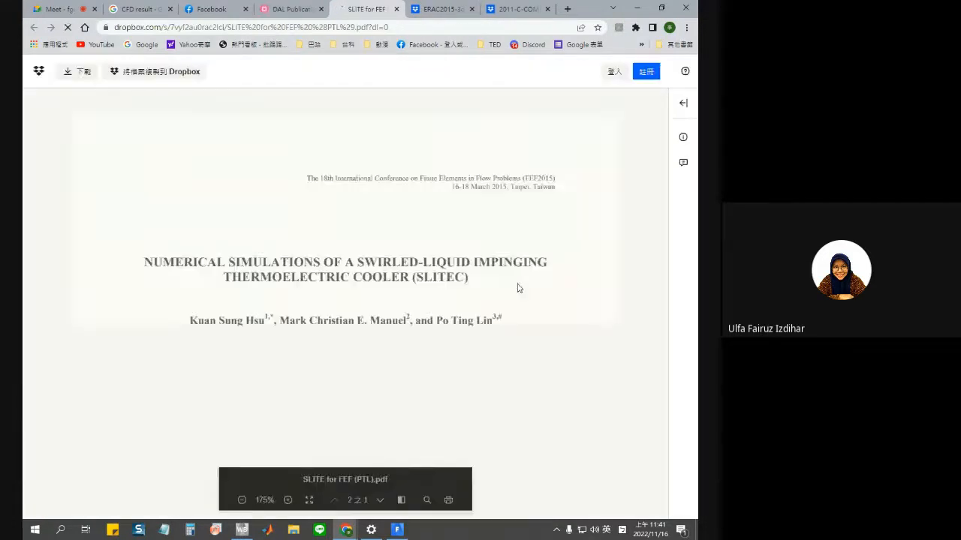
{"action": "scroll", "coordinate": [517, 285], "scroll_direction": "down", "scroll_amount": 1}
{"action": "left_click", "coordinate": [629, 165]}
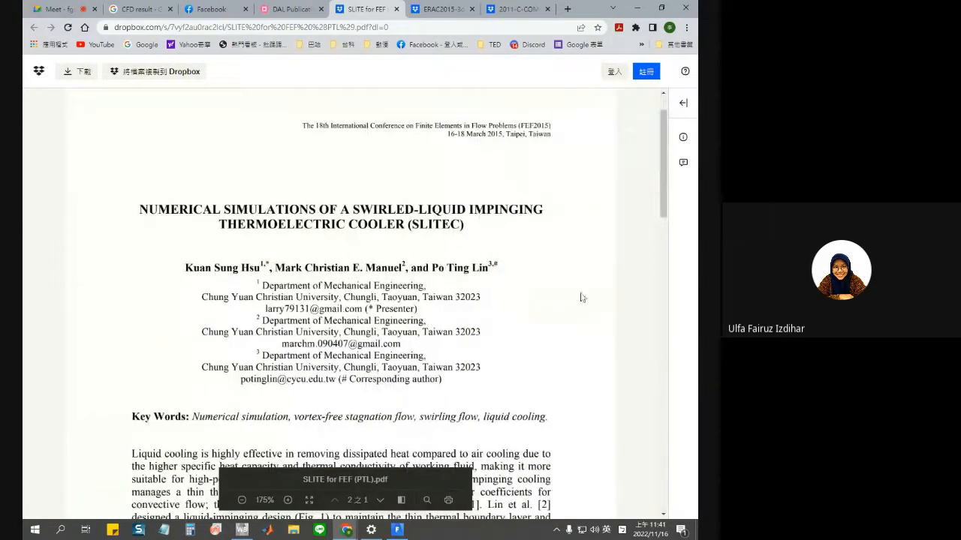
{"action": "scroll", "coordinate": [580, 298], "scroll_direction": "down", "scroll_amount": 5}
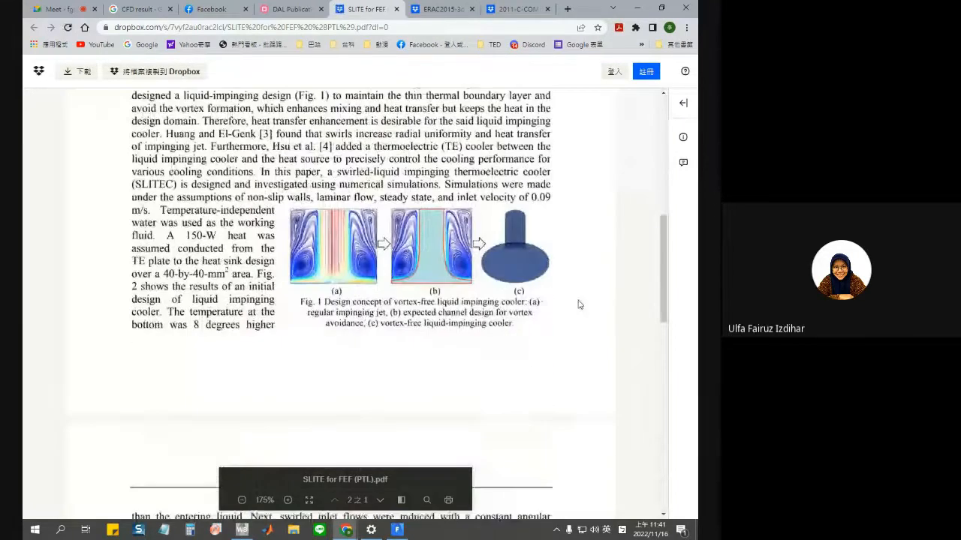
Examine the simulation results in Figs. 2 to 4, return to the DAL Publications map and close the FEF 2015 attachment
{"action": "scroll", "coordinate": [580, 304], "scroll_direction": "down", "scroll_amount": 1}
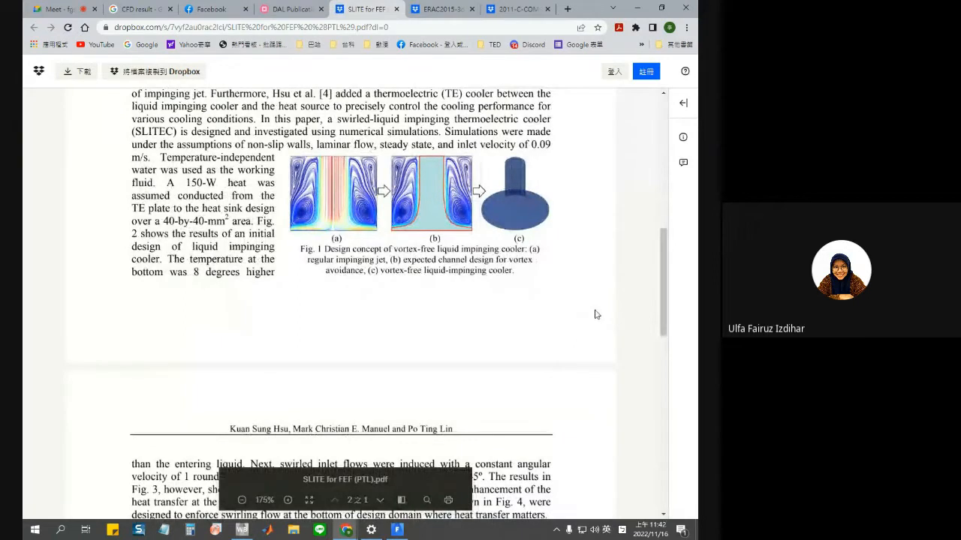
{"action": "scroll", "coordinate": [597, 314], "scroll_direction": "down", "scroll_amount": 5}
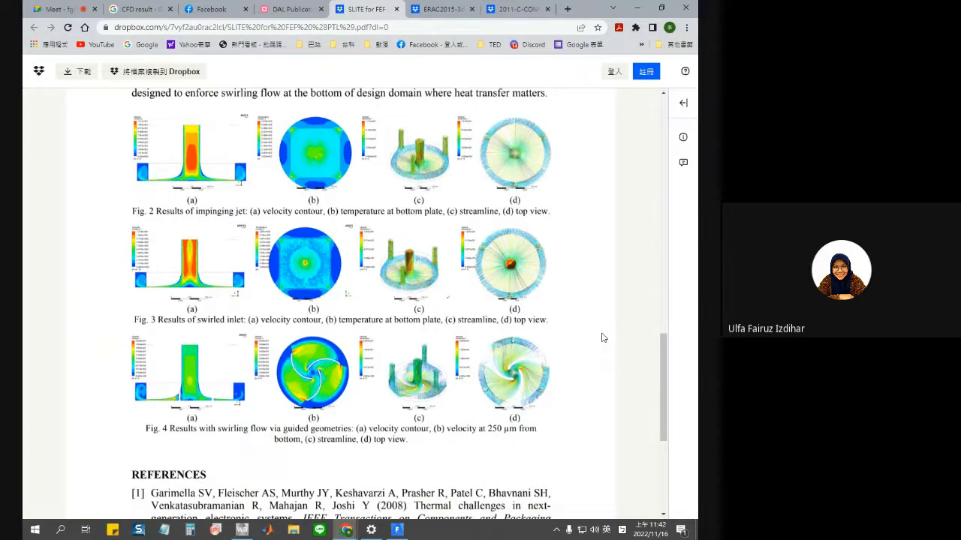
{"action": "left_click", "coordinate": [275, 10]}
{"action": "left_click", "coordinate": [443, 272]}
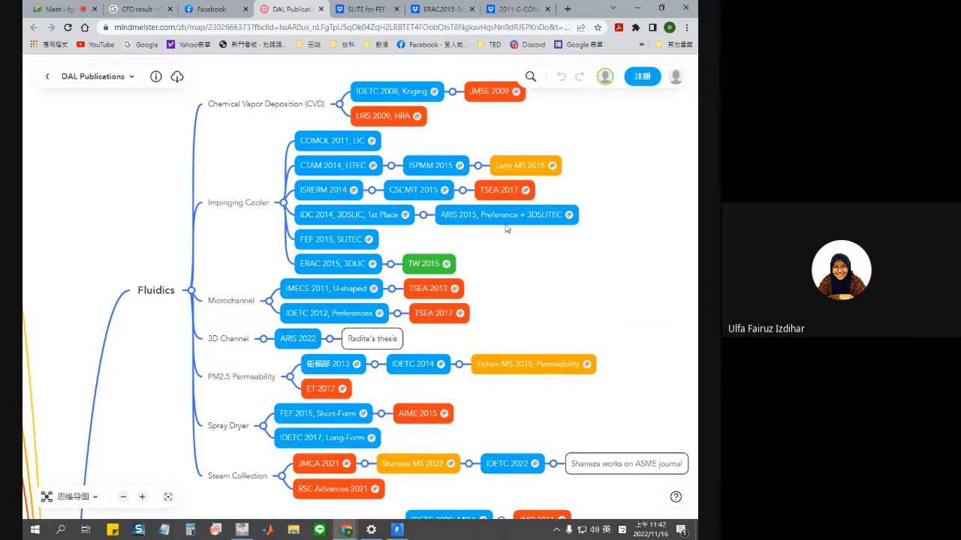
Open the ARIS 2015, Preference + 3DSLITEC PDF and skim its figures, Tables I and II and conclusion through to the references
{"action": "left_click", "coordinate": [569, 217]}
{"action": "left_click", "coordinate": [504, 285]}
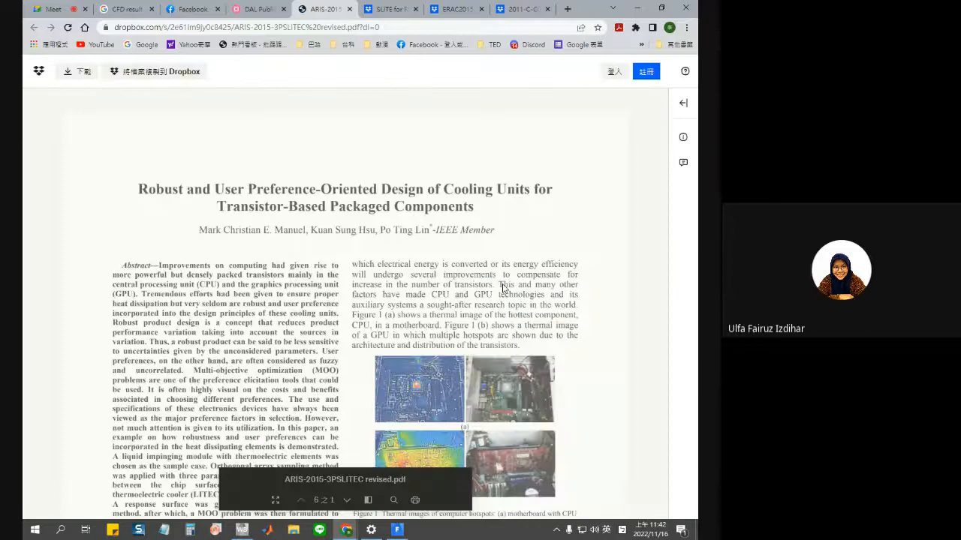
{"action": "scroll", "coordinate": [612, 198], "scroll_direction": "down", "scroll_amount": 1}
{"action": "scroll", "coordinate": [611, 201], "scroll_direction": "down", "scroll_amount": 5}
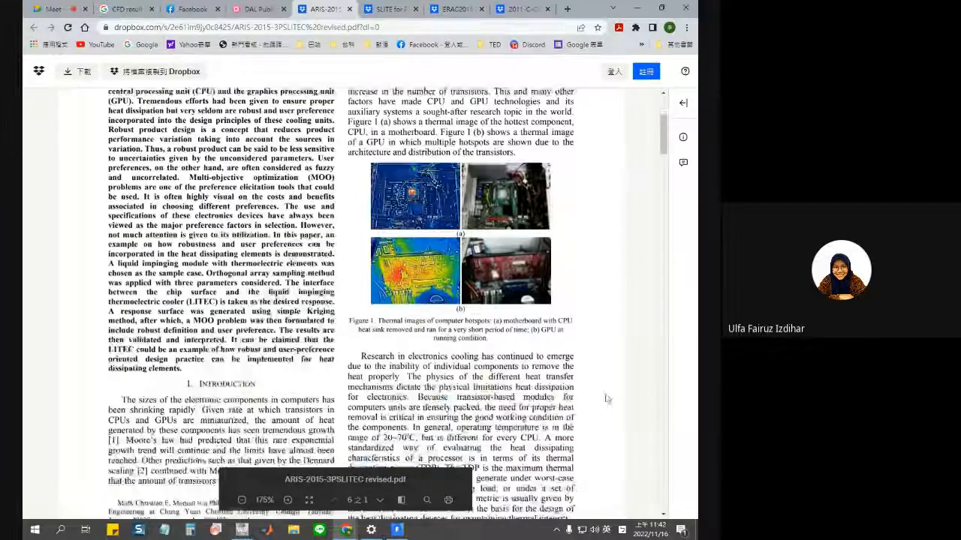
{"action": "scroll", "coordinate": [599, 403], "scroll_direction": "down", "scroll_amount": 15}
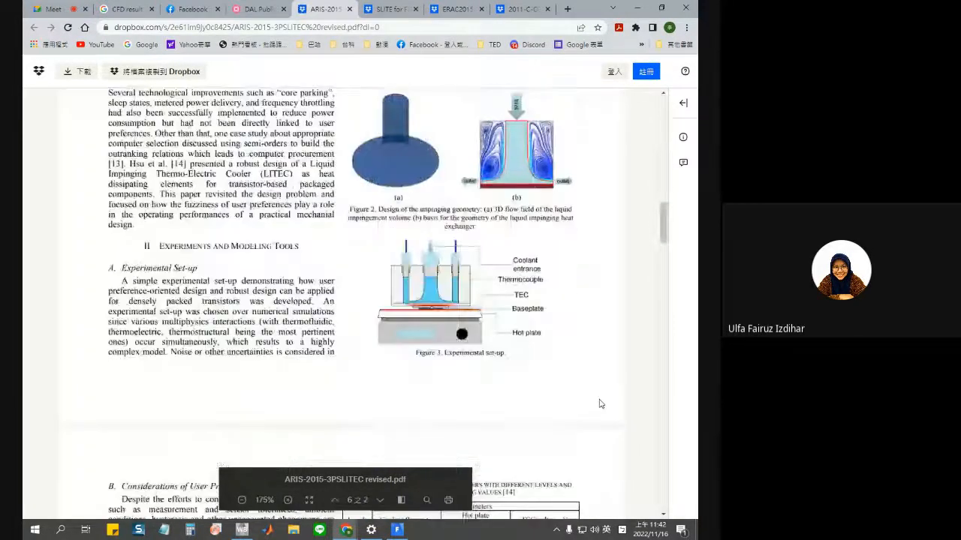
{"action": "scroll", "coordinate": [598, 405], "scroll_direction": "down", "scroll_amount": 3}
{"action": "scroll", "coordinate": [598, 407], "scroll_direction": "down", "scroll_amount": 12}
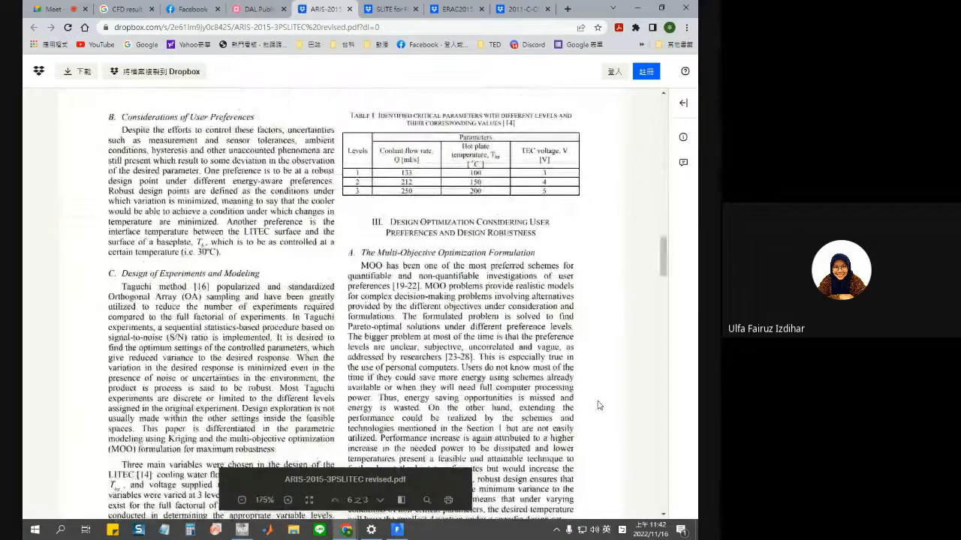
{"action": "scroll", "coordinate": [596, 409], "scroll_direction": "down", "scroll_amount": 15}
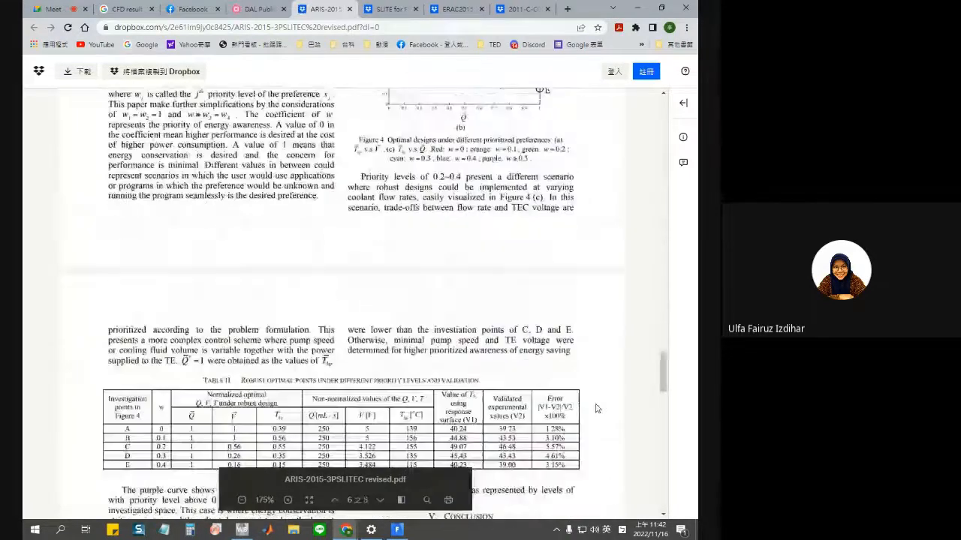
{"action": "scroll", "coordinate": [598, 409], "scroll_direction": "down", "scroll_amount": 3}
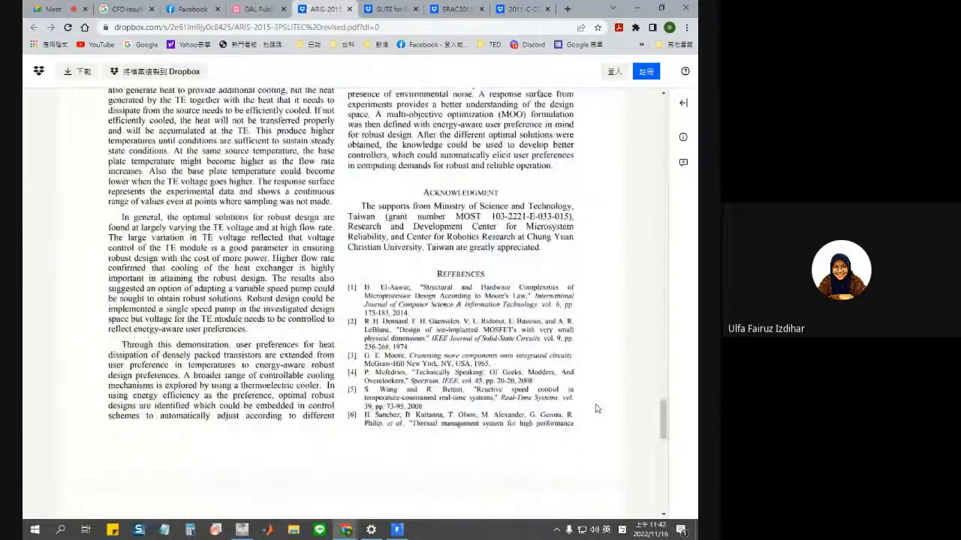
Return to the mind map, close the ARIS attachment, open the TW 2015 patent TWI595206B and dismiss the translation prompt
{"action": "left_click", "coordinate": [261, 11]}
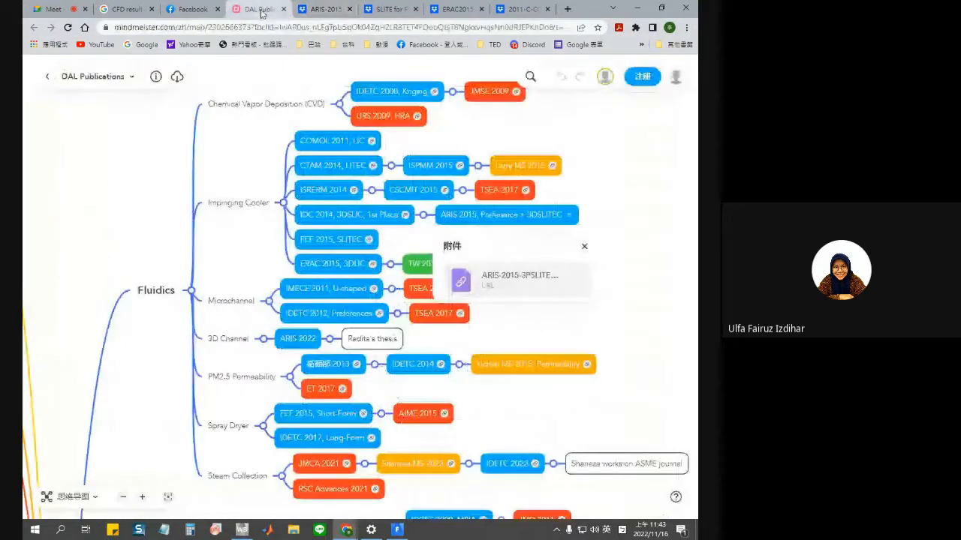
{"action": "left_click", "coordinate": [585, 248]}
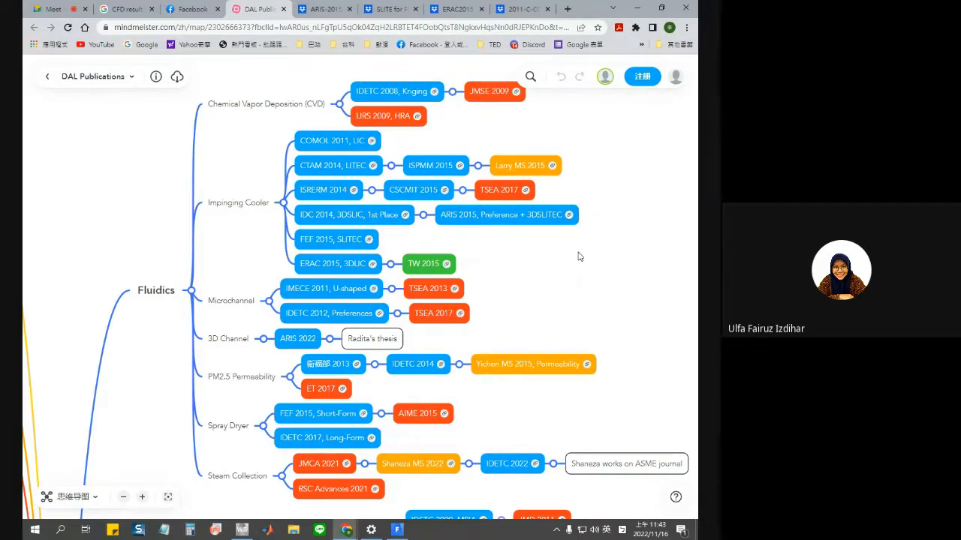
{"action": "left_click", "coordinate": [447, 264]}
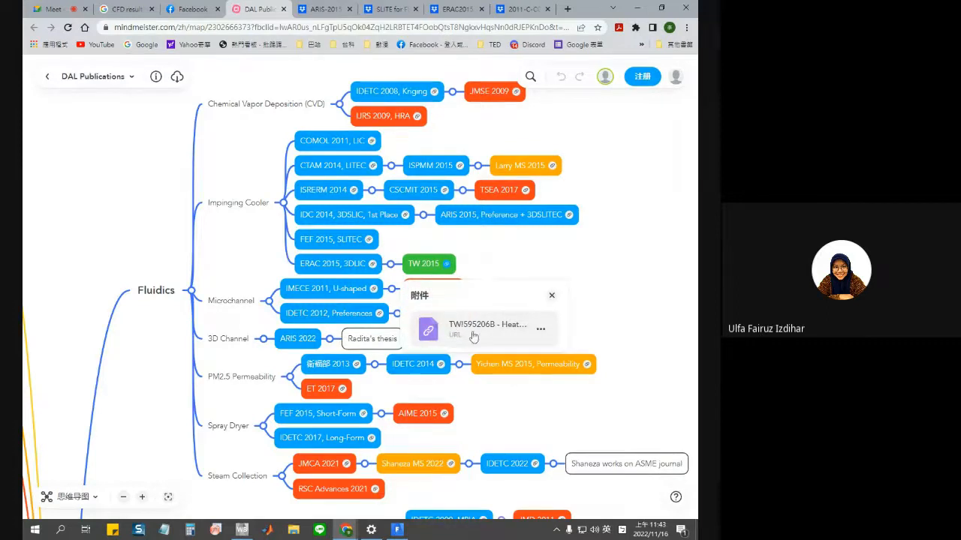
{"action": "left_click", "coordinate": [480, 328]}
{"action": "left_click", "coordinate": [593, 47]}
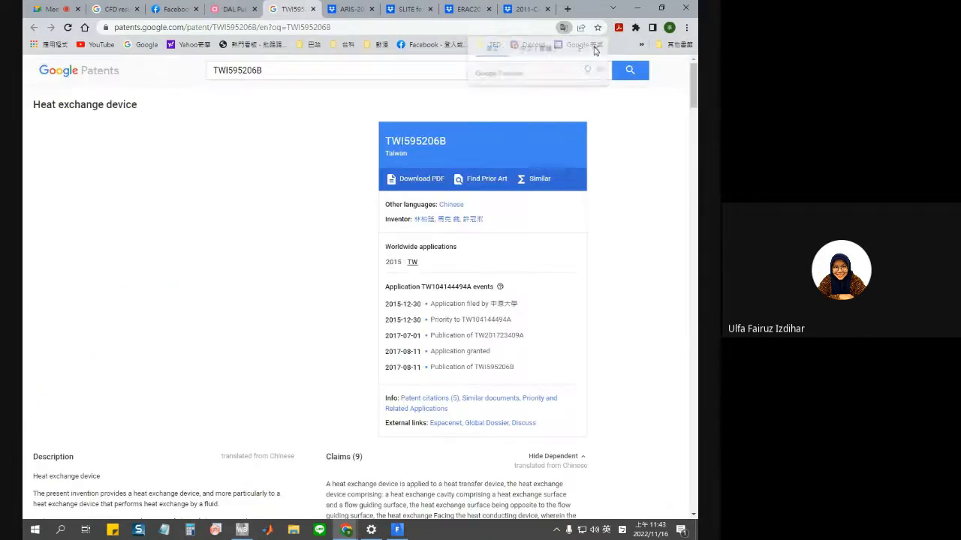
Skim the heat exchange device patent from its description and claims to the patent citations, and return to its beginning
{"action": "scroll", "coordinate": [634, 204], "scroll_direction": "down", "scroll_amount": 1}
{"action": "scroll", "coordinate": [629, 214], "scroll_direction": "down", "scroll_amount": 3}
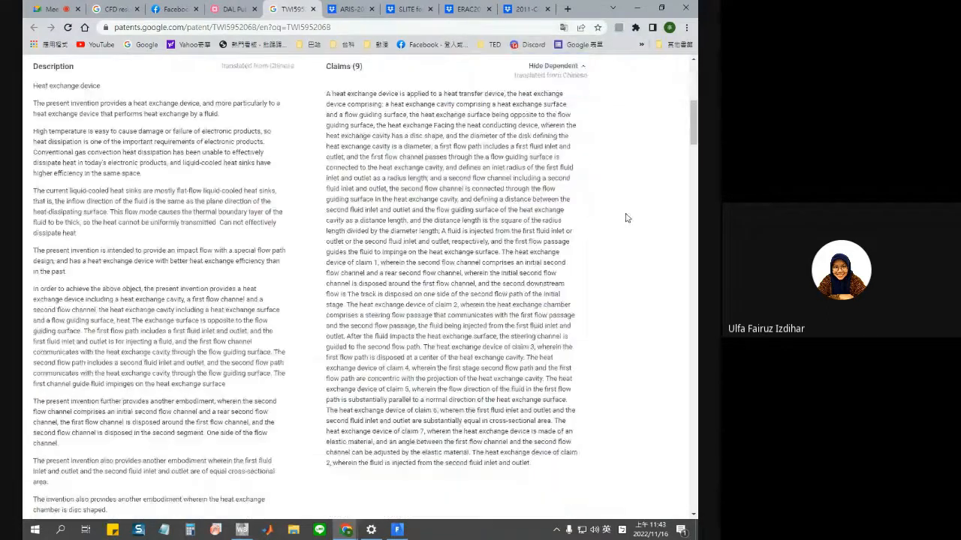
{"action": "scroll", "coordinate": [627, 218], "scroll_direction": "down", "scroll_amount": 10}
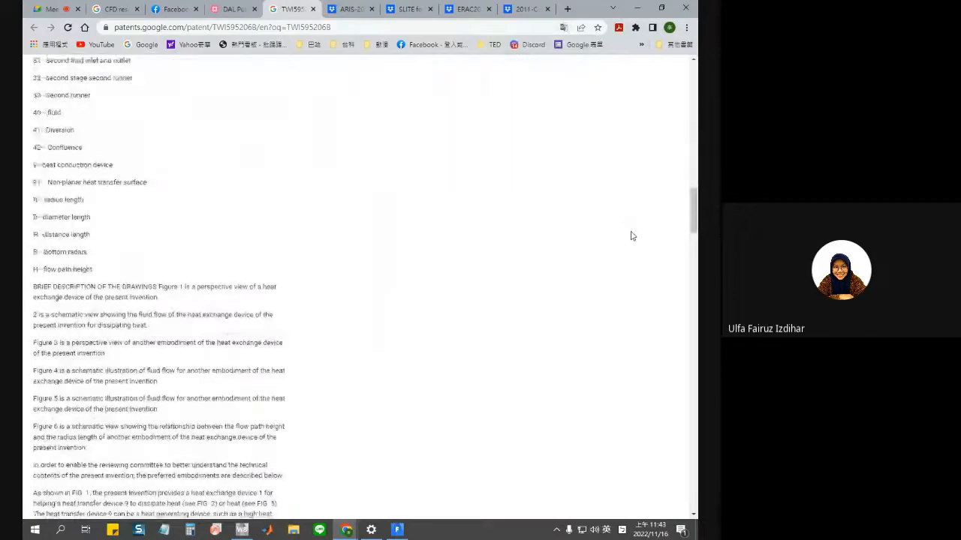
{"action": "scroll", "coordinate": [631, 236], "scroll_direction": "down", "scroll_amount": 15}
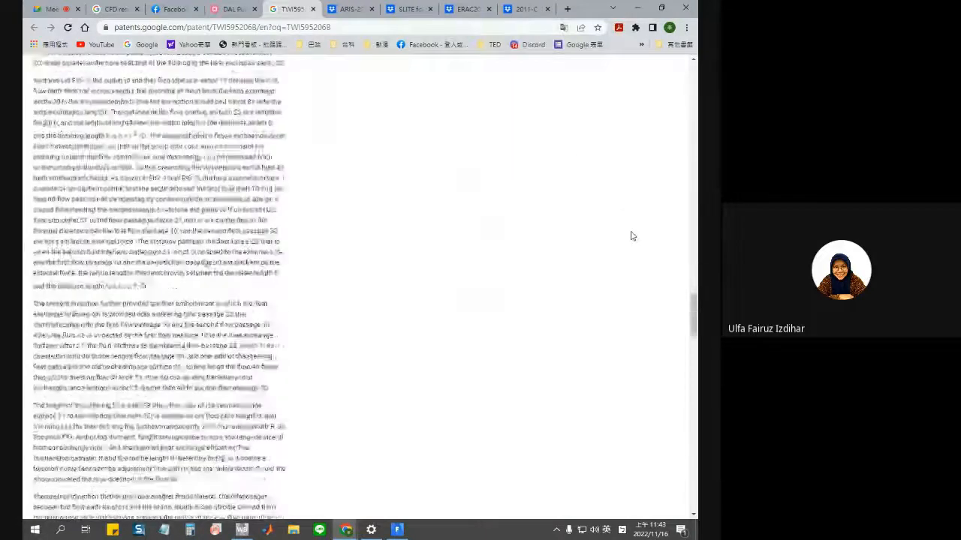
{"action": "scroll", "coordinate": [631, 235], "scroll_direction": "down", "scroll_amount": 12}
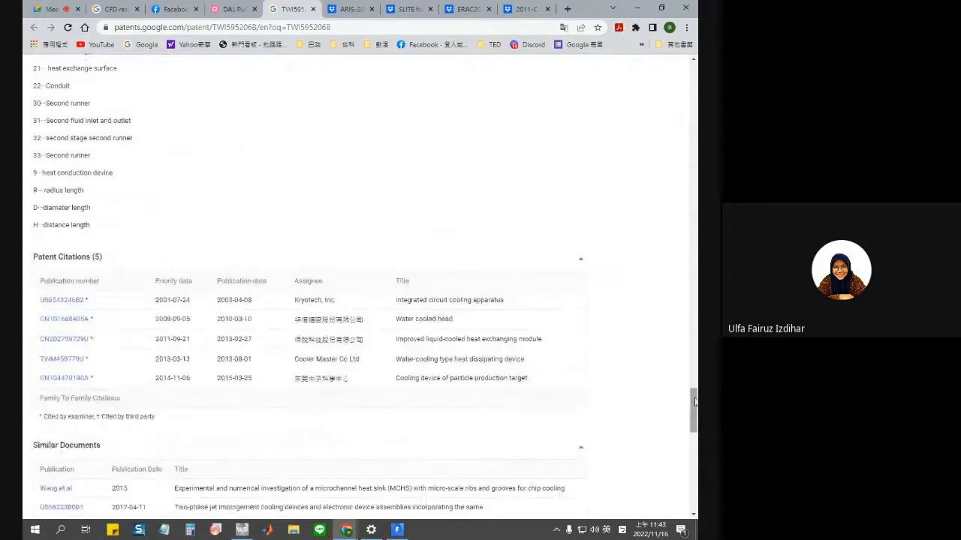
{"action": "left_click_drag", "start_coordinate": [694, 401], "coordinate": [664, 97]}
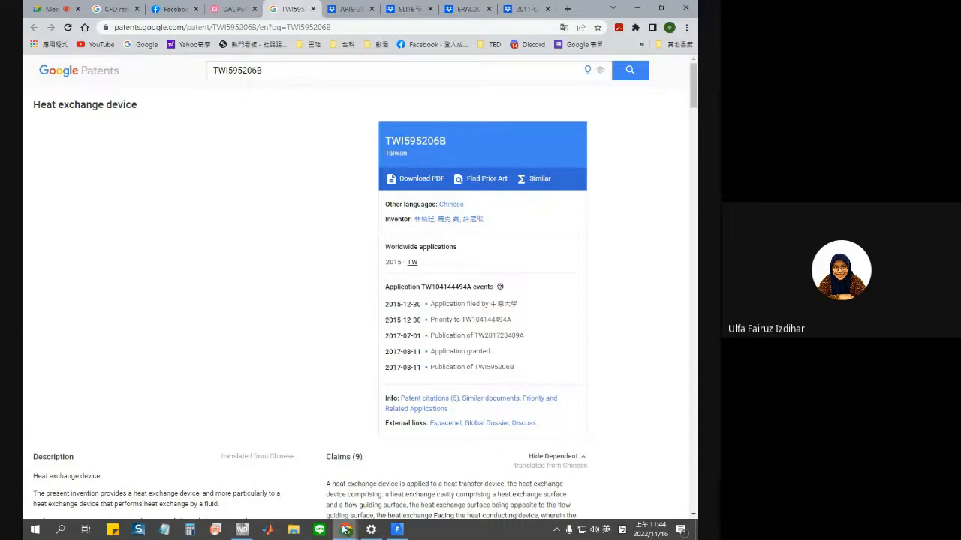
Minimize the browser to bring back the Fluent window and stop sharing the screen in Google Meet
{"action": "mouse_move", "coordinate": [345, 532]}
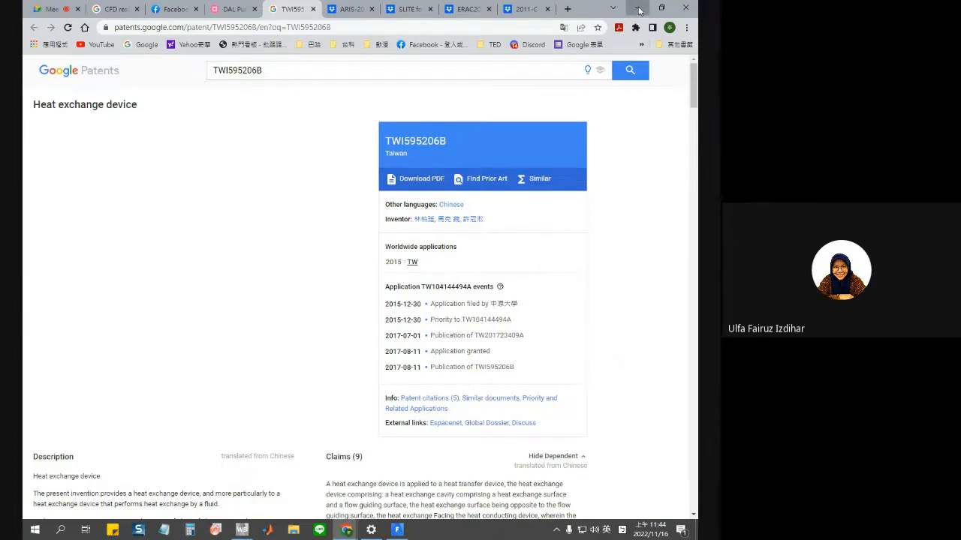
{"action": "left_click", "coordinate": [638, 8]}
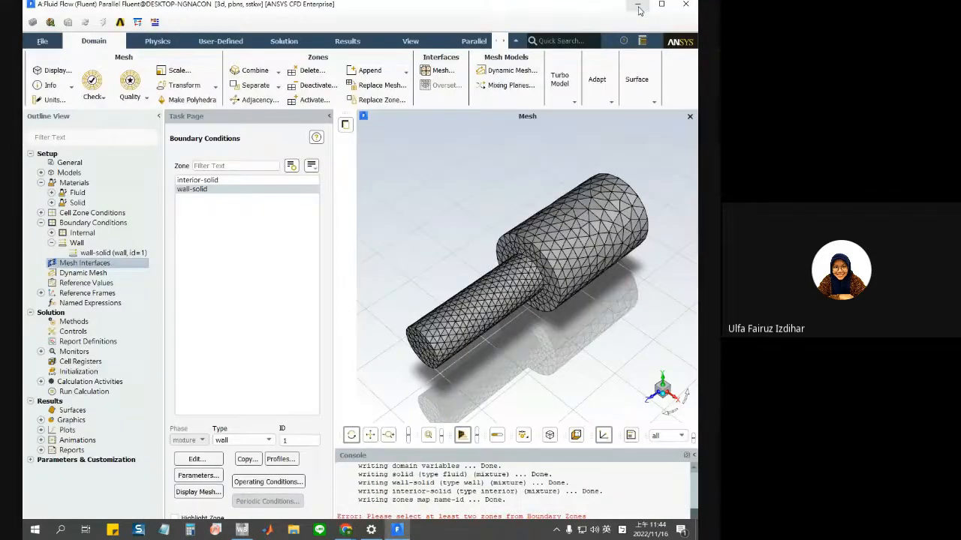
{"action": "left_click", "coordinate": [345, 530]}
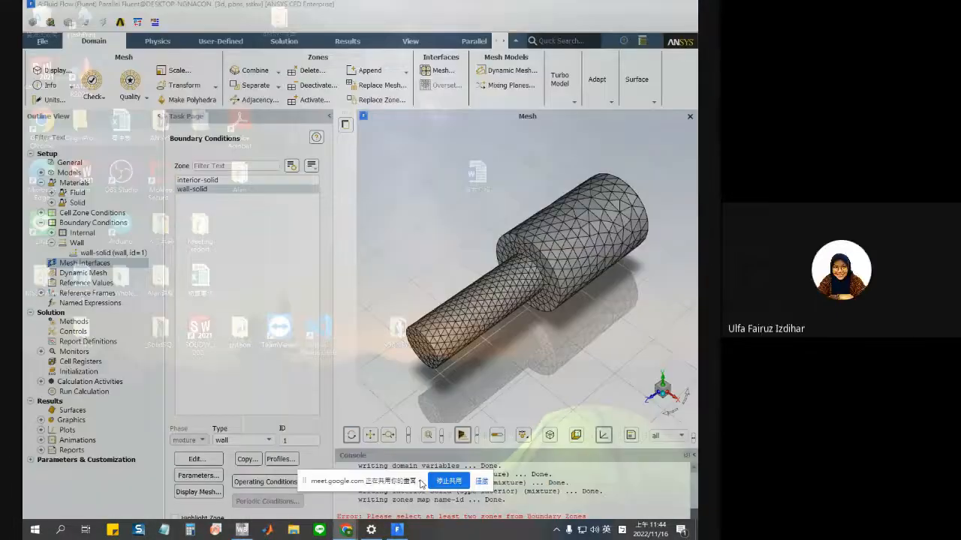
{"action": "left_click", "coordinate": [442, 481]}
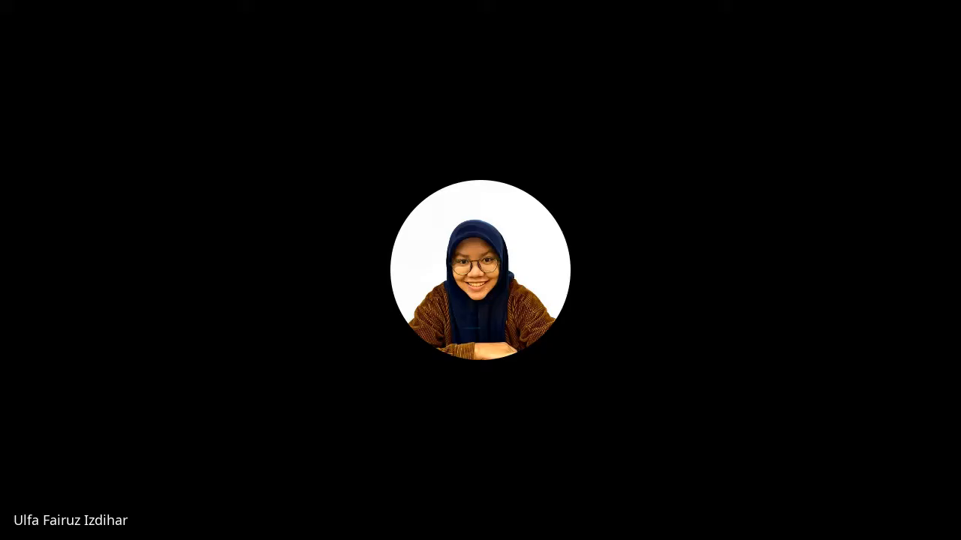